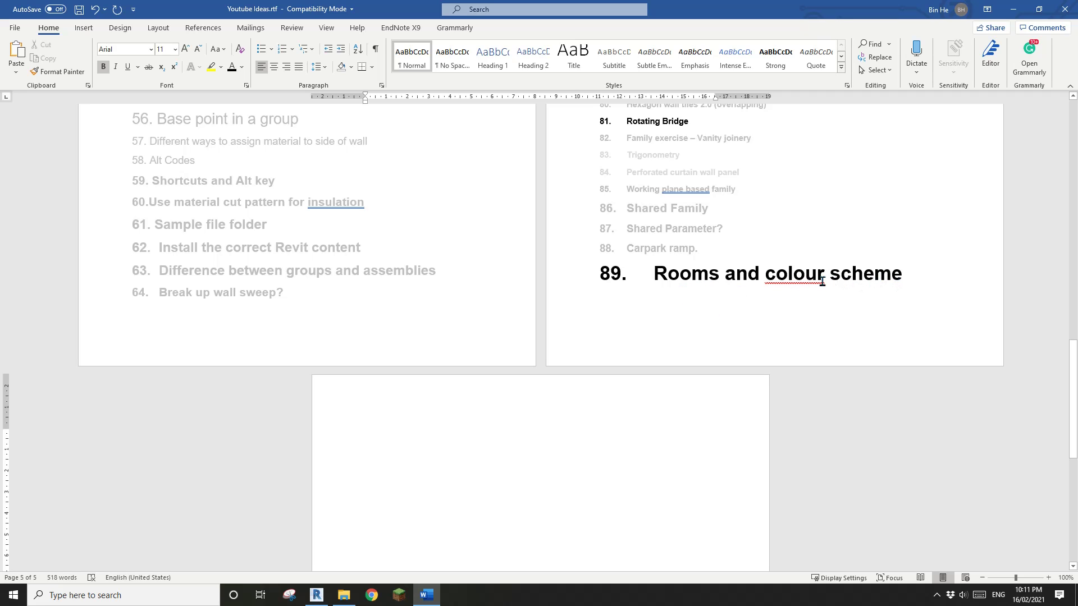
# - Switch to Revit and create a new project from the Architectural Template
pyautogui.click(316, 594)
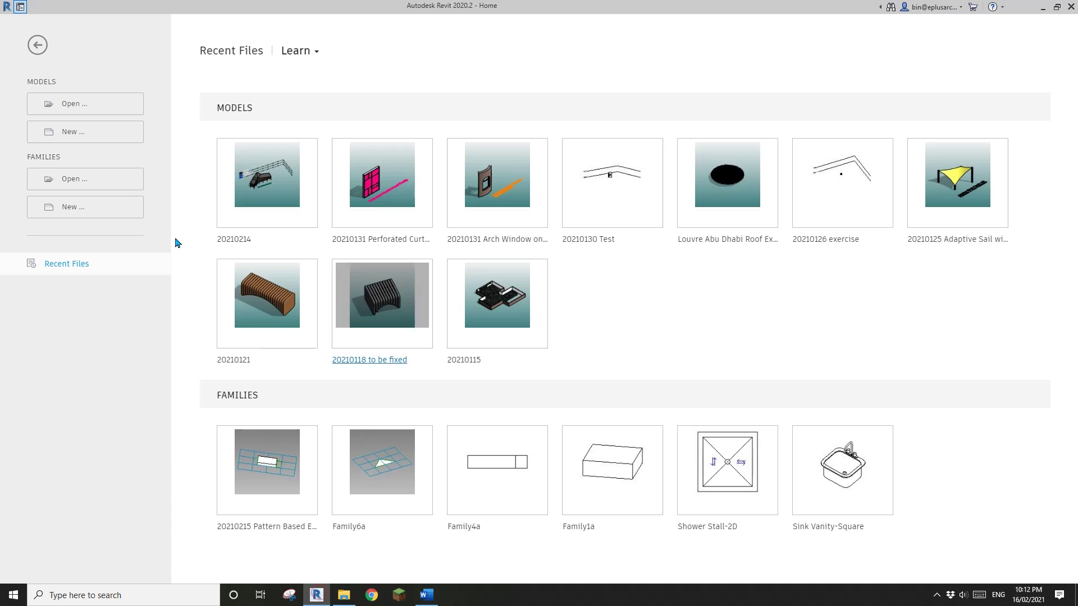
pyautogui.click(82, 133)
pyautogui.click(359, 187)
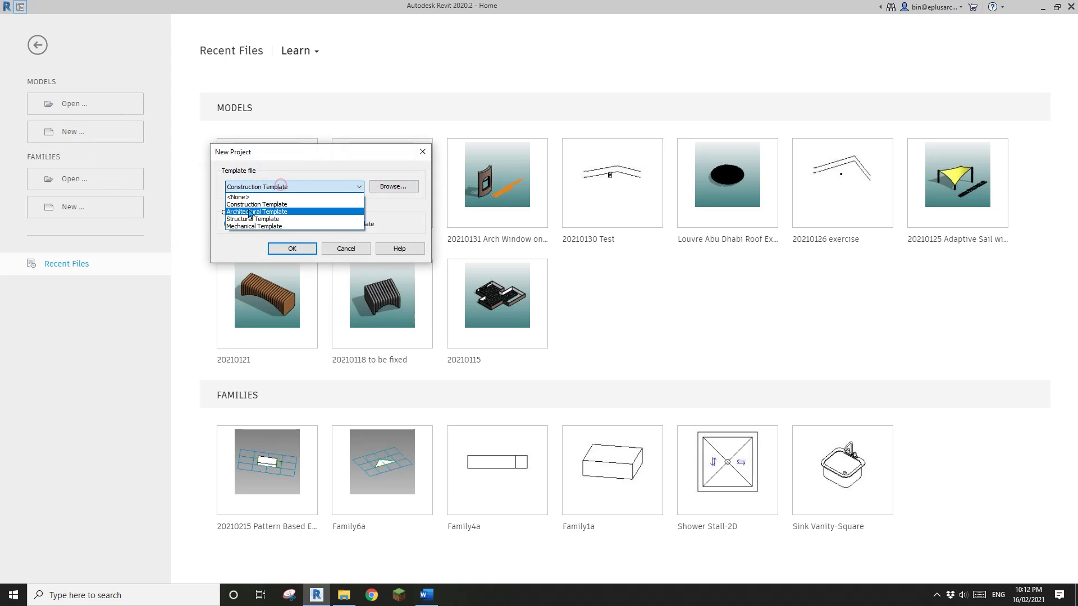
pyautogui.click(248, 209)
pyautogui.click(289, 247)
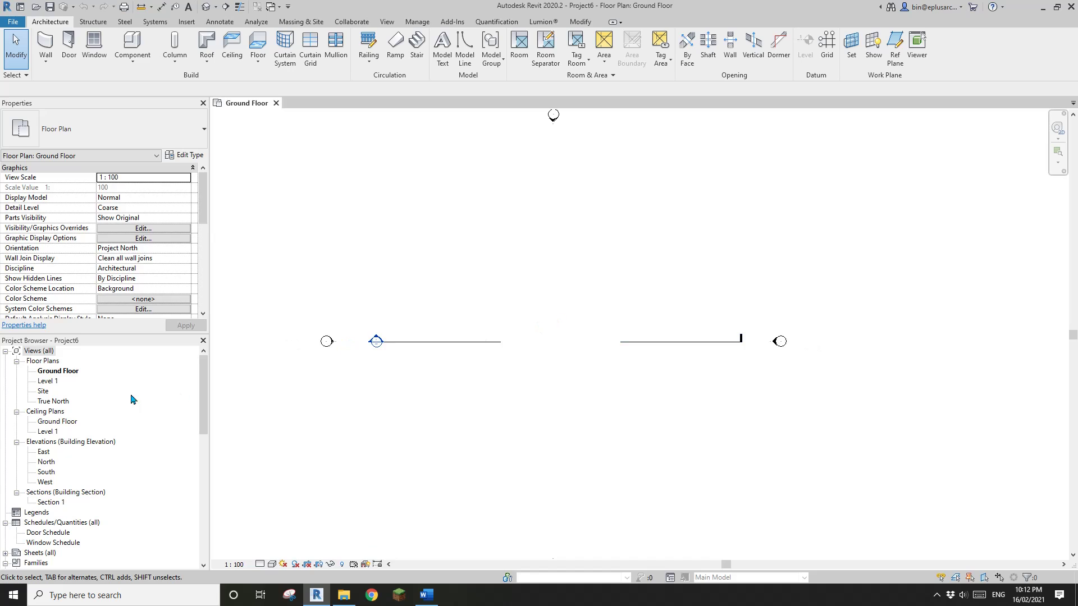
# - Draw a rectangle of double brick walls about 10100 by 8200 mm, plus a second rectangle overlapping its lower right corner
pyautogui.moveTo(567, 304); pyautogui.dragTo(539, 308, button='middle')
pyautogui.scroll(1, 506, 298)
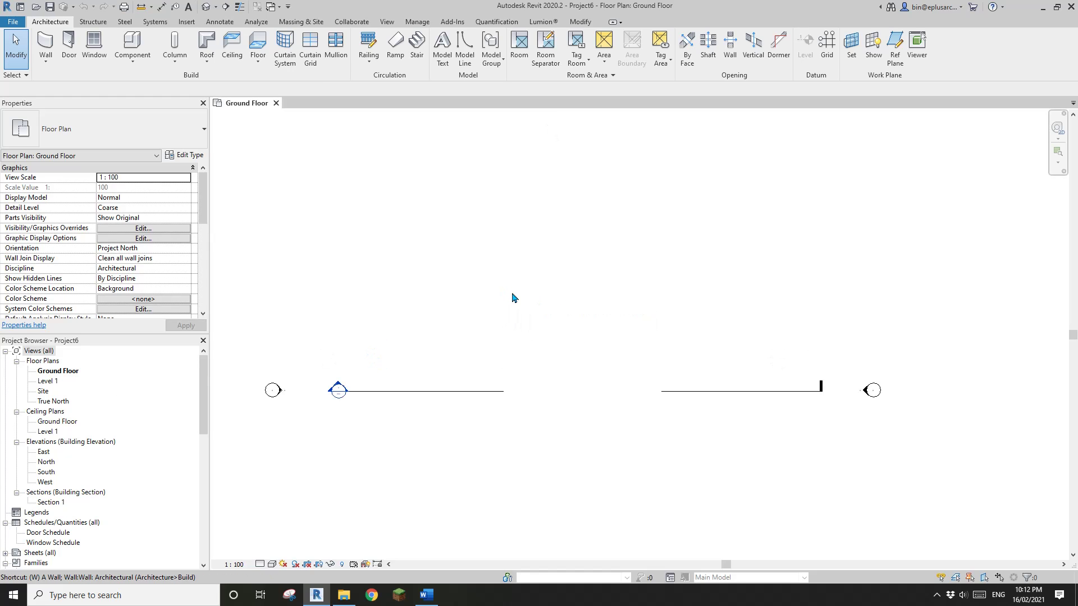
pyautogui.press('w')
pyautogui.press('a')
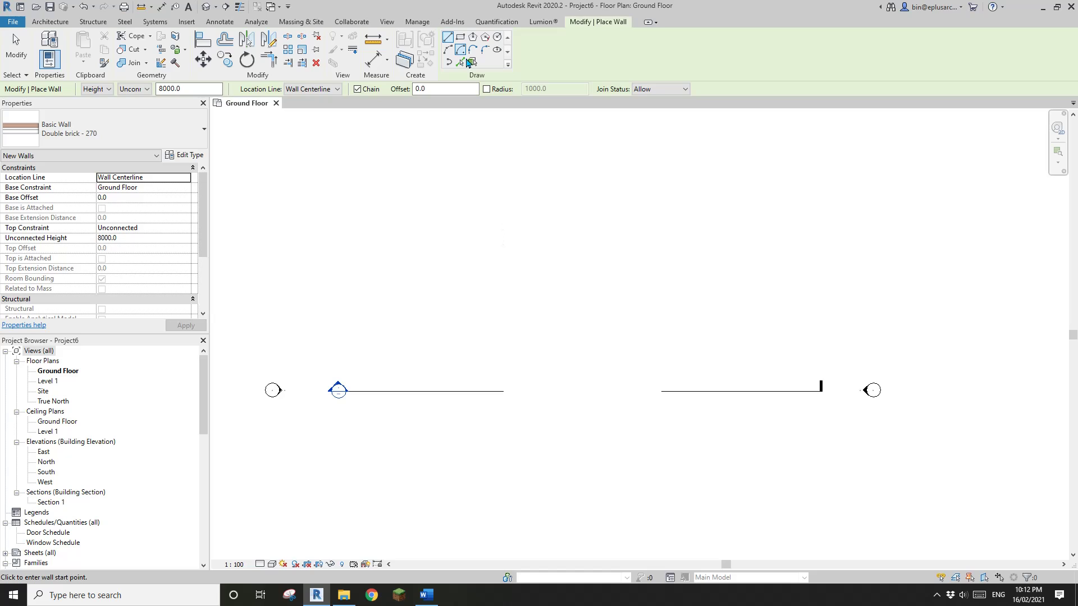
pyautogui.click(460, 38)
pyautogui.click(452, 254)
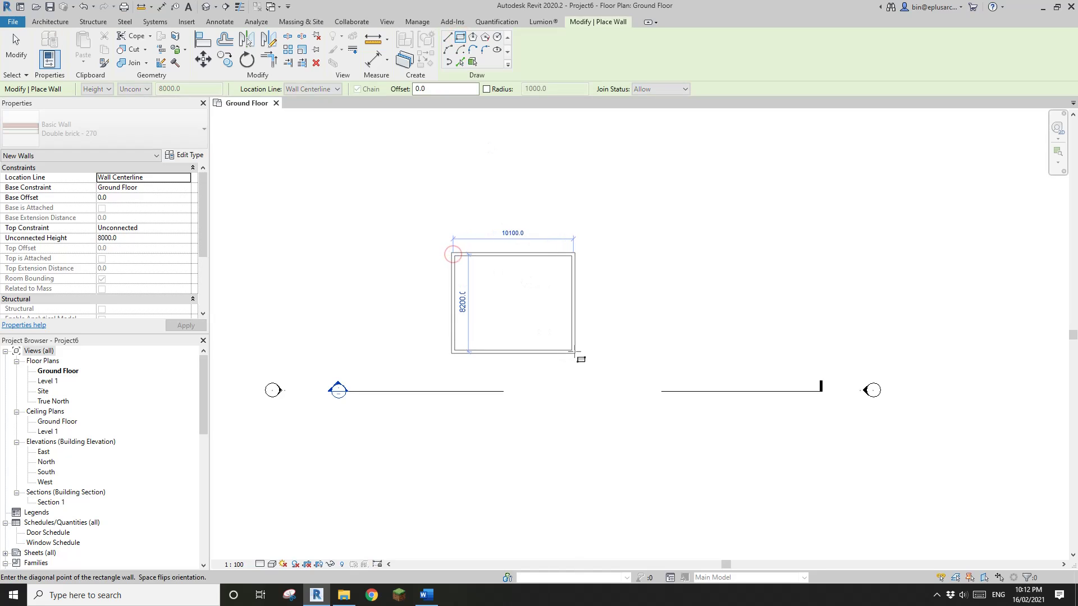
pyautogui.click(575, 353)
pyautogui.scroll(1, 546, 305)
pyautogui.click(500, 294)
pyautogui.click(672, 429)
pyautogui.moveTo(657, 278); pyautogui.dragTo(654, 301, button='middle')
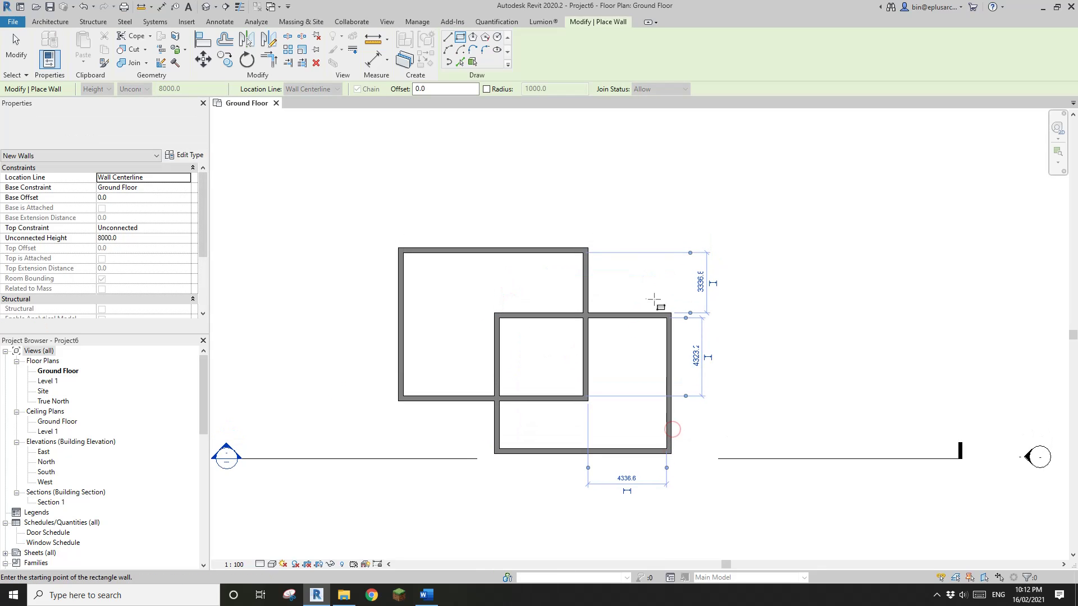
# - Add two more overlapping wall rectangles, one about 9000 mm wide to the right and one above, forming a pinwheel layout
pyautogui.click(778, 366)
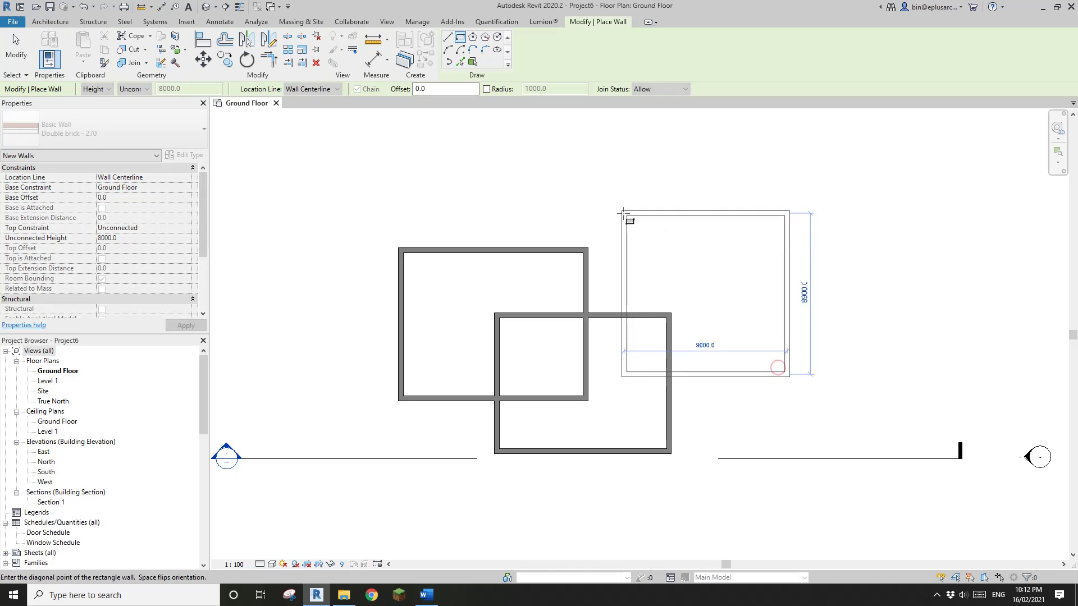
pyautogui.click(622, 212)
pyautogui.moveTo(503, 124); pyautogui.dragTo(513, 236, button='middle')
pyautogui.click(513, 232)
pyautogui.click(699, 390)
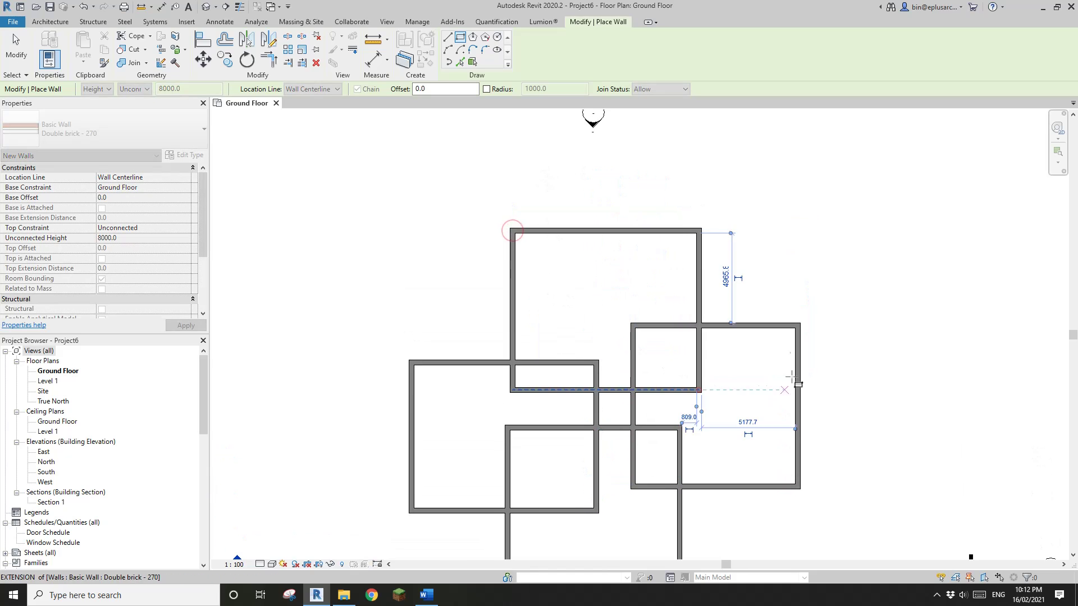
pyautogui.moveTo(794, 380); pyautogui.dragTo(758, 308, button='middle')
pyautogui.moveTo(663, 253); pyautogui.dragTo(663, 289, button='middle')
pyautogui.press('Escape')
pyautogui.press('Escape')
pyautogui.moveTo(555, 459); pyautogui.dragTo(553, 421, button='middle')
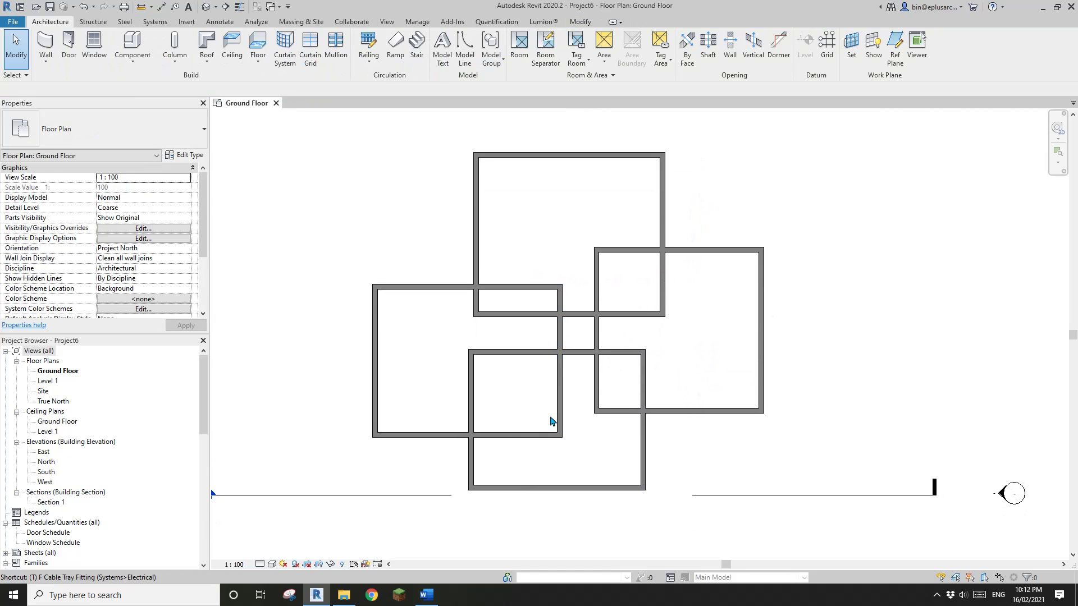
# - Trim the crossing walls to corners at the lower right and upper left outer notches and around the small central square
pyautogui.click(646, 426)
pyautogui.click(673, 412)
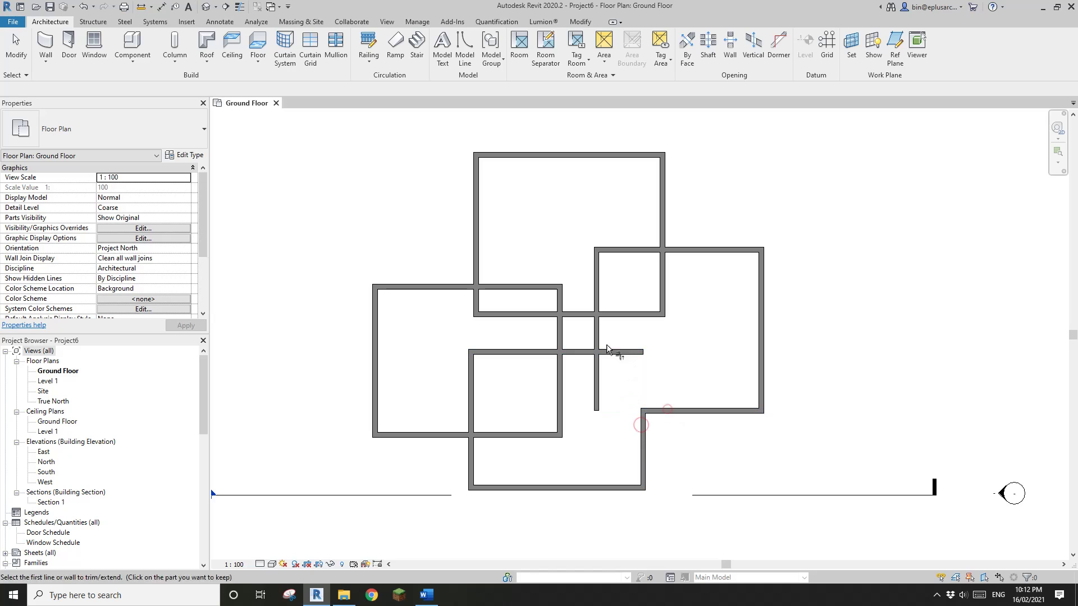
pyautogui.click(584, 352)
pyautogui.click(596, 336)
pyautogui.click(571, 312)
pyautogui.click(560, 337)
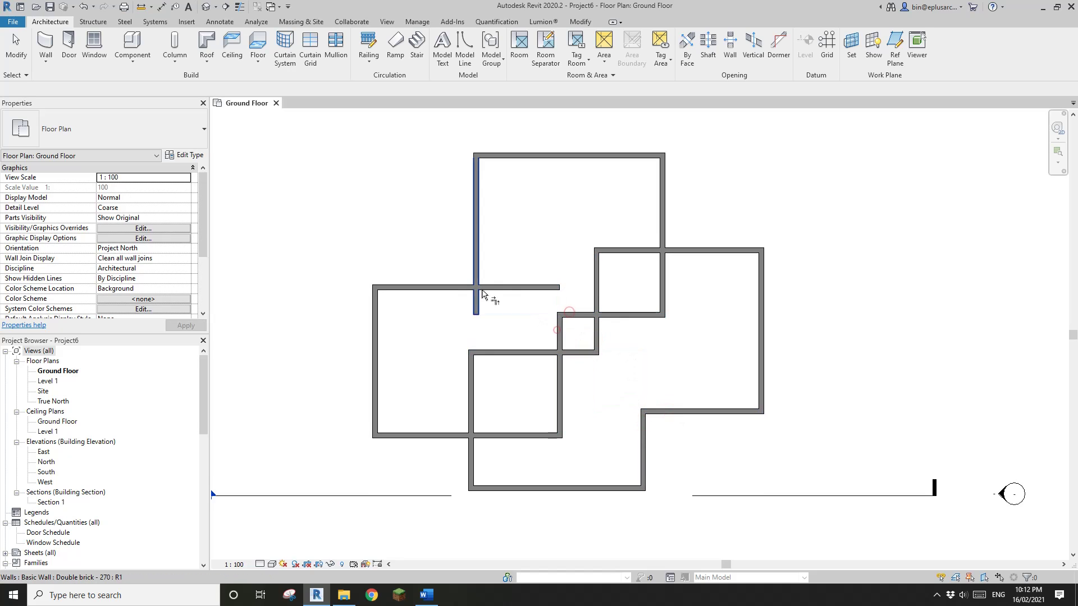
pyautogui.click(455, 287)
pyautogui.click(476, 274)
# - Trim the remaining overhanging inner walls to corners, leaving two closed square rooms inside the open plan
pyautogui.moveTo(526, 300); pyautogui.dragTo(526, 305, button='middle')
pyautogui.scroll(2, 590, 332)
pyautogui.click(594, 294)
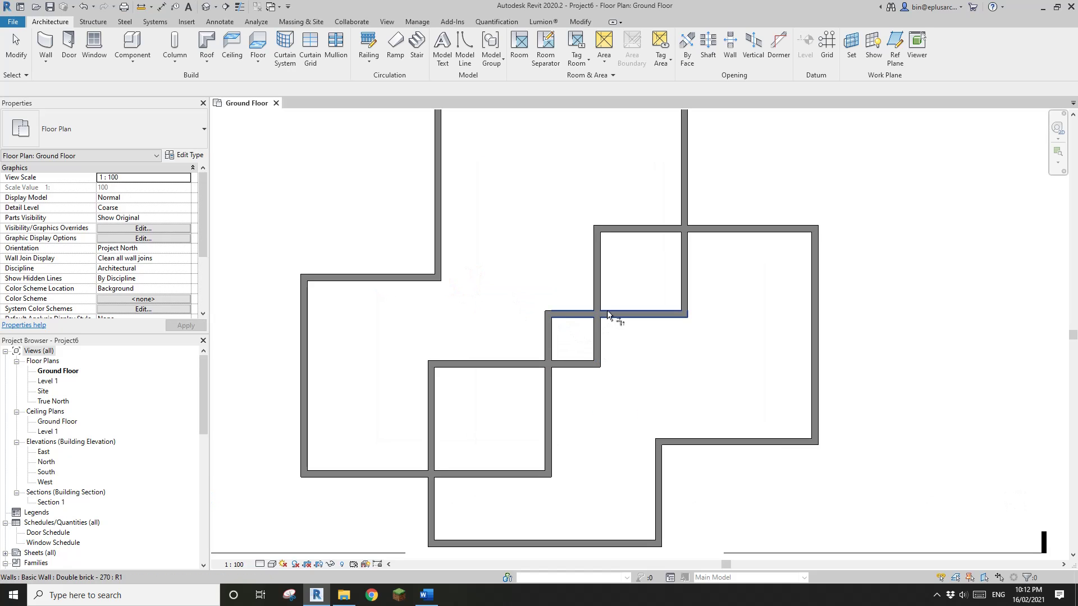
pyautogui.click(611, 314)
pyautogui.click(523, 364)
pyautogui.click(538, 382)
pyautogui.scroll(-3, 618, 366)
pyautogui.press('Escape')
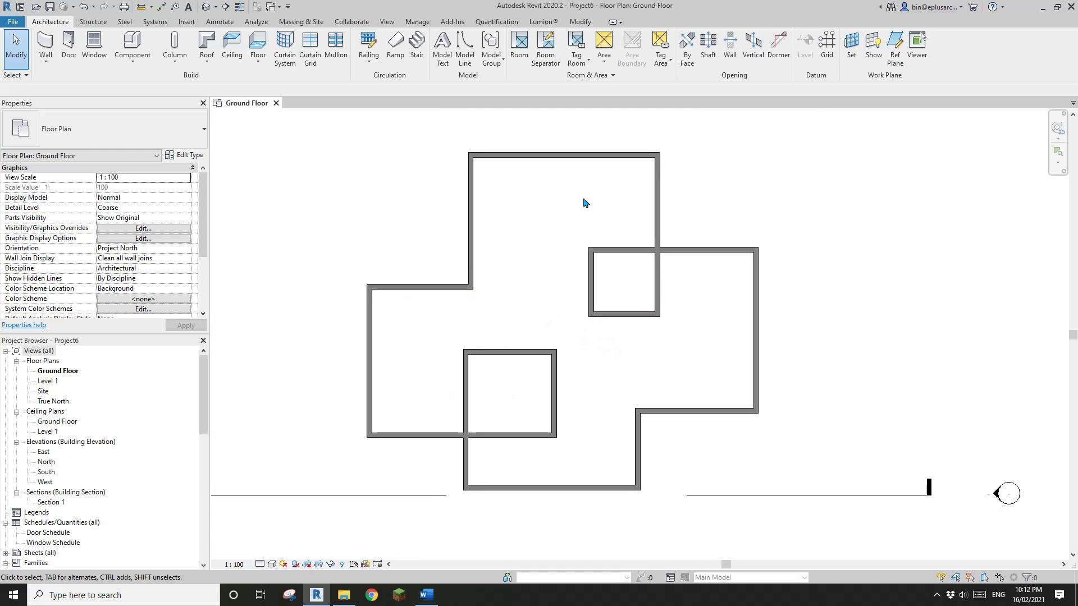
pyautogui.scroll(1, 619, 344)
pyautogui.moveTo(619, 344); pyautogui.dragTo(558, 330, button='middle')
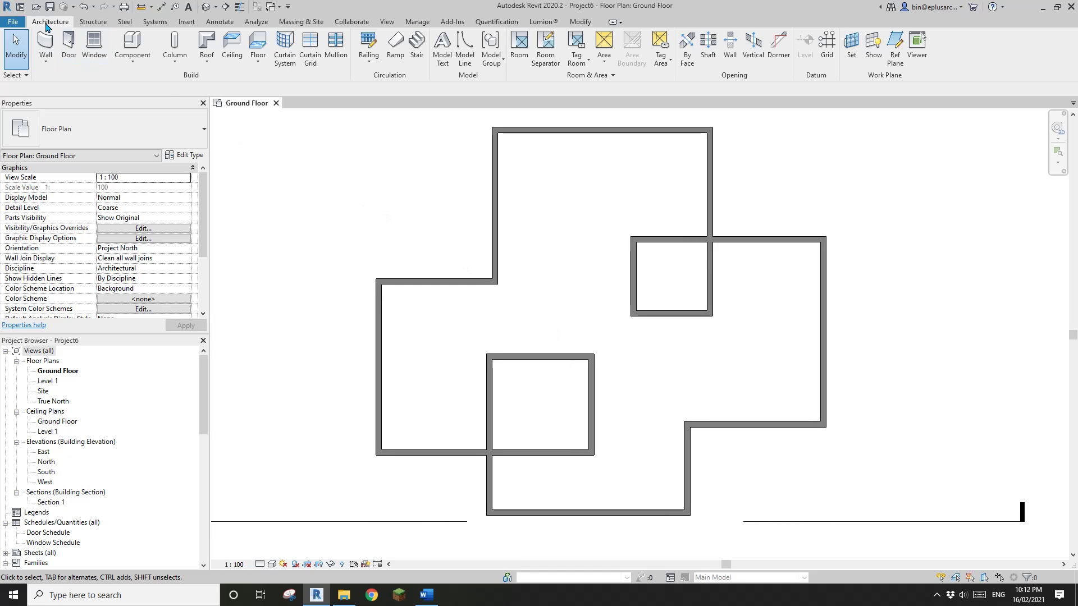
# - Draw two vertical room separation lines across the openings to the west and east wings, the west one about 3500 mm long
pyautogui.click(520, 54)
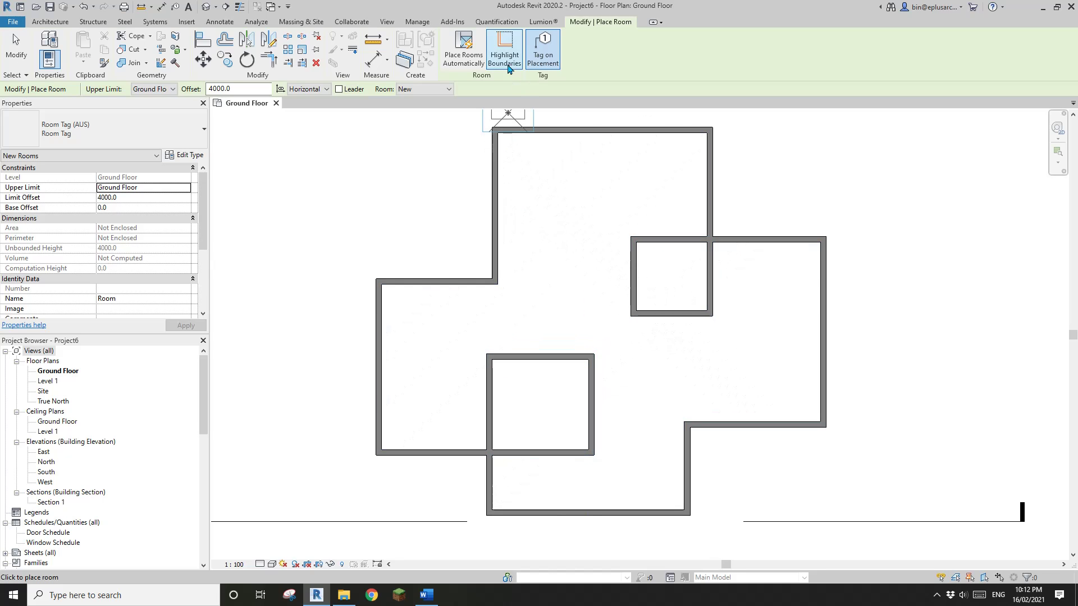
pyautogui.click(50, 21)
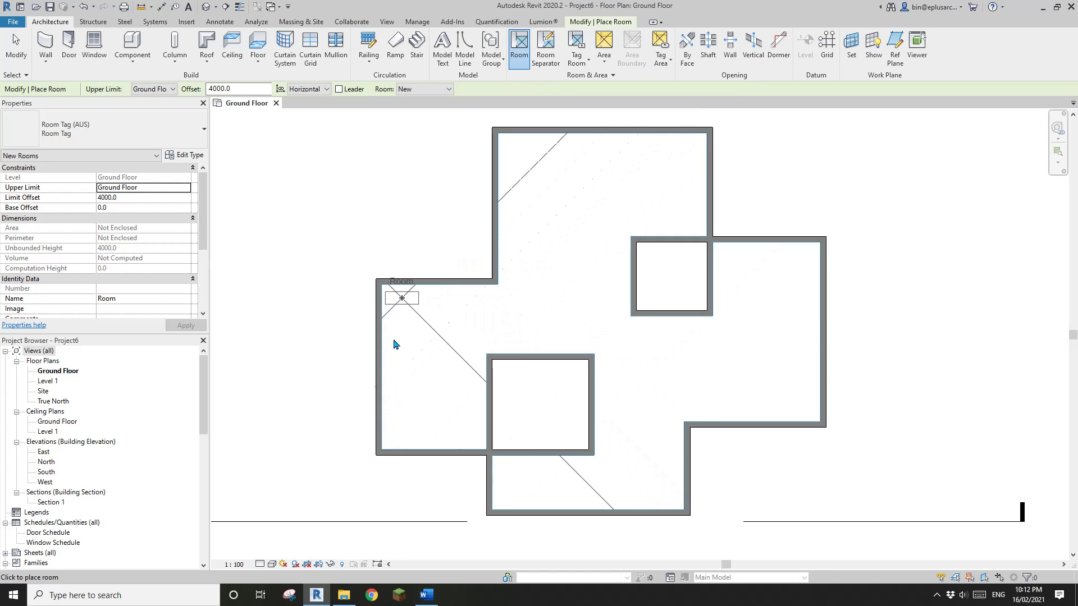
pyautogui.click(545, 45)
pyautogui.click(489, 357)
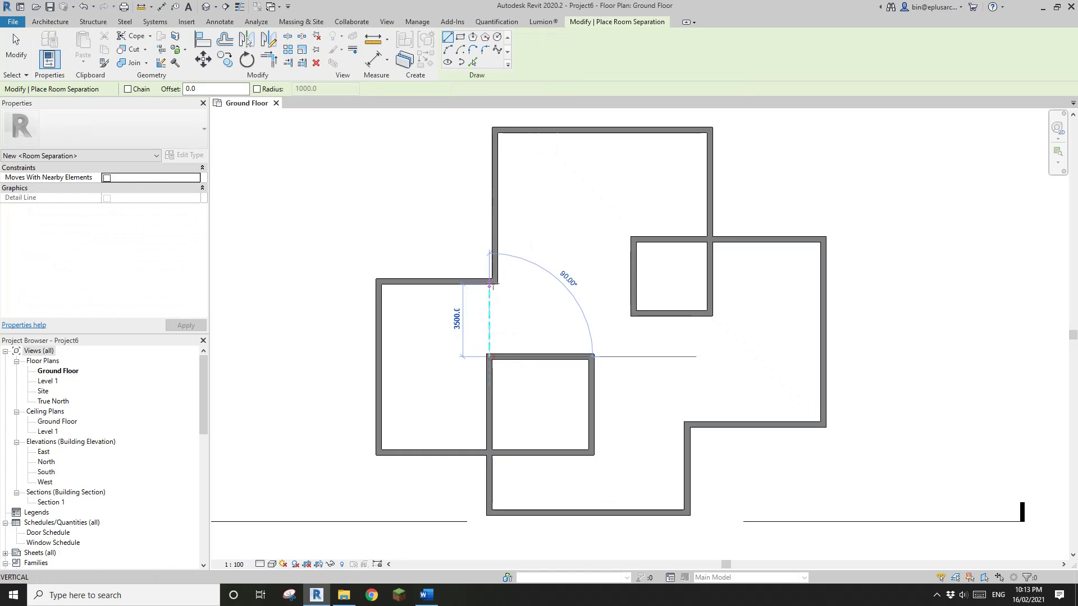
pyautogui.click(489, 282)
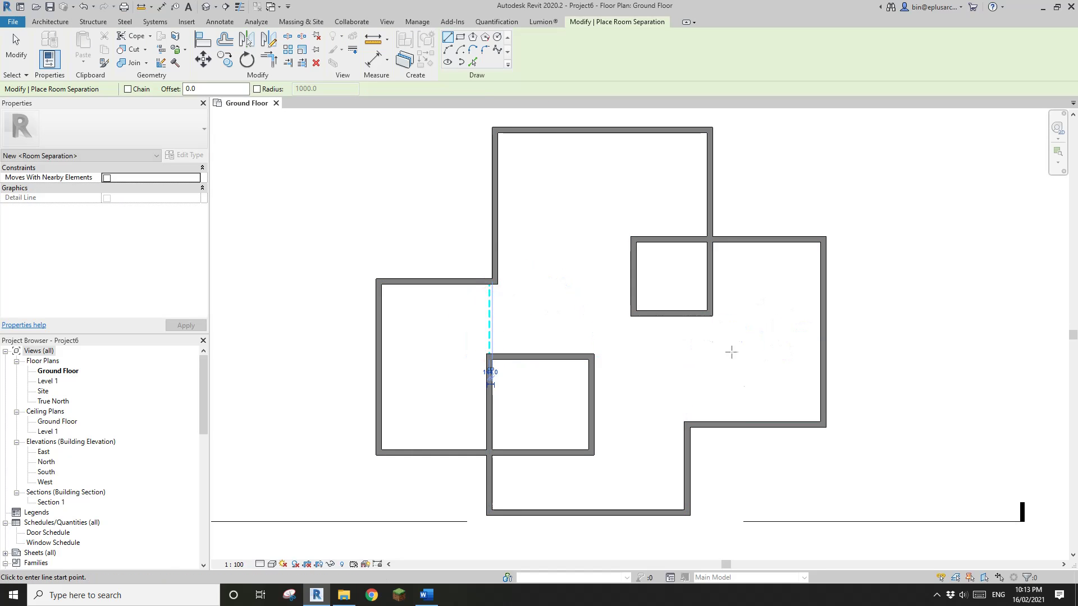
pyautogui.click(687, 313)
pyautogui.click(687, 423)
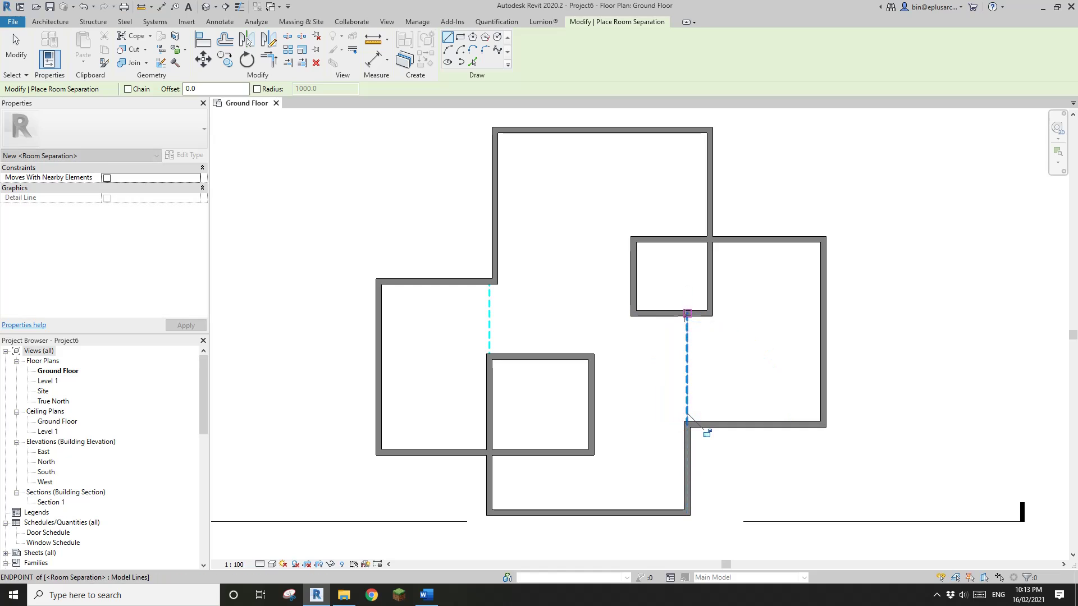
# - Draw horizontal room separation lines closing off the south wing, about 4607 mm long, and the north wing, about 6648 mm long
pyautogui.click(591, 356)
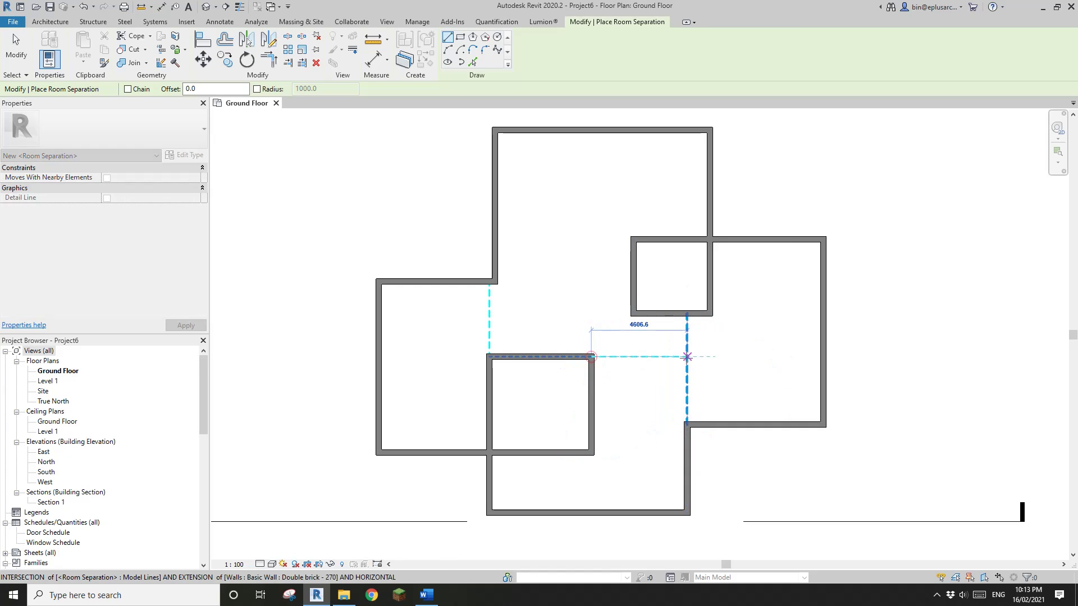
pyautogui.click(687, 357)
pyautogui.click(632, 239)
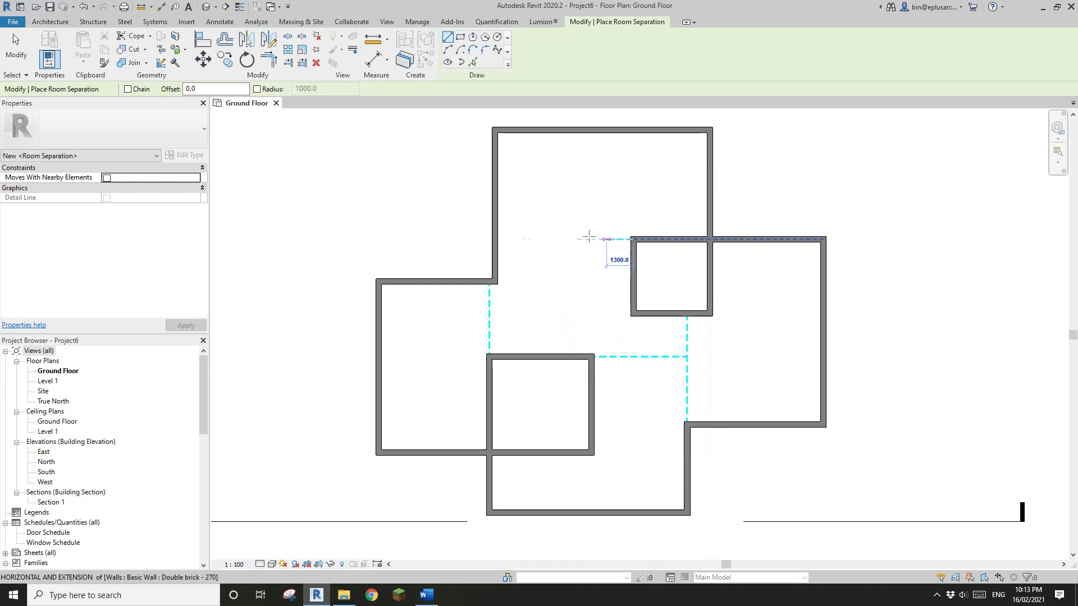
pyautogui.click(496, 239)
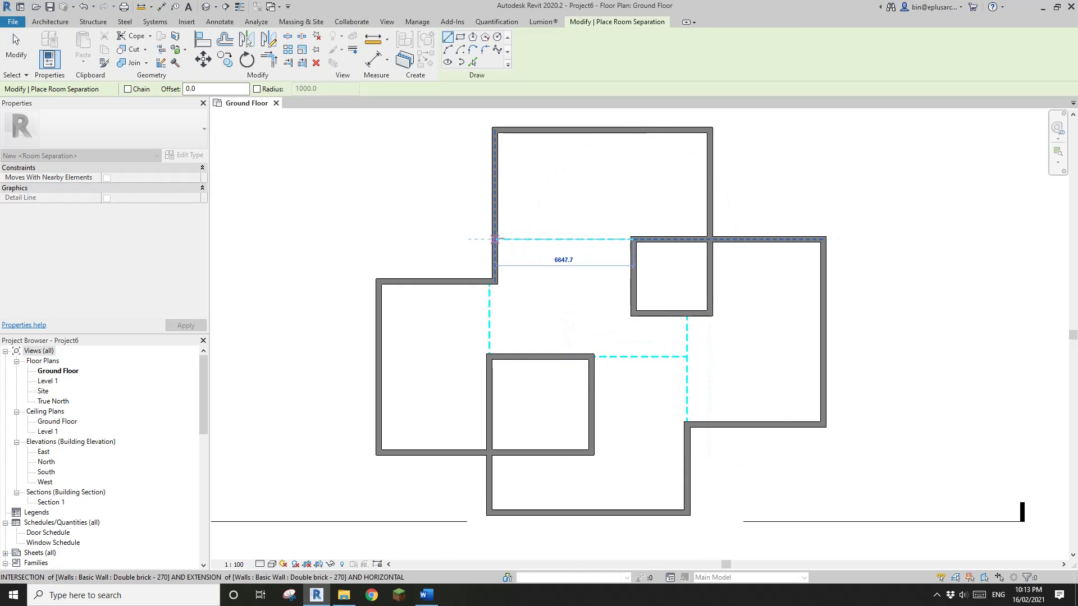
pyautogui.click(480, 346)
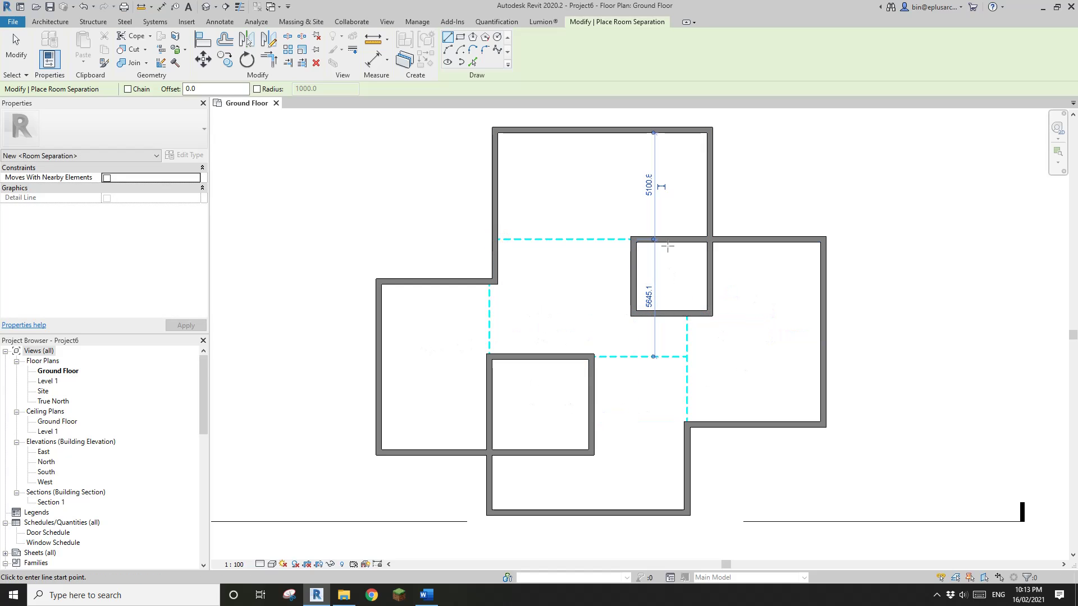
pyautogui.press('Escape')
pyautogui.press('Escape')
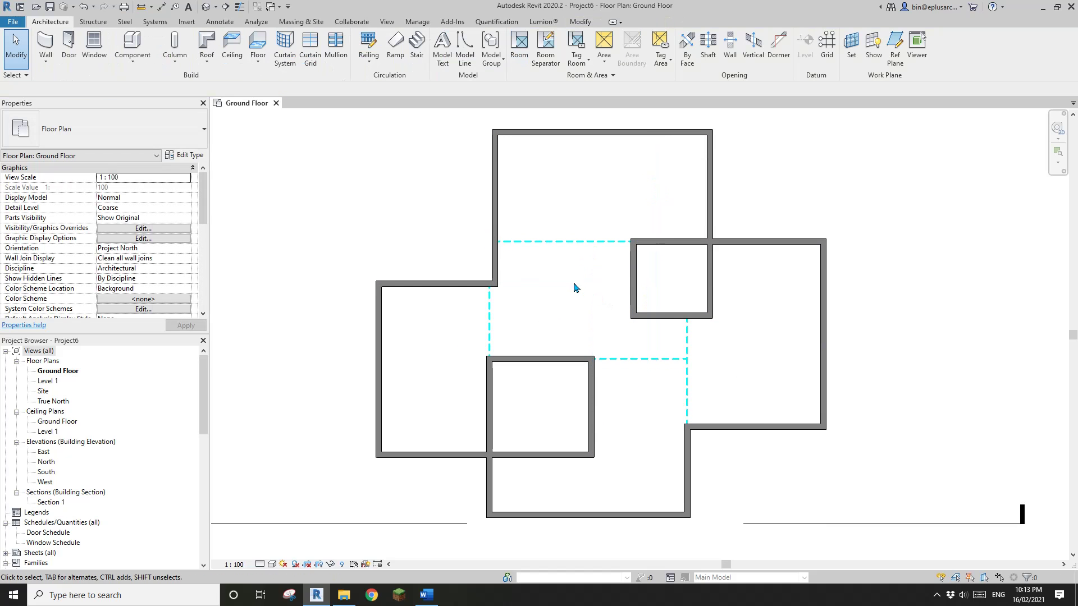
# - Place tagged rooms automatically in all enclosed areas of the ground floor plan
pyautogui.moveTo(573, 289); pyautogui.dragTo(574, 312, button='middle')
pyautogui.press('m')
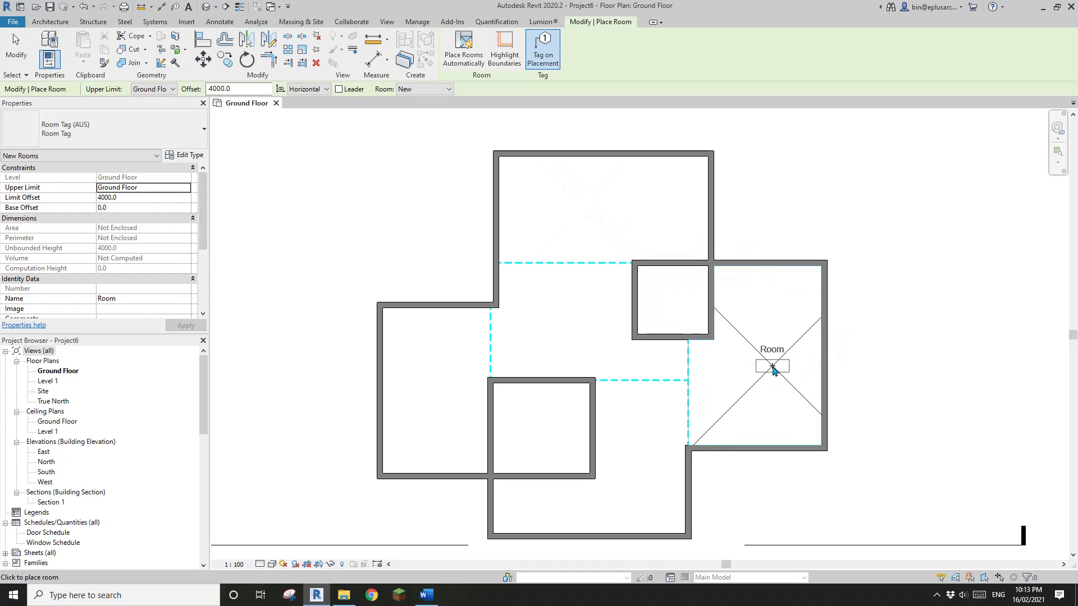
pyautogui.click(462, 52)
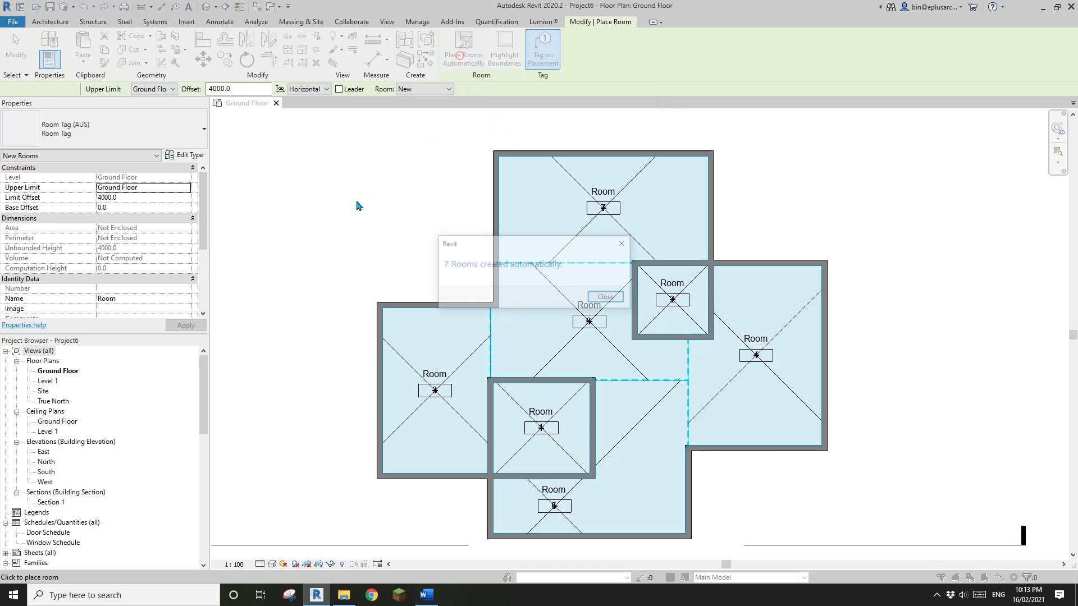
pyautogui.click(620, 302)
pyautogui.press('Escape')
pyautogui.moveTo(635, 345); pyautogui.dragTo(645, 325, button='middle')
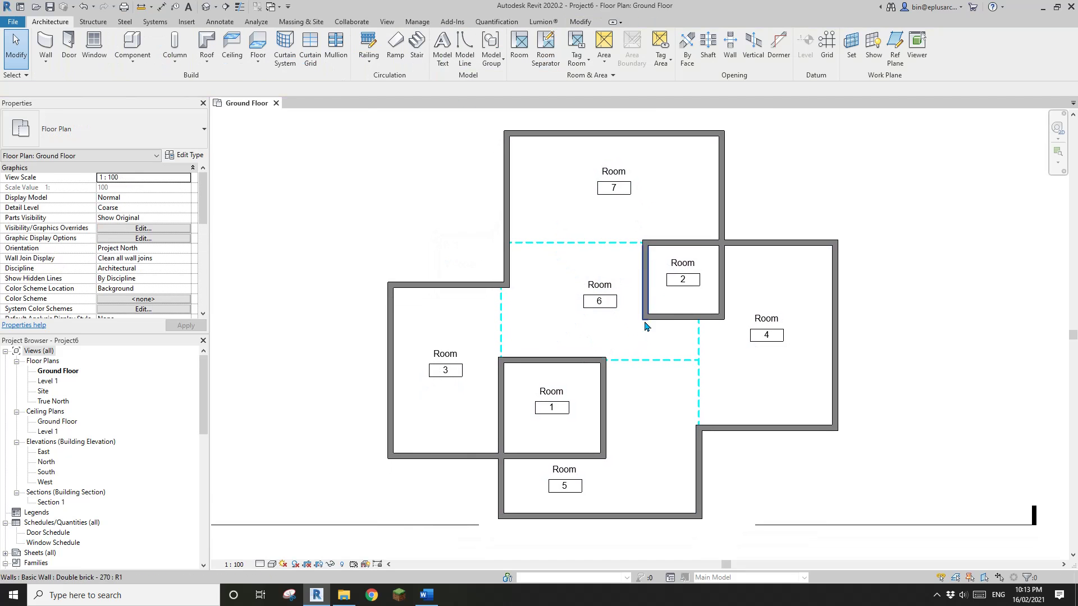
# - Examine the tagged rooms and separation lines, then inspect the extent and properties of central Room 6
pyautogui.scroll(-1, 622, 307)
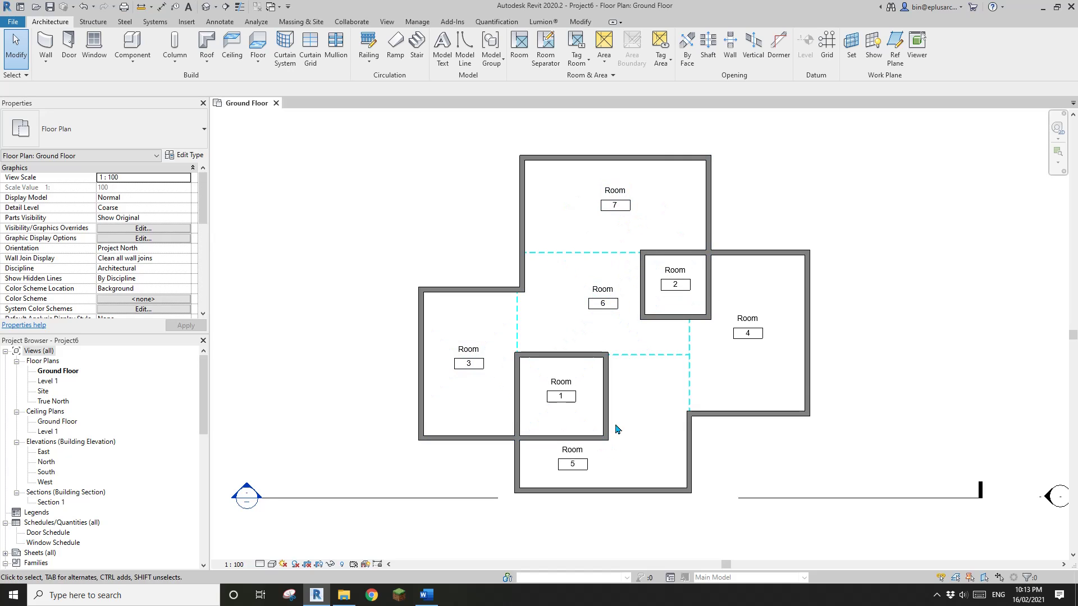
pyautogui.scroll(1, 611, 374)
pyautogui.scroll(-1, 606, 365)
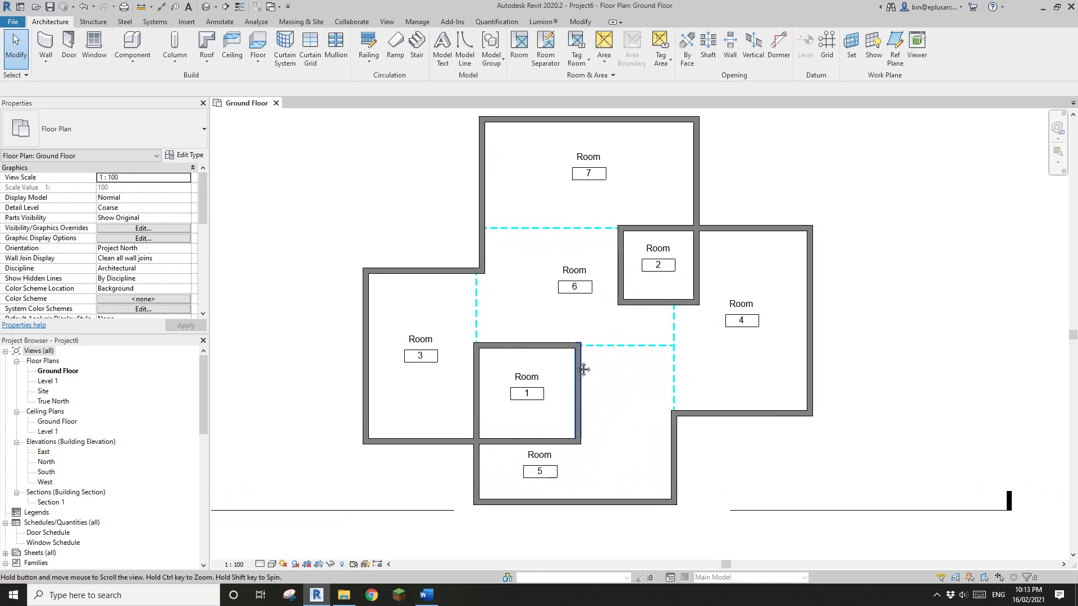
pyautogui.scroll(1, 512, 311)
pyautogui.moveTo(512, 310); pyautogui.dragTo(504, 304, button='middle')
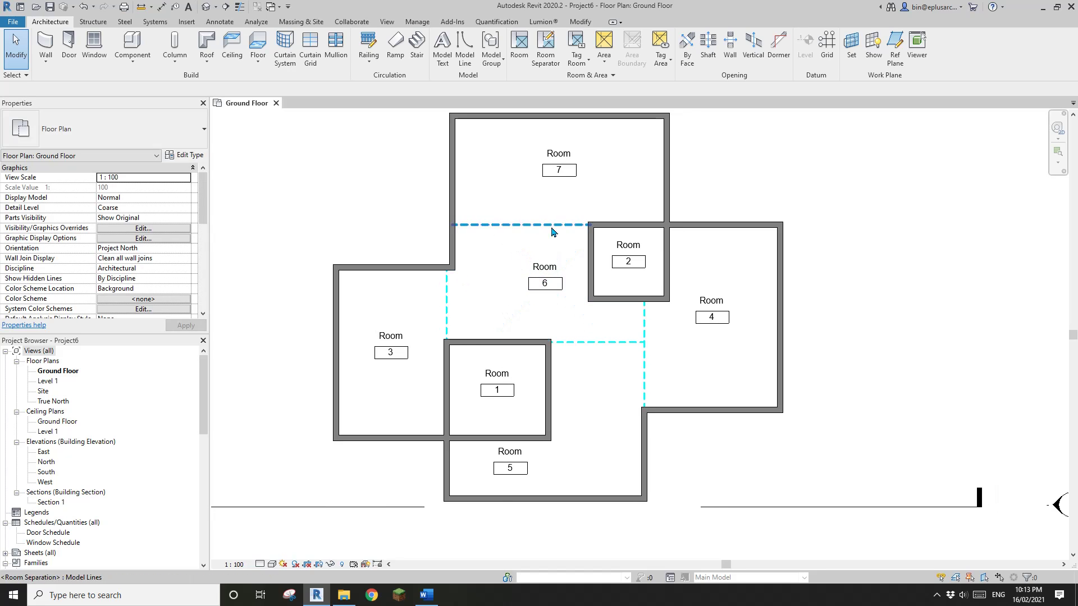
pyautogui.moveTo(545, 178); pyautogui.dragTo(528, 219, button='middle')
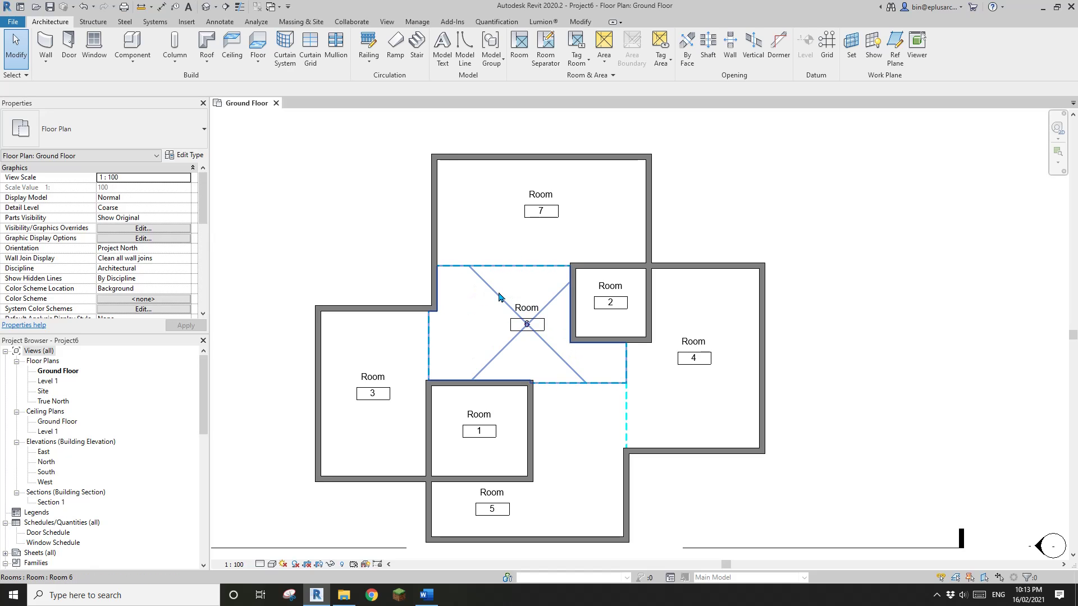
pyautogui.click(498, 295)
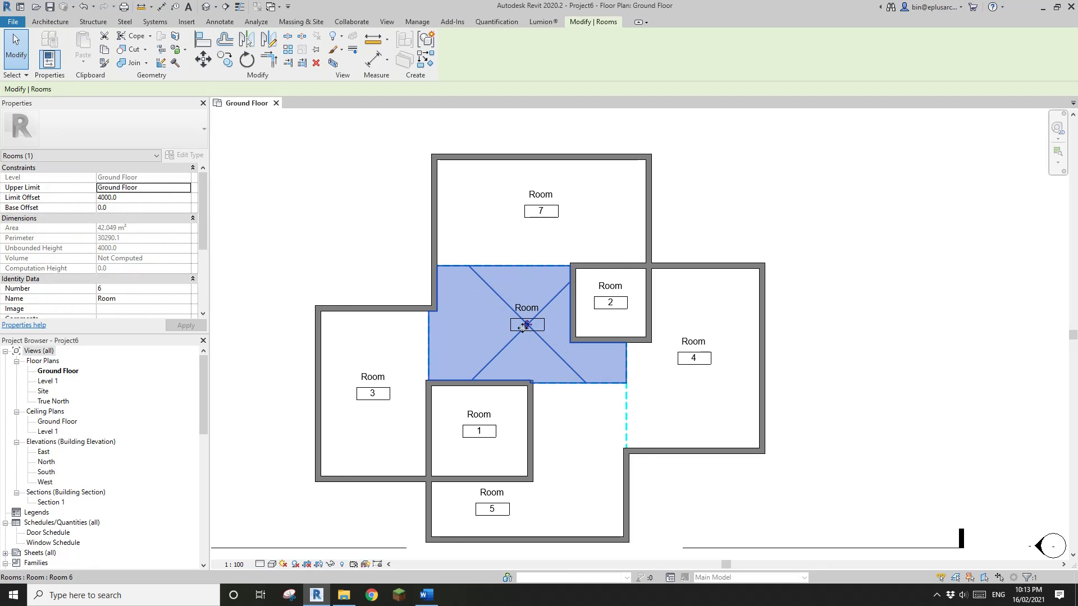
pyautogui.moveTo(505, 341); pyautogui.dragTo(588, 289, button='middle')
pyautogui.press('Escape')
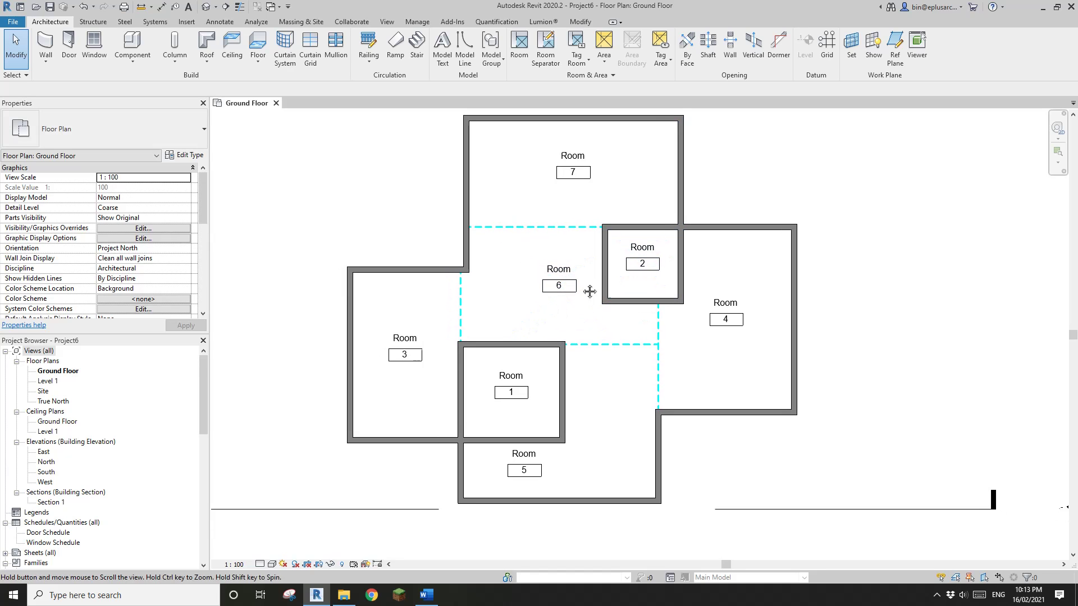
# - Turn on the Reference and Interior Fill subcategories of Rooms in the ground floor plan's visibility overrides
pyautogui.press('g')
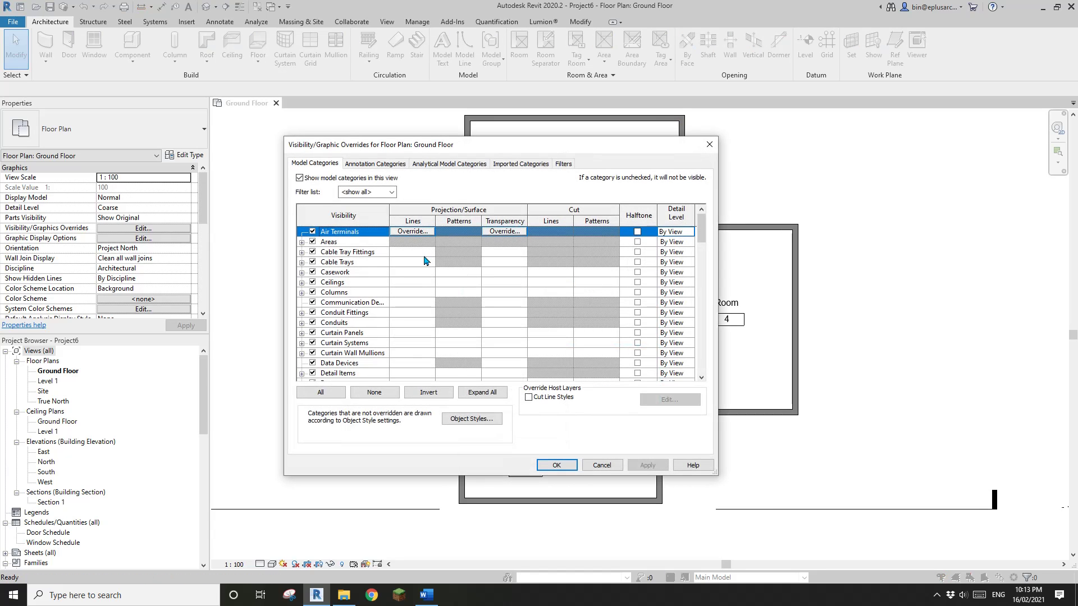
pyautogui.scroll(-14, 348, 327)
pyautogui.click(348, 324)
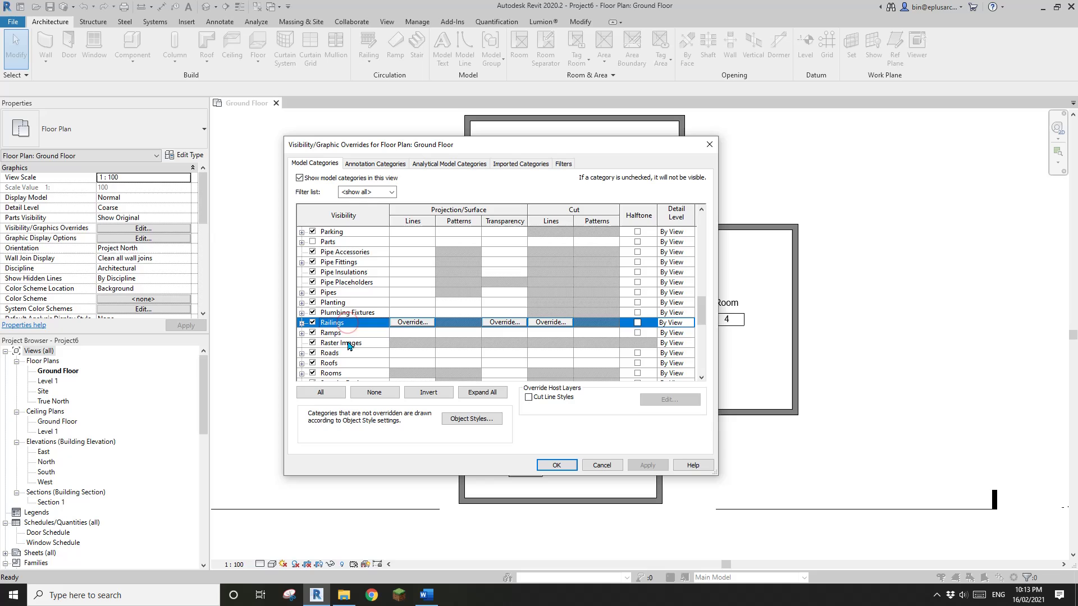
pyautogui.click(335, 374)
pyautogui.click(302, 364)
pyautogui.scroll(-2, 340, 351)
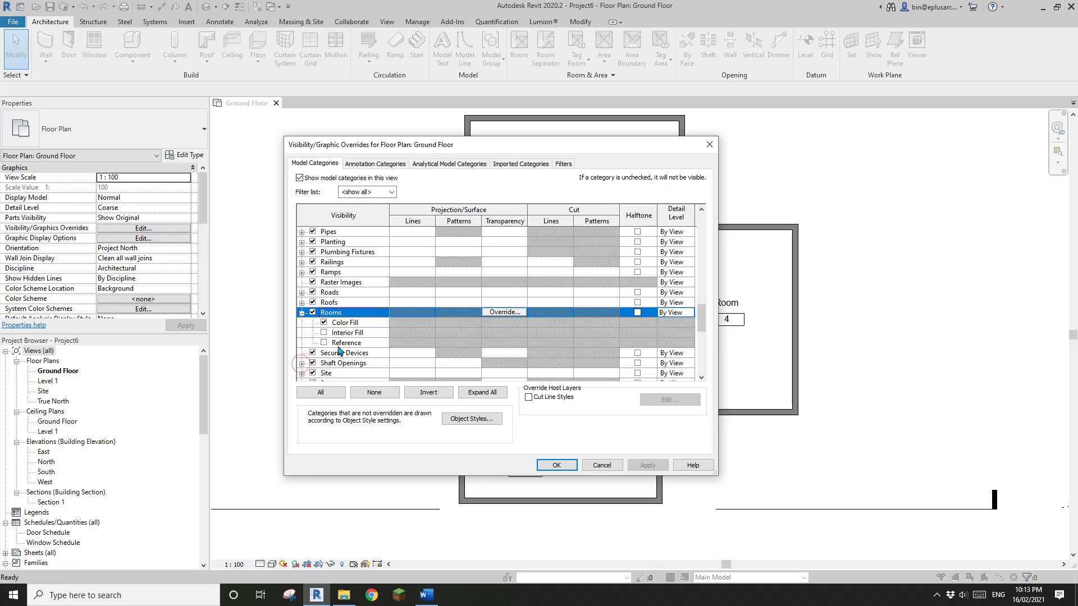
pyautogui.click(324, 343)
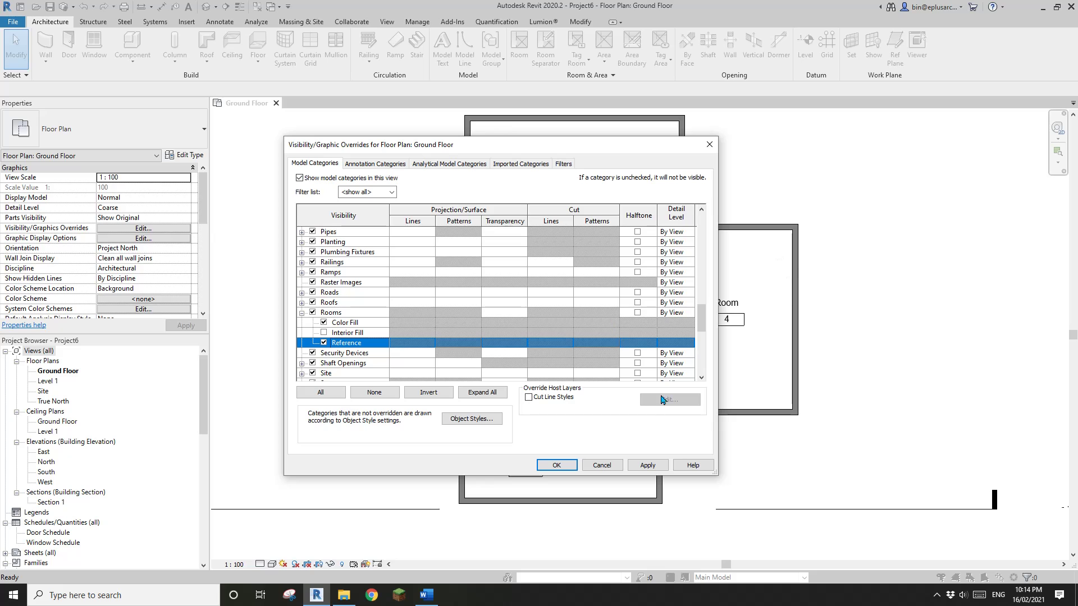
pyautogui.moveTo(510, 147); pyautogui.dragTo(432, 137)
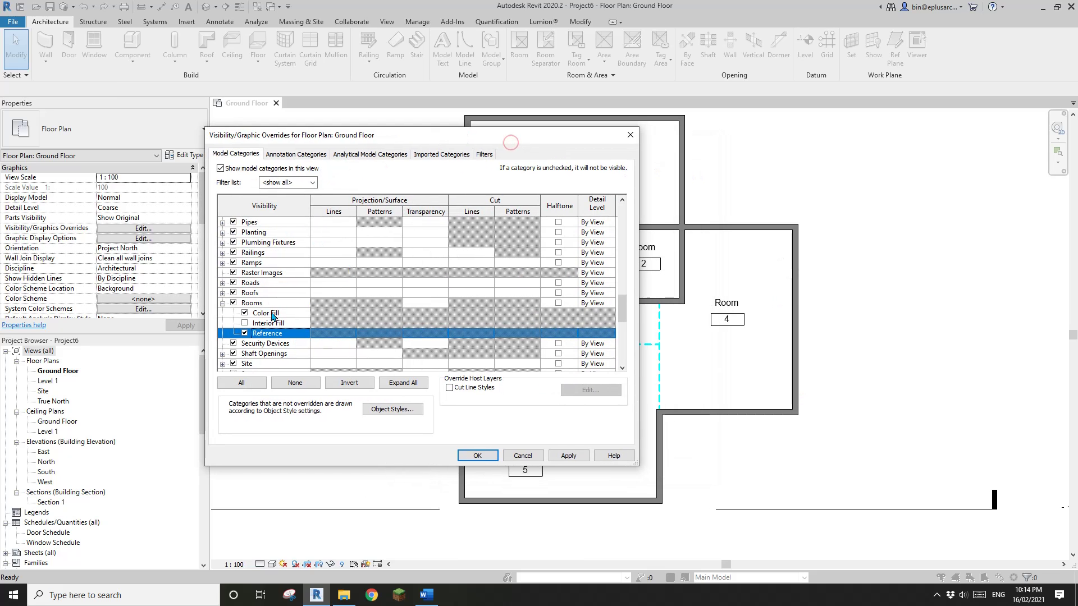
pyautogui.click(245, 323)
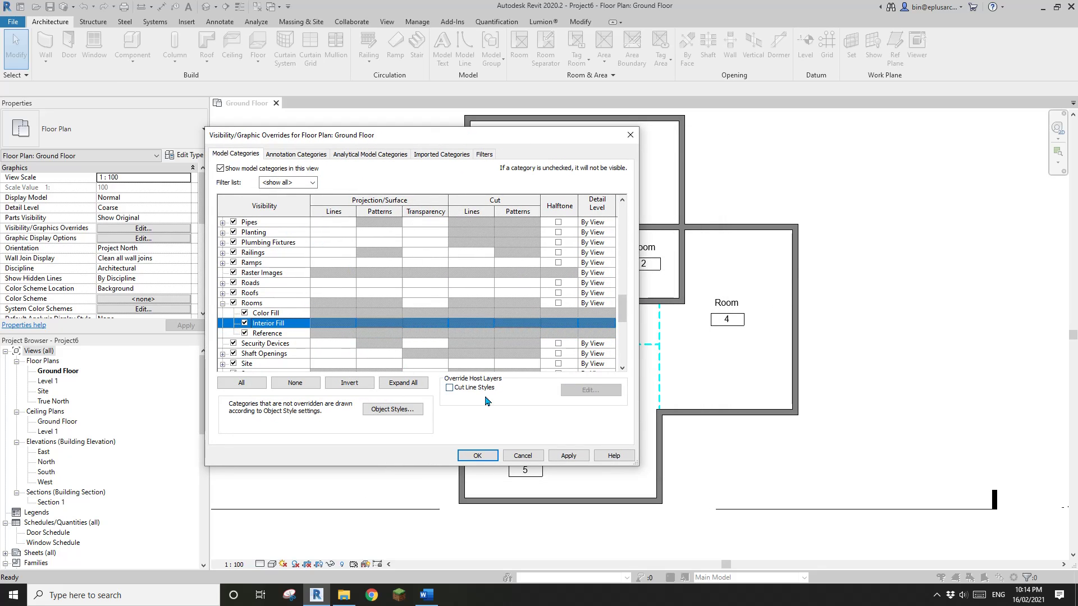
pyautogui.click(488, 459)
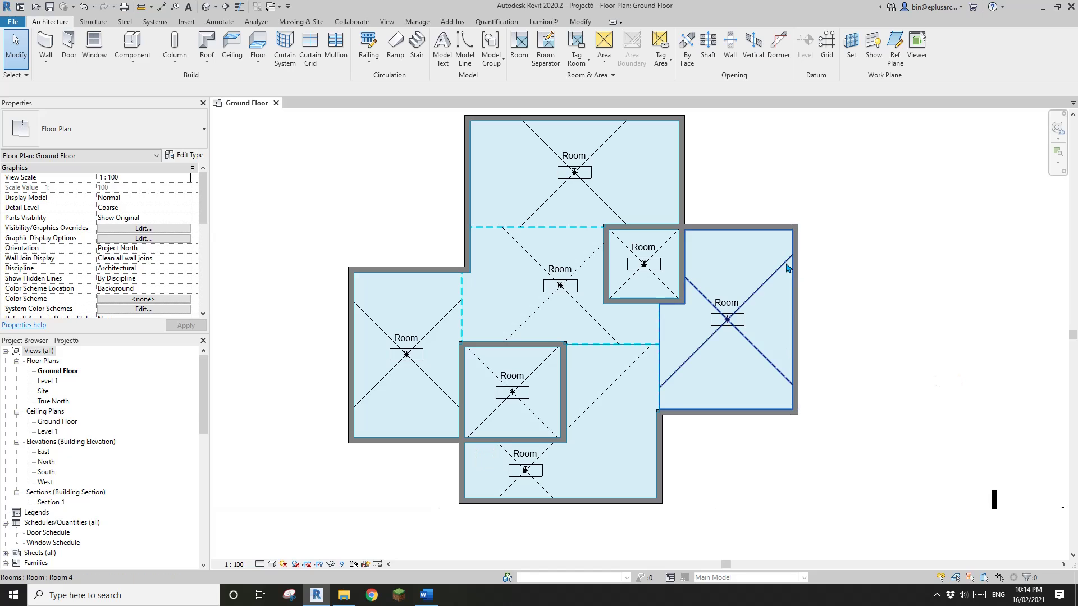
pyautogui.moveTo(682, 286); pyautogui.dragTo(666, 293, button='middle')
pyautogui.moveTo(674, 340); pyautogui.dragTo(648, 335, button='middle')
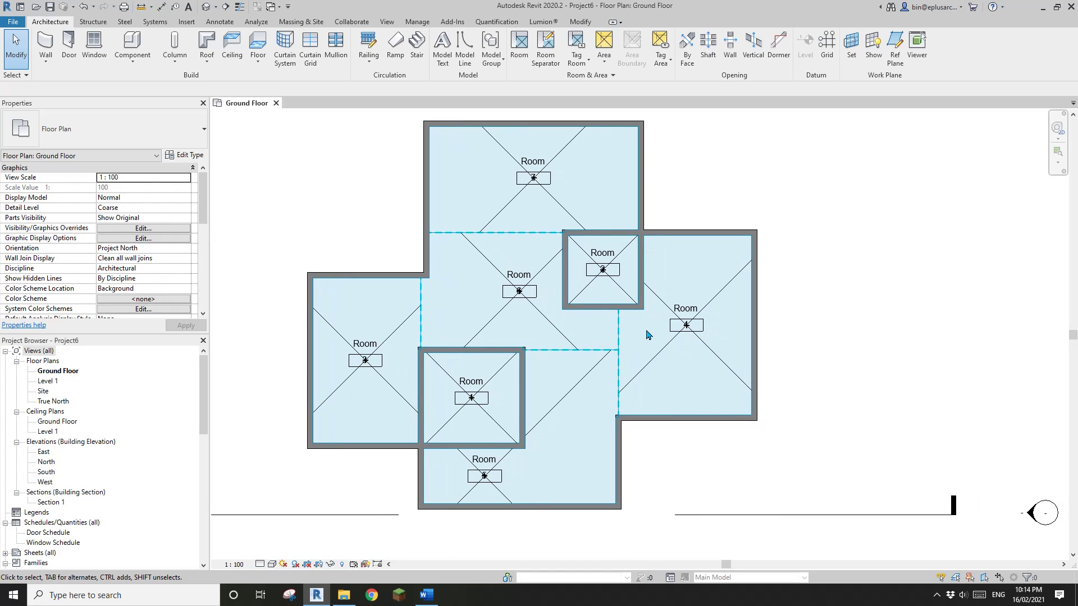
# - Place a second tagged room in the east wing, in the same enclosed area as Room 4, and accept the warning
pyautogui.press('m')
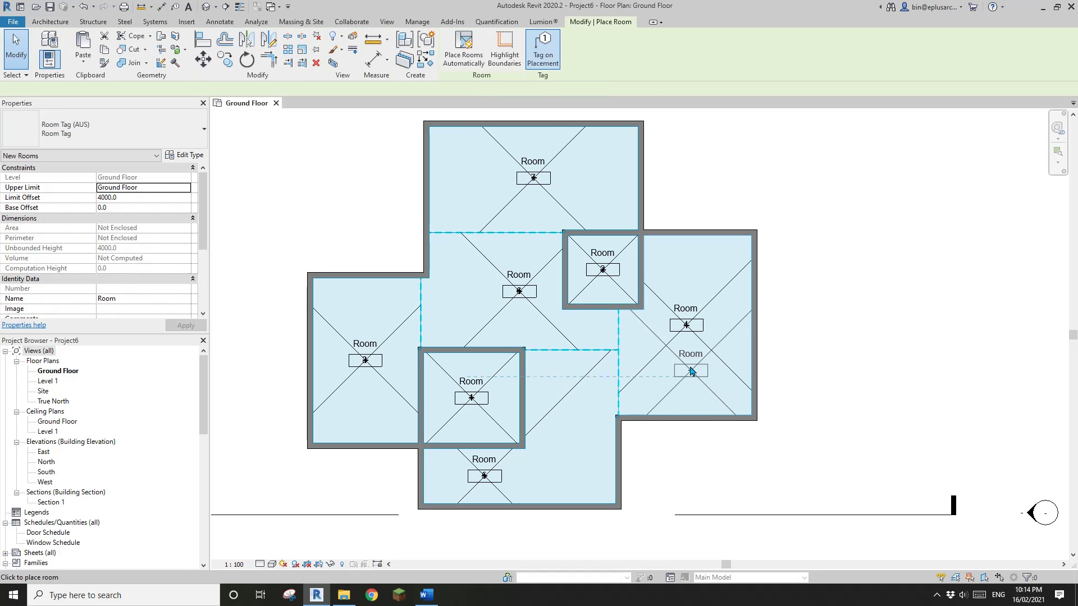
pyautogui.scroll(1, 689, 365)
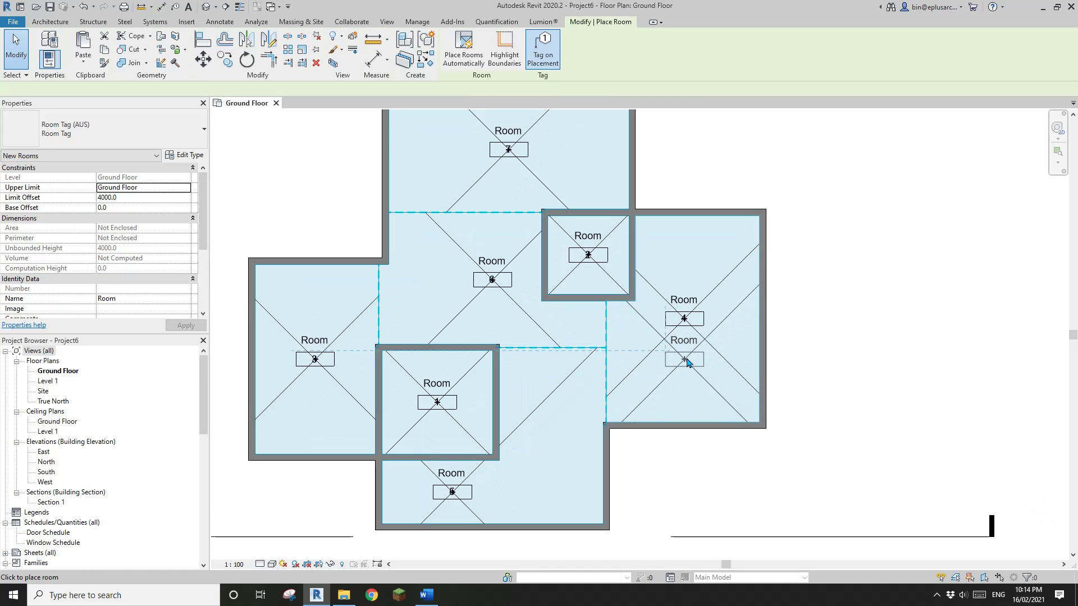
pyautogui.click(686, 361)
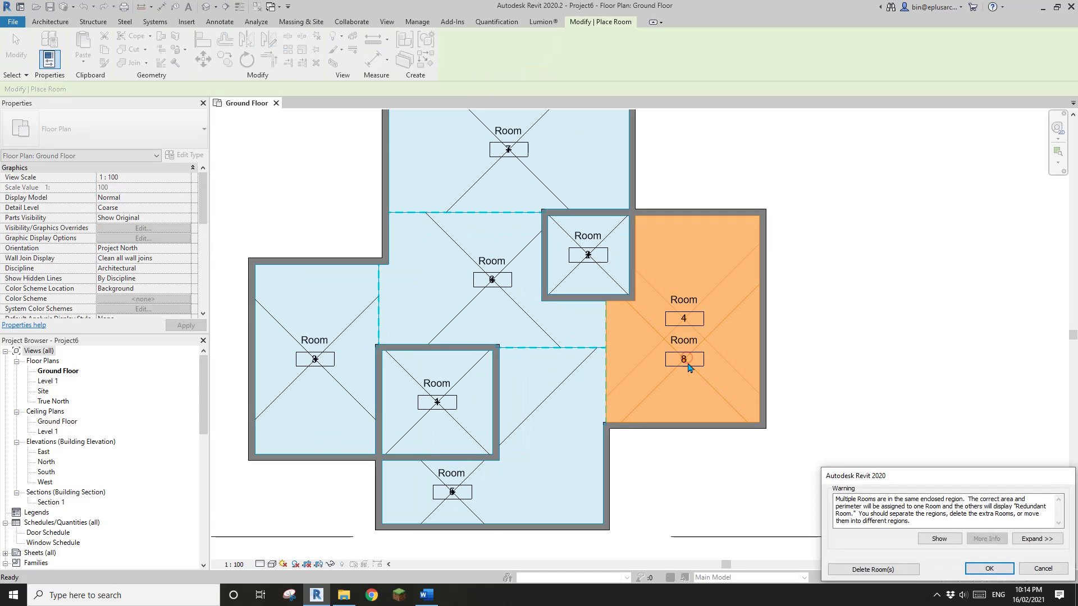
pyautogui.click(988, 568)
pyautogui.press('Escape')
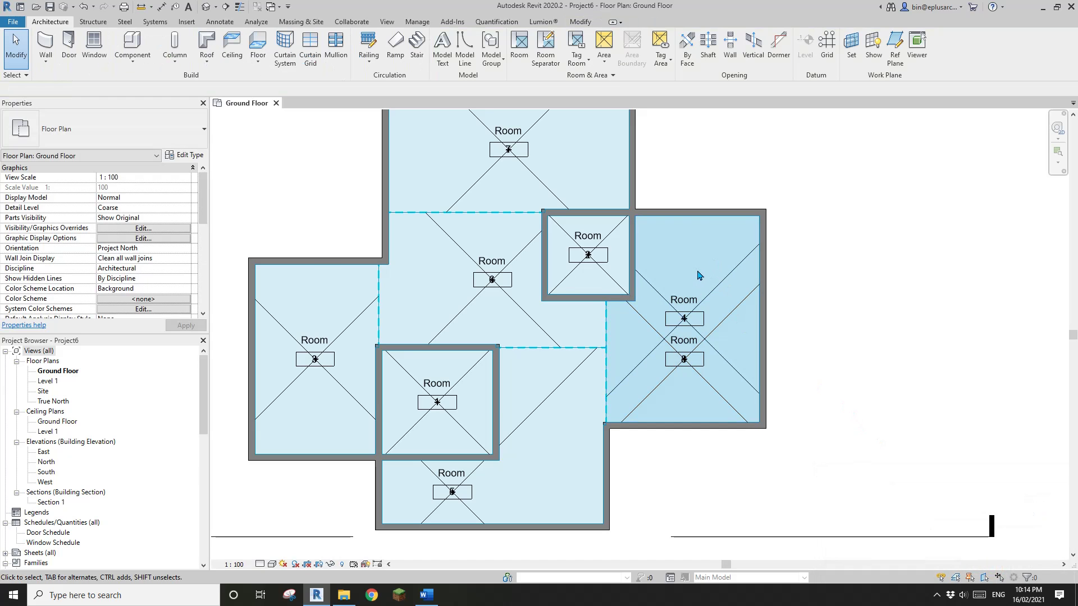
pyautogui.scroll(-2, 701, 279)
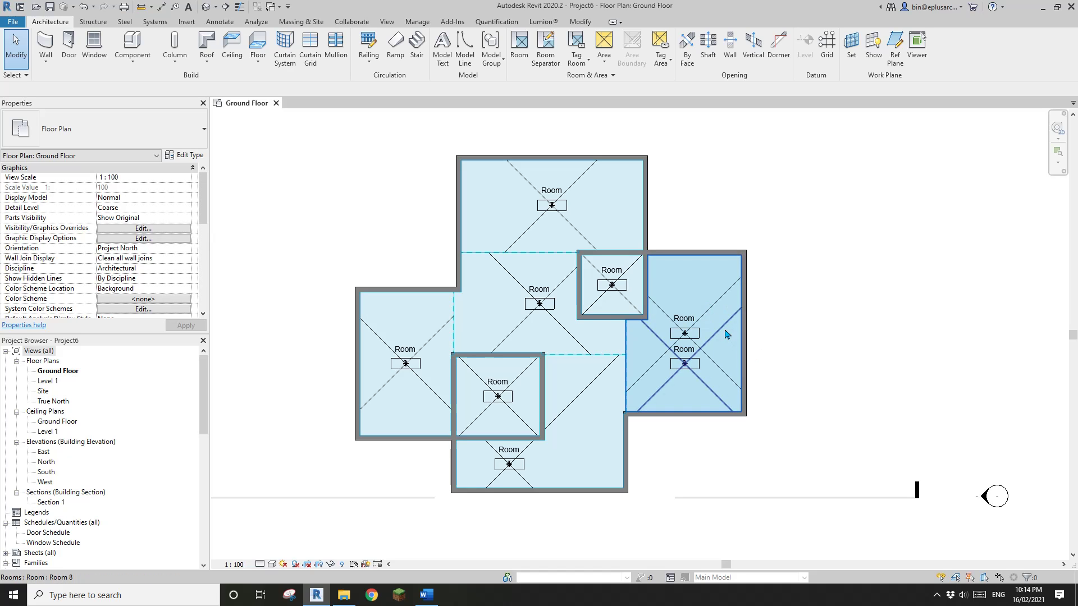
# - Turn off the Interior Fill subcategory of Rooms in the ground floor plan's visibility overrides
pyautogui.click(144, 228)
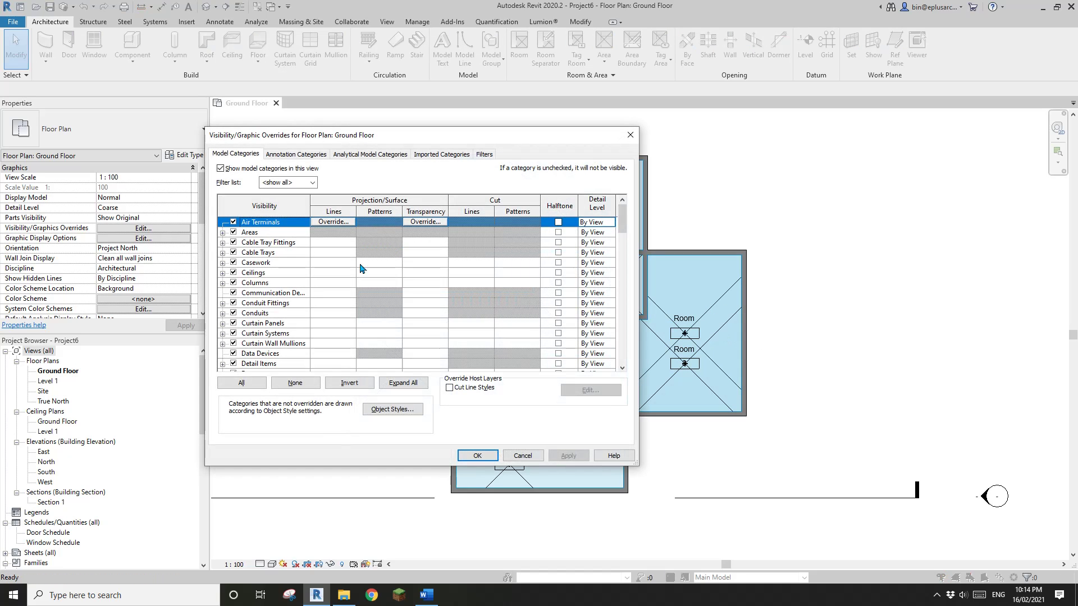
pyautogui.click(278, 323)
pyautogui.scroll(-1, 257, 352)
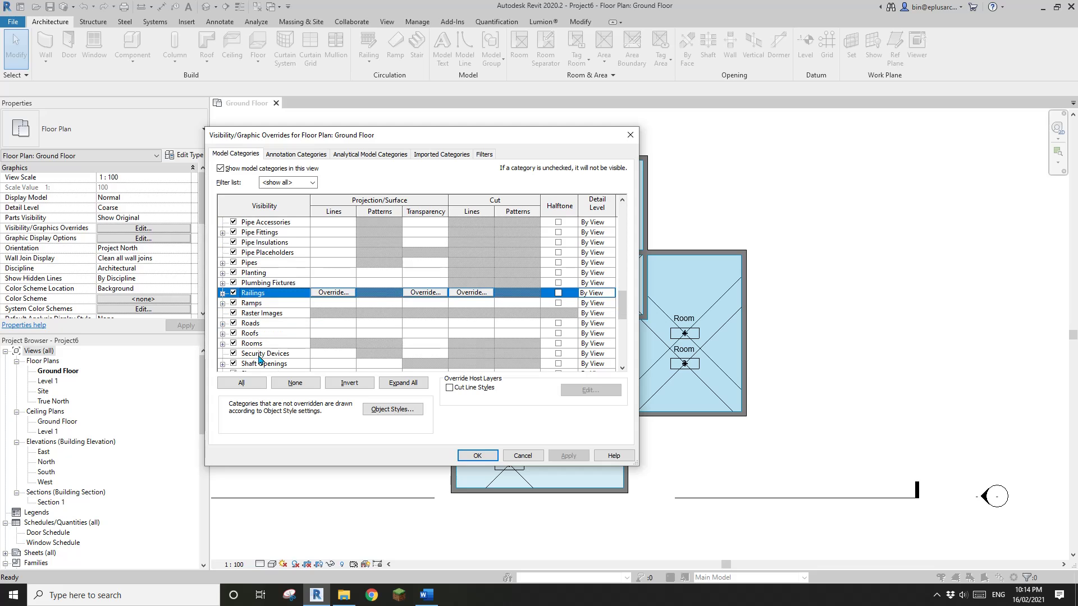
pyautogui.click(262, 343)
pyautogui.click(223, 343)
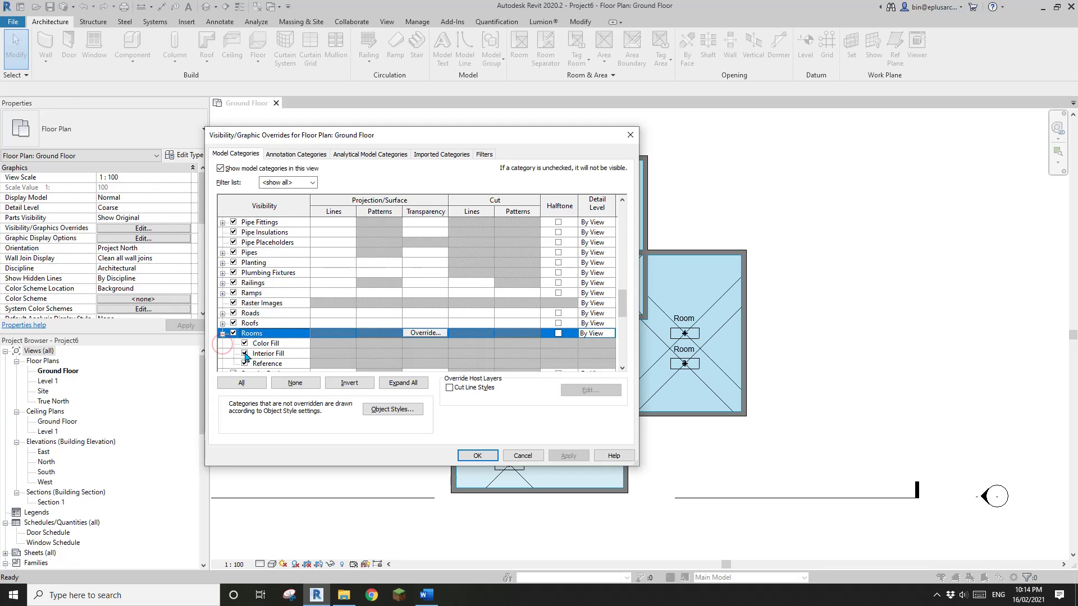
pyautogui.click(244, 353)
pyautogui.scroll(-1, 257, 325)
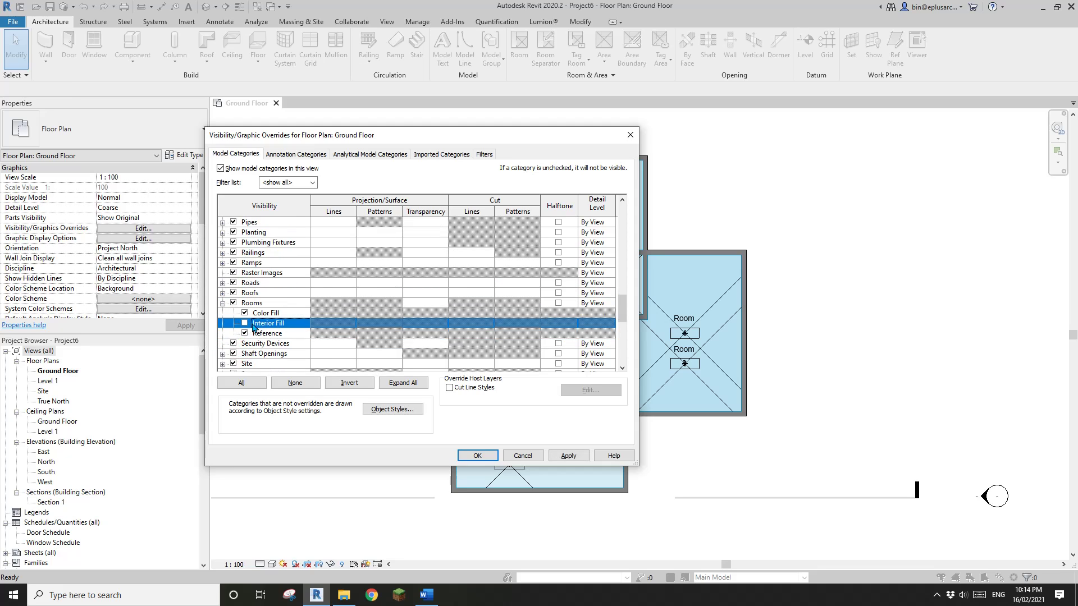
pyautogui.click(493, 459)
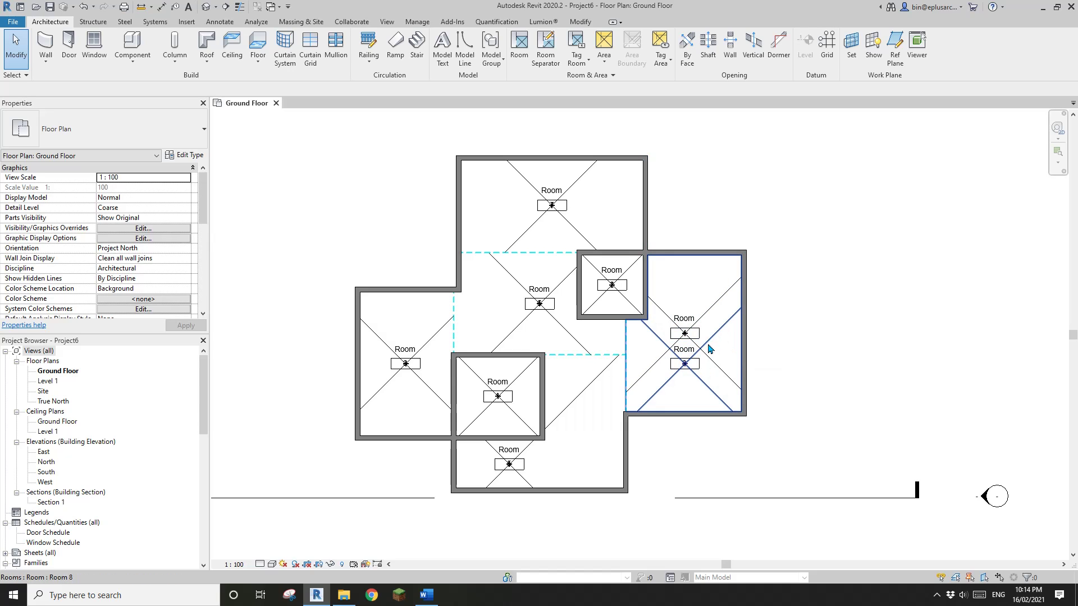
# - Delete the redundant Room 8 from the east wing
pyautogui.click(696, 386)
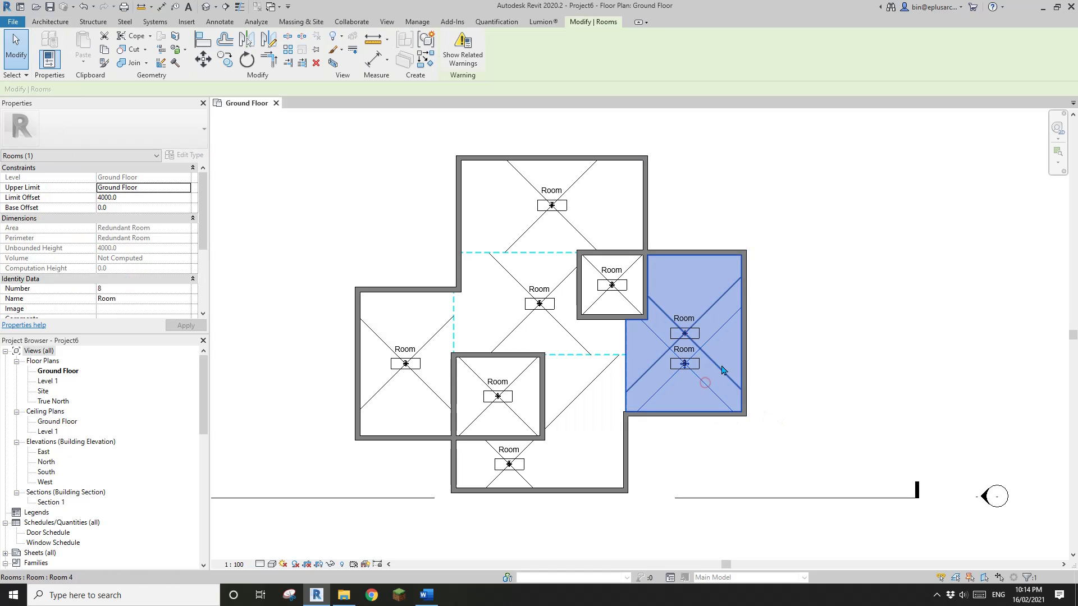
pyautogui.press('Delete')
pyautogui.moveTo(555, 370); pyautogui.dragTo(546, 366, button='middle')
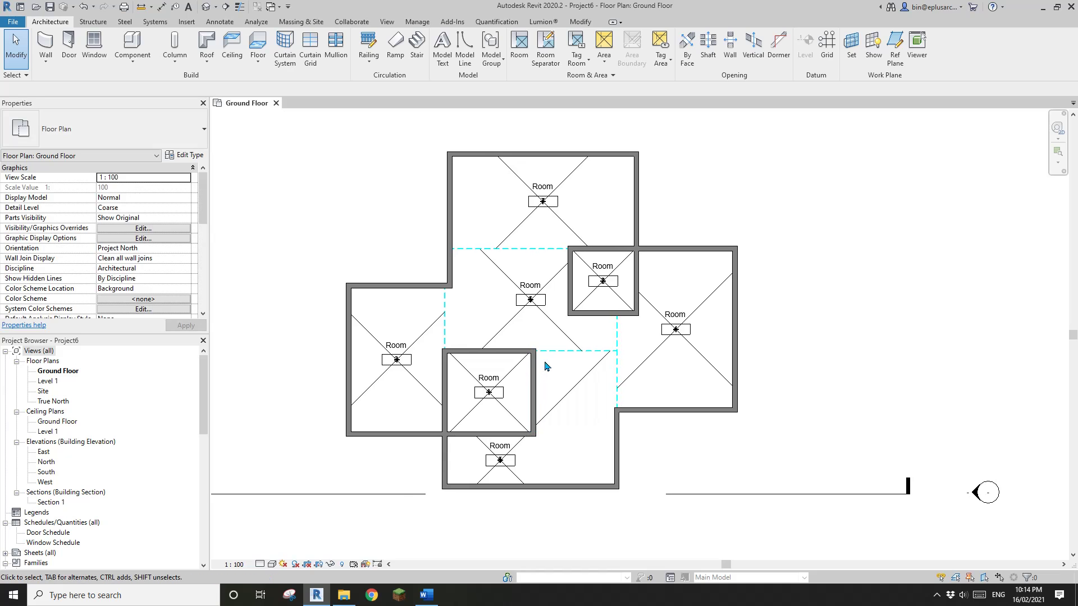
pyautogui.scroll(-1, 487, 318)
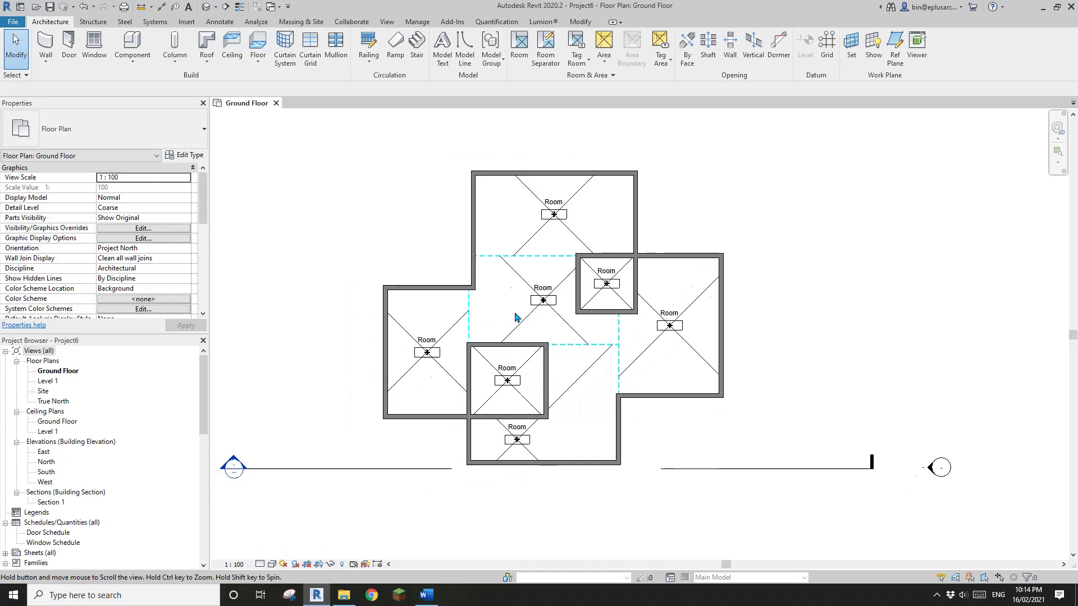
pyautogui.click(573, 317)
pyautogui.moveTo(505, 292); pyautogui.dragTo(489, 288, button='middle')
pyautogui.press('Escape')
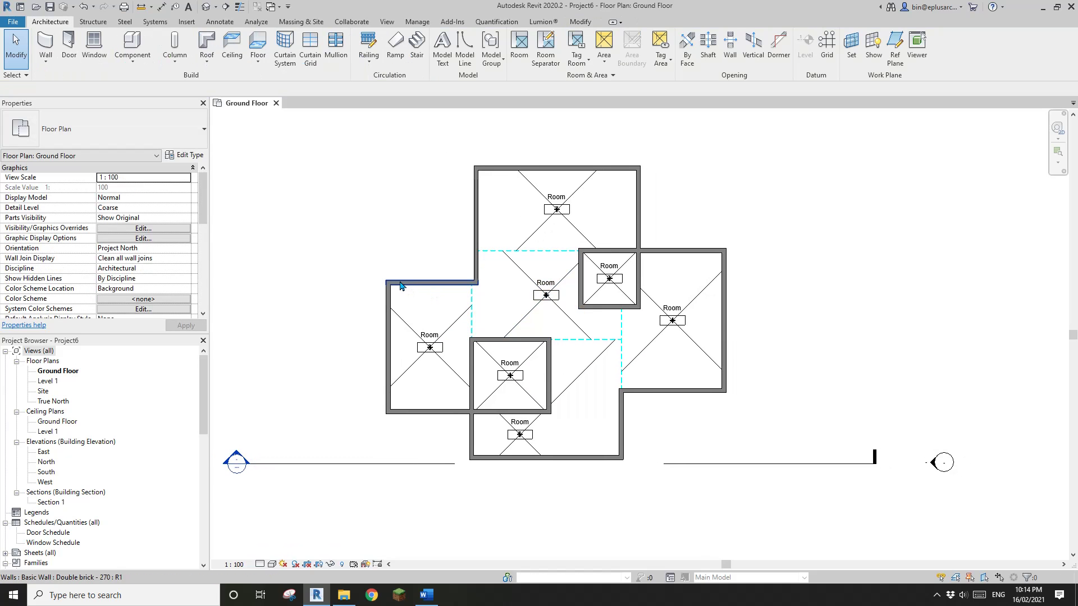
# - Open the floor plan's color scheme settings and set the scheme category to Rooms
pyautogui.scroll(-3, 152, 266)
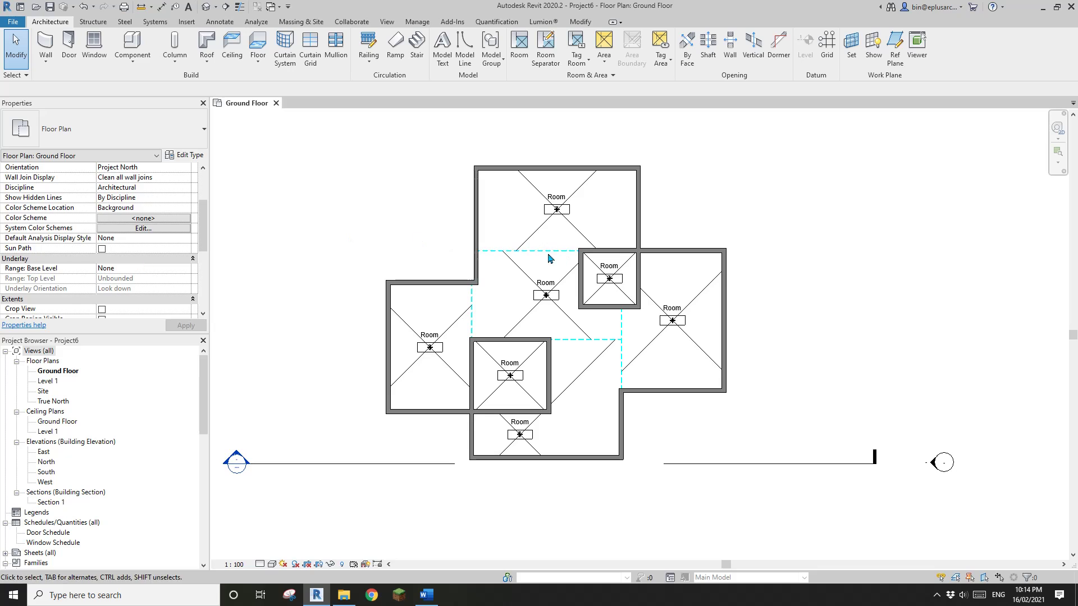
pyautogui.moveTo(401, 235); pyautogui.dragTo(401, 235, button='middle')
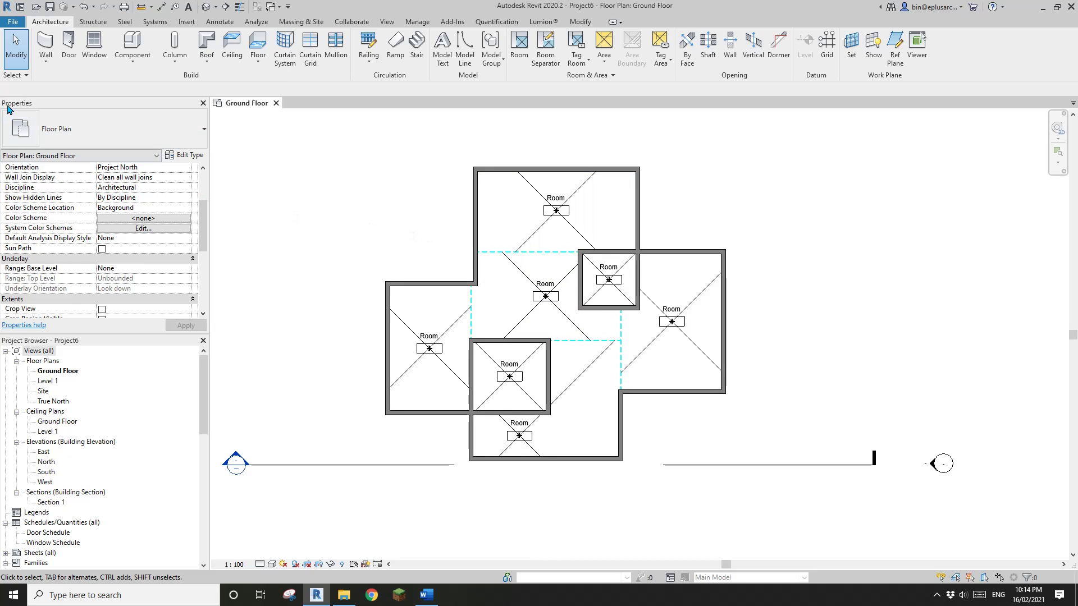
pyautogui.moveTo(204, 227); pyautogui.dragTo(204, 224)
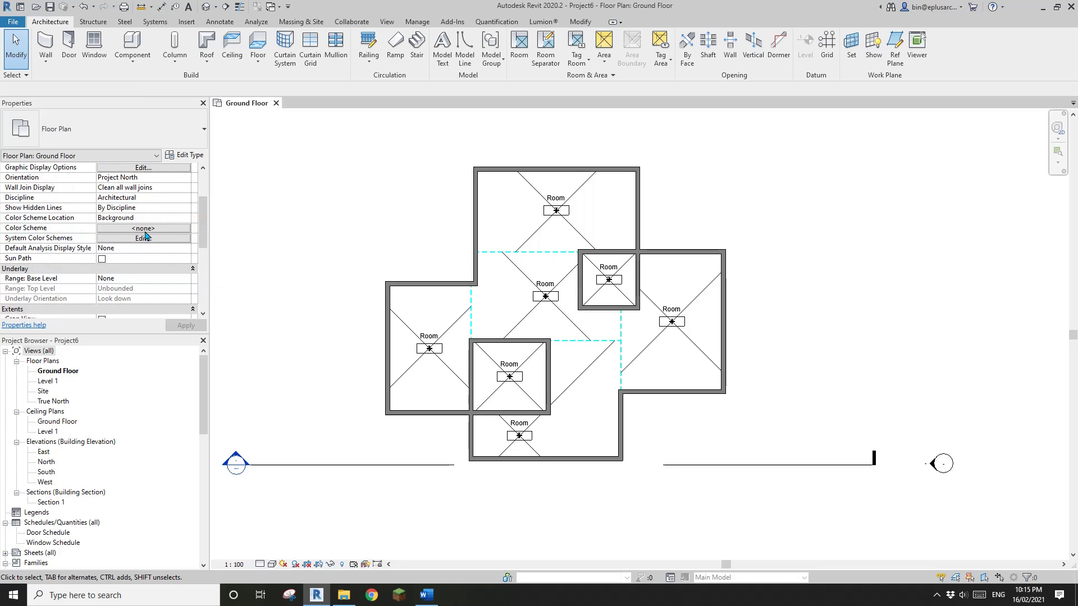
pyautogui.moveTo(359, 210); pyautogui.dragTo(358, 214, button='middle')
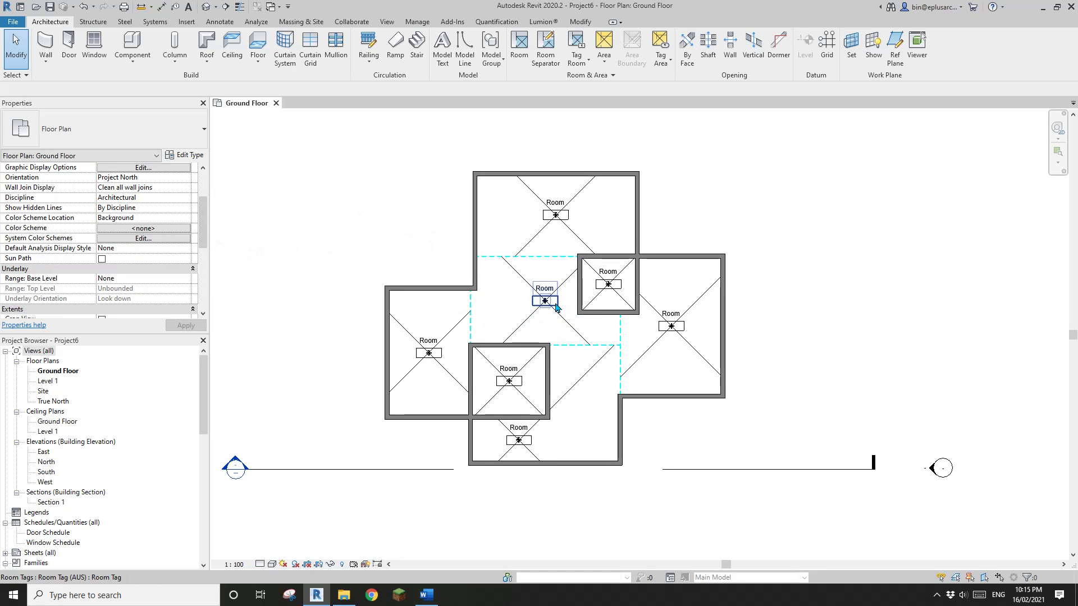
pyautogui.click(148, 229)
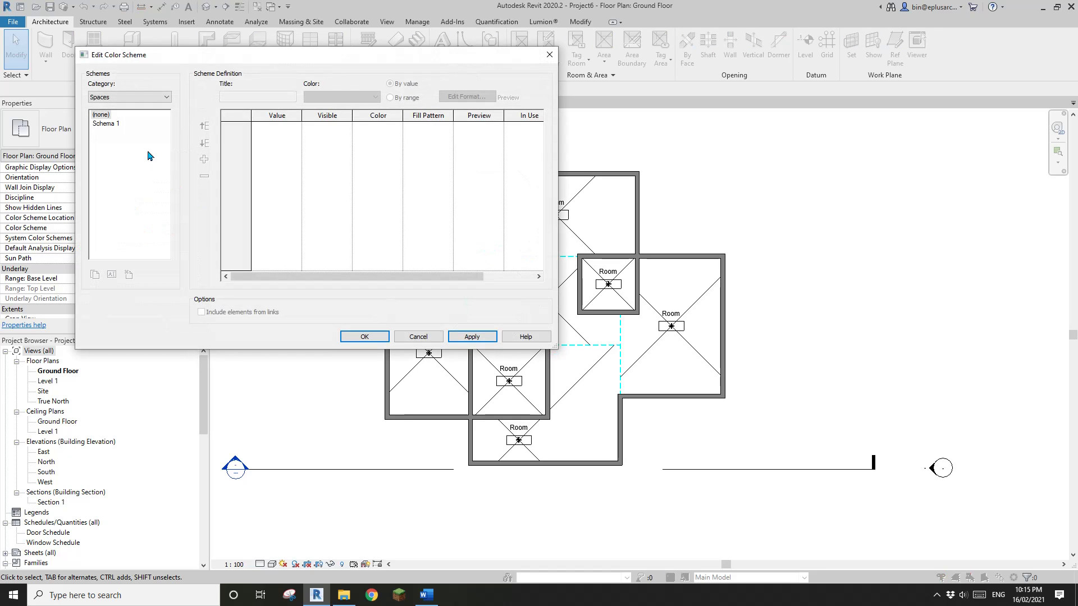
pyautogui.click(137, 97)
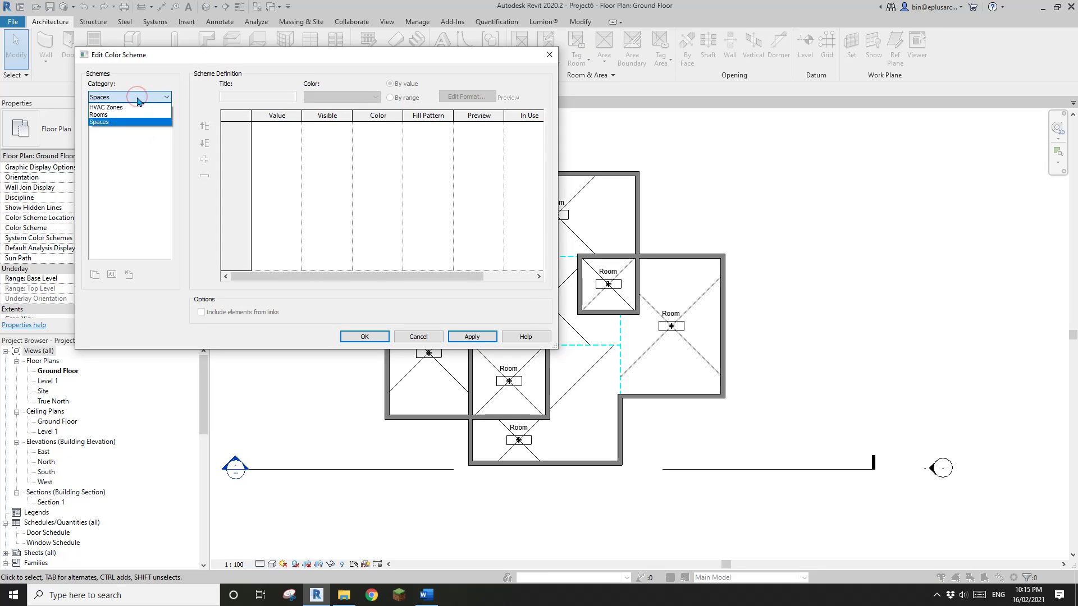
pyautogui.click(275, 57)
pyautogui.moveTo(327, 60); pyautogui.dragTo(366, 85)
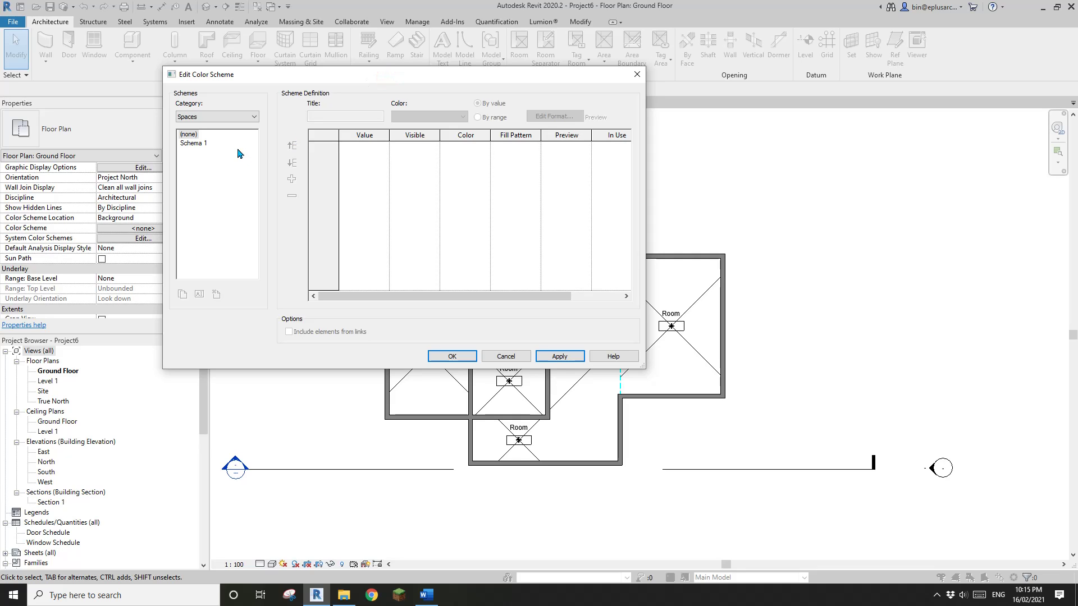
pyautogui.click(222, 117)
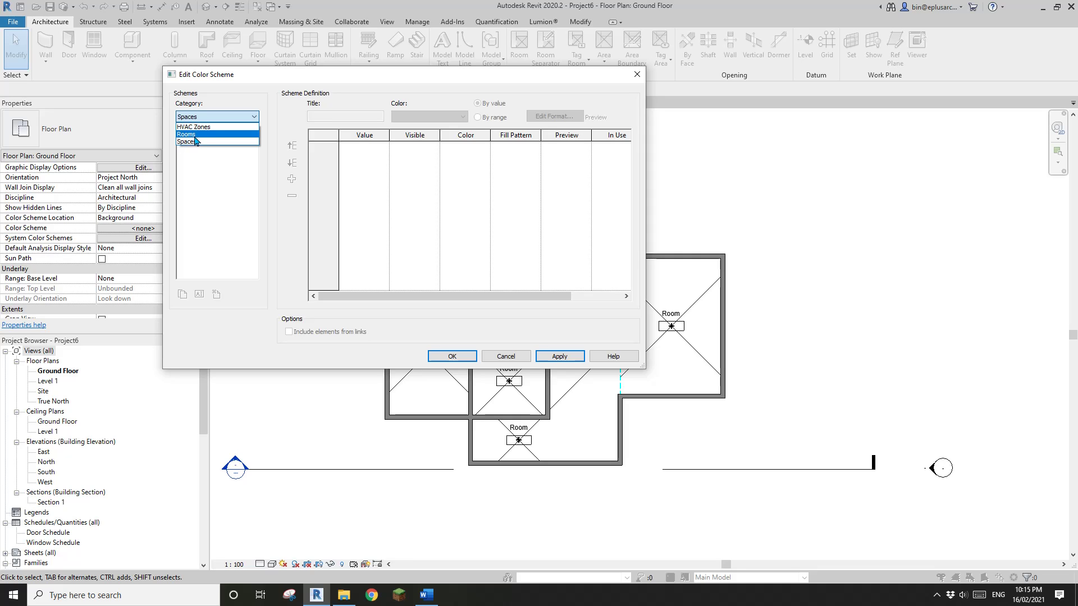
pyautogui.click(194, 135)
pyautogui.click(213, 117)
pyautogui.click(214, 117)
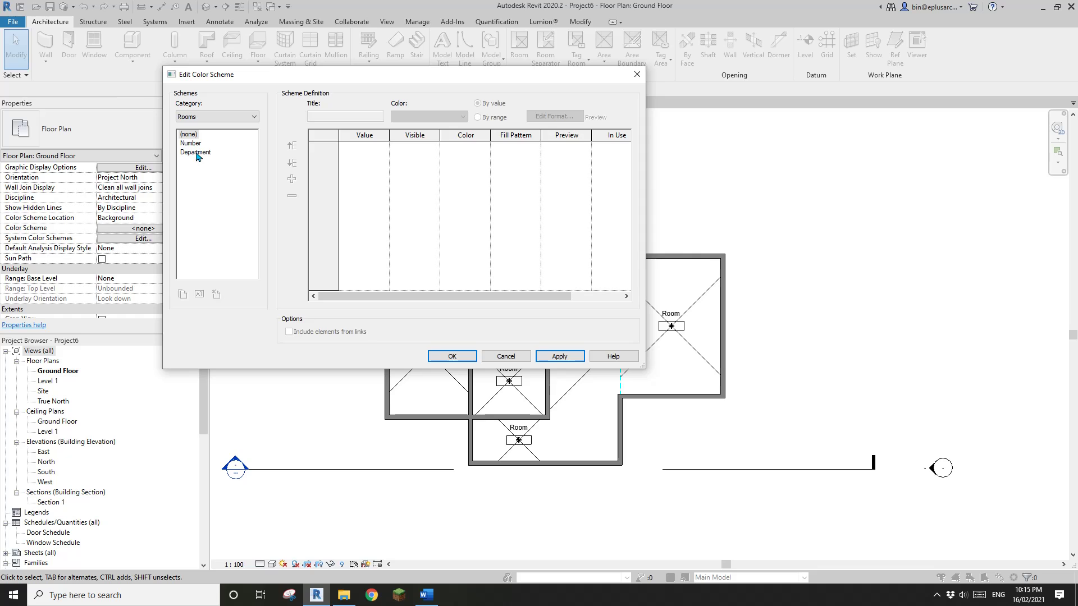
# - Compare the Number and Department color schemes for rooms, leaving Department selected
pyautogui.click(193, 144)
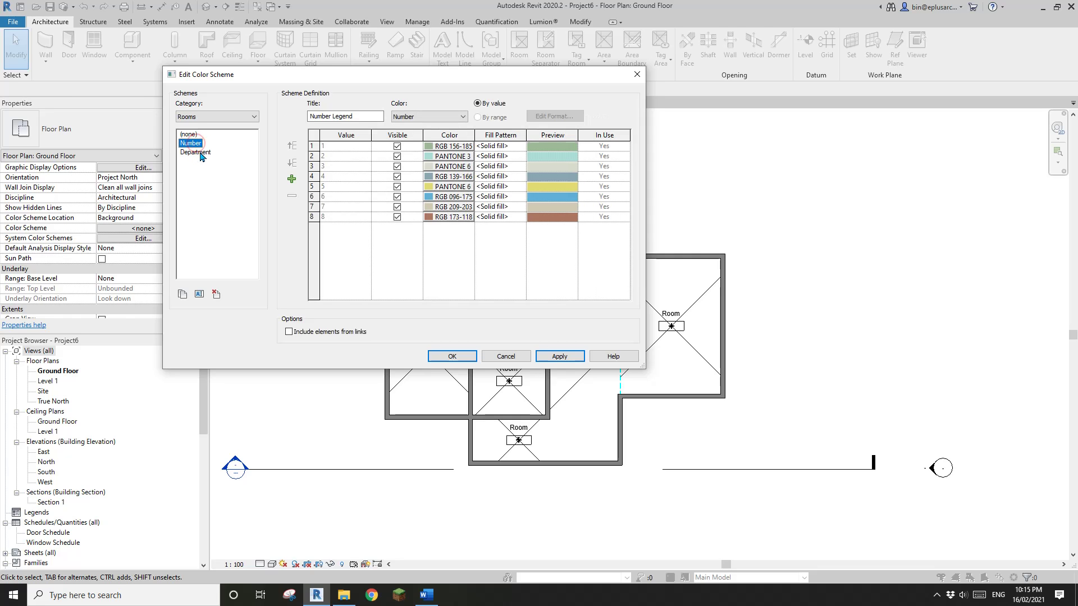
pyautogui.click(198, 152)
pyautogui.click(193, 145)
pyautogui.click(198, 153)
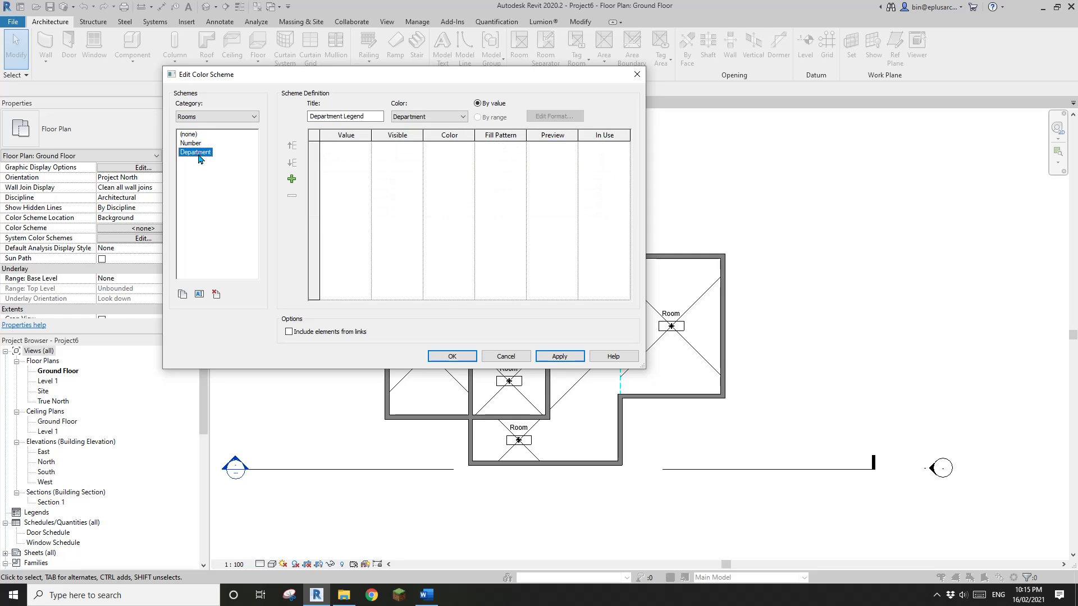
pyautogui.moveTo(252, 75); pyautogui.dragTo(231, 63)
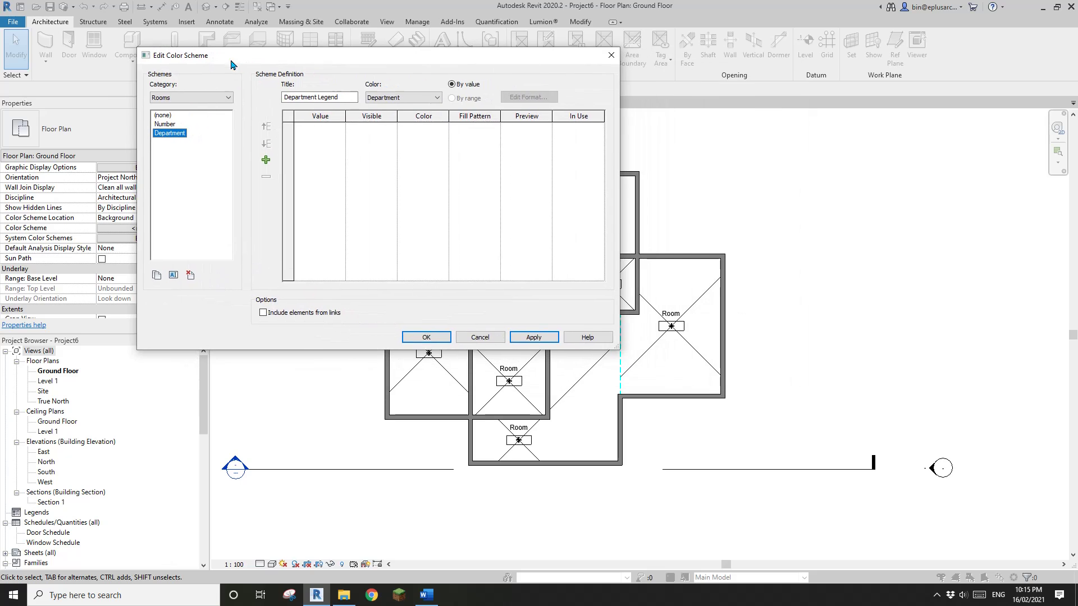
pyautogui.moveTo(316, 55); pyautogui.dragTo(296, 56)
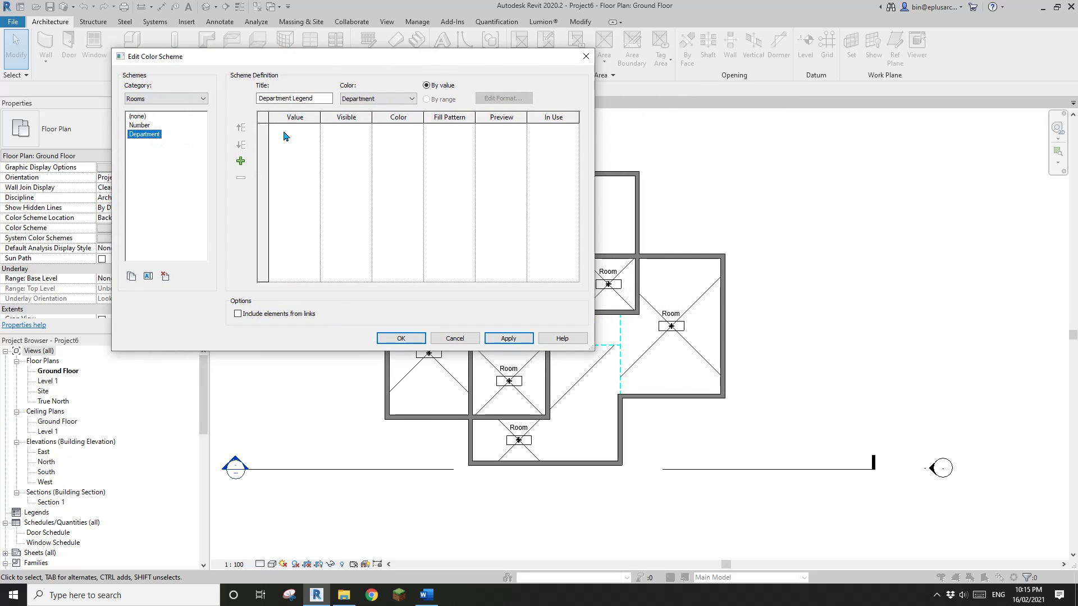
# - Apply the Department color scheme to the ground floor plan and set the east room's department to Type 1
pyautogui.moveTo(302, 59); pyautogui.dragTo(384, 75)
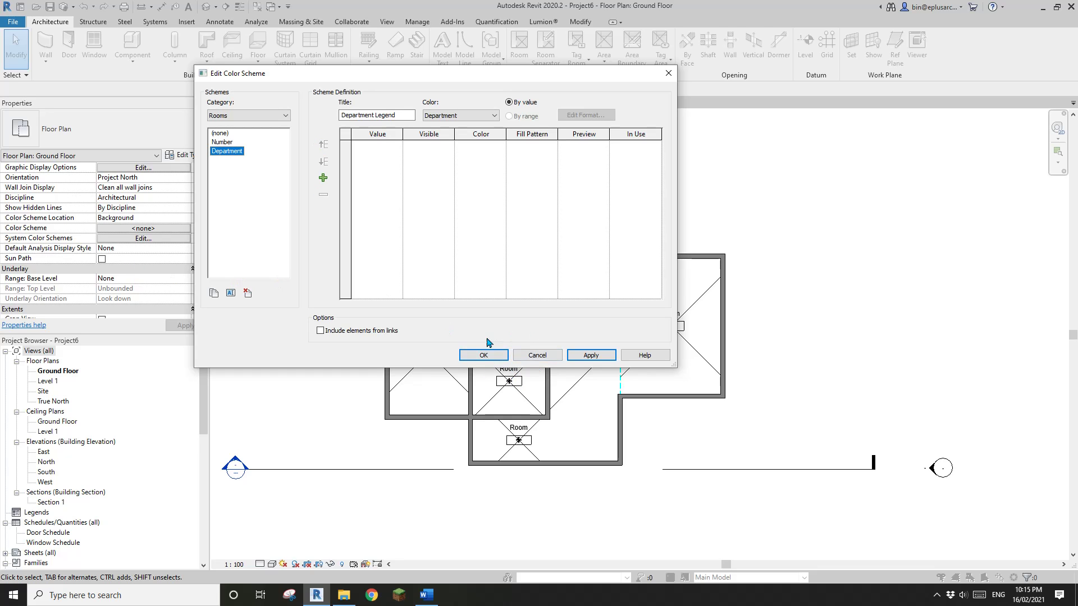
pyautogui.click(479, 356)
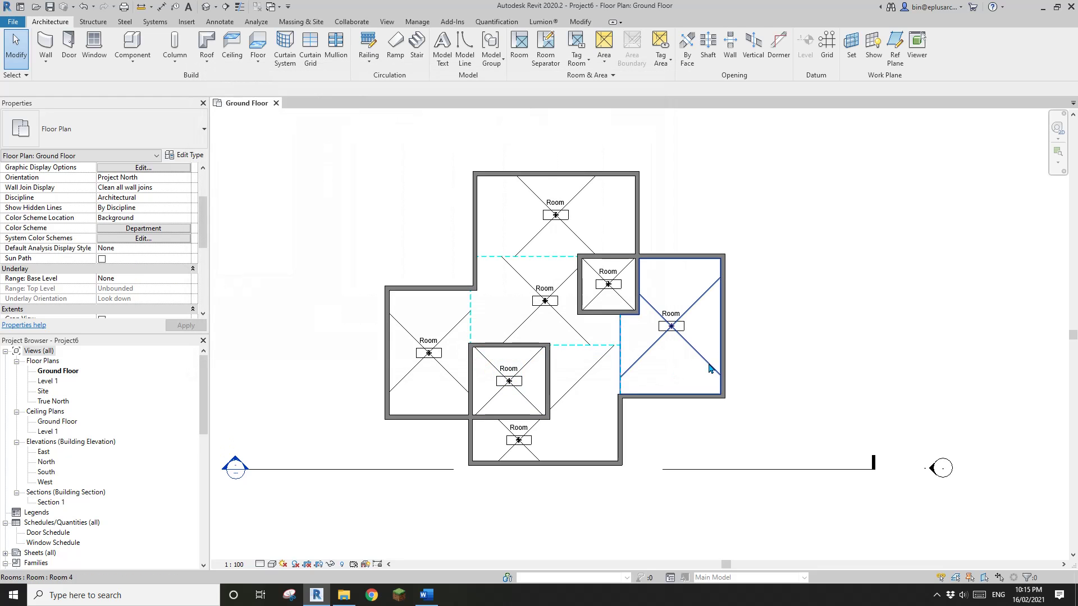
pyautogui.click(699, 358)
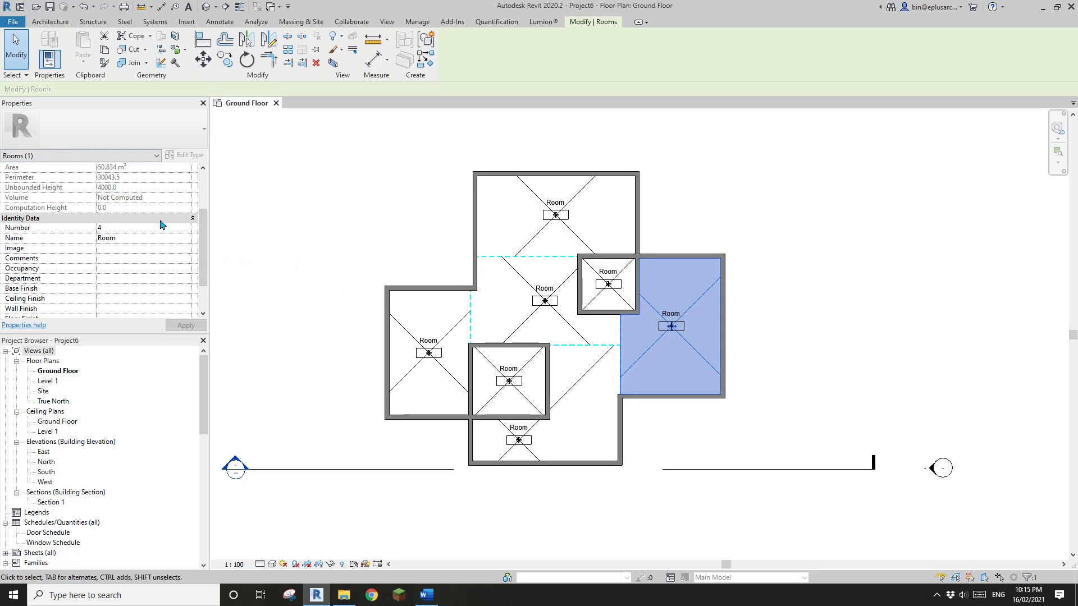
pyautogui.scroll(-3, 112, 247)
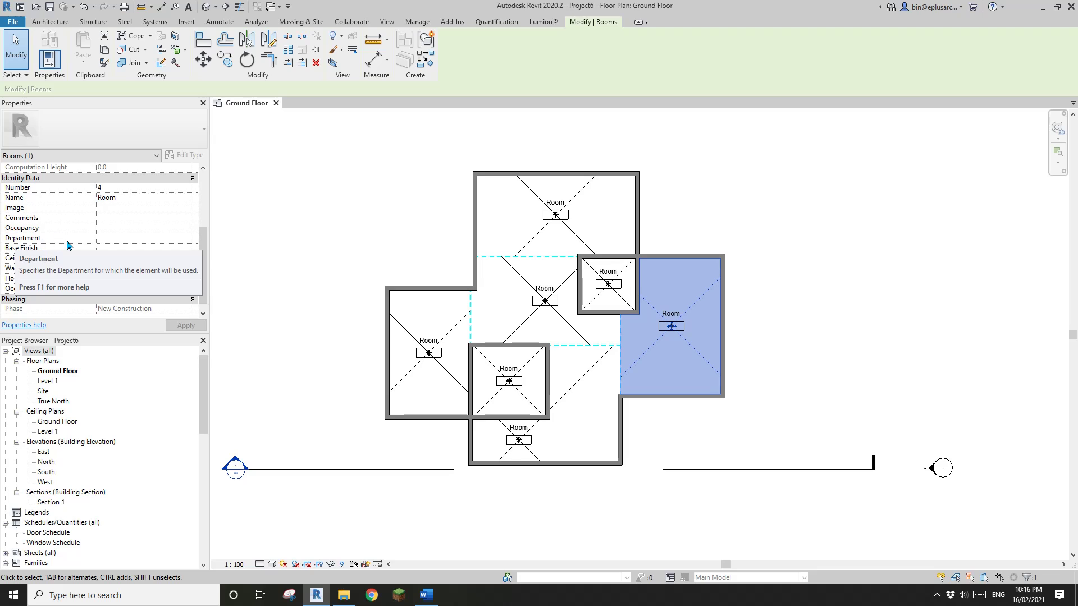
pyautogui.click(133, 241)
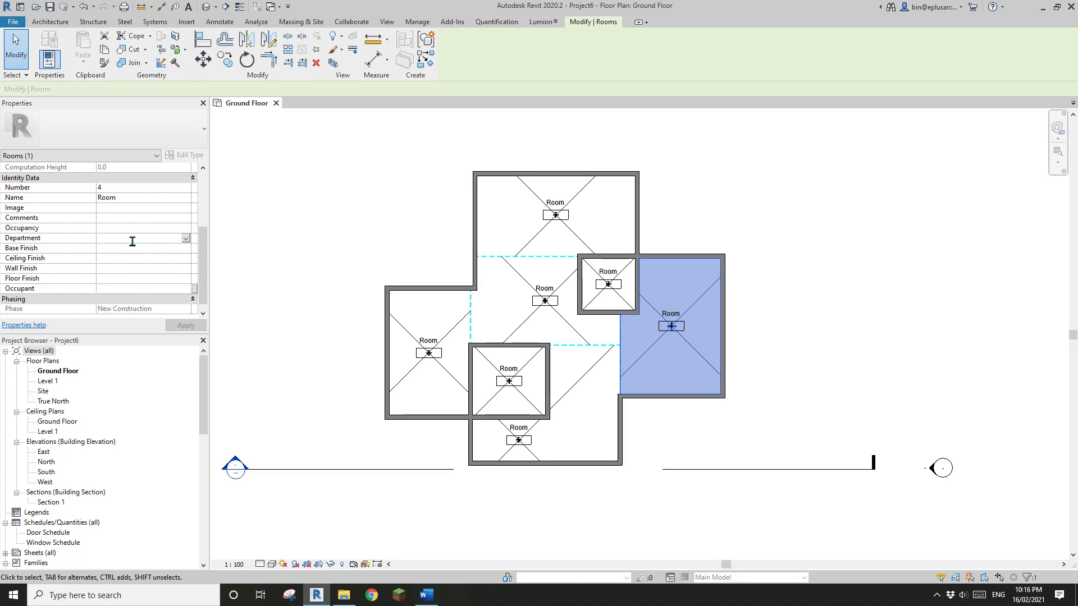
pyautogui.write('Type 1')
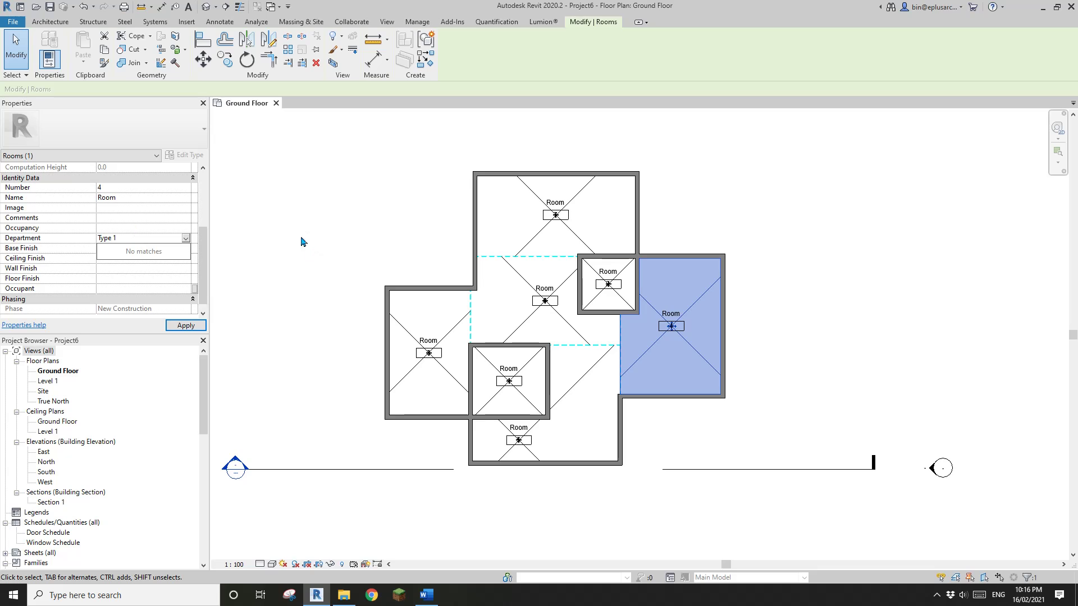
pyautogui.click(343, 228)
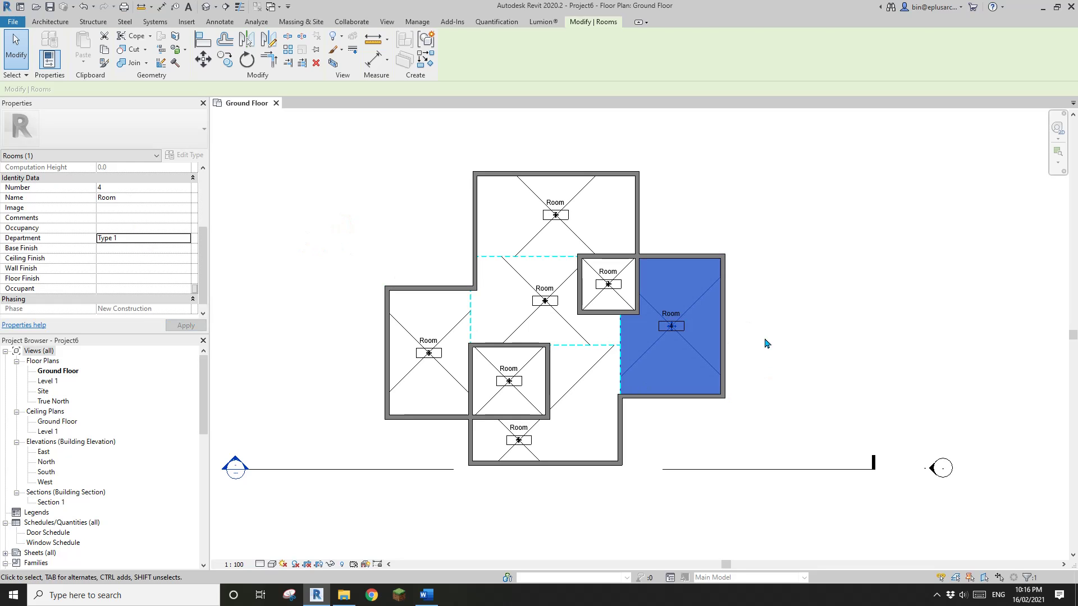
pyautogui.click(798, 340)
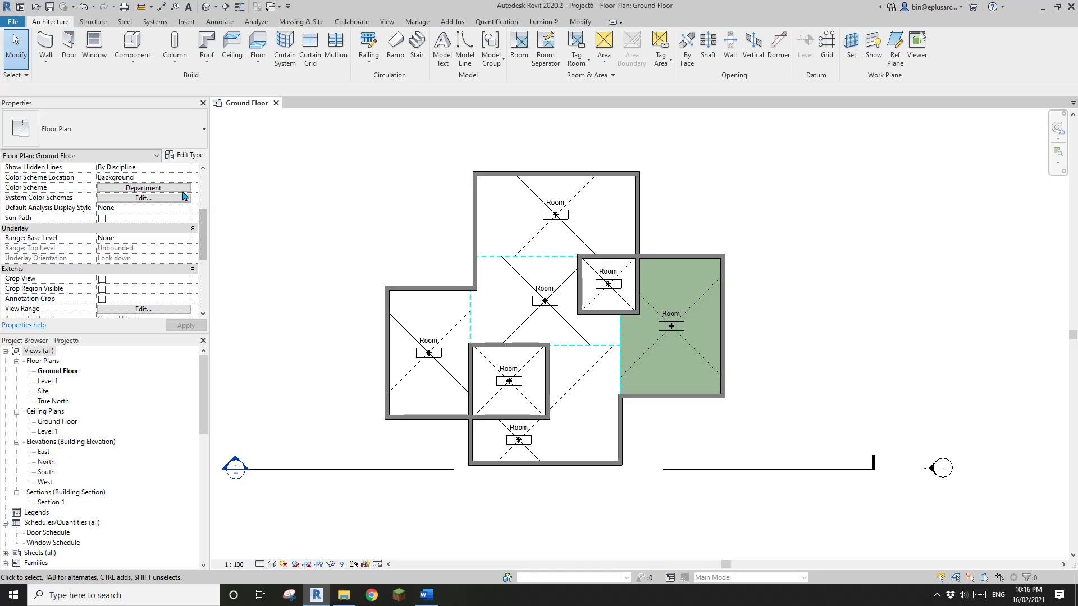
# - Add an entry named Type 2 to the floor plan's Department color scheme
pyautogui.click(143, 188)
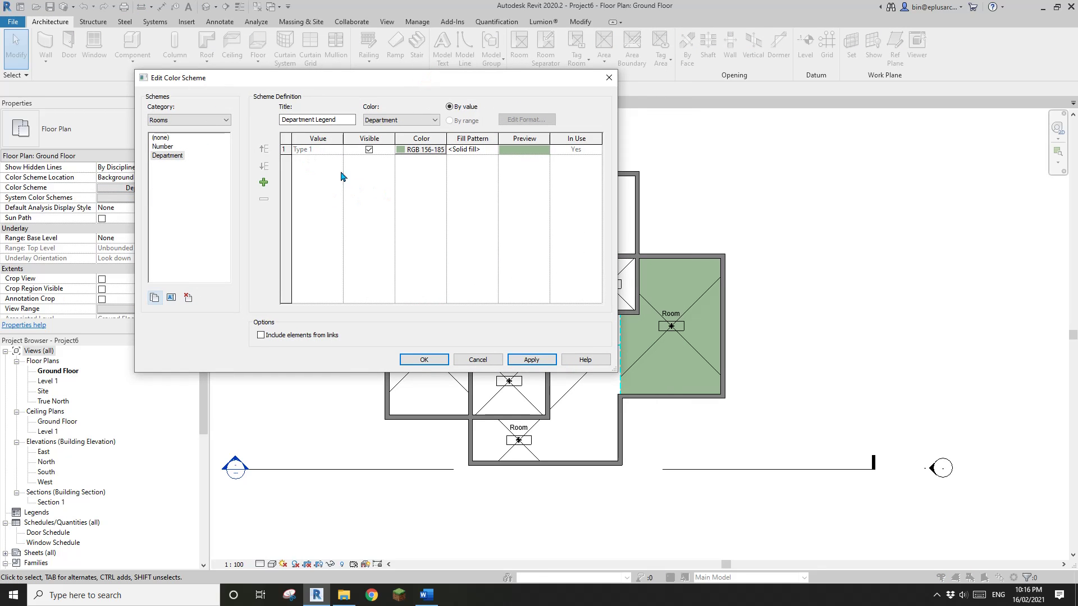
pyautogui.click(314, 149)
pyautogui.moveTo(333, 84); pyautogui.dragTo(289, 88)
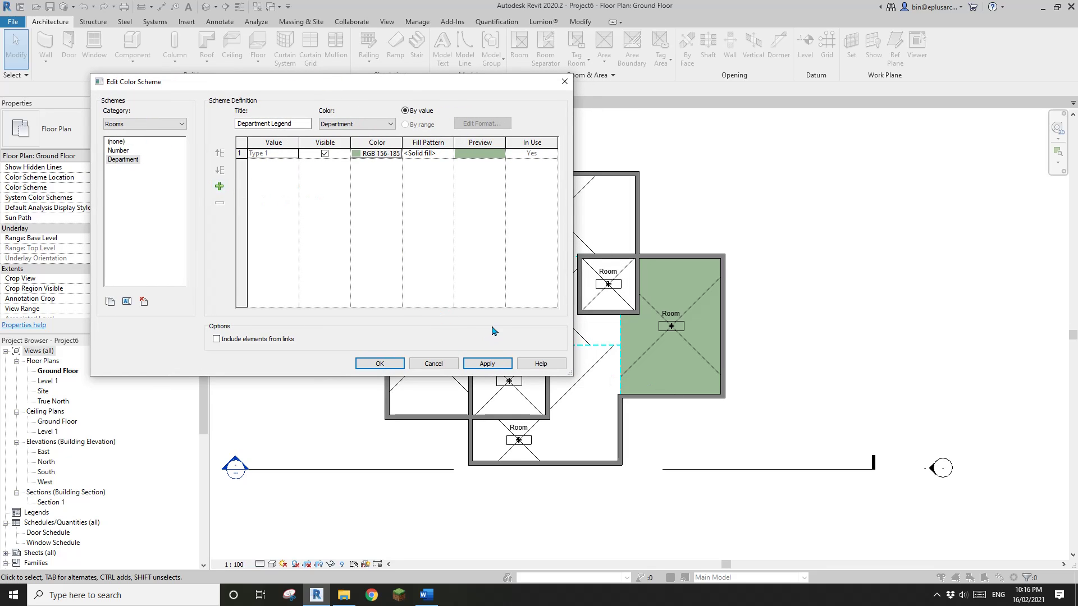
pyautogui.click(280, 186)
pyautogui.click(219, 186)
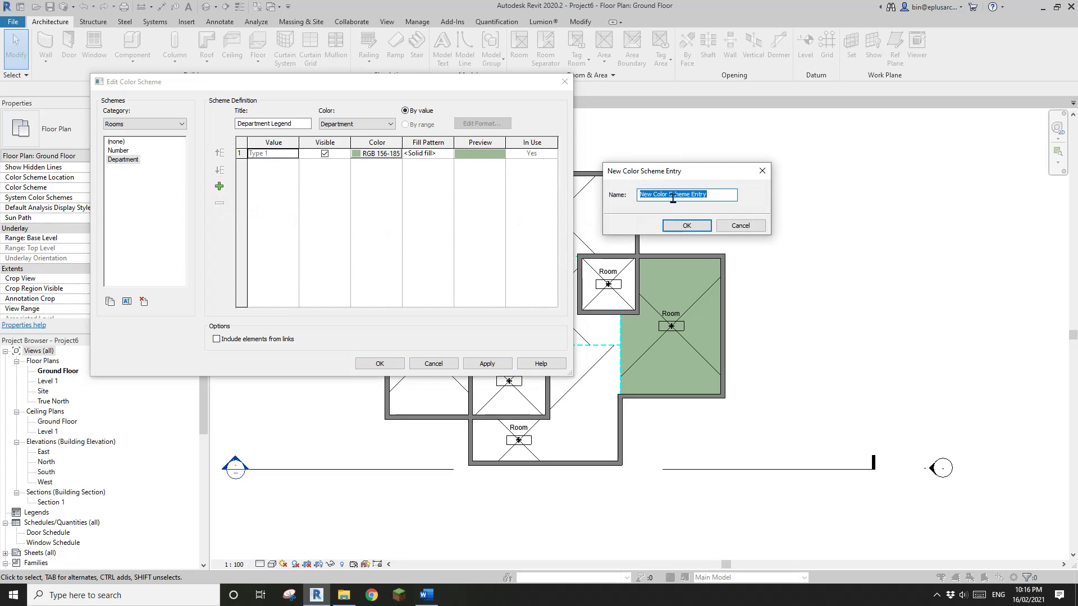
pyautogui.write('Type 2')
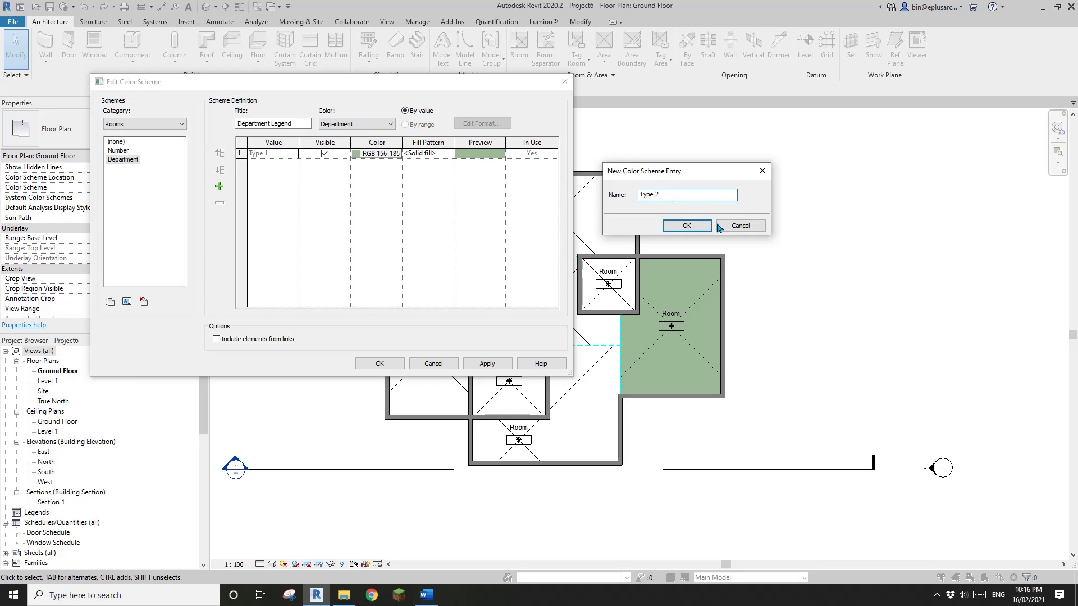
pyautogui.click(695, 226)
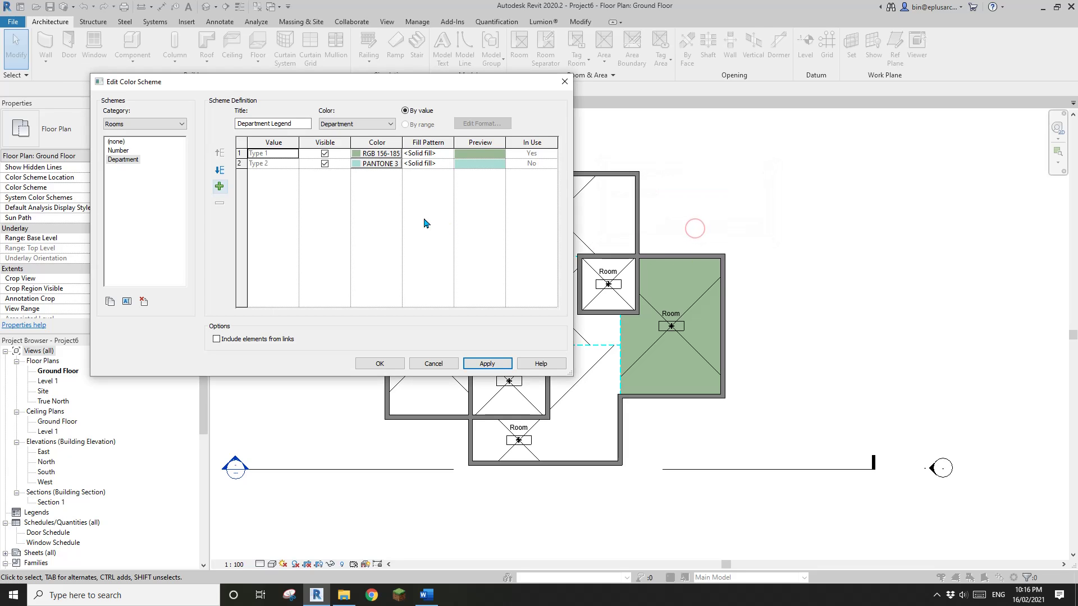
# - Change the Type 1 entry's color to a light orange, RGB 255-215-174
pyautogui.click(365, 201)
pyautogui.moveTo(393, 91); pyautogui.dragTo(372, 102)
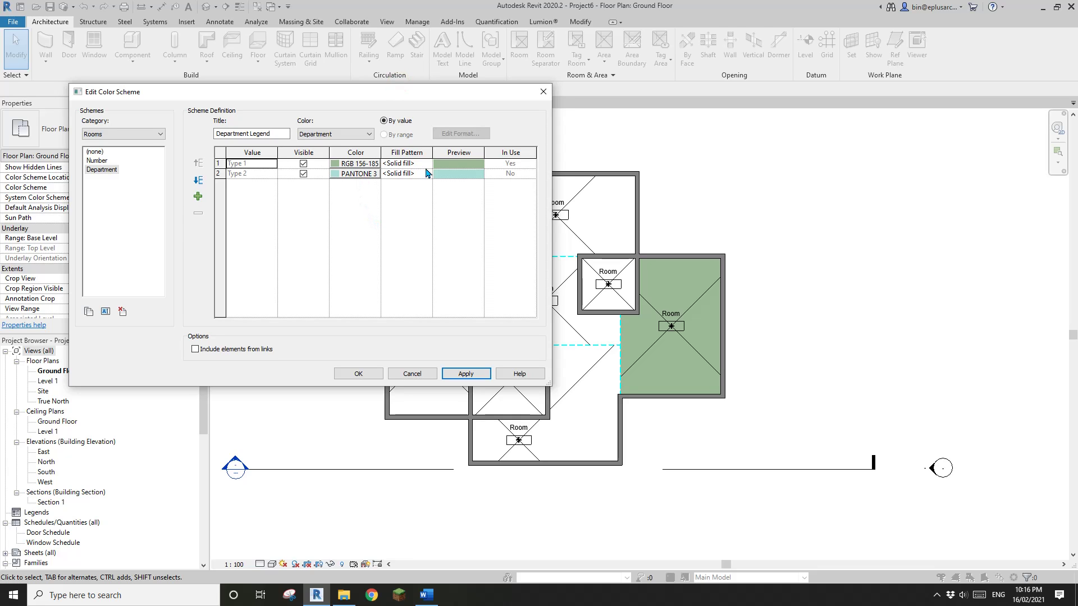
pyautogui.click(358, 168)
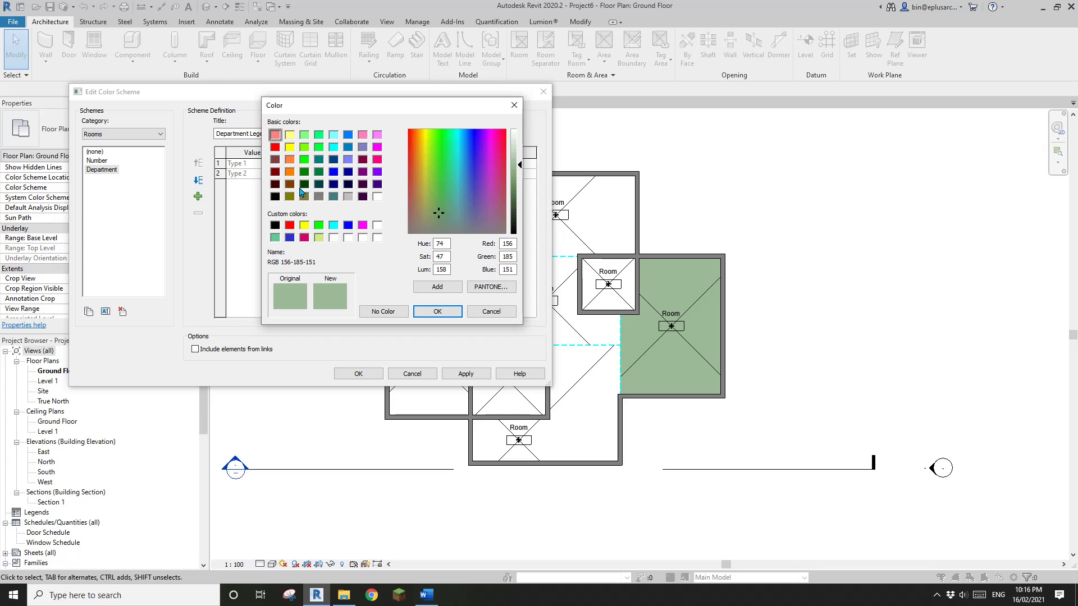
pyautogui.click(289, 171)
pyautogui.click(514, 146)
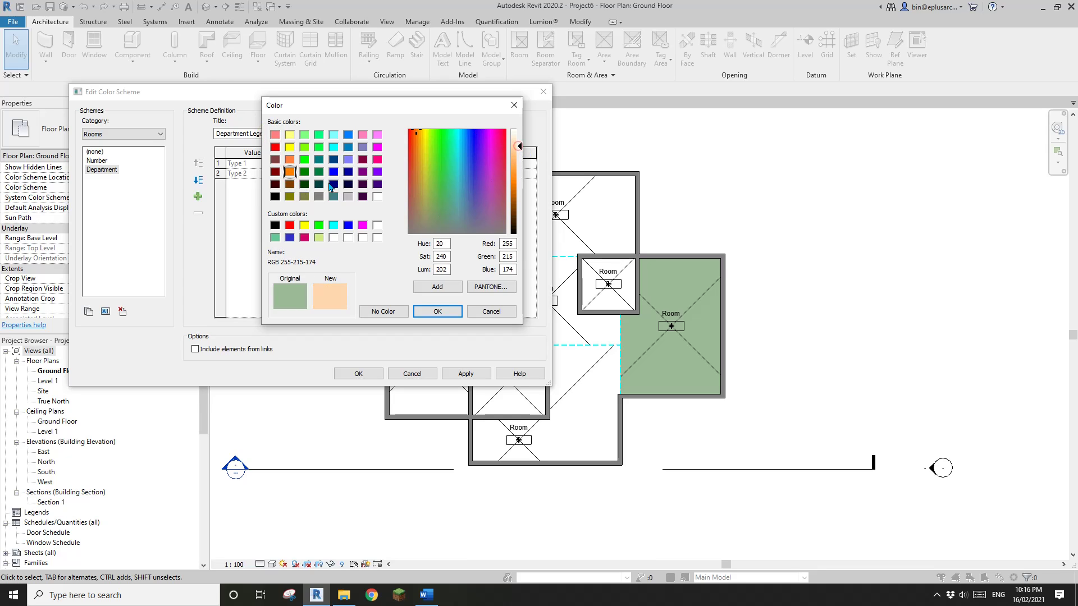
pyautogui.click(437, 311)
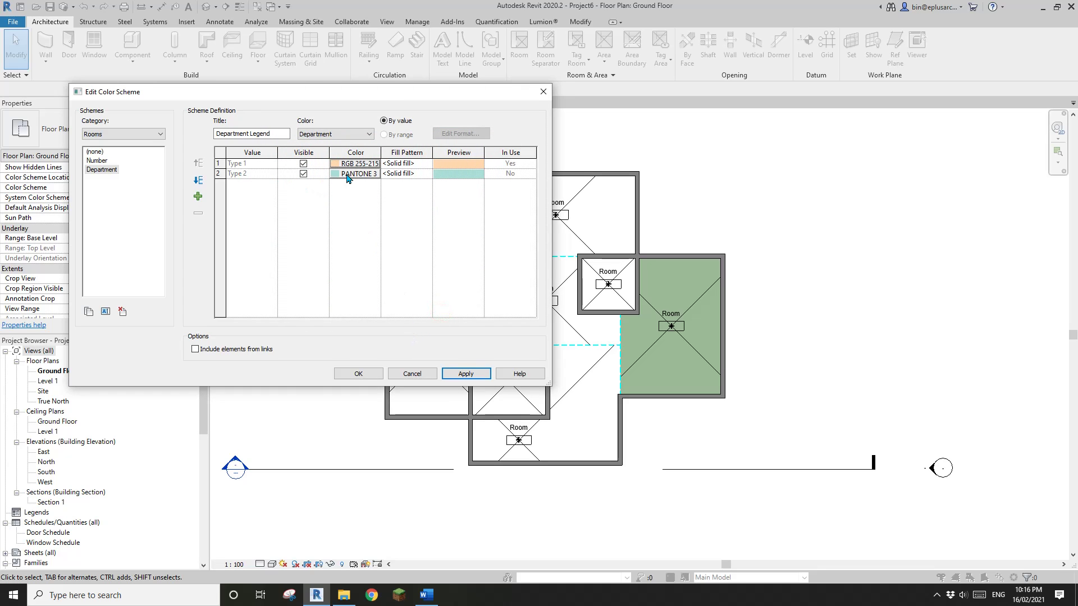
# - Add a Type 3 entry colored grey, RGB 192-192-192, and accept the edited color scheme
pyautogui.click(198, 197)
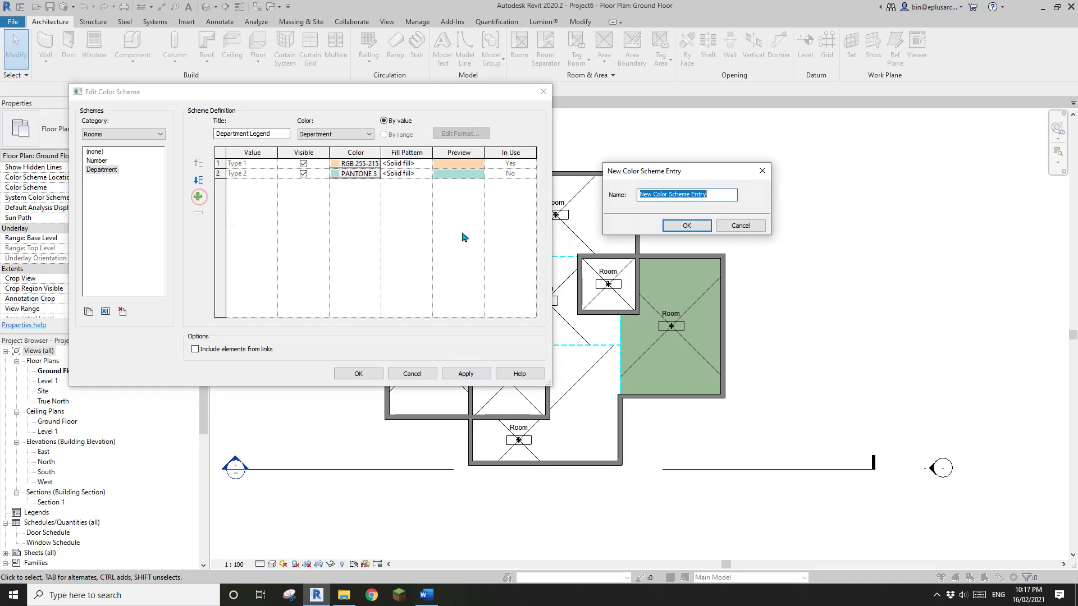
pyautogui.write('Type 3')
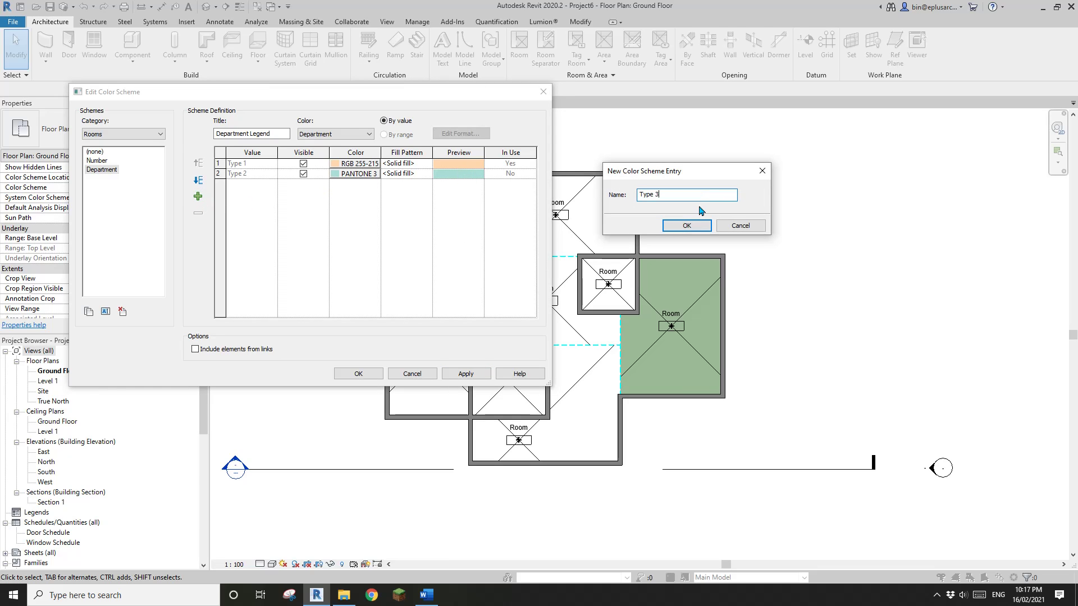
pyautogui.click(687, 225)
pyautogui.click(355, 183)
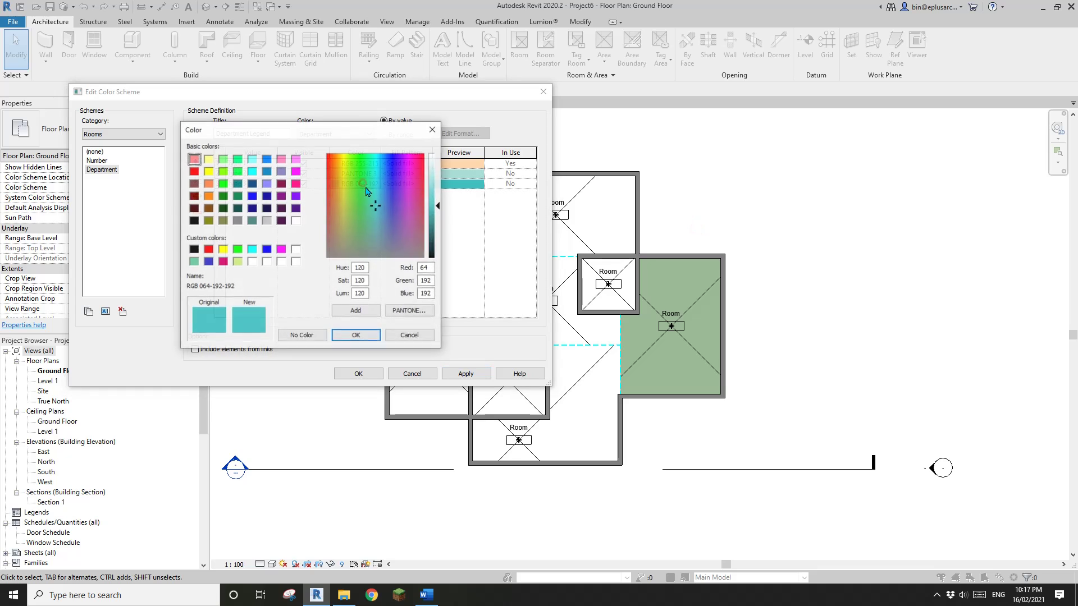
pyautogui.click(266, 220)
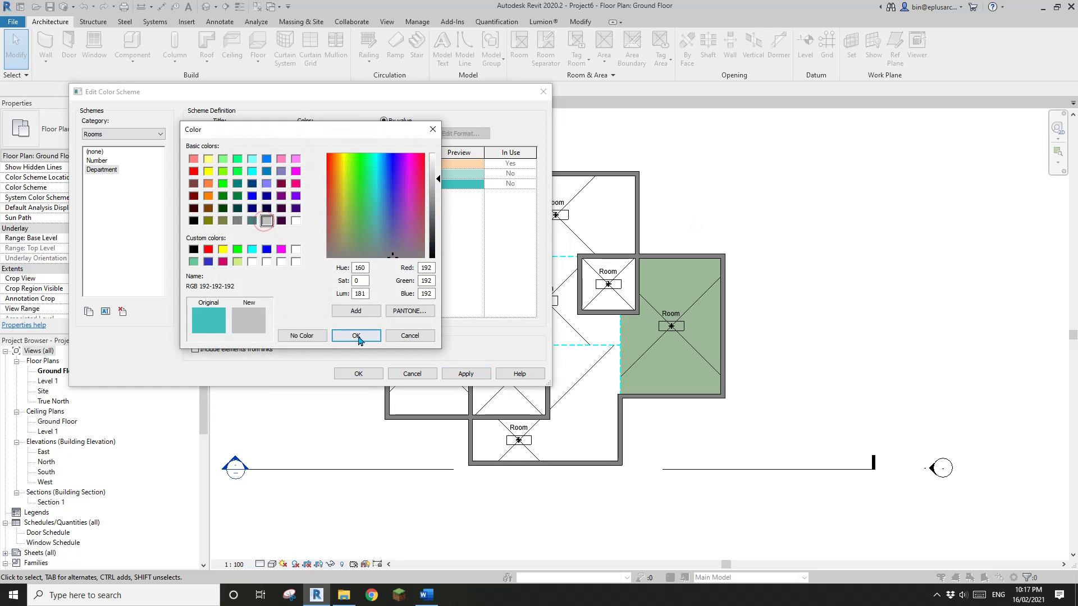
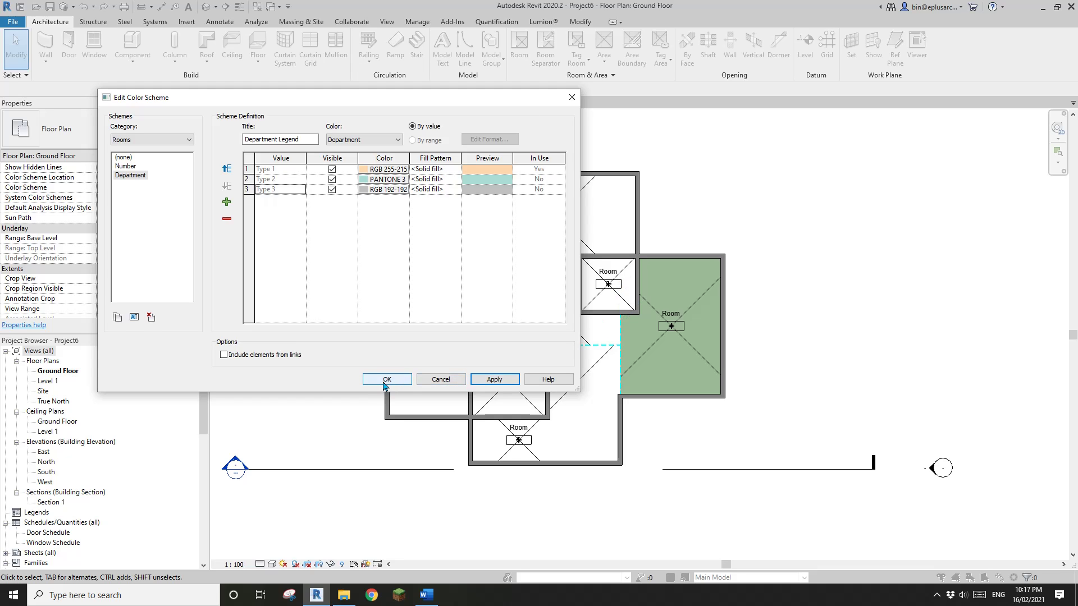
pyautogui.click(387, 380)
# - Set the department of the south, central and east rooms to Type 2, one room at a time
pyautogui.click(594, 375)
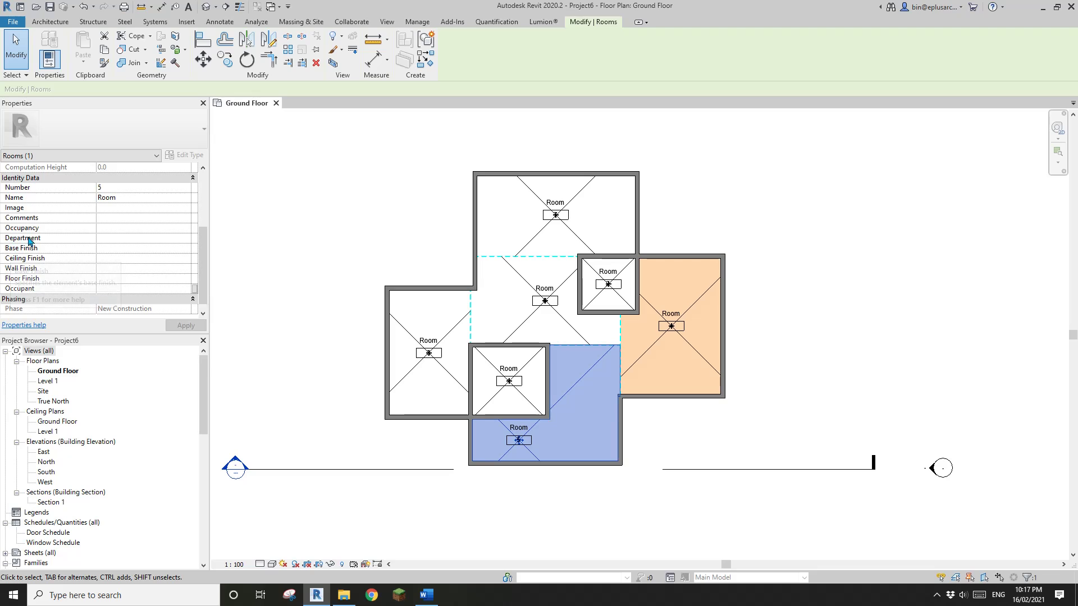
pyautogui.click(187, 239)
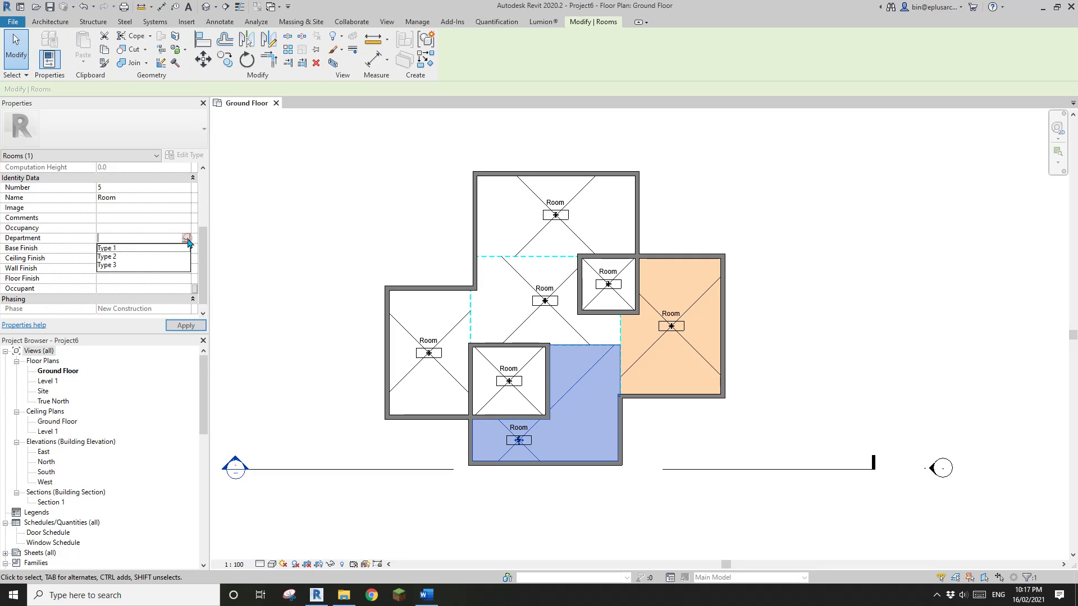
pyautogui.click(115, 262)
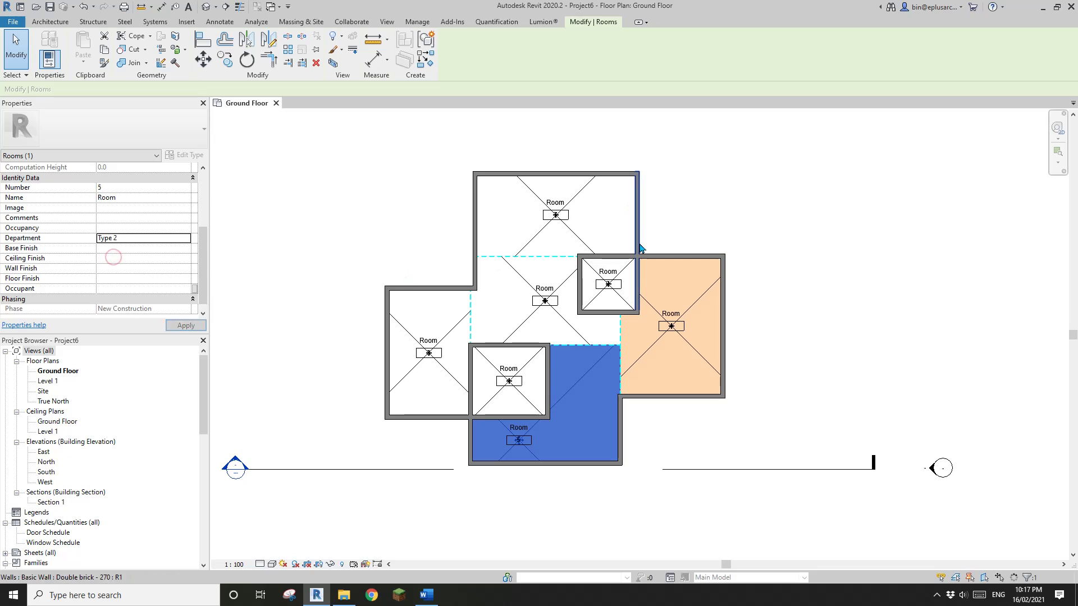
pyautogui.click(560, 317)
pyautogui.click(187, 239)
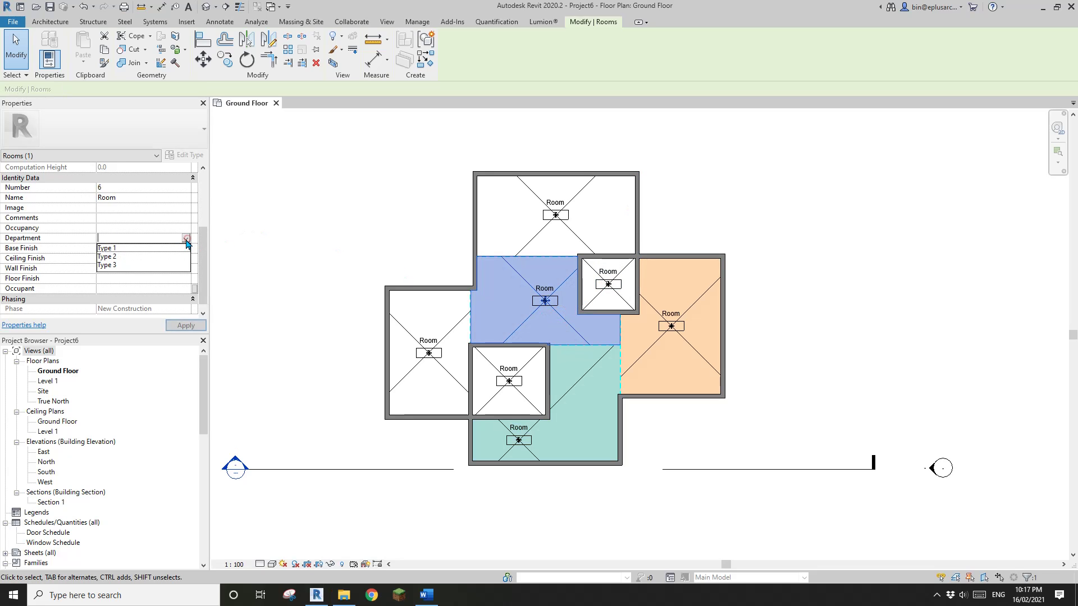
pyautogui.click(117, 257)
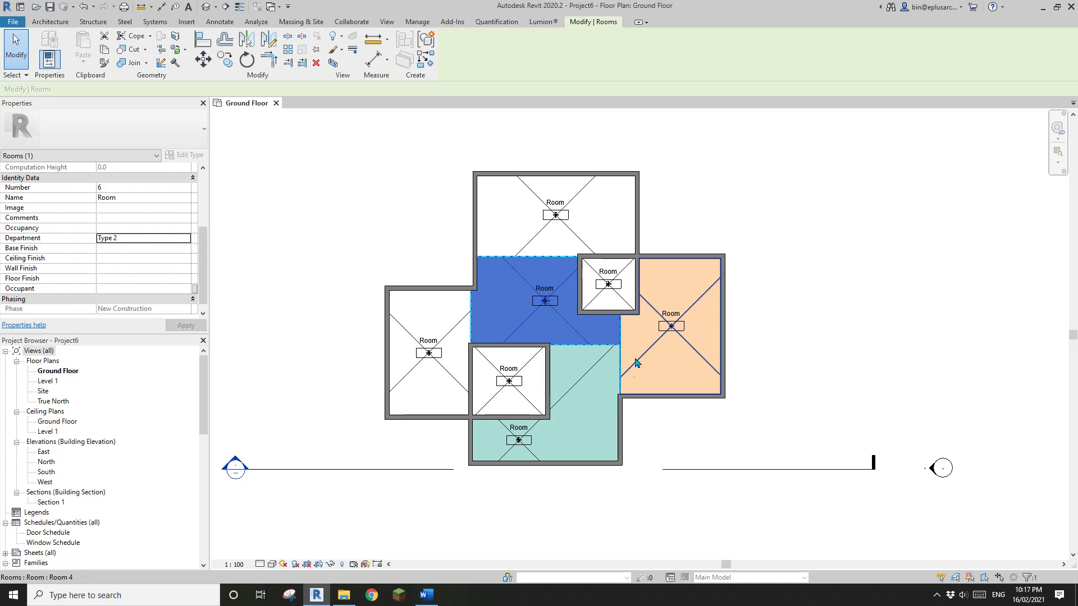
pyautogui.click(654, 341)
pyautogui.click(185, 239)
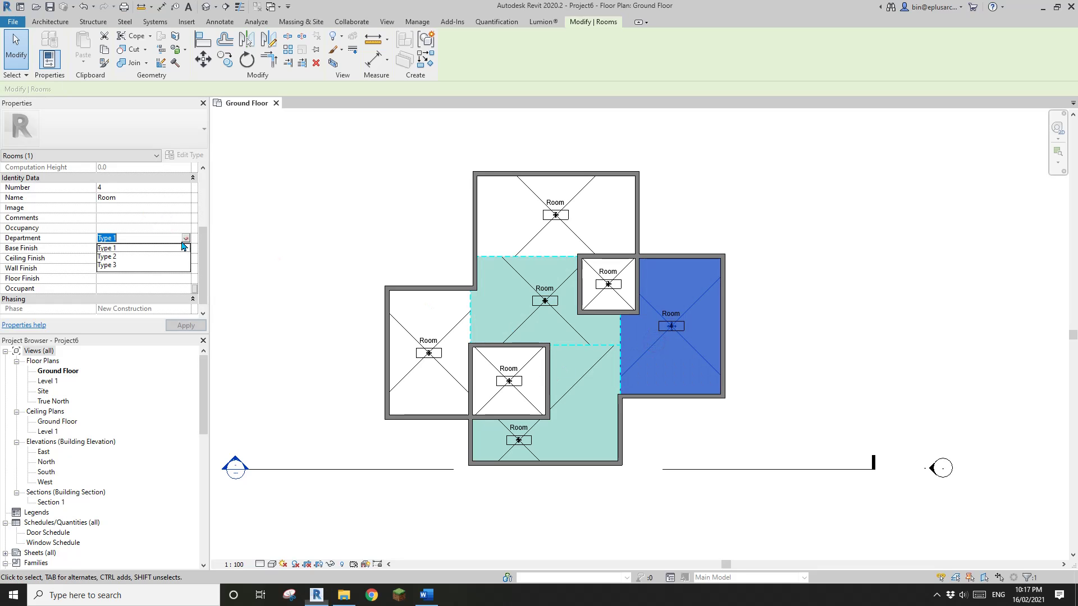
pyautogui.click(109, 257)
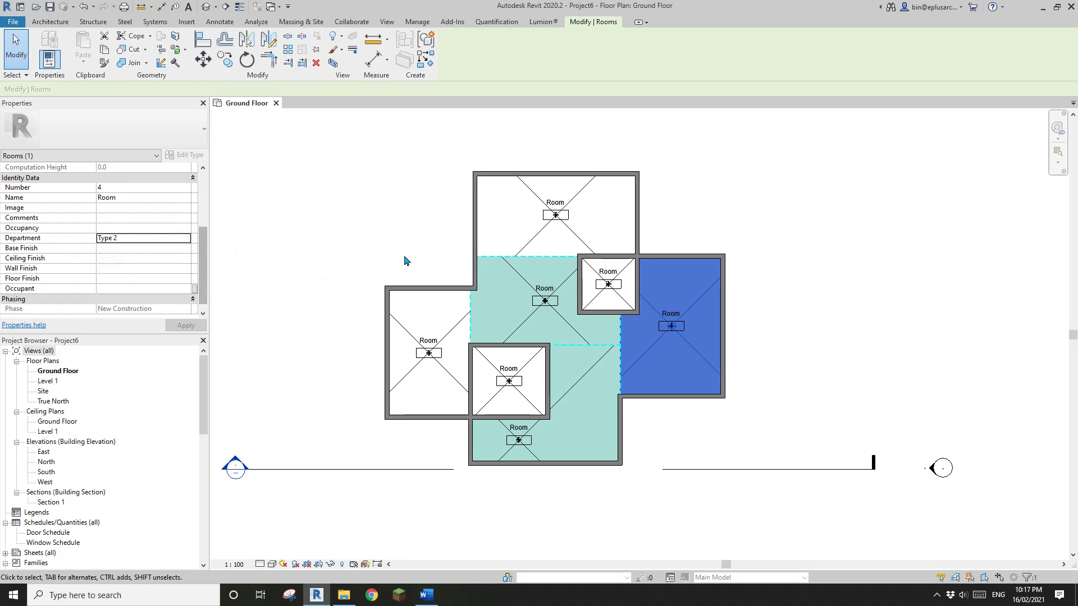
pyautogui.click(741, 219)
# - Assign department Type 1 to the east, central, south and west rooms together
pyautogui.click(652, 348)
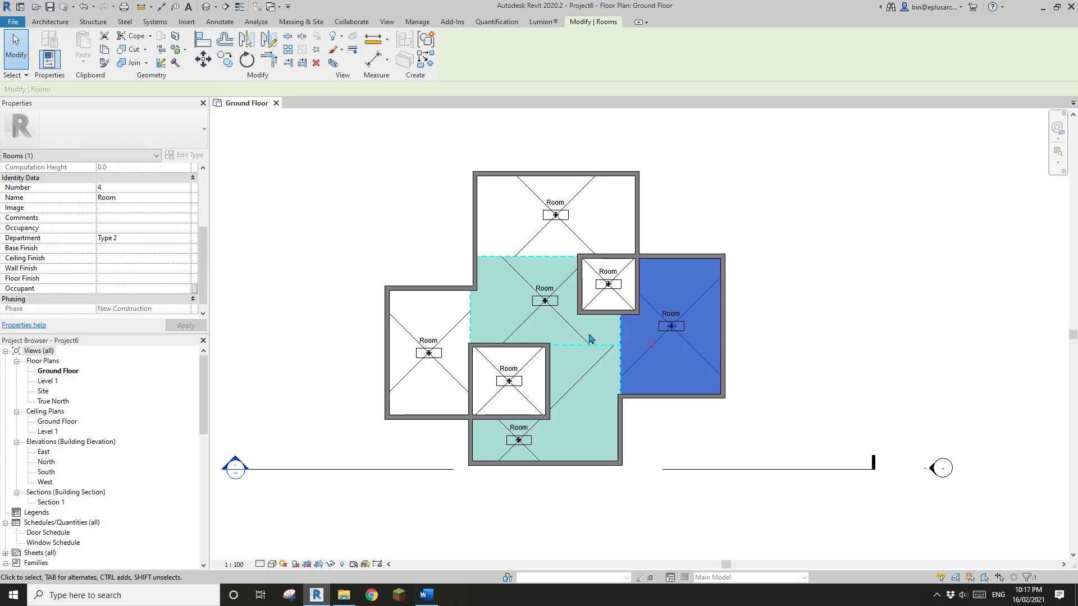
pyautogui.keyDown('ctrl'); pyautogui.click(527, 317); pyautogui.keyUp('ctrl')
pyautogui.keyDown('ctrl'); pyautogui.click(584, 379); pyautogui.keyUp('ctrl')
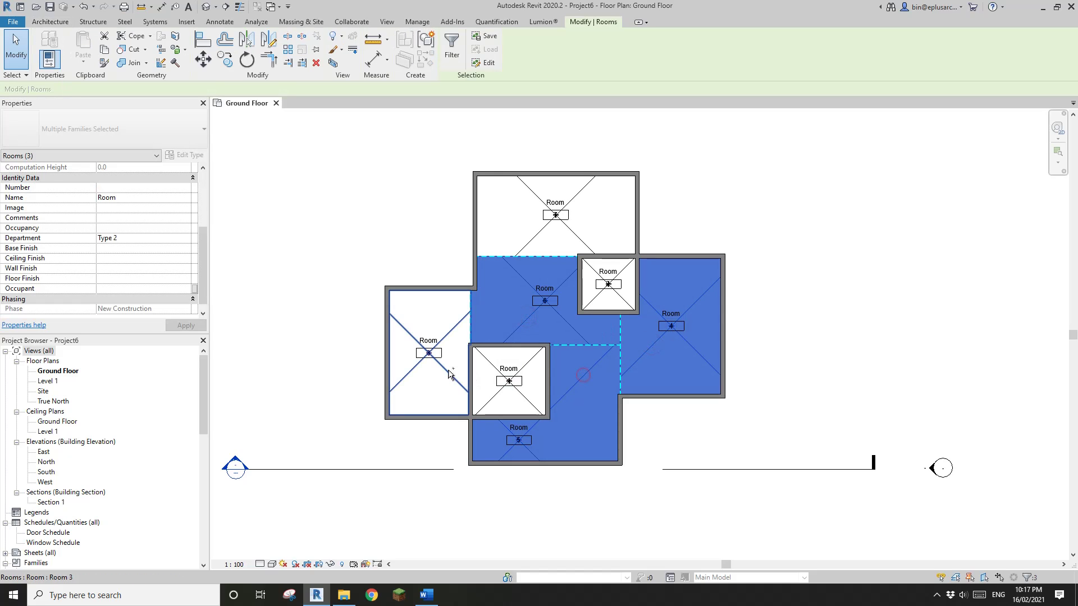
pyautogui.keyDown('ctrl'); pyautogui.click(429, 382); pyautogui.keyUp('ctrl')
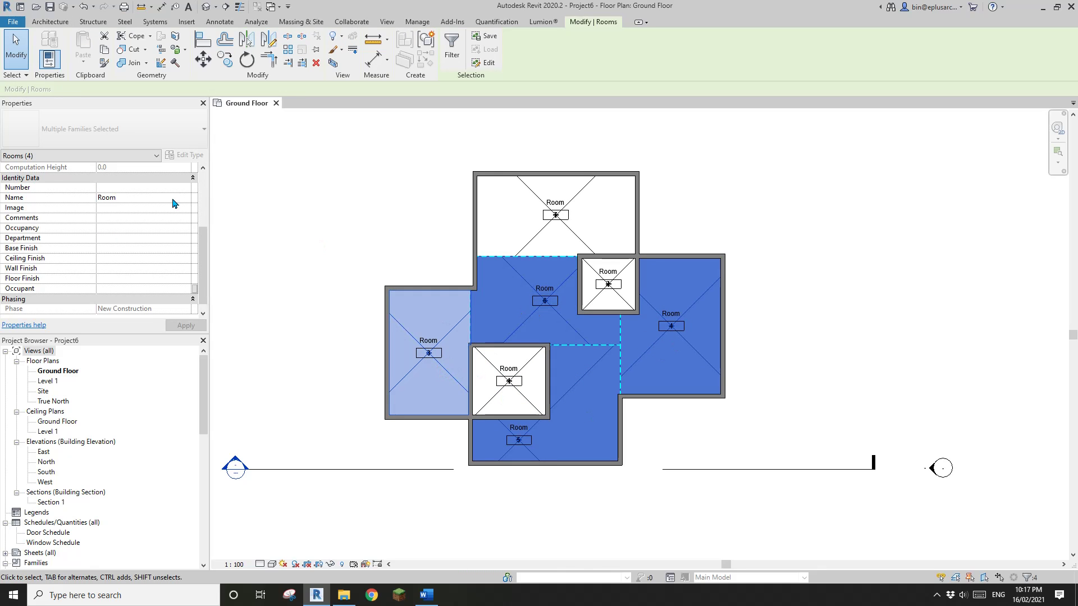
pyautogui.click(123, 238)
pyautogui.click(185, 238)
pyautogui.click(112, 256)
pyautogui.click(776, 201)
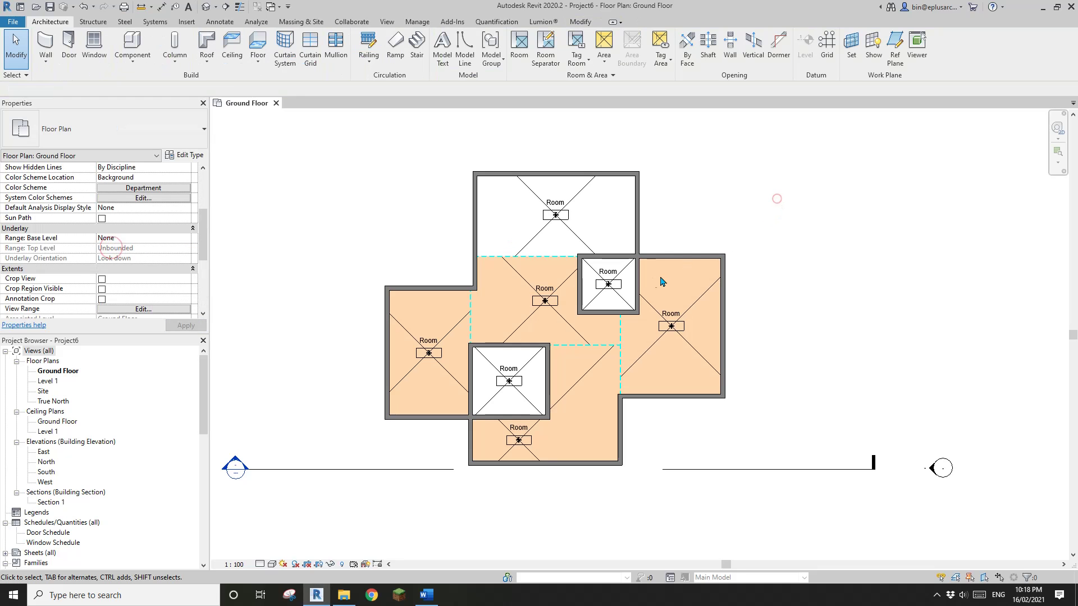
# - Assign department Type 2 to the two small enclosed rooms together
pyautogui.click(624, 296)
pyautogui.keyDown('ctrl'); pyautogui.click(530, 364); pyautogui.keyUp('ctrl')
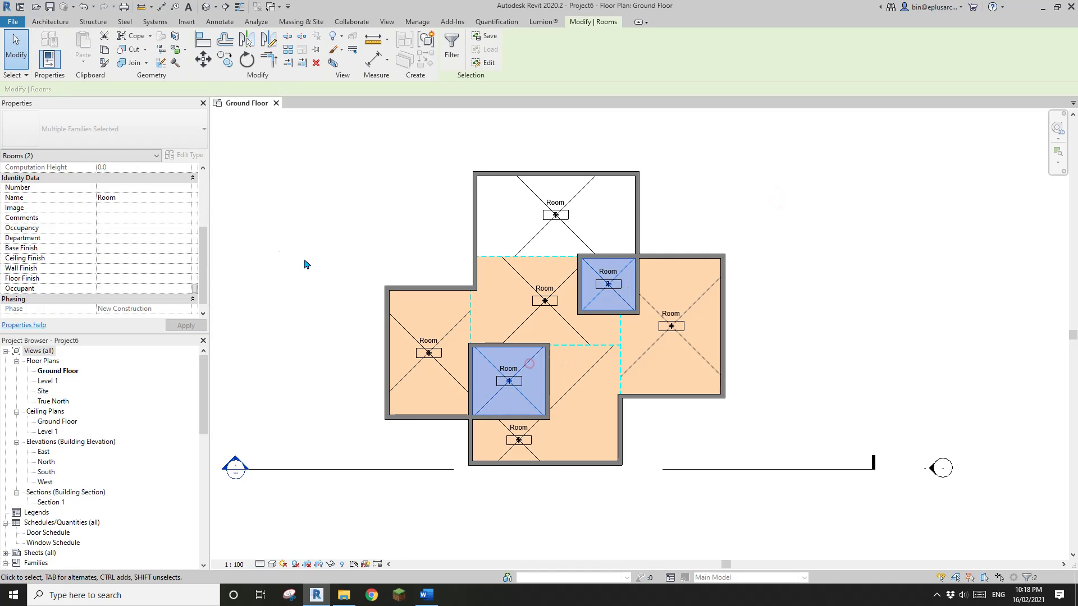
pyautogui.click(150, 238)
pyautogui.click(185, 238)
pyautogui.click(115, 264)
pyautogui.click(688, 190)
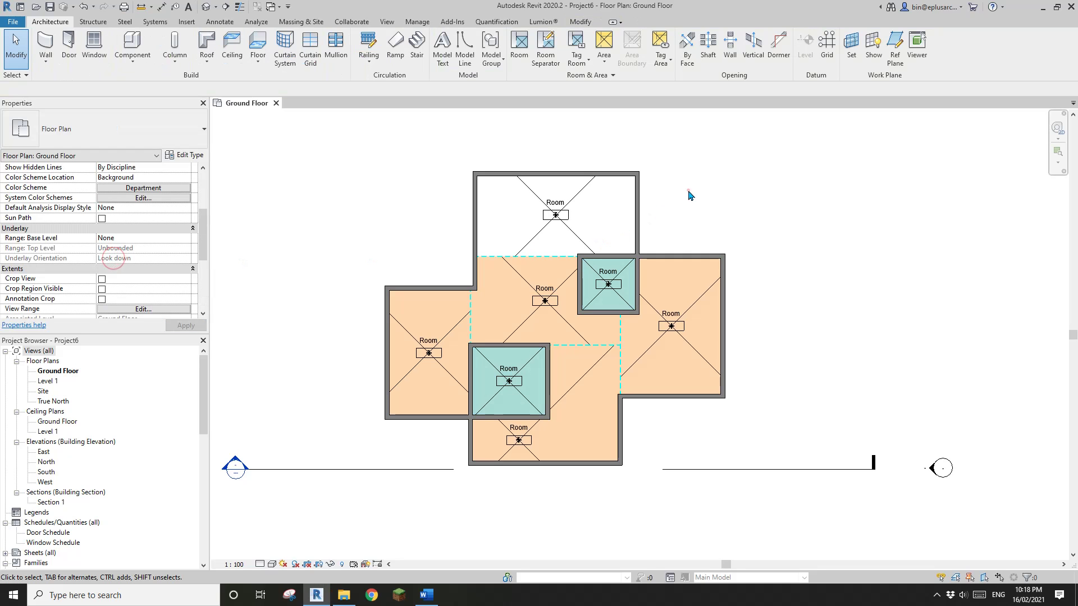
# - Assign department Type 3 to the large north room
pyautogui.click(575, 197)
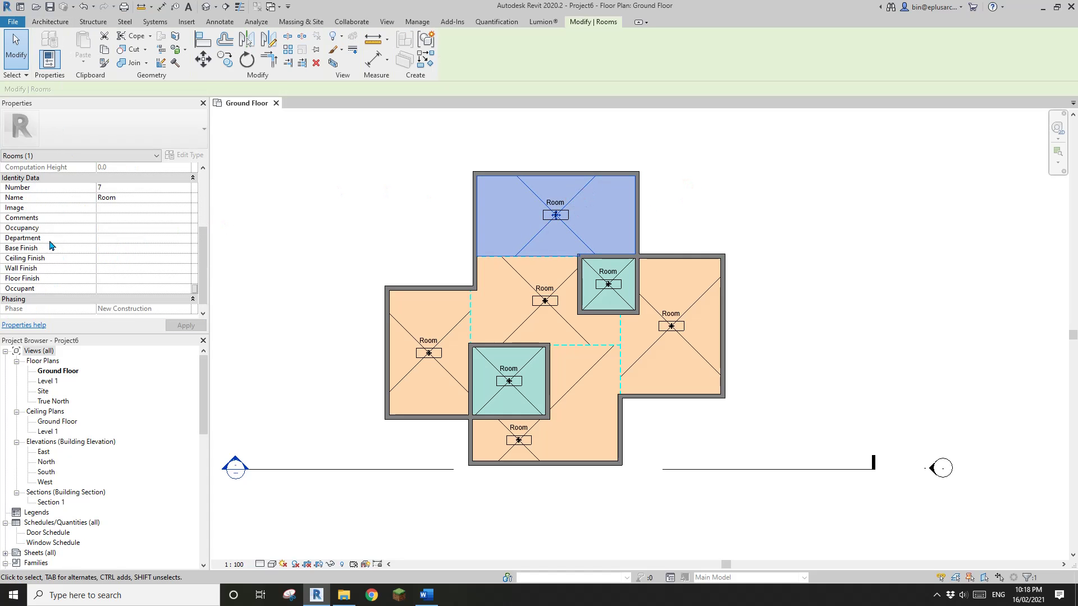
pyautogui.click(150, 239)
pyautogui.click(185, 239)
pyautogui.click(109, 264)
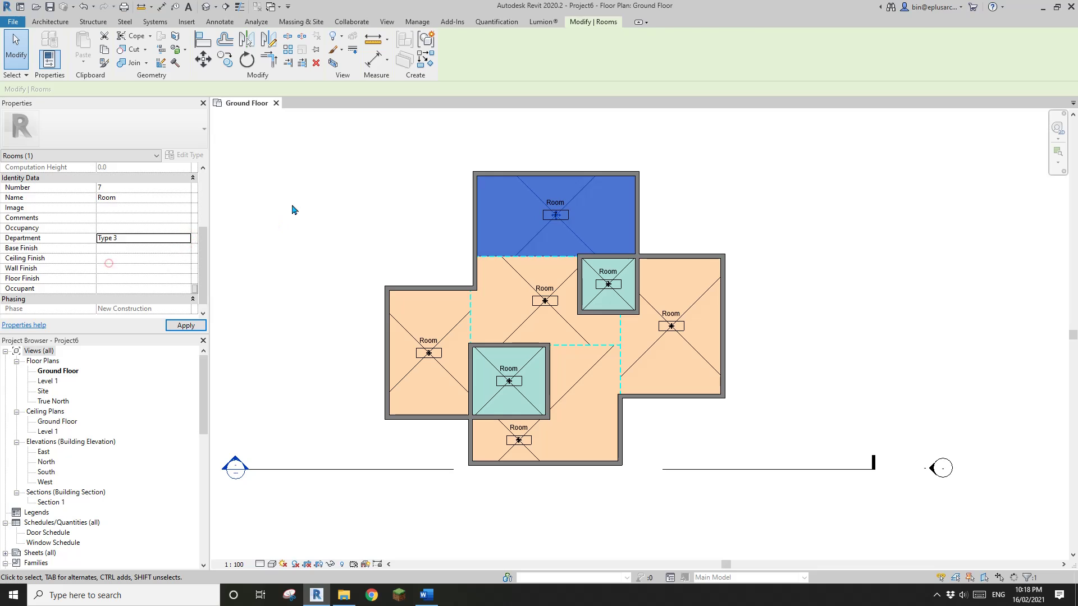
pyautogui.click(303, 188)
pyautogui.moveTo(621, 341); pyautogui.dragTo(663, 308, button='middle')
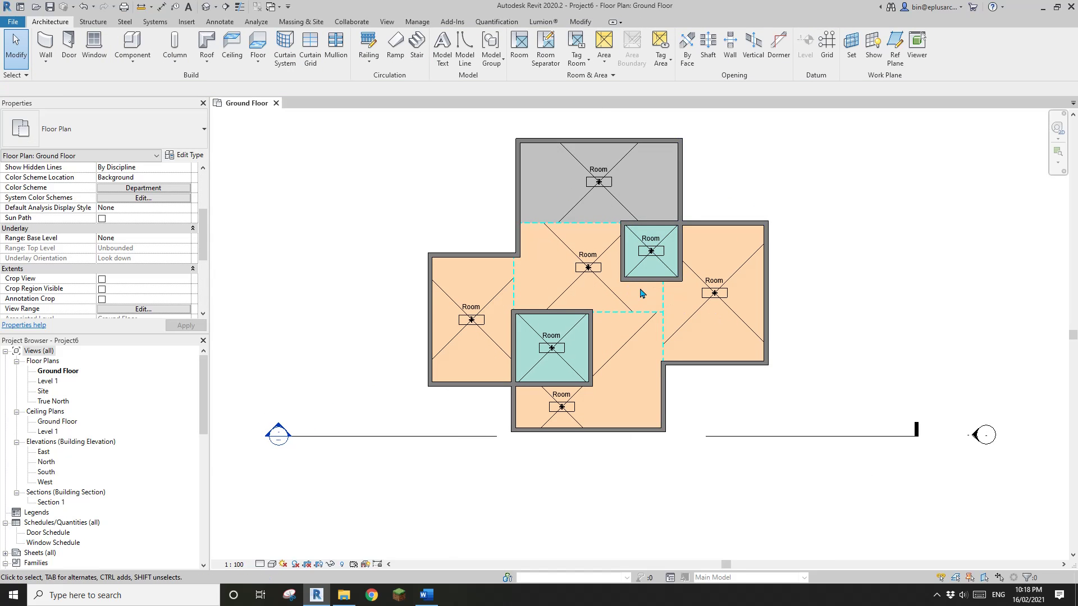
pyautogui.scroll(2, 644, 292)
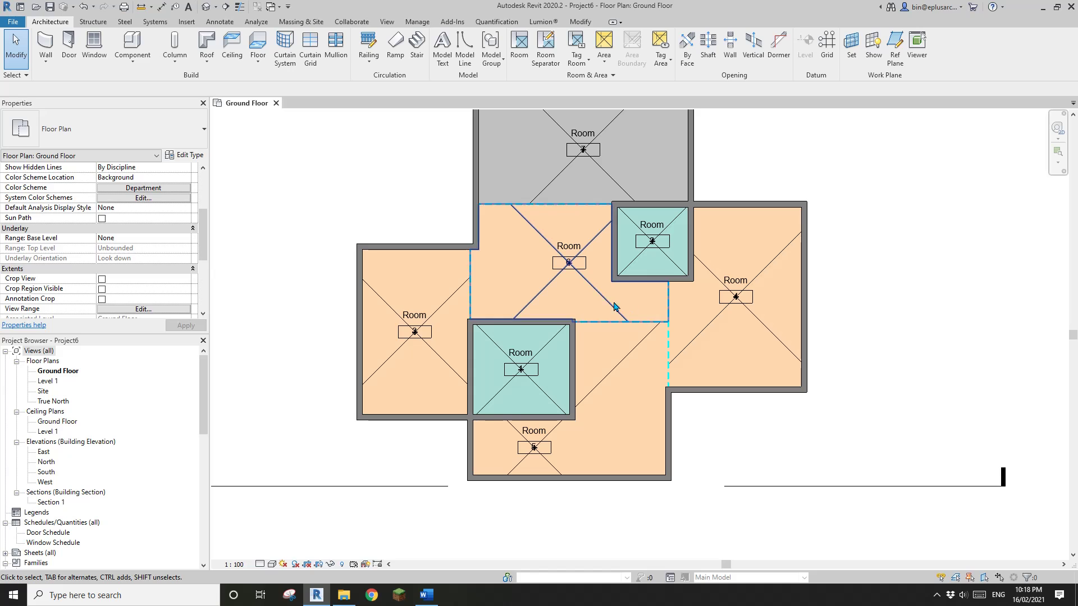
pyautogui.scroll(-3, 585, 293)
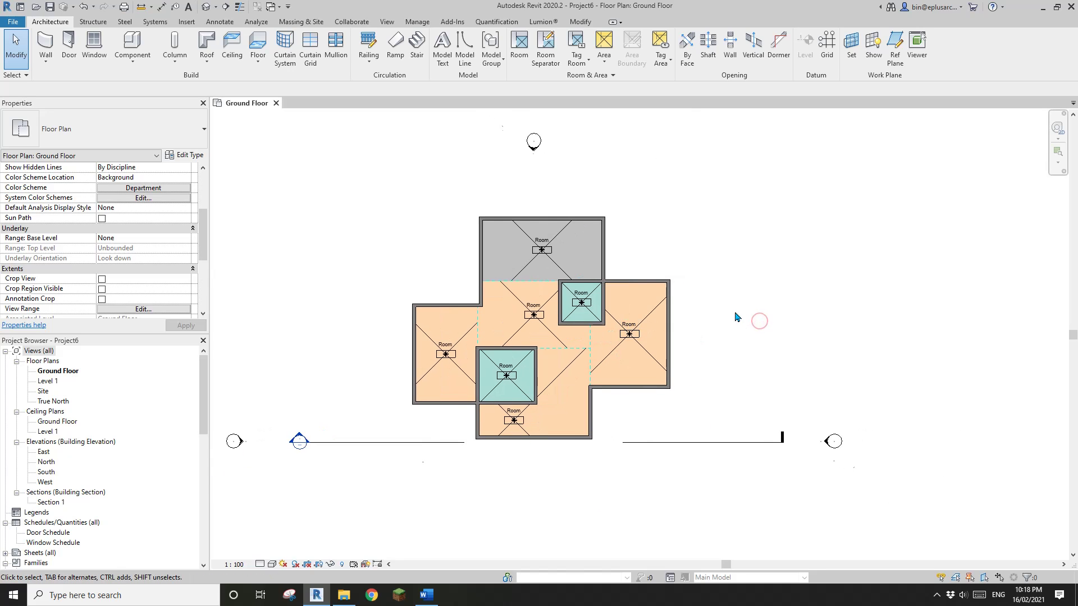
pyautogui.scroll(2, 767, 321)
pyautogui.scroll(-2, 791, 317)
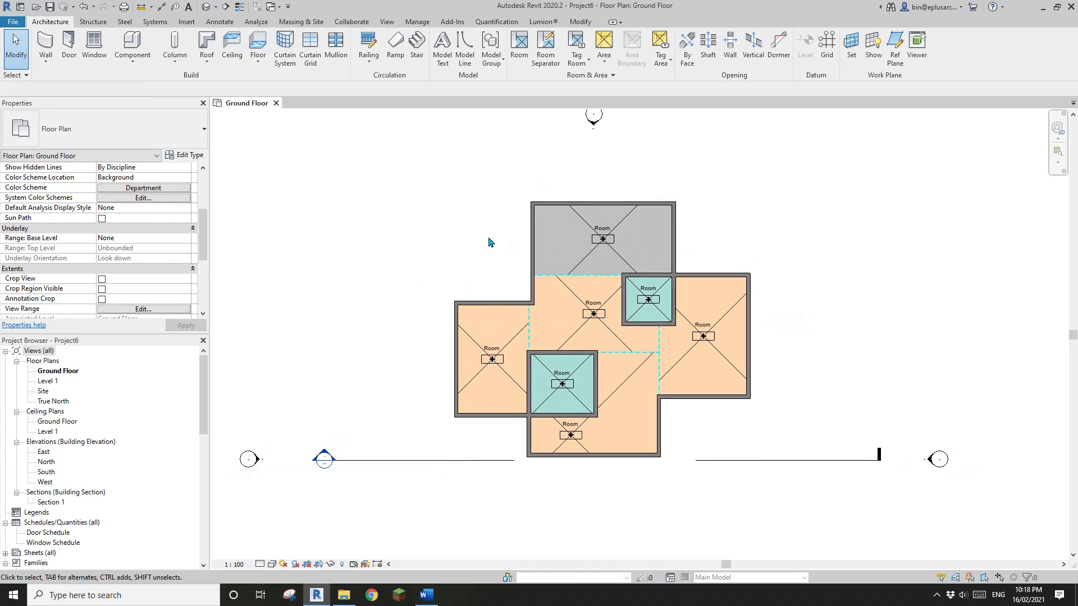
pyautogui.moveTo(860, 290); pyautogui.dragTo(847, 301, button='middle')
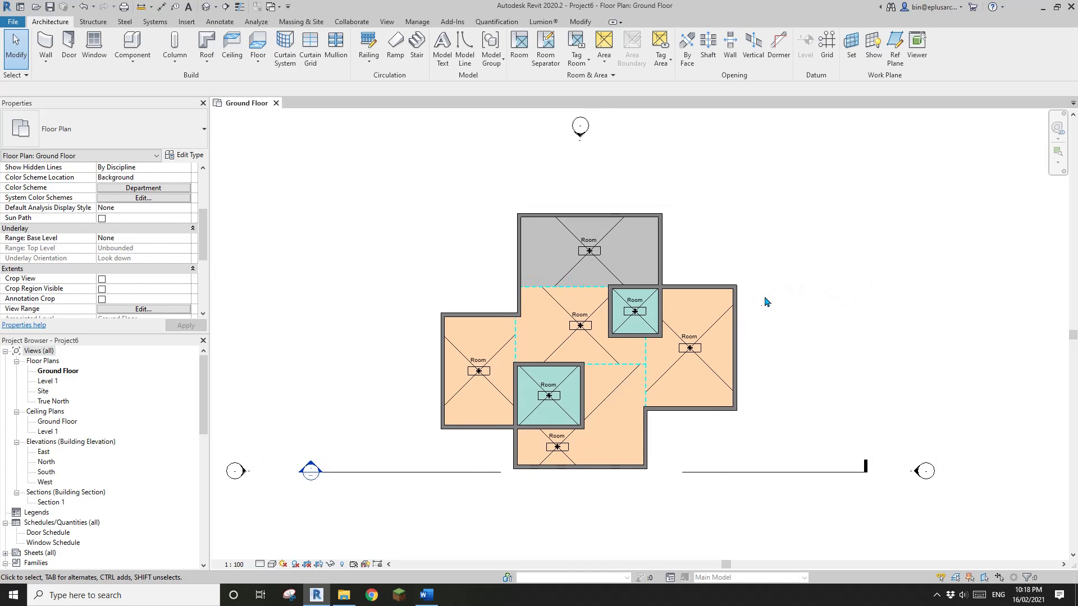
pyautogui.scroll(-2, 814, 337)
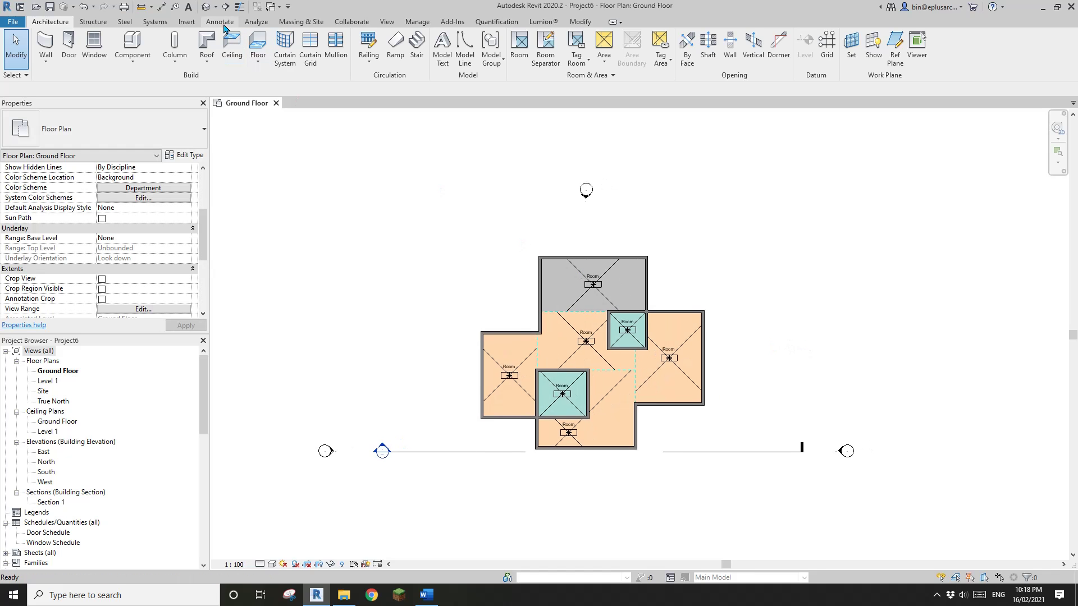
# - Open the default 3D view and examine the walls and room separation lines from above
pyautogui.click(206, 7)
pyautogui.keyDown('shift'); pyautogui.moveTo(505, 314); pyautogui.dragTo(640, 359, button='middle'); pyautogui.keyUp('shift')
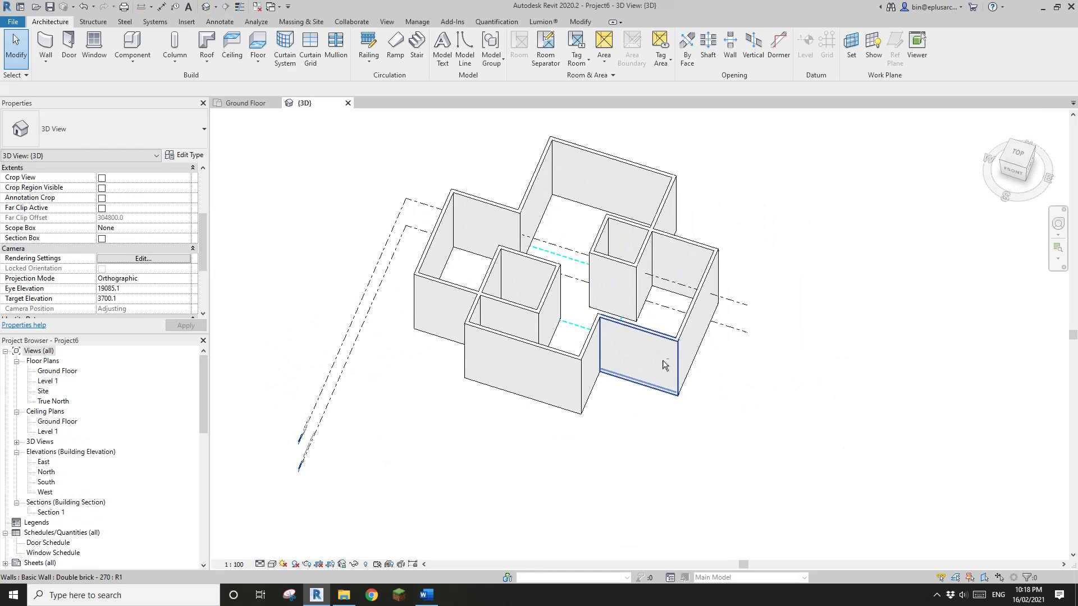
pyautogui.scroll(3, 649, 325)
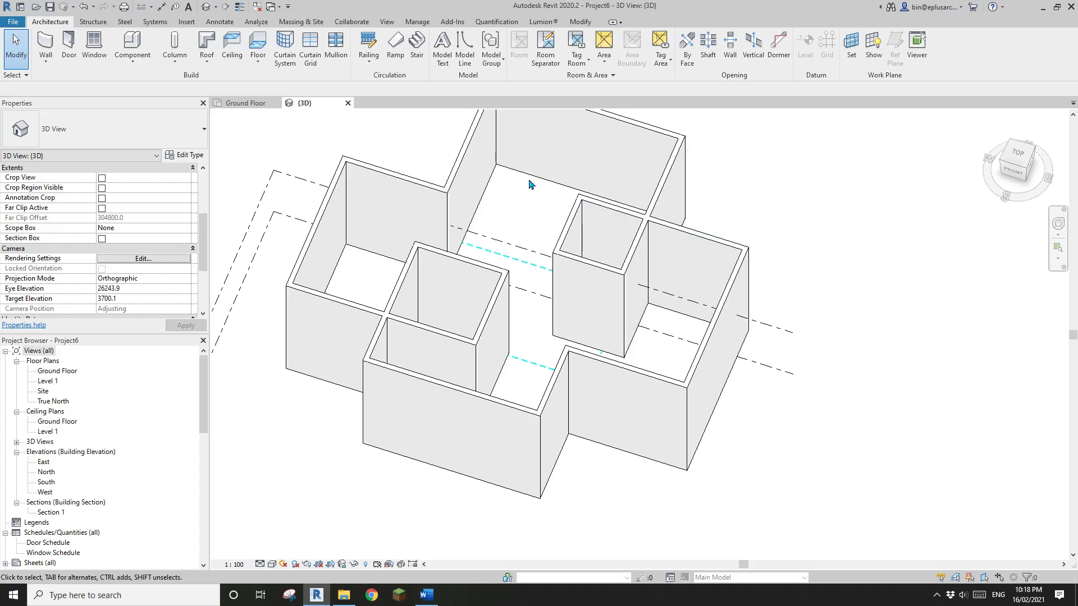
pyautogui.moveTo(748, 218); pyautogui.dragTo(770, 226, button='middle')
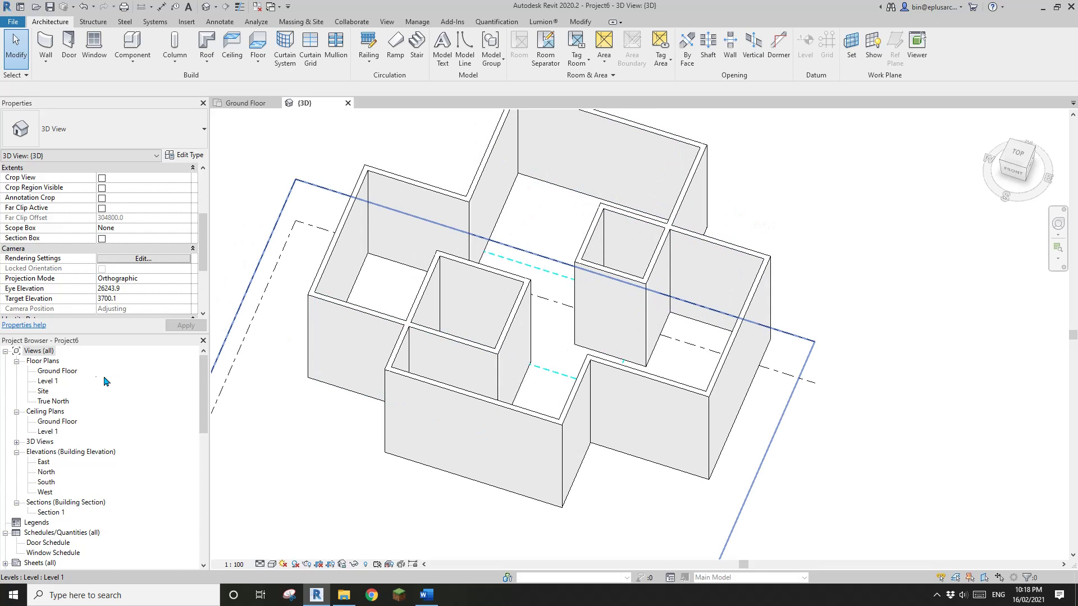
# - Return to the Ground Floor plan and review its colored rooms and view properties
pyautogui.doubleClick(58, 371)
pyautogui.scroll(4, 711, 376)
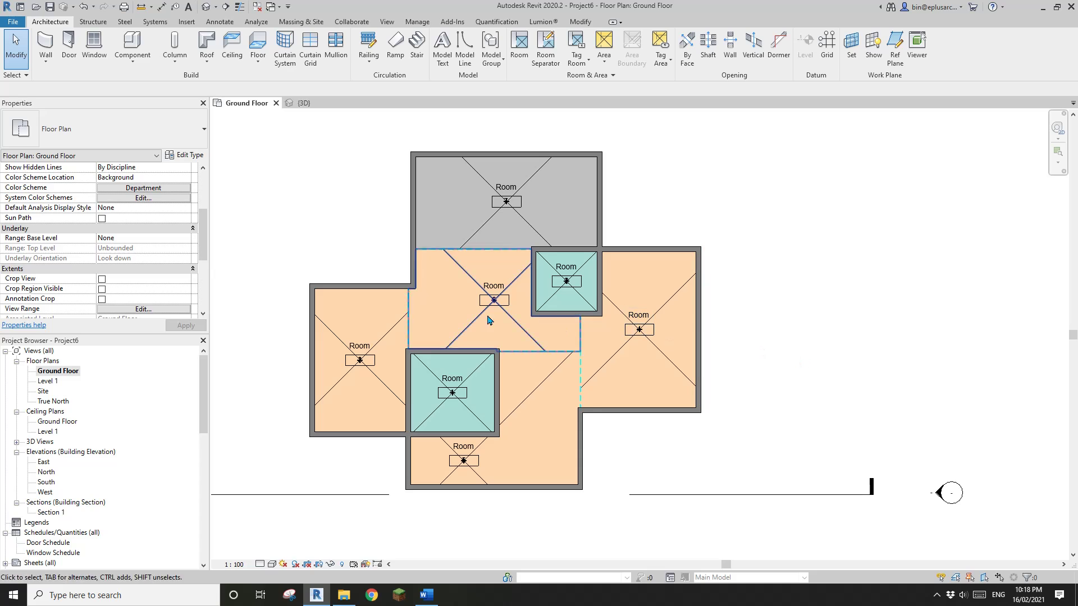
pyautogui.scroll(-5, 150, 263)
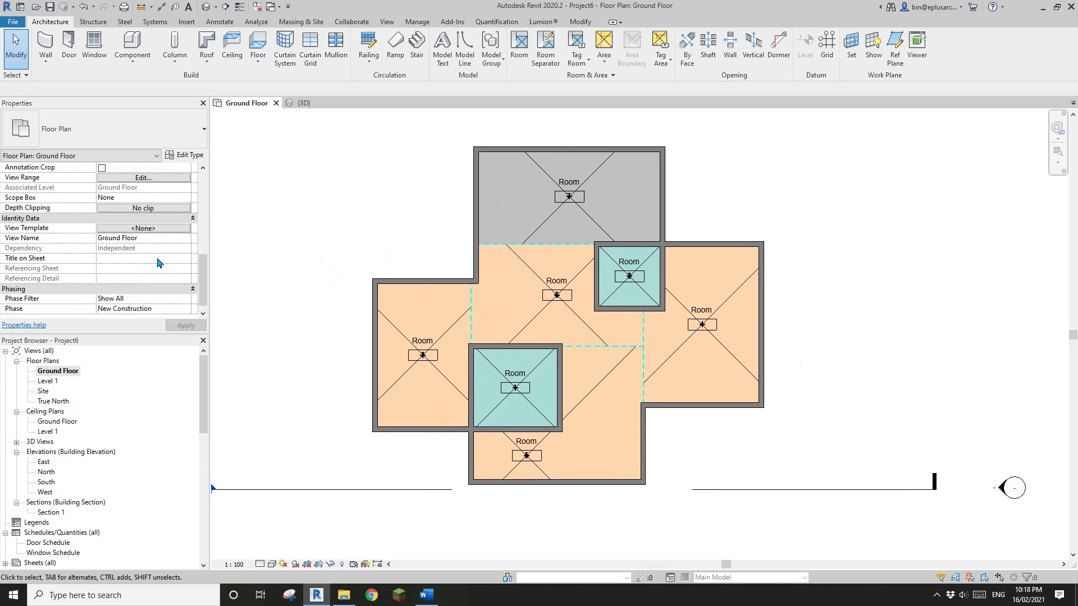
pyautogui.scroll(4, 158, 263)
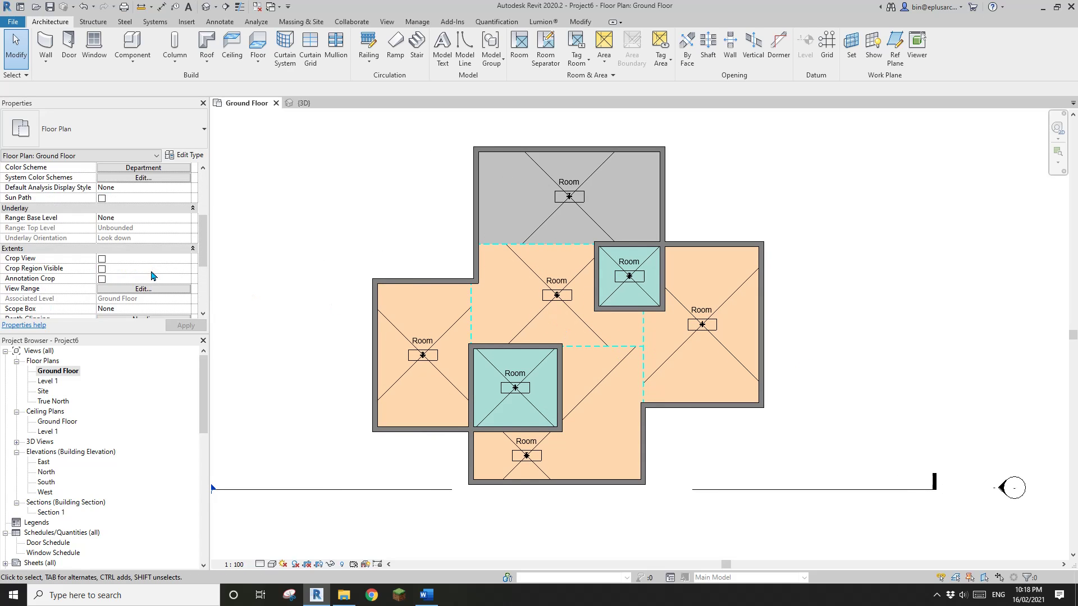
pyautogui.scroll(3, 145, 274)
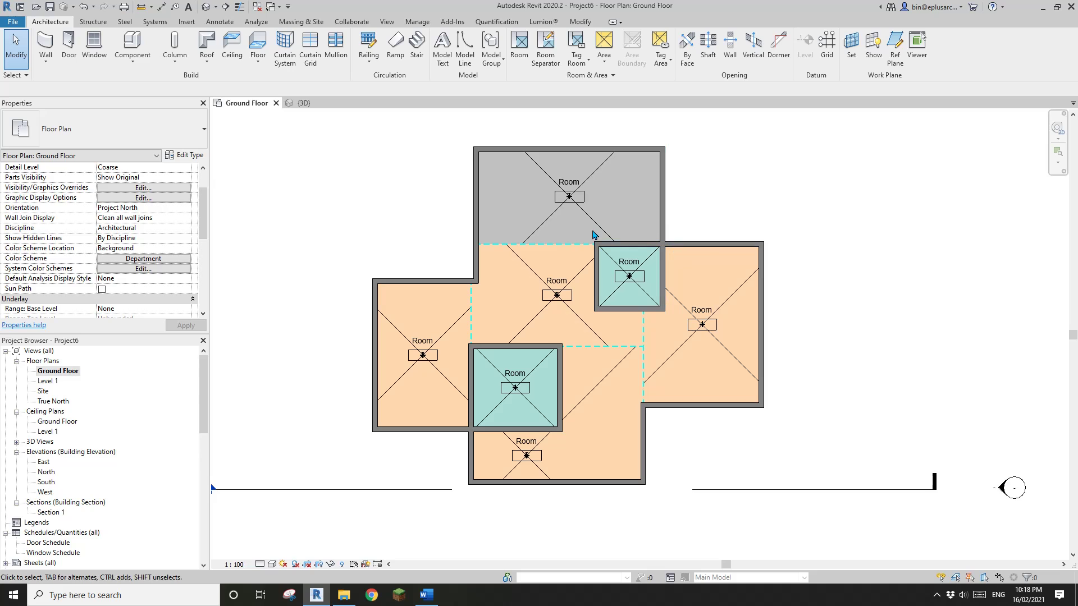
pyautogui.scroll(-2, 399, 241)
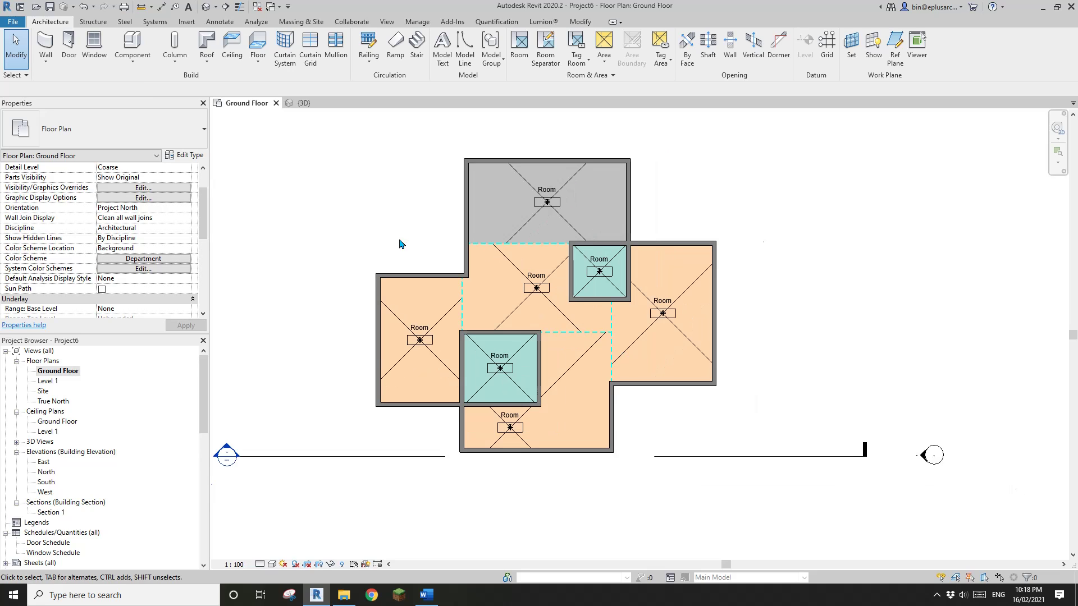
# - Rename the Ground Floor plan view to Floor Plan (D), without renaming the corresponding level and views
pyautogui.rightClick(64, 373)
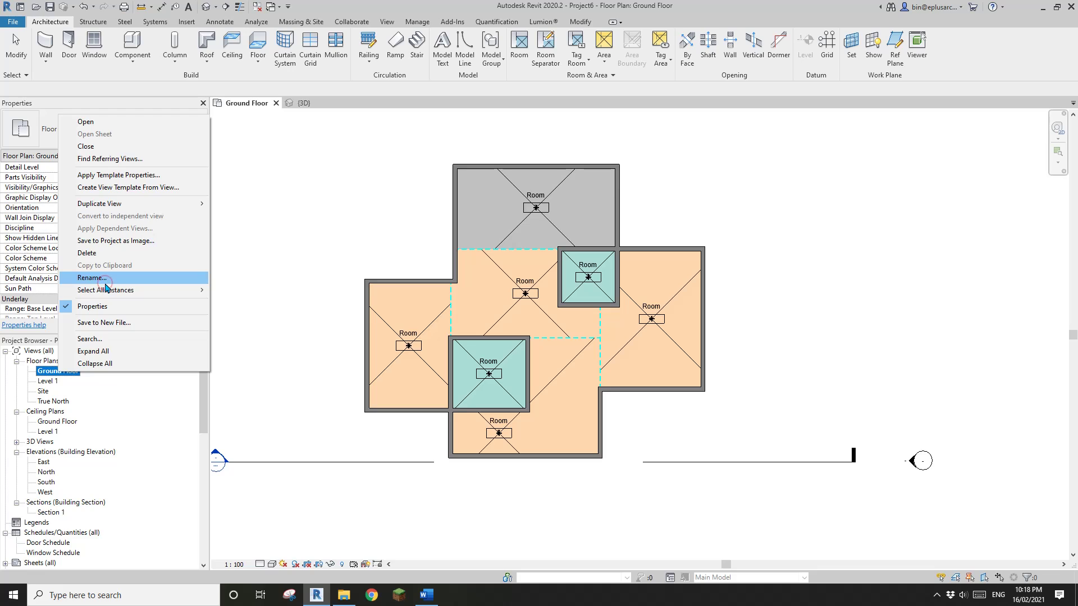
pyautogui.click(92, 278)
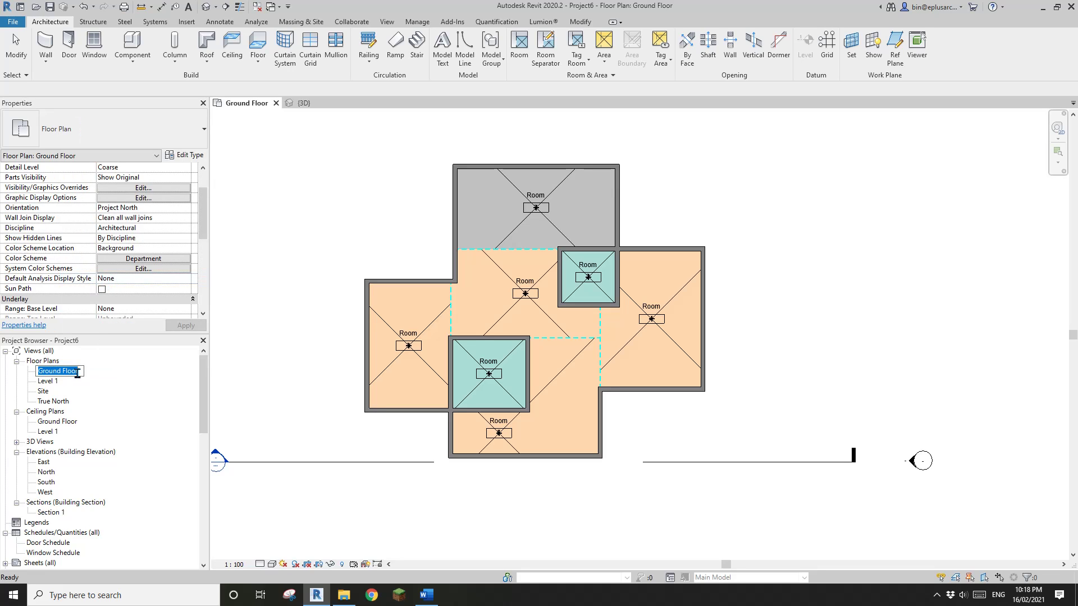
pyautogui.write('Floor Plan (D')
pyautogui.press('Return')
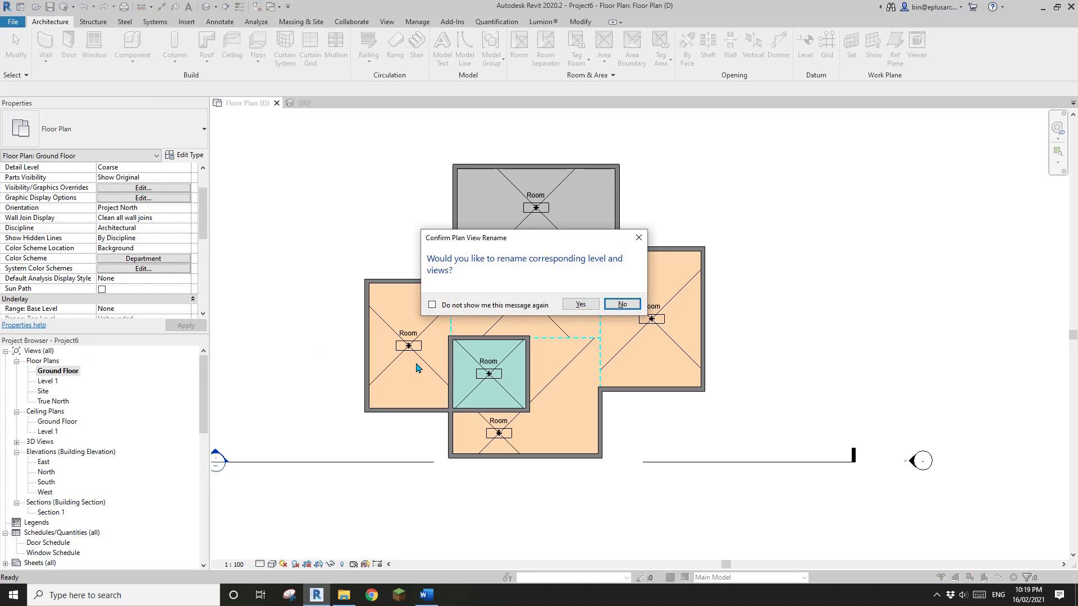
pyautogui.click(624, 305)
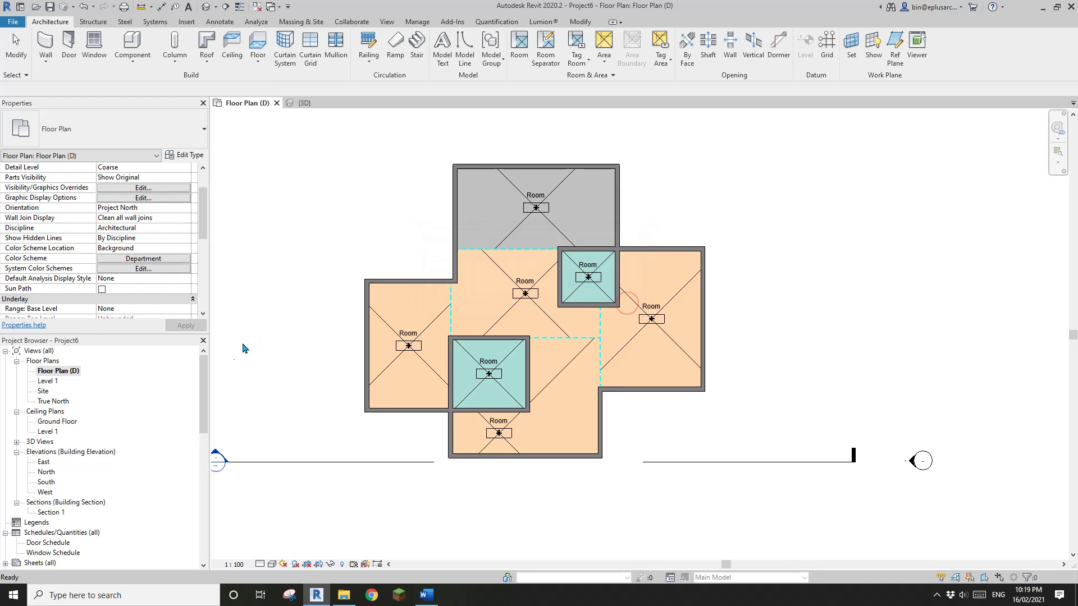
# - Duplicate the Floor Plan (D) view without its detailing
pyautogui.click(73, 372)
pyautogui.click(73, 372)
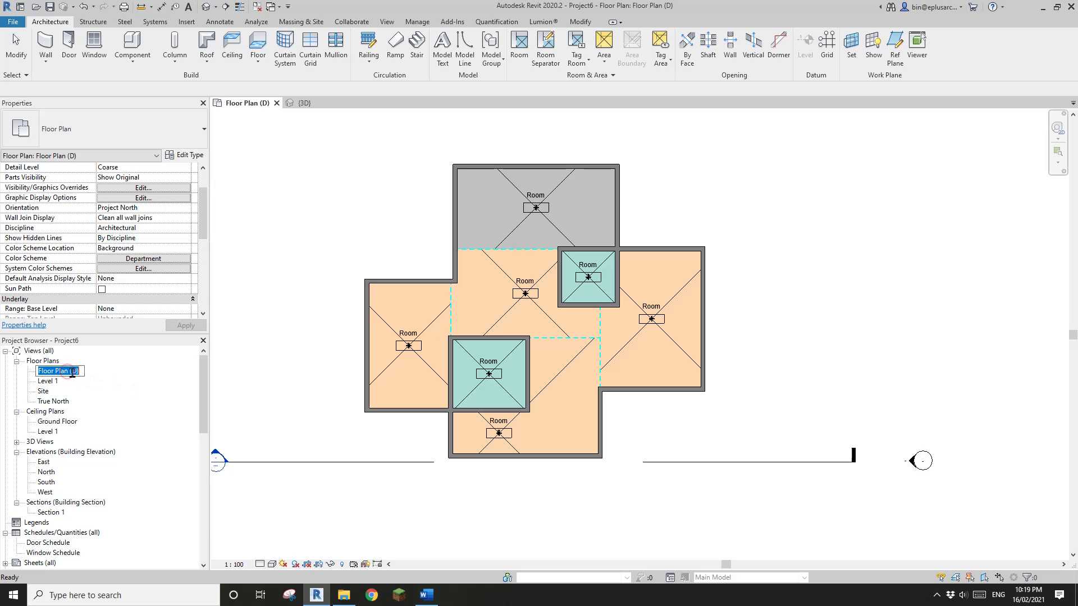
pyautogui.rightClick(72, 371)
pyautogui.click(311, 352)
pyautogui.rightClick(60, 371)
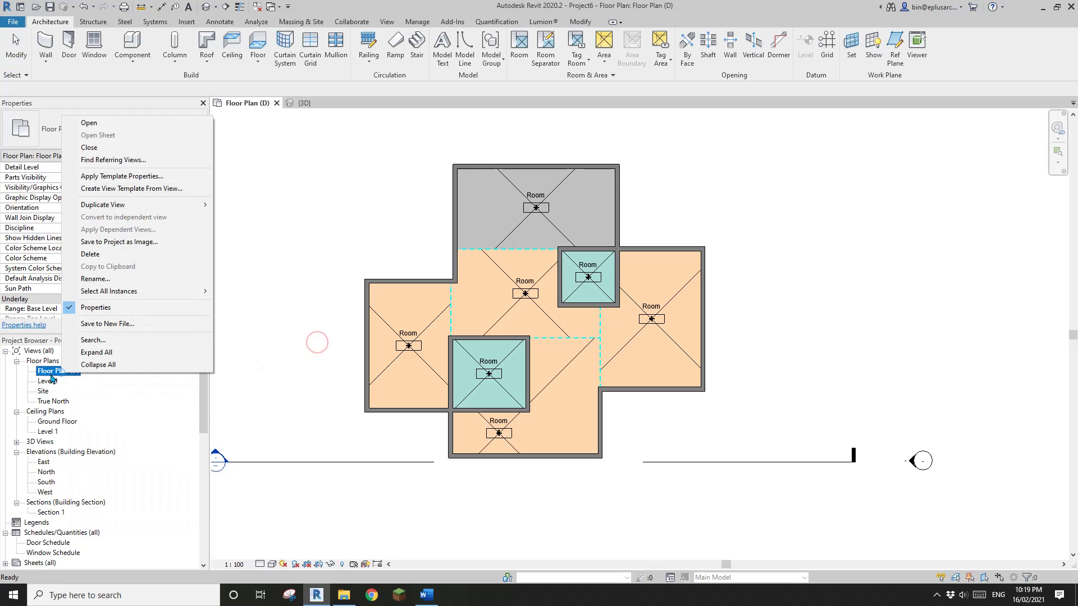
pyautogui.click(163, 209)
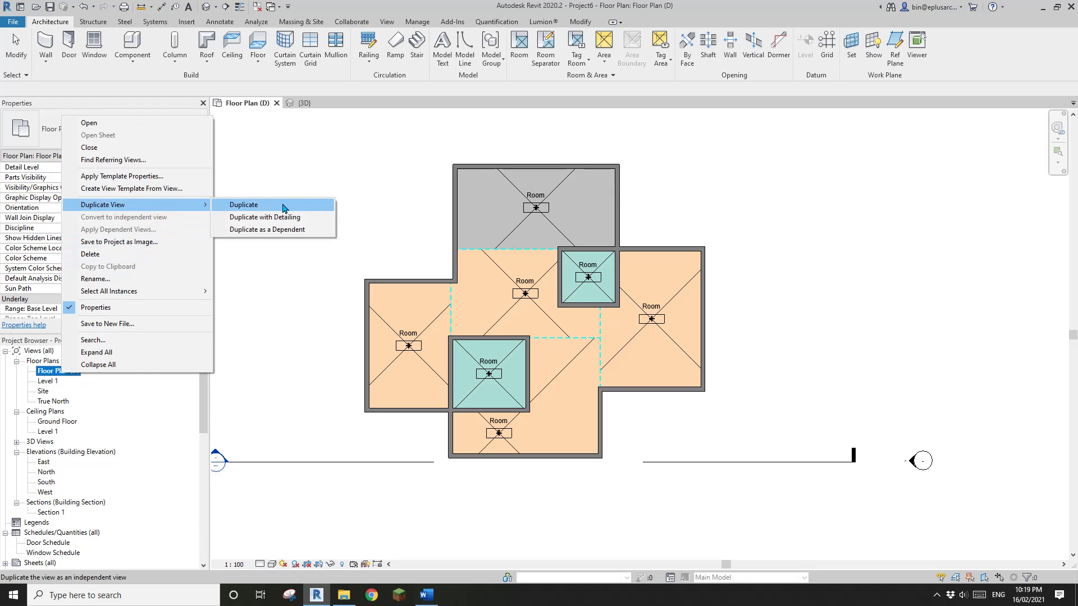
pyautogui.click(271, 210)
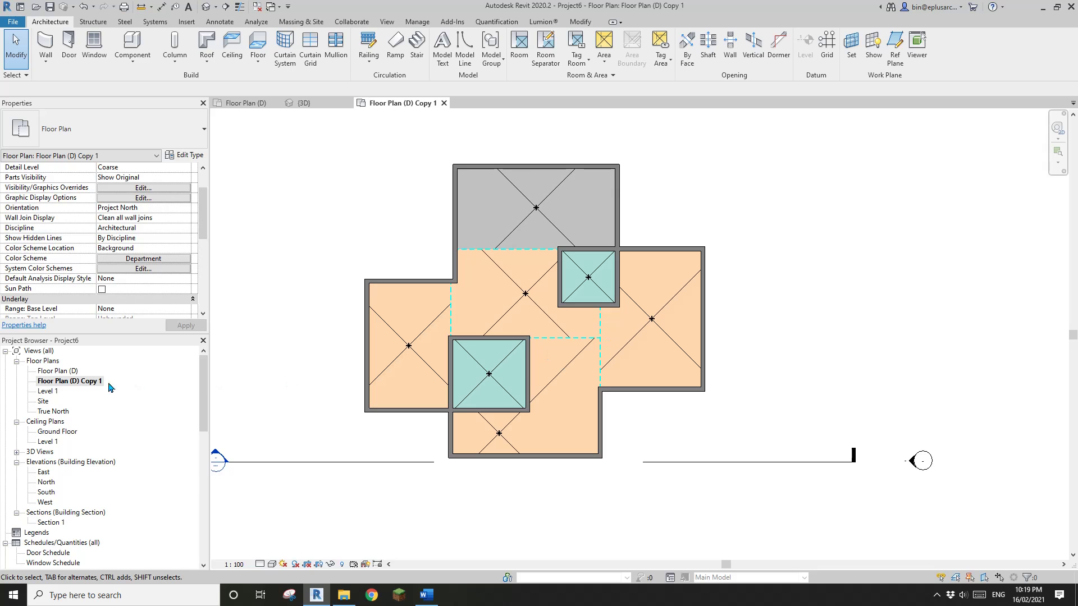
# - Rename the duplicated plan view to Floor Plan (F)
pyautogui.rightClick(79, 381)
pyautogui.click(143, 288)
pyautogui.click(74, 382)
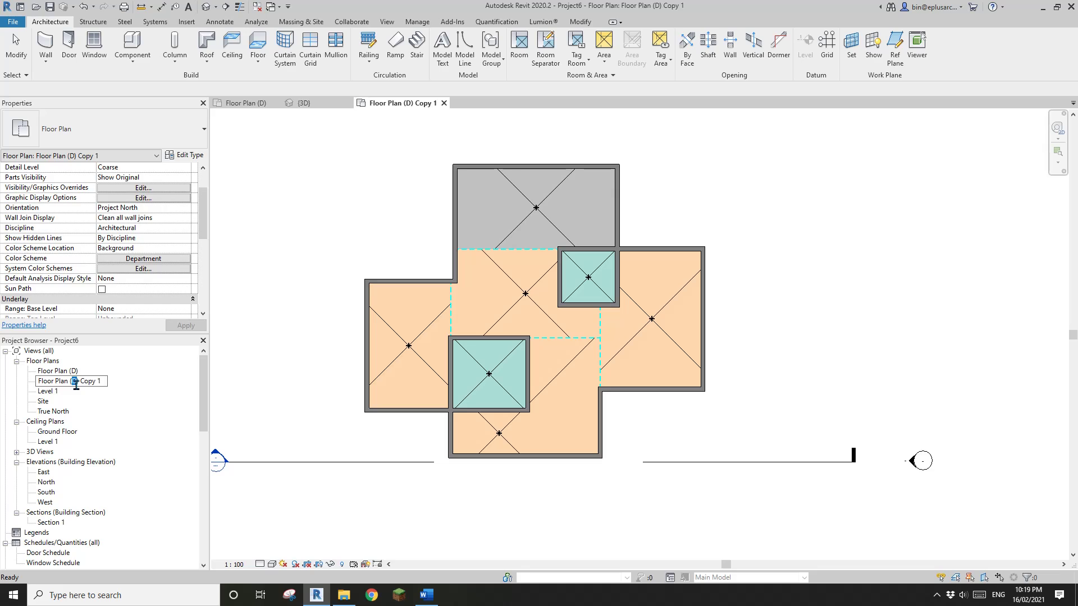
pyautogui.write('f')
pyautogui.moveTo(79, 382); pyautogui.dragTo(110, 387)
pyautogui.press('Delete')
pyautogui.click(253, 308)
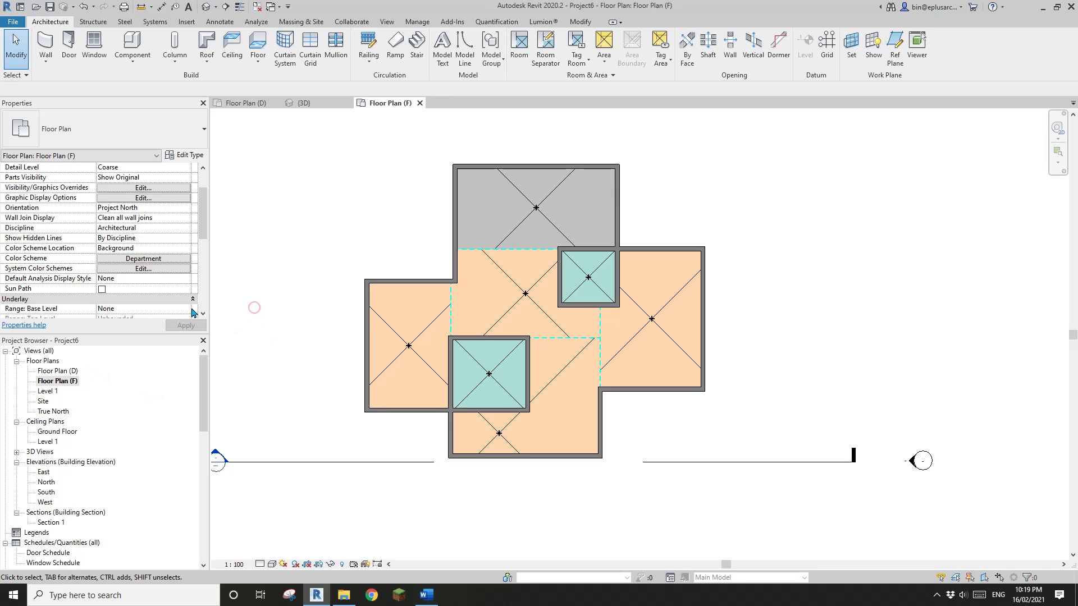
# - From the Floor Plan (F) view's color scheme settings, duplicate the Department room scheme as Floor Finish
pyautogui.click(67, 385)
pyautogui.click(141, 260)
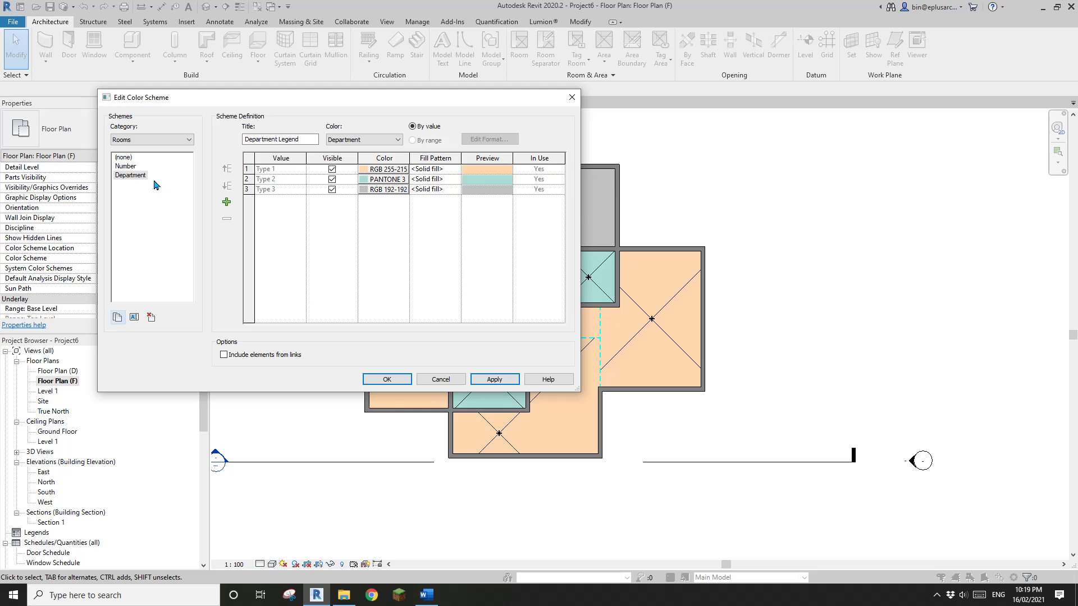
pyautogui.click(132, 176)
pyautogui.rightClick(130, 176)
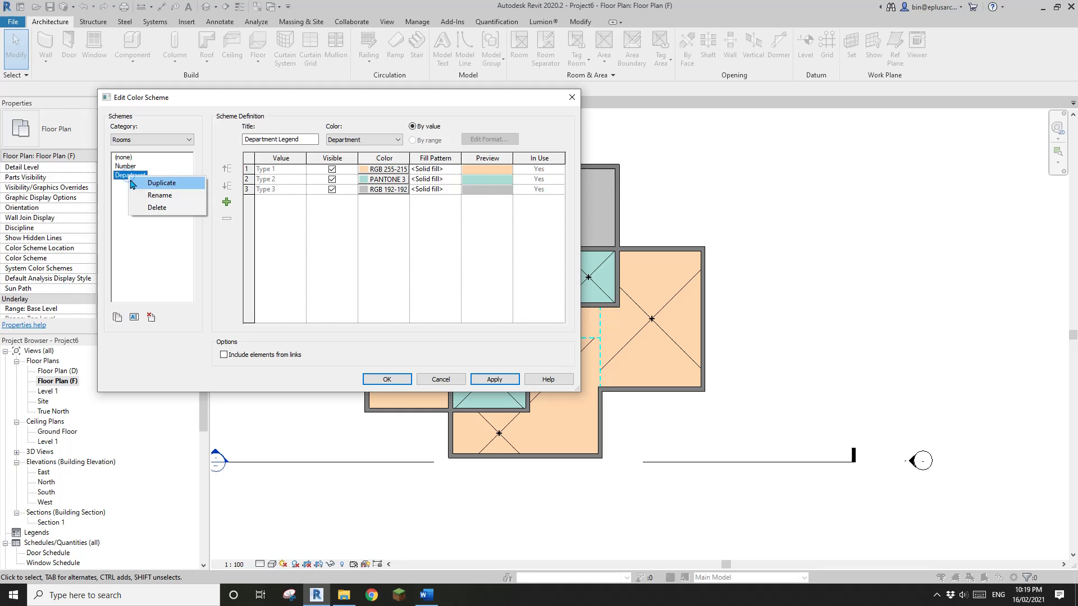
pyautogui.click(164, 187)
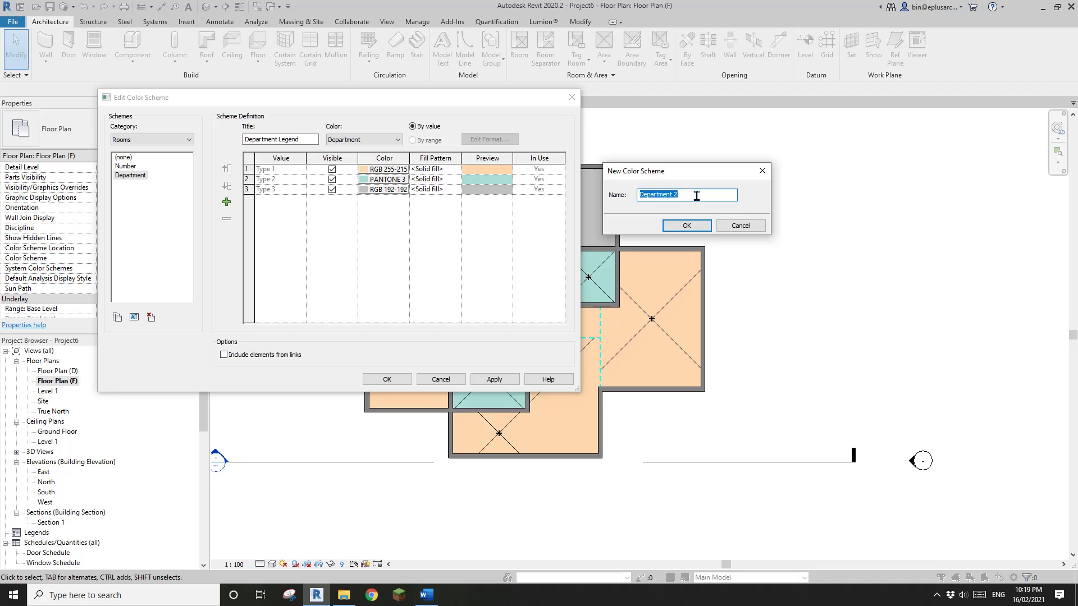
pyautogui.write('floor Finish')
pyautogui.click(694, 223)
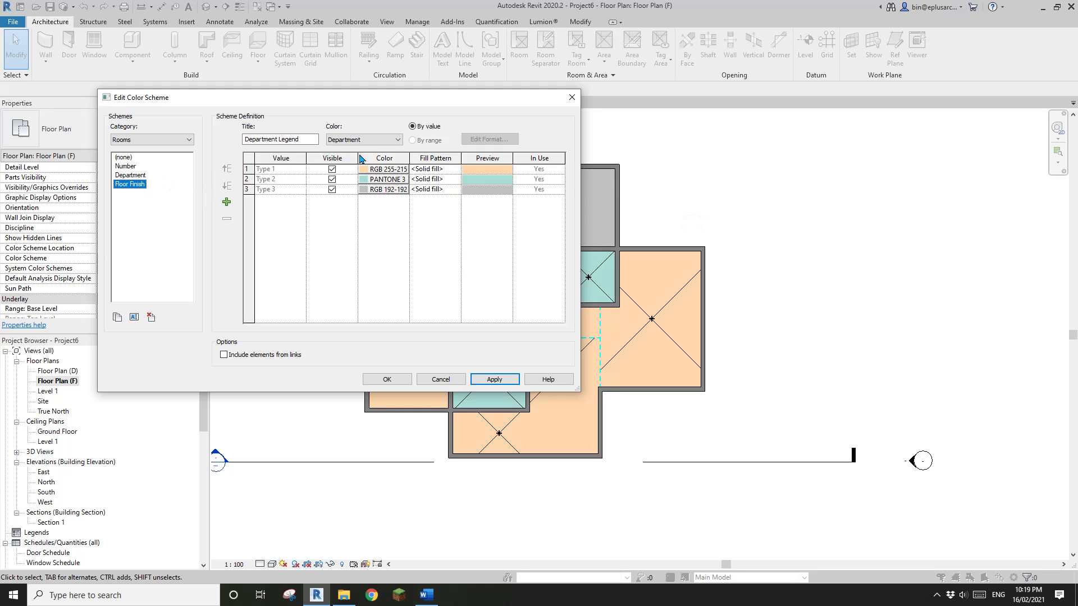
# - Set the Floor Finish scheme to color rooms by the Floor Finish parameter and accept that colors are not preserved
pyautogui.click(131, 176)
pyautogui.click(130, 187)
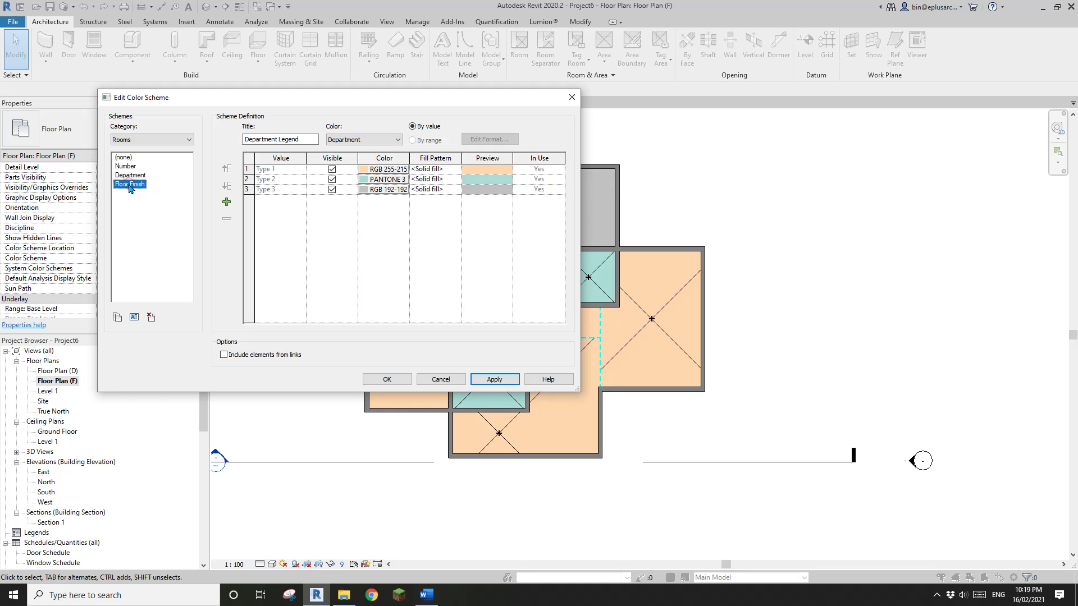
pyautogui.click(351, 141)
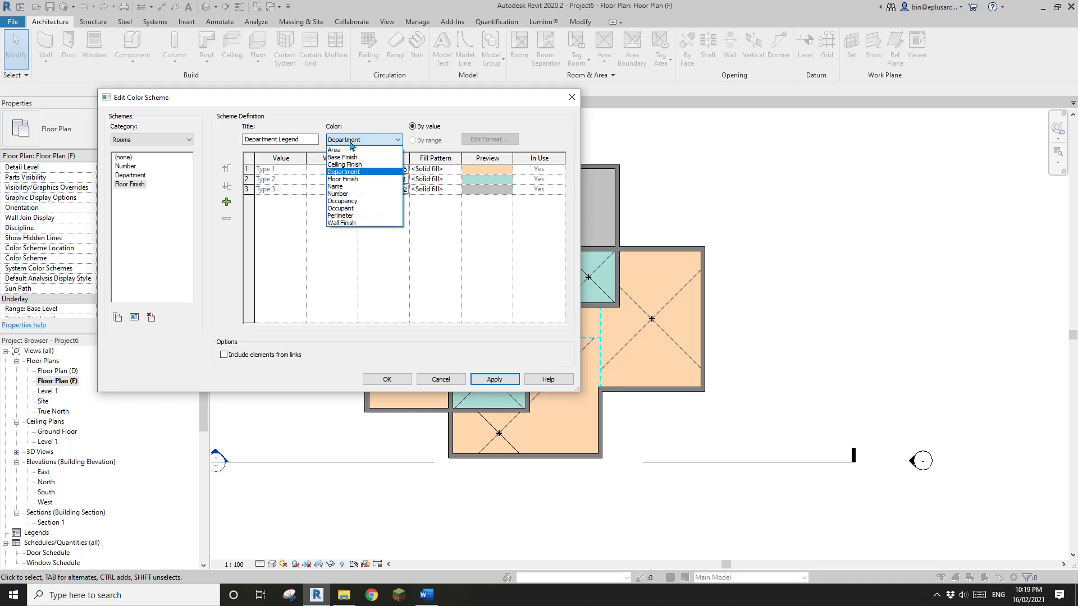
pyautogui.click(348, 179)
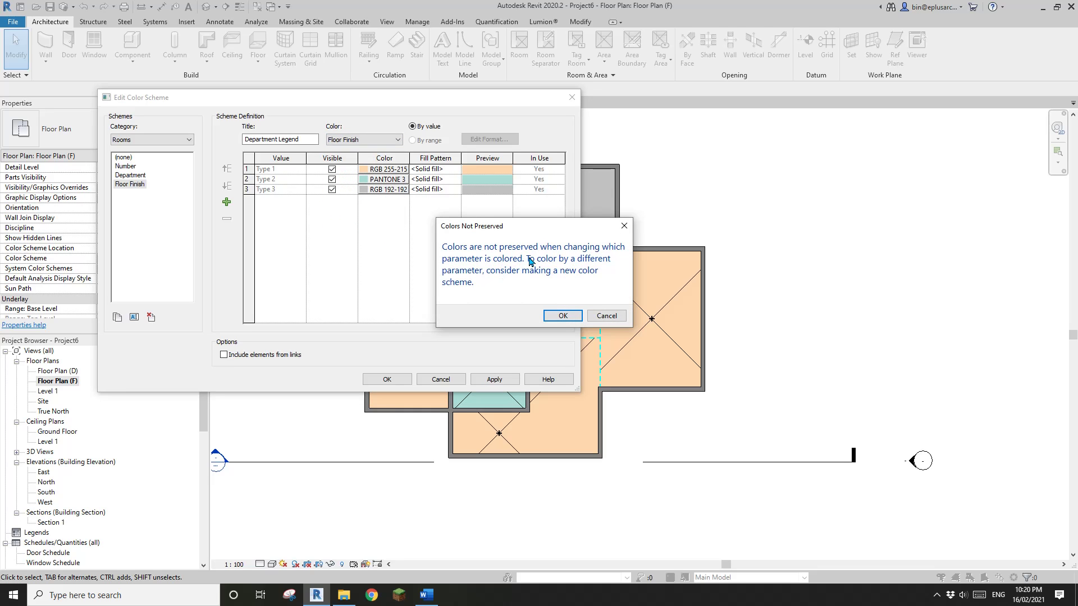
pyautogui.click(563, 315)
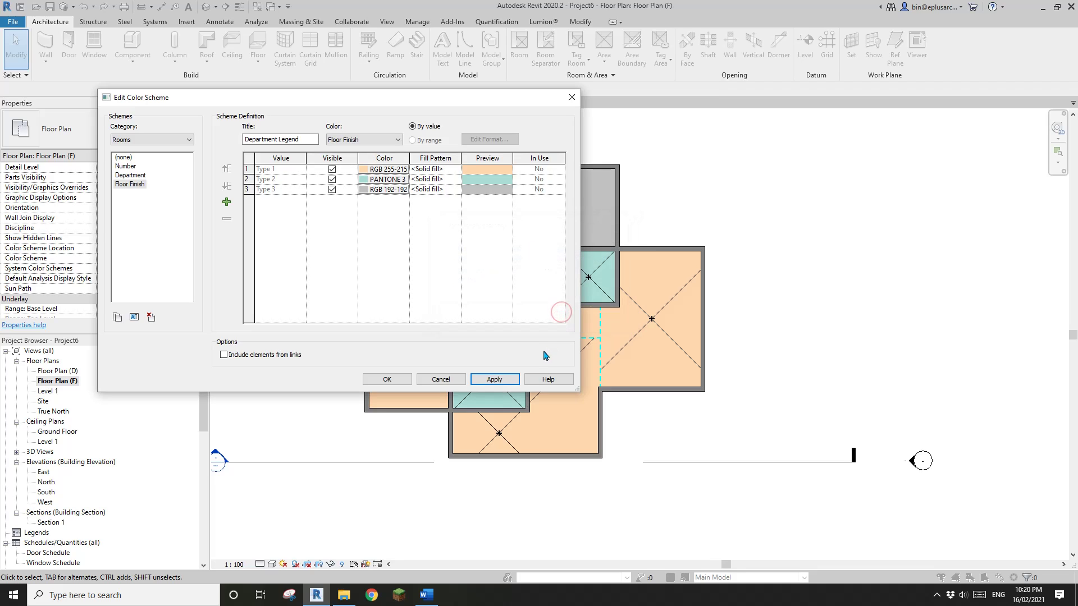
pyautogui.click(272, 169)
pyautogui.click(272, 179)
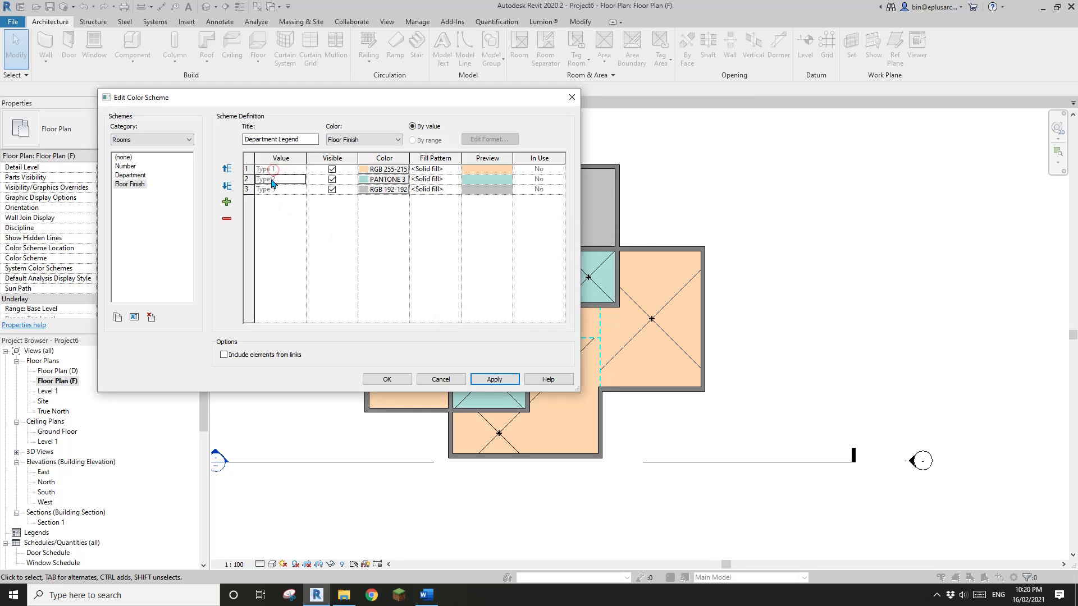
pyautogui.click(272, 189)
pyautogui.click(273, 180)
pyautogui.click(271, 169)
pyautogui.moveTo(326, 101); pyautogui.dragTo(335, 99)
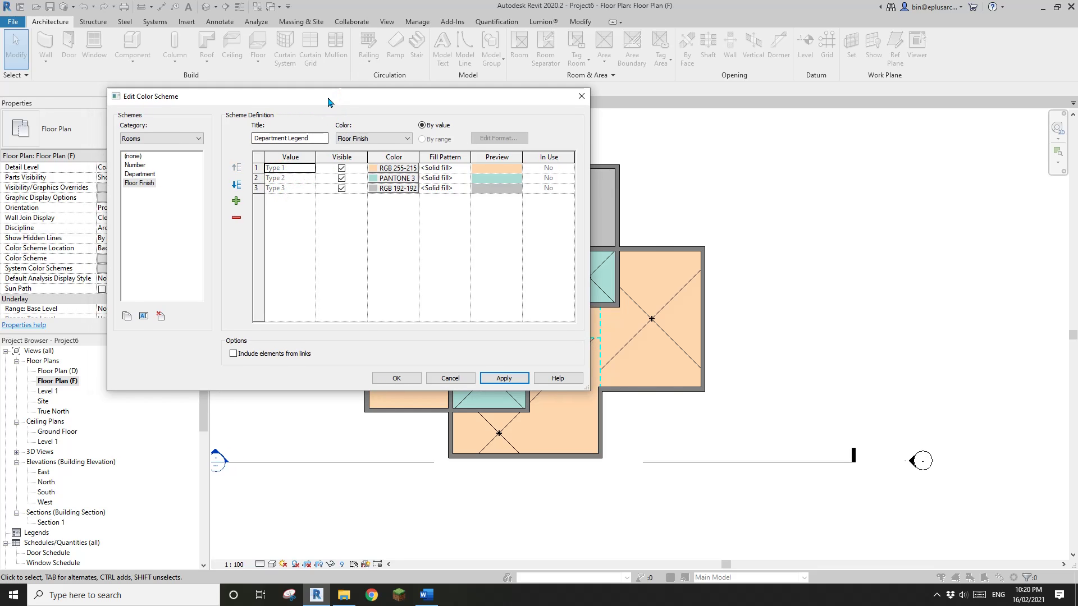
pyautogui.moveTo(232, 96); pyautogui.dragTo(329, 98)
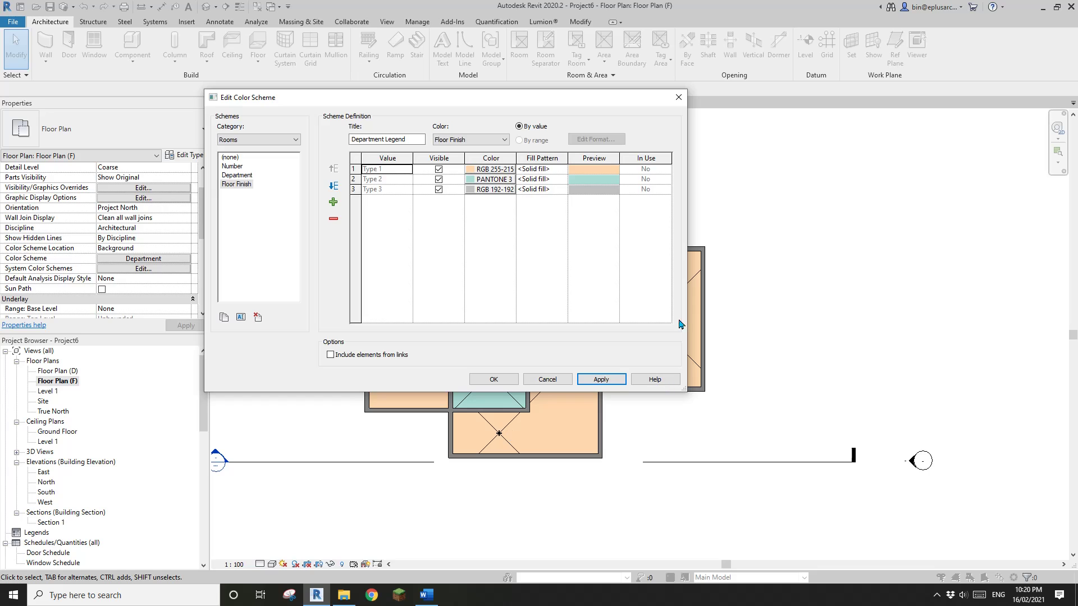
pyautogui.moveTo(423, 99); pyautogui.dragTo(348, 109)
# - Remove the Type 1, Type 2 and Type 3 entries from the Floor Finish color scheme
pyautogui.click(306, 178)
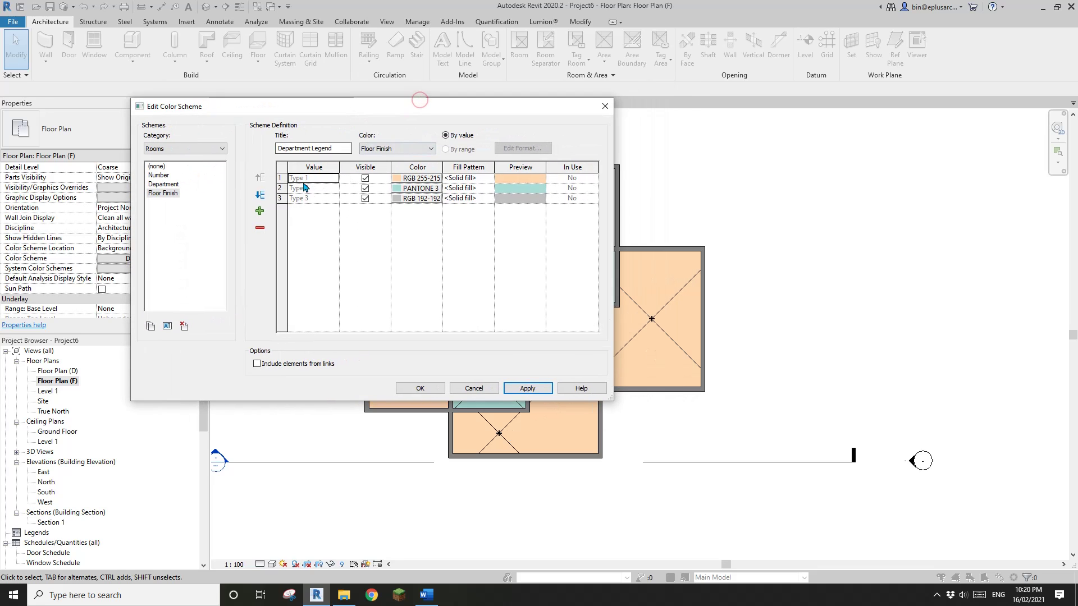
pyautogui.click(265, 231)
pyautogui.click(568, 298)
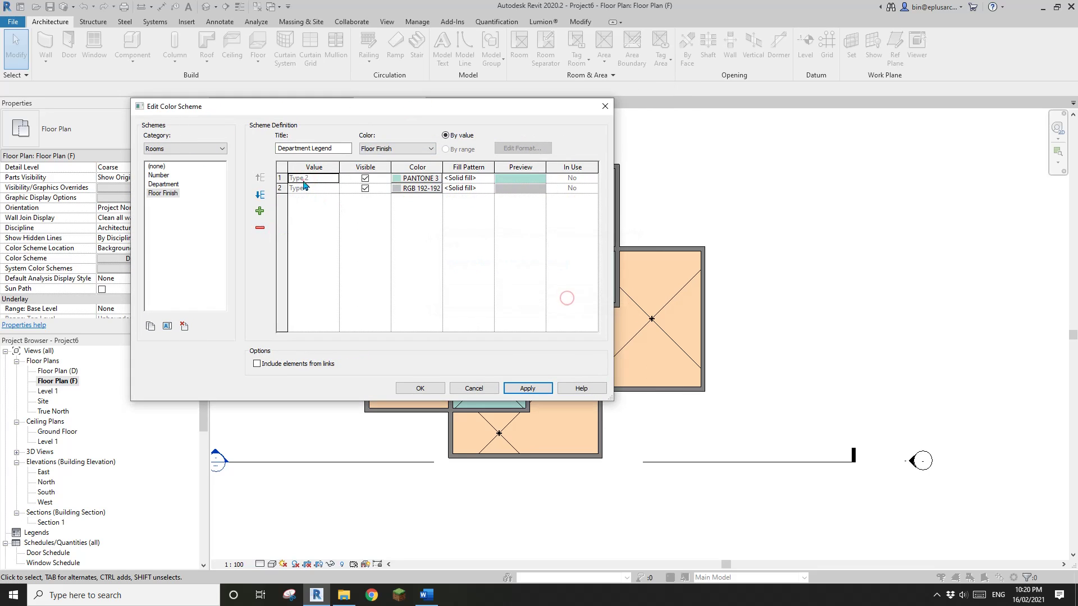
pyautogui.click(260, 228)
pyautogui.click(566, 297)
pyautogui.click(313, 178)
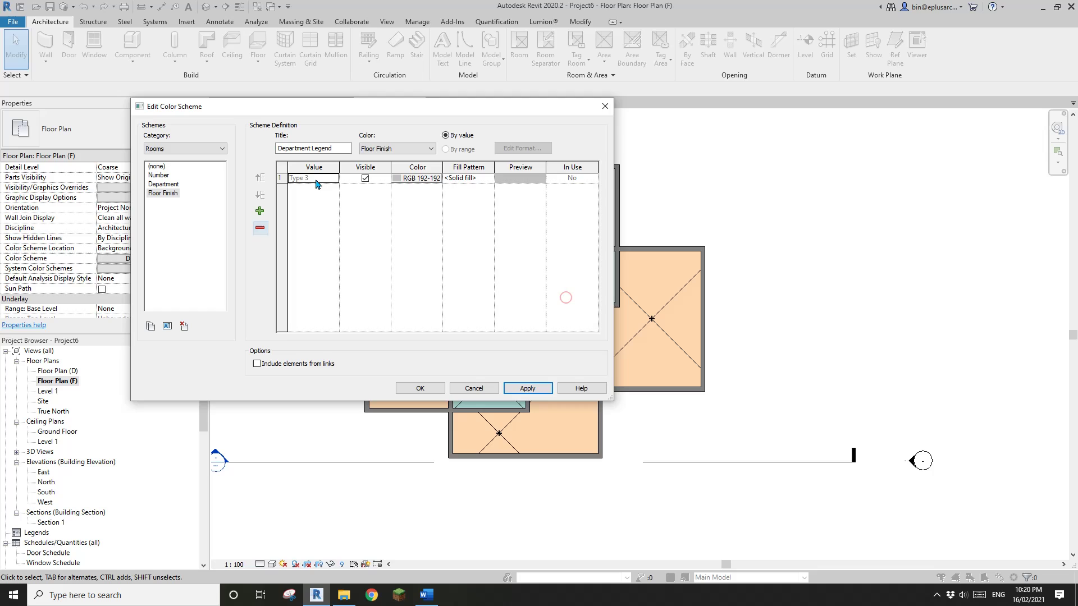
pyautogui.click(259, 229)
pyautogui.click(566, 297)
# - Add an entry named Timver to the Floor Finish color scheme
pyautogui.click(259, 212)
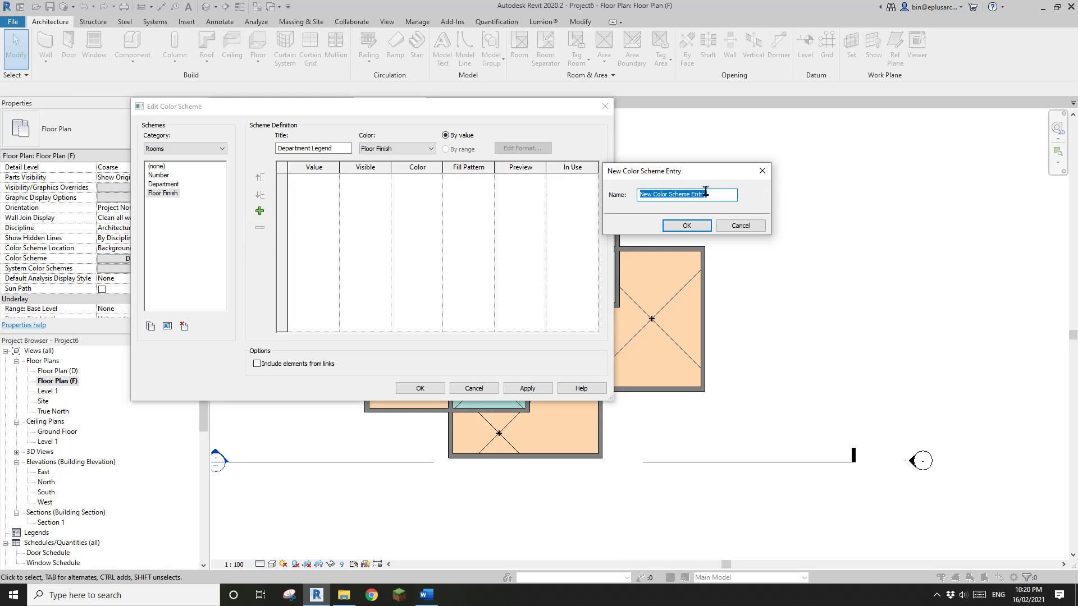
pyautogui.write('Timver')
pyautogui.press('Return')
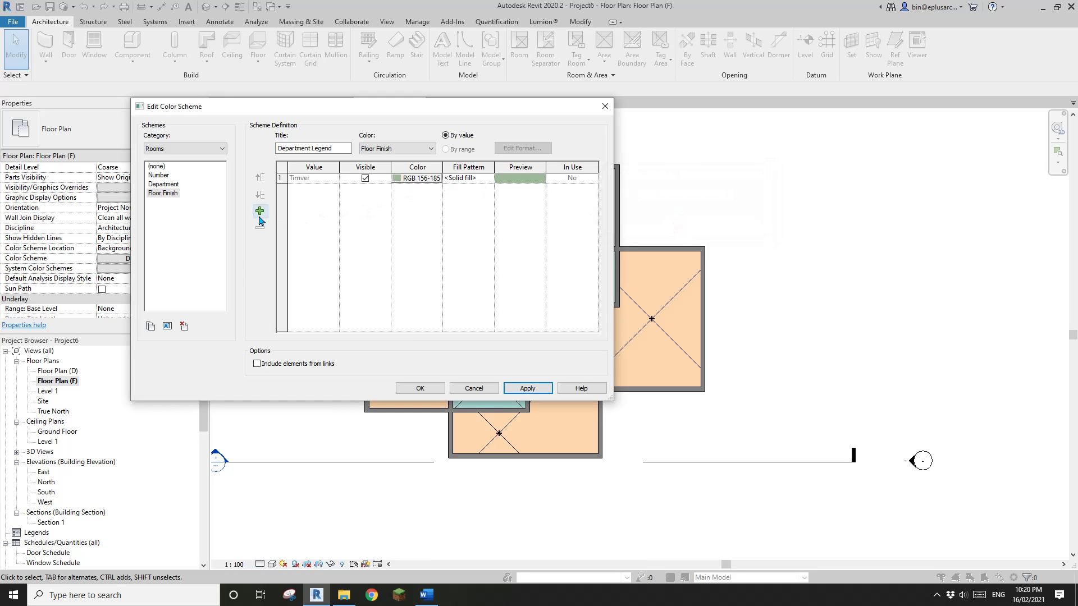
# - Add entries named Tile and Carpet to the Floor Finish color scheme
pyautogui.click(259, 213)
pyautogui.write('T')
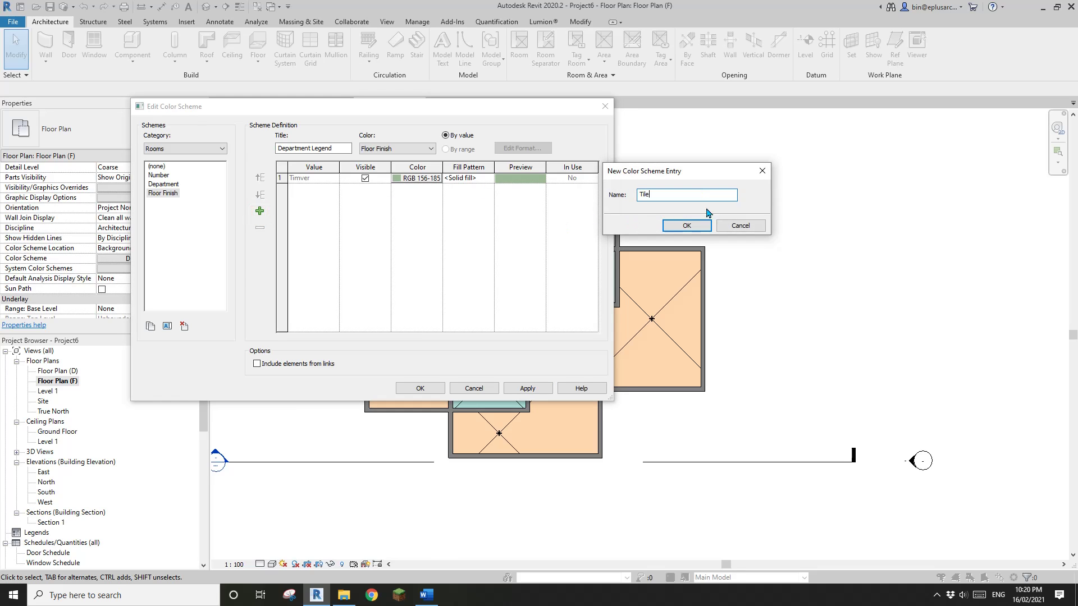
pyautogui.write('ile')
pyautogui.click(686, 225)
pyautogui.click(259, 212)
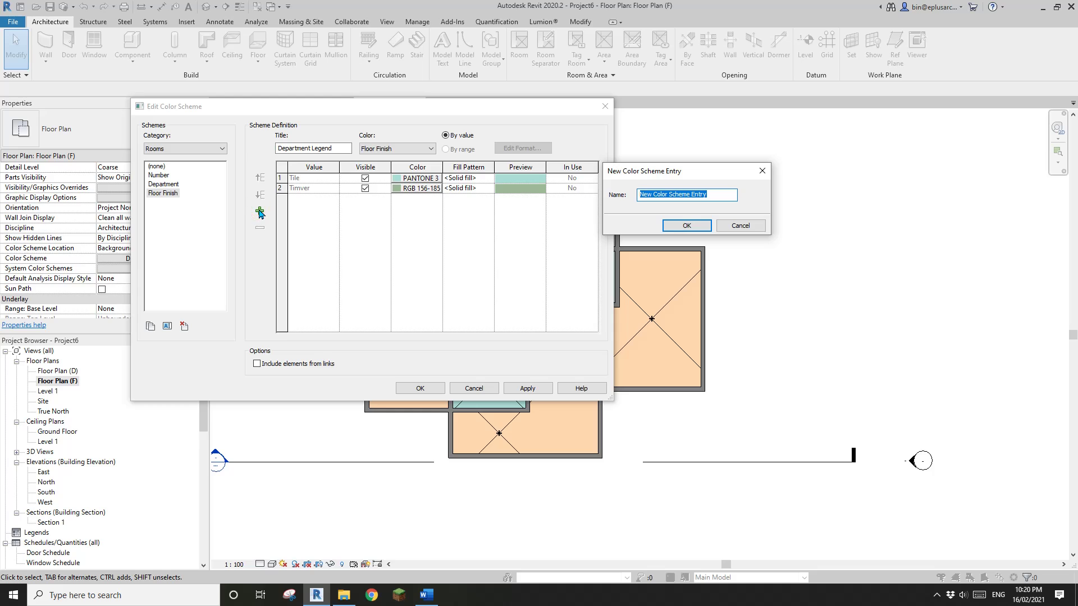
pyautogui.write('Carpet')
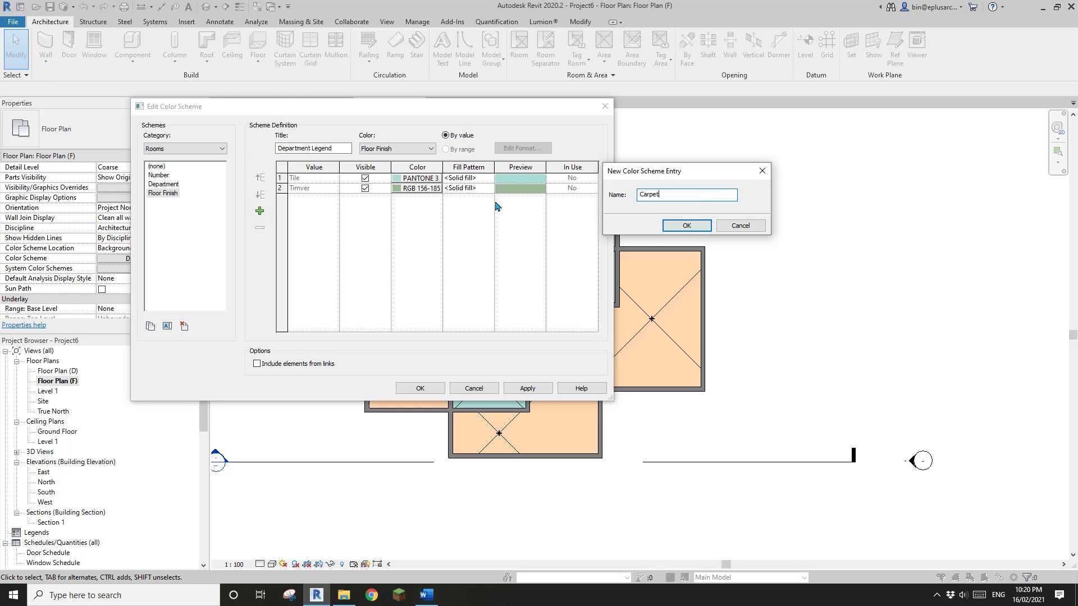
pyautogui.click(686, 225)
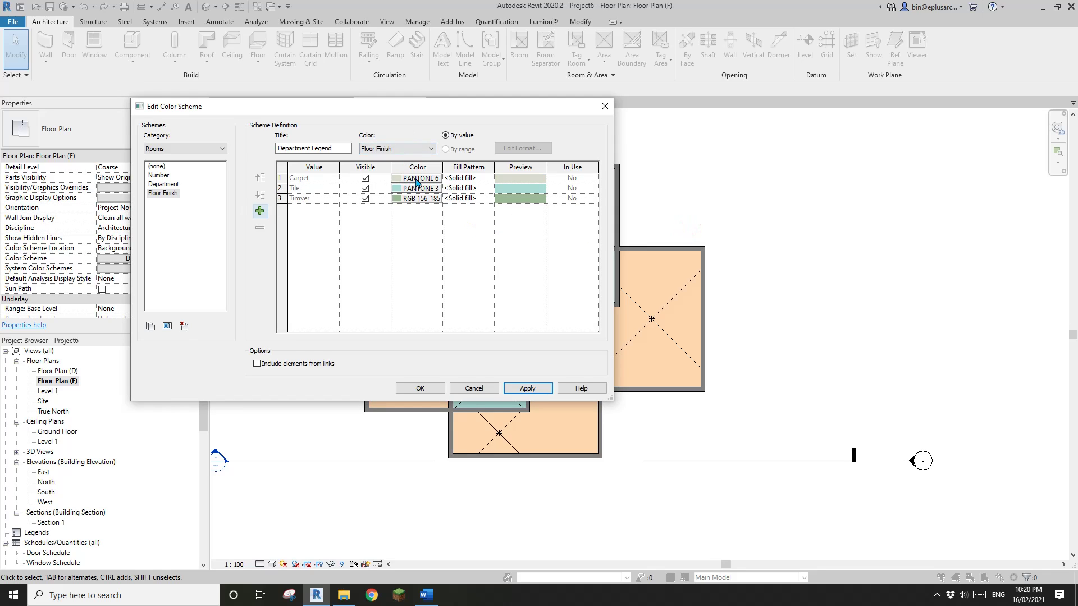
# - Set the Carpet entry's color to gray RGB 128-128-128 and its fill pattern to Sand - Dense
pyautogui.moveTo(453, 110); pyautogui.dragTo(445, 116)
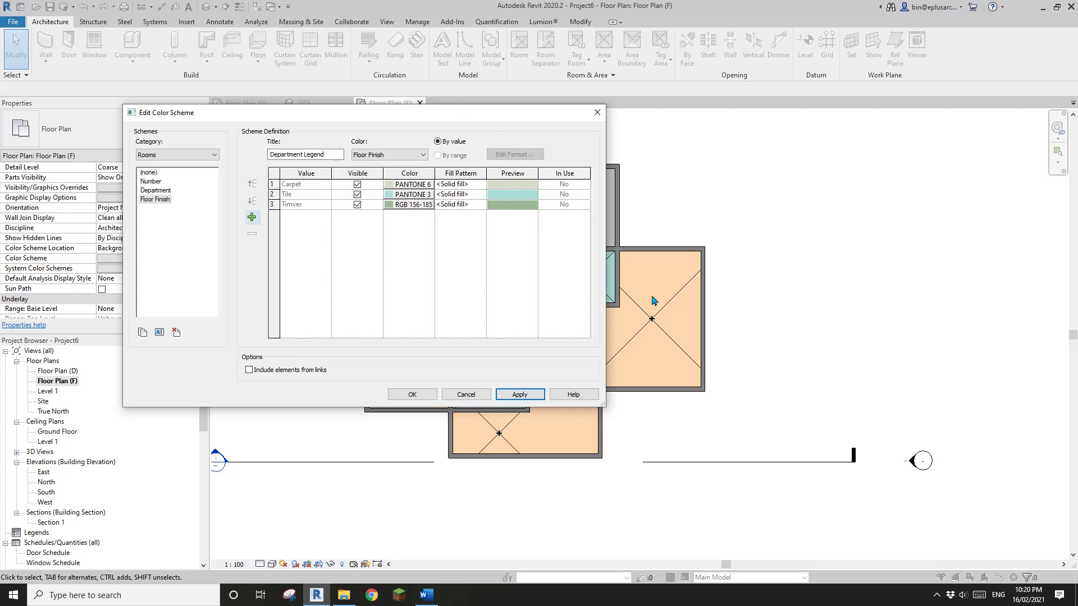
pyautogui.click(409, 189)
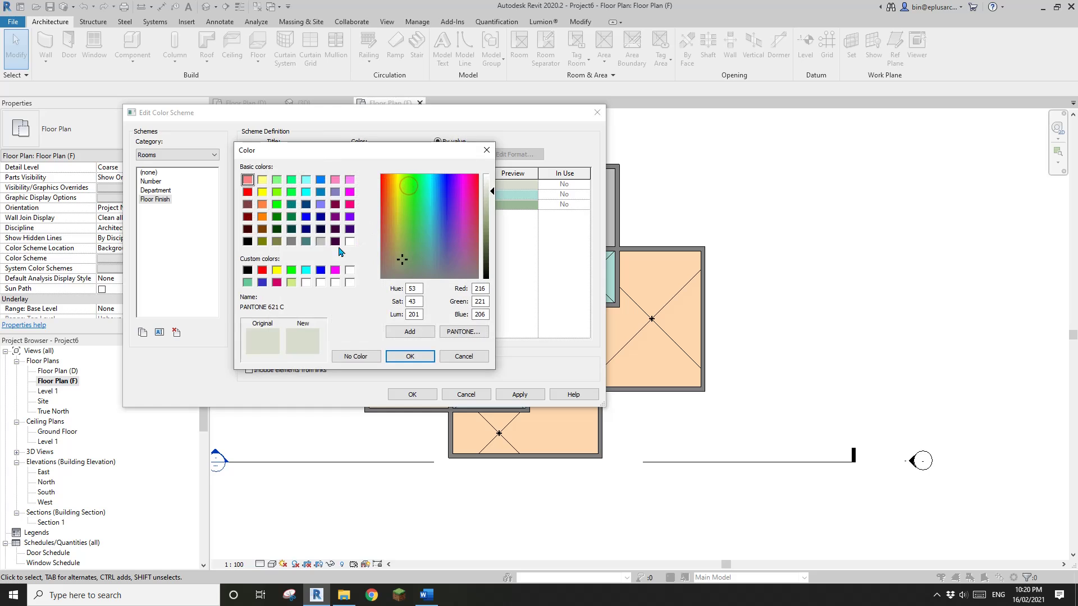
pyautogui.click(320, 242)
pyautogui.click(292, 240)
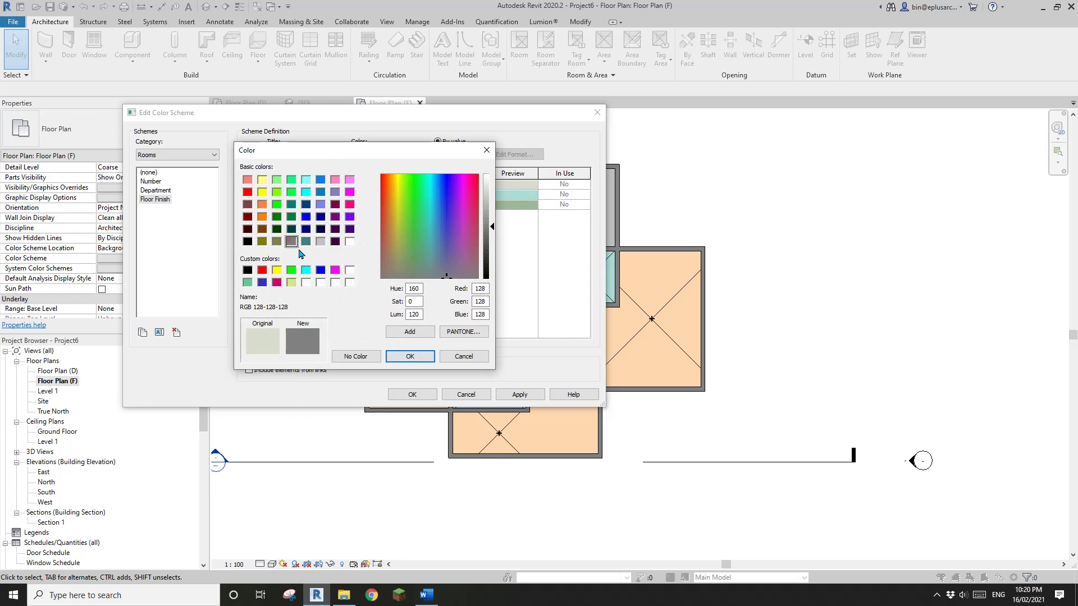
pyautogui.click(410, 356)
pyautogui.click(481, 187)
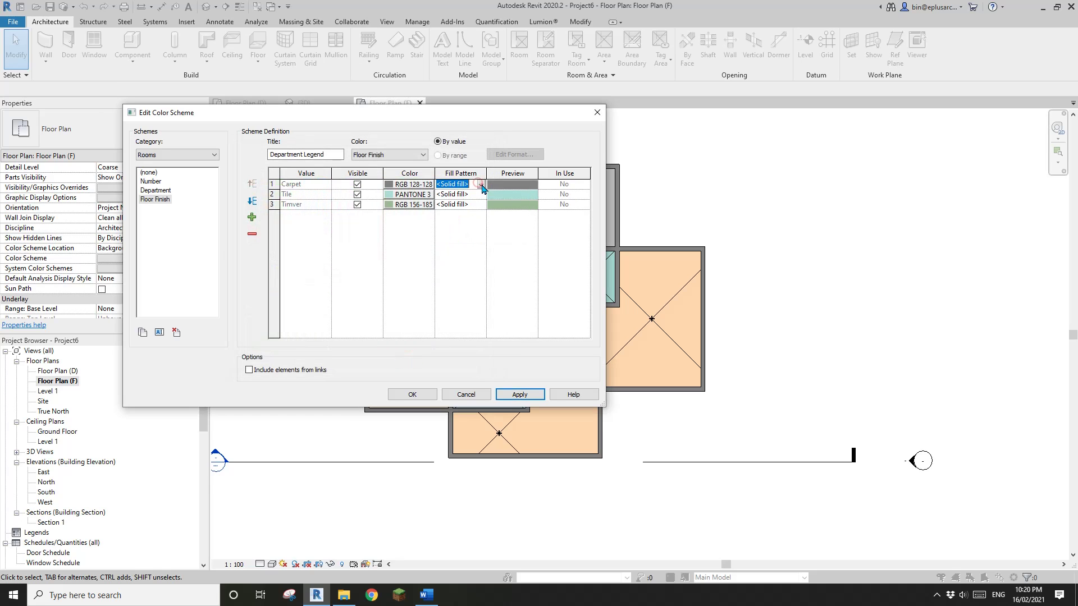
pyautogui.click(481, 184)
pyautogui.write('Sand')
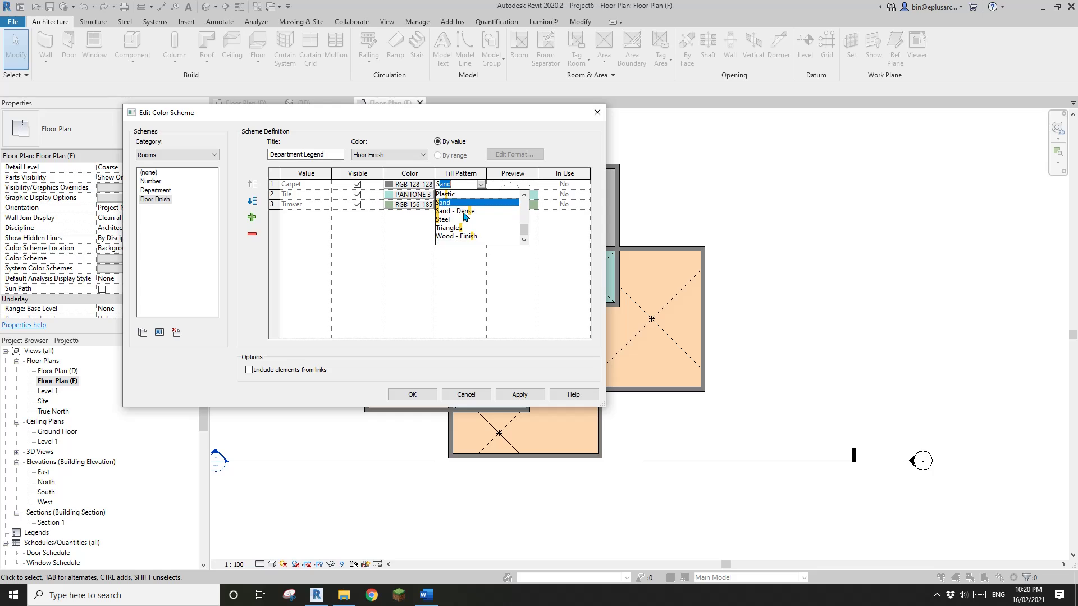
pyautogui.click(465, 218)
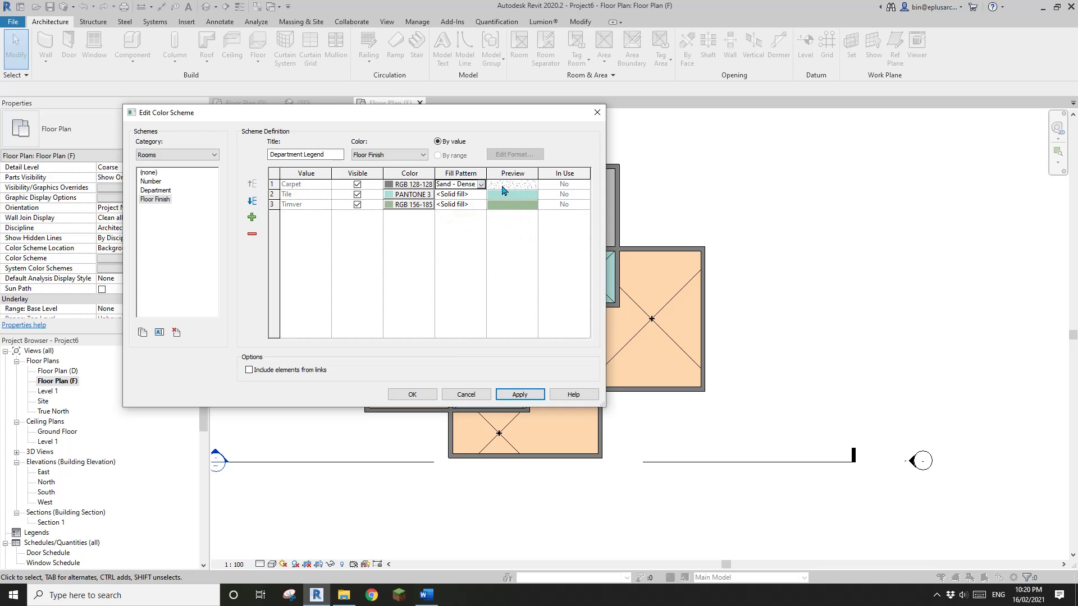
# - Set the Tile entry's color to gray RGB 128-128-128 and its fill pattern to Crosshatch
pyautogui.click(413, 195)
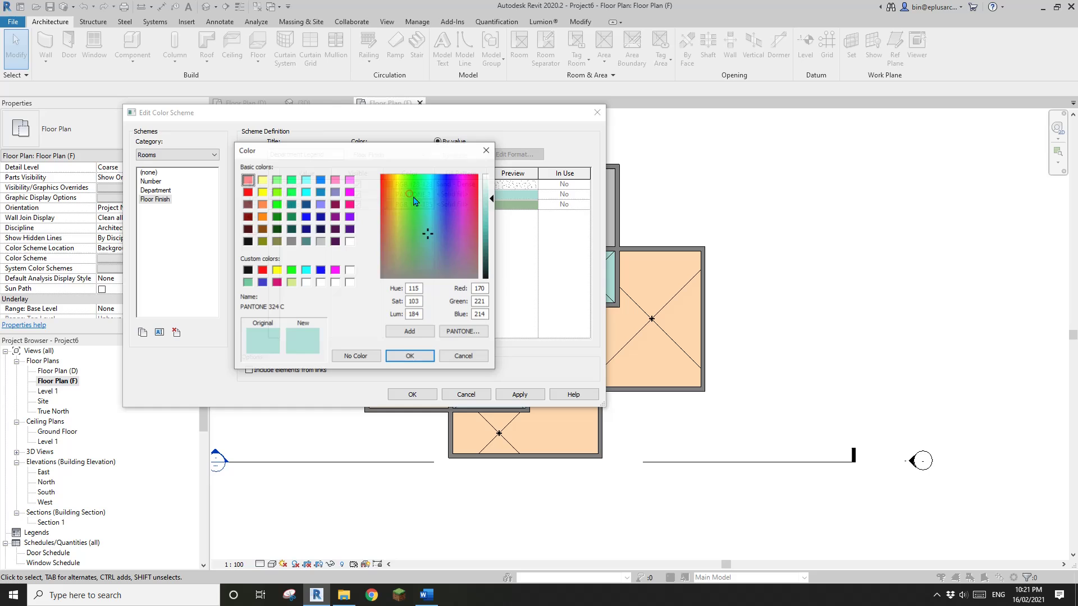
pyautogui.click(290, 243)
pyautogui.click(410, 356)
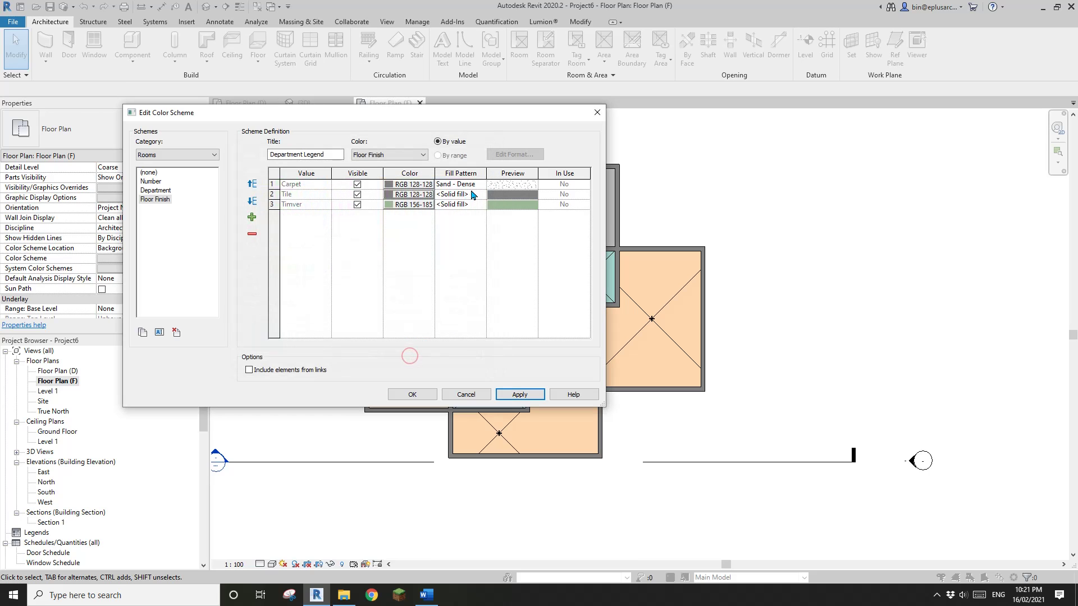
pyautogui.click(478, 194)
pyautogui.click(481, 195)
pyautogui.click(458, 246)
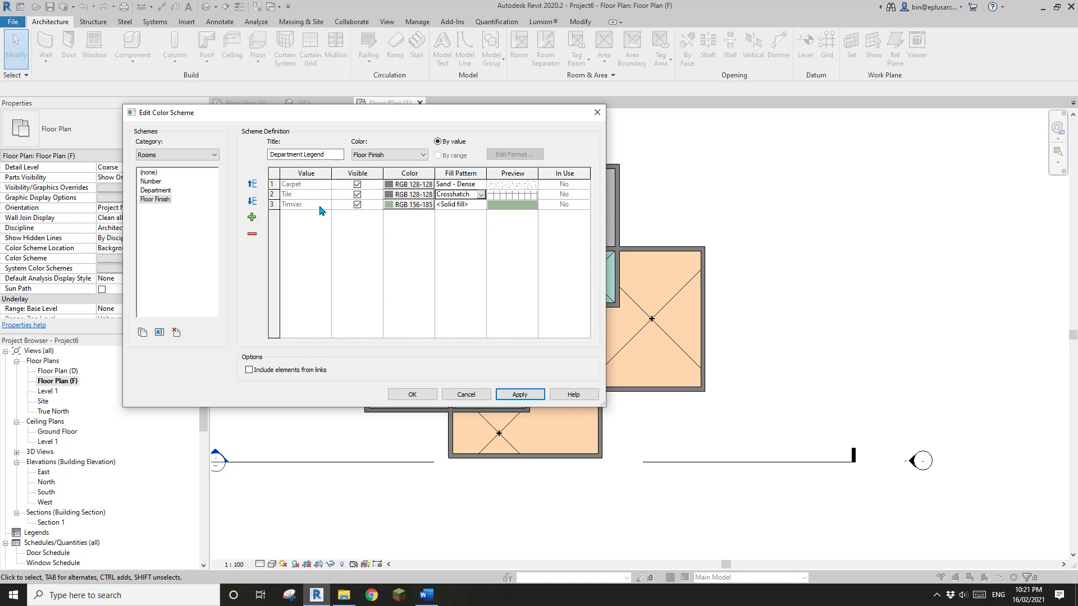
# - Replace the misspelled Timver entry in the Floor Finish scheme with a new entry named Timber
pyautogui.click(300, 205)
pyautogui.click(158, 333)
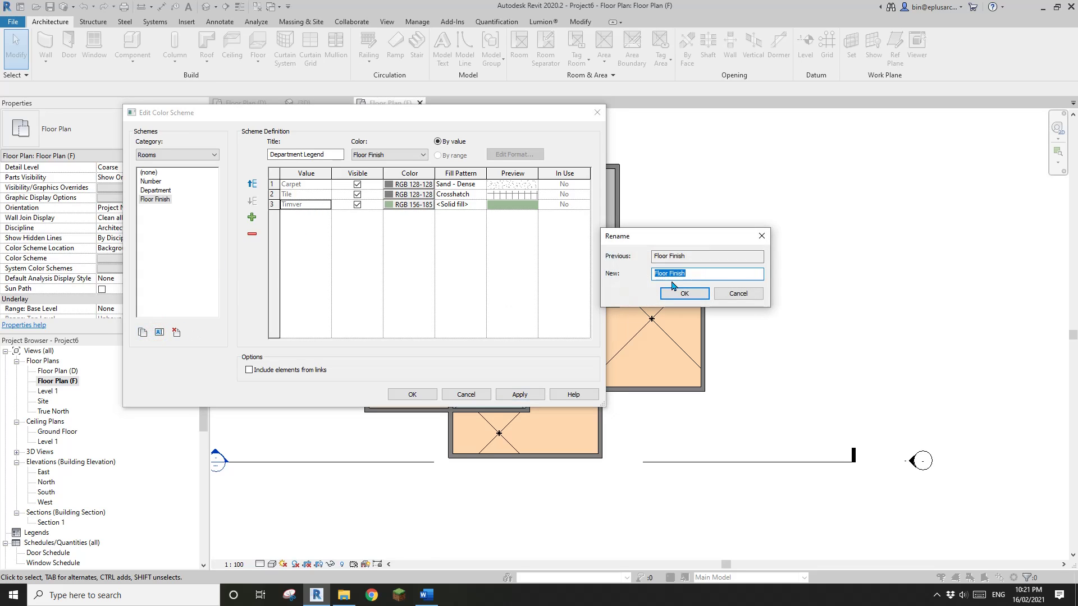
pyautogui.click(740, 294)
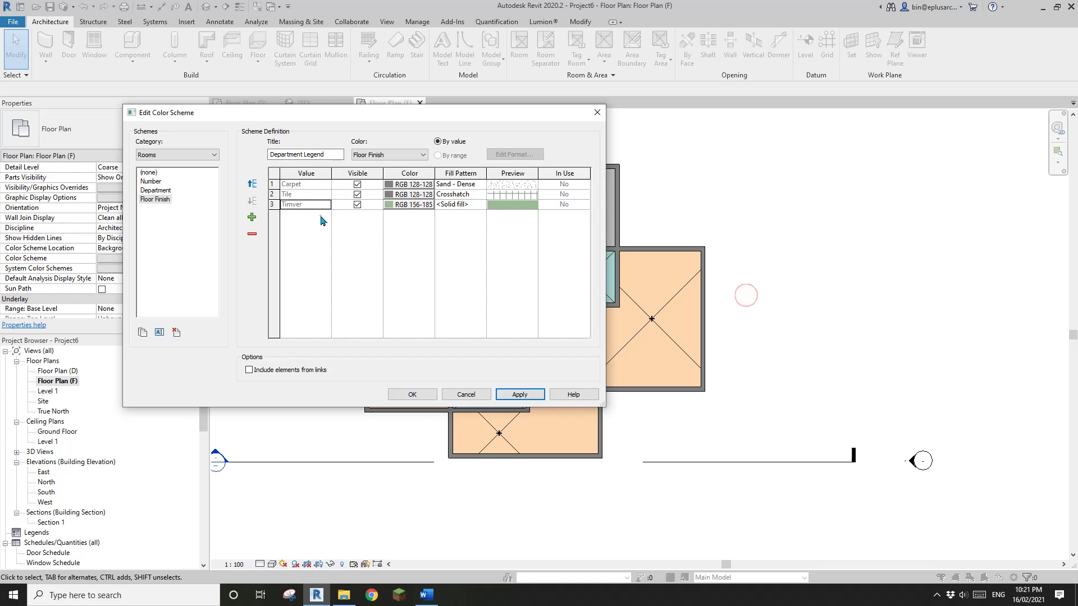
pyautogui.click(252, 234)
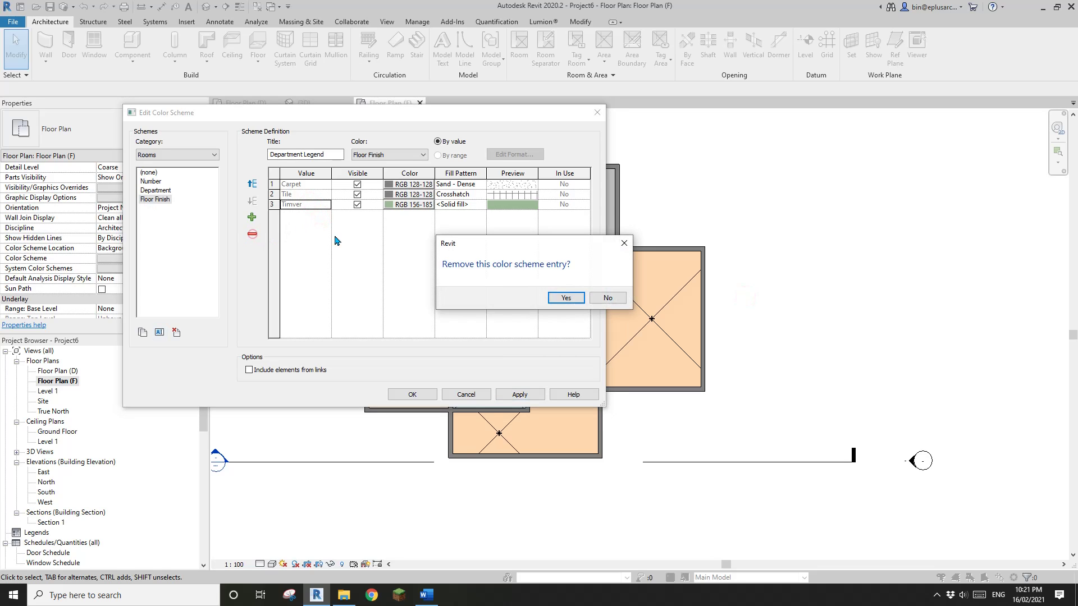
pyautogui.click(570, 296)
pyautogui.click(252, 218)
pyautogui.write('Timber')
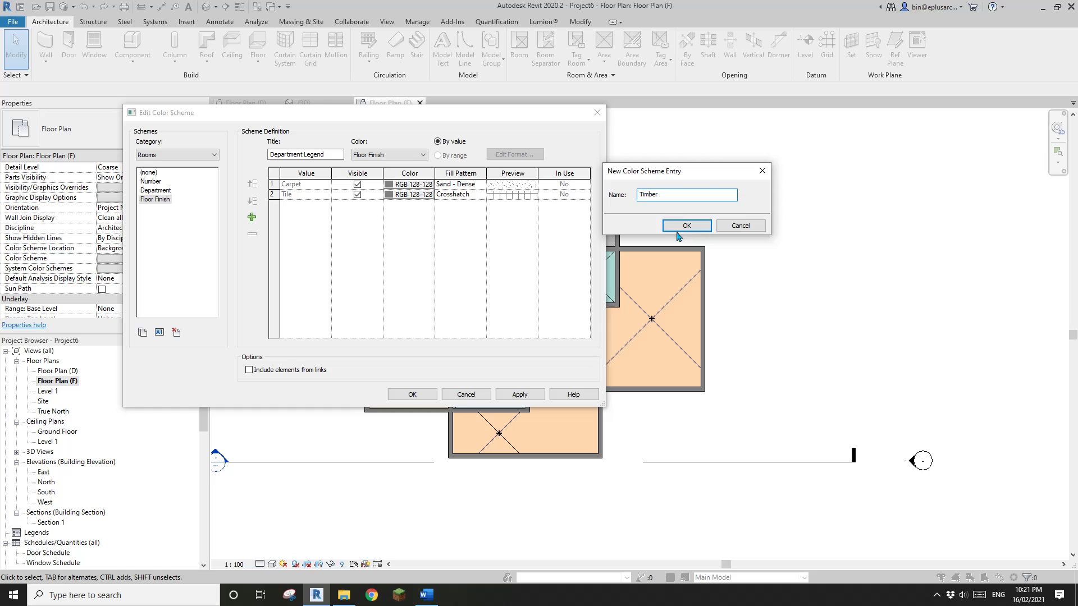
pyautogui.click(683, 226)
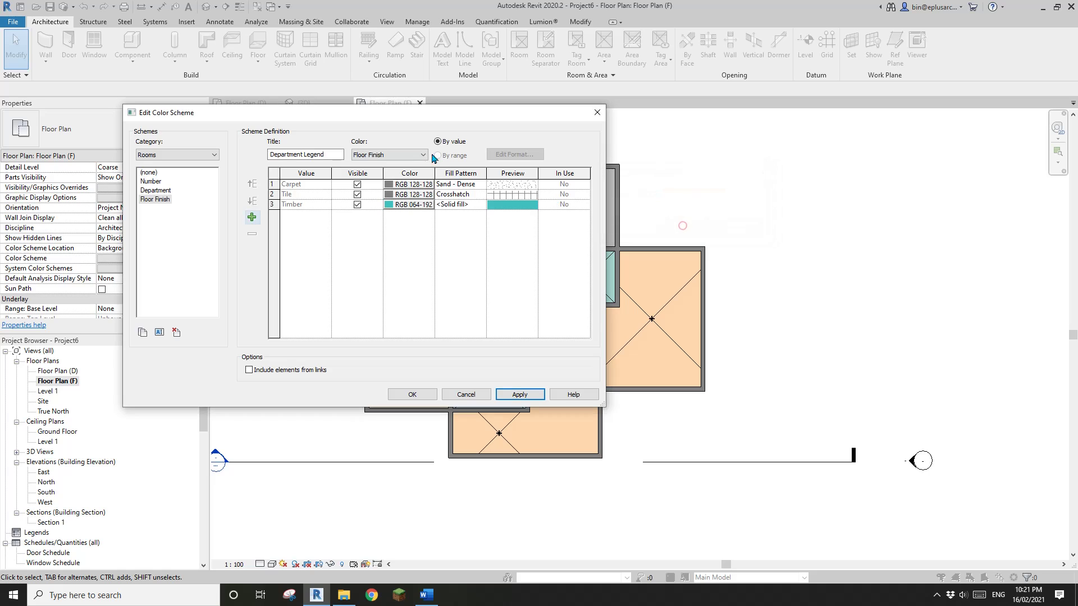
# - Give the Timber entry gray RGB 128-128-128 and the Horizontal 1.5mm fill pattern, and accept the Floor Finish scheme for the view
pyautogui.click(403, 206)
pyautogui.click(291, 242)
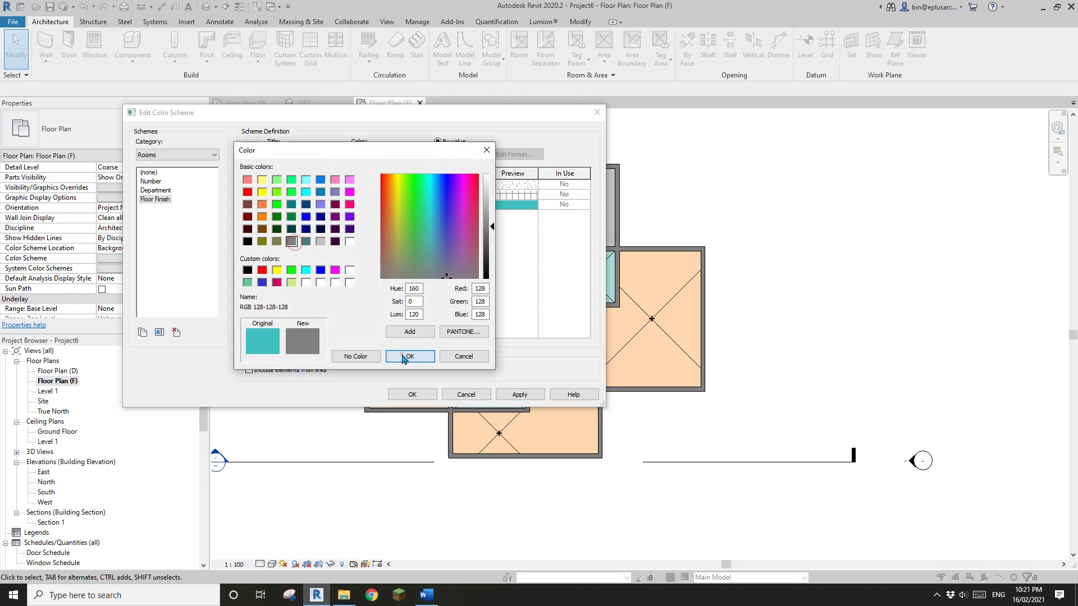
pyautogui.click(404, 357)
pyautogui.click(481, 204)
pyautogui.click(481, 205)
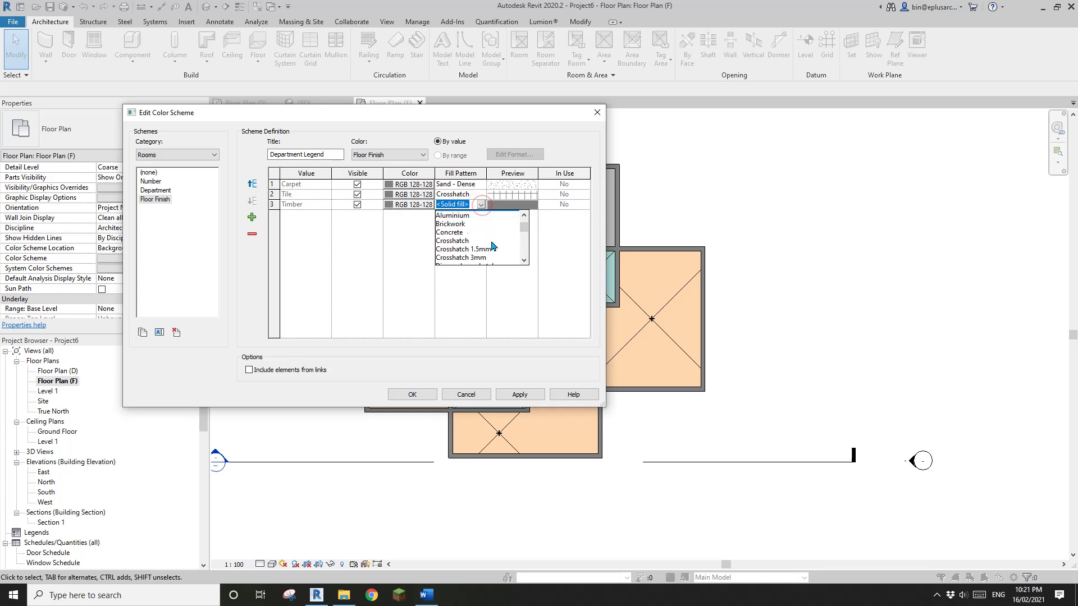
pyautogui.moveTo(524, 227)
pyautogui.mouseDown()
pyautogui.moveTo(529, 255)
pyautogui.moveTo(529, 246)
pyautogui.mouseUp()
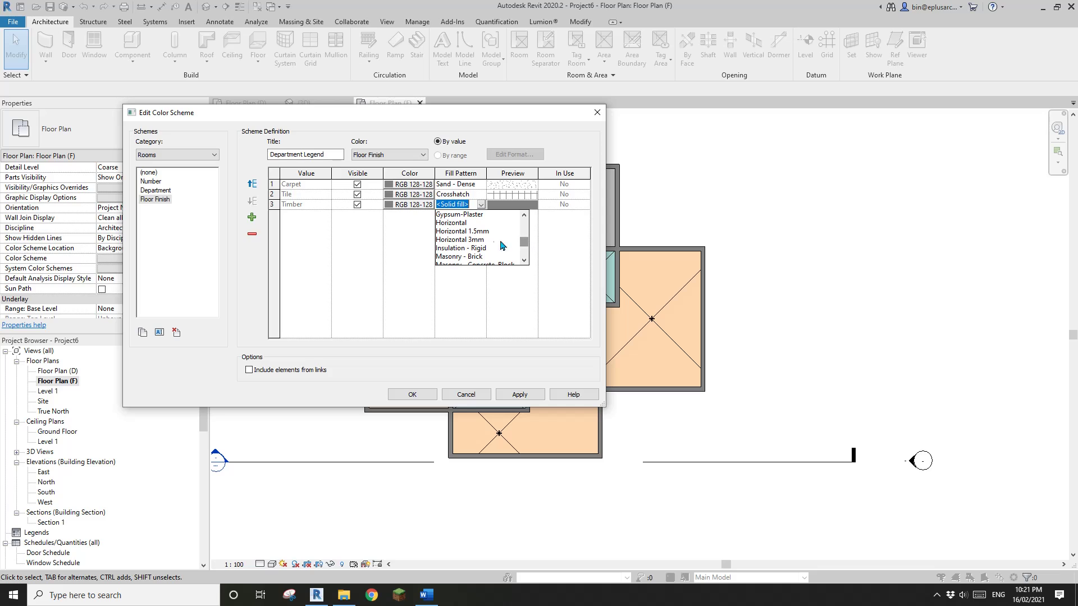
pyautogui.click(474, 232)
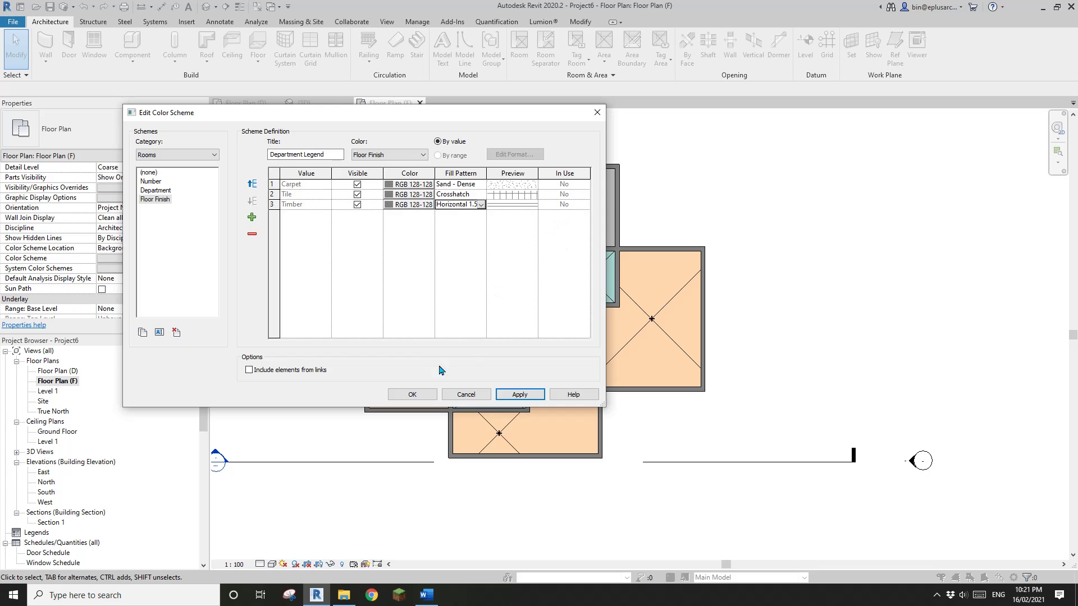
pyautogui.click(414, 394)
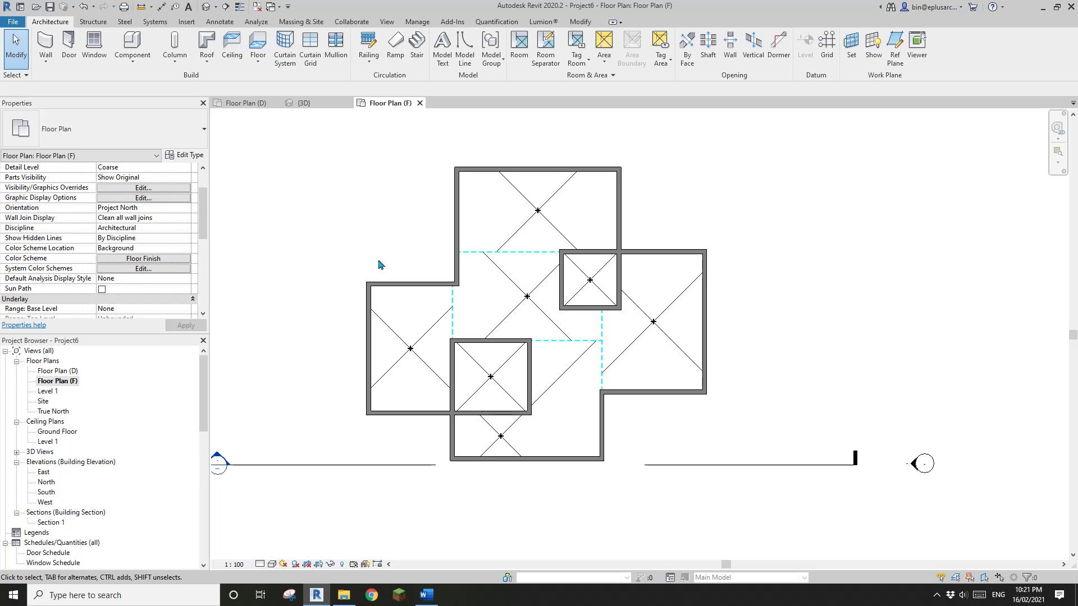
# - Set the Floor Finish of the east, central, south and west rooms to Carpet
pyautogui.click(638, 331)
pyautogui.keyDown('ctrl'); pyautogui.click(527, 326); pyautogui.keyUp('ctrl')
pyautogui.keyDown('ctrl'); pyautogui.click(523, 362); pyautogui.keyUp('ctrl')
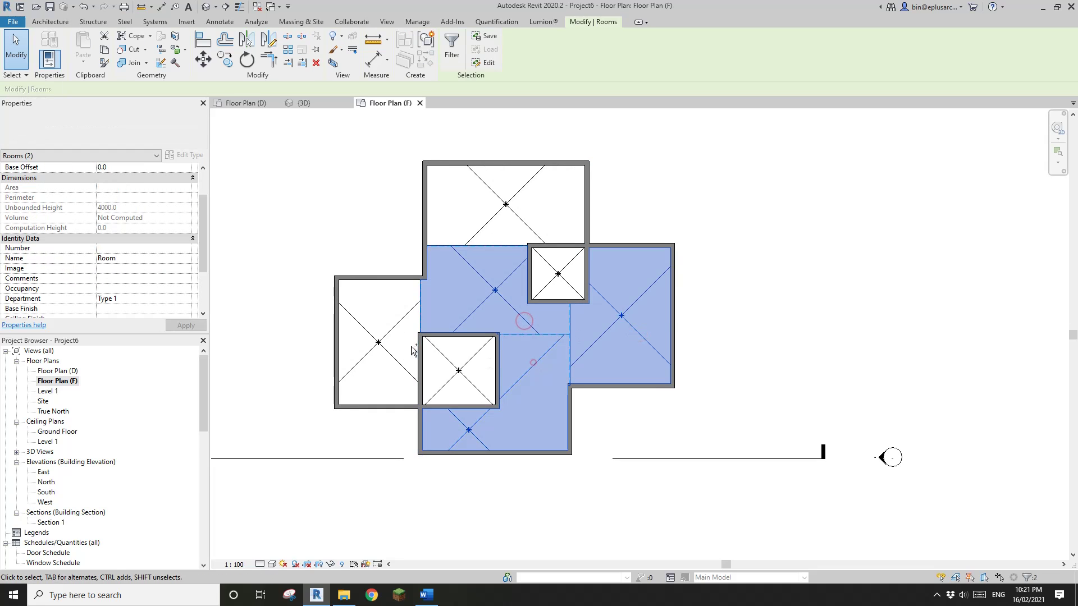
pyautogui.keyDown('ctrl'); pyautogui.click(390, 331); pyautogui.keyUp('ctrl')
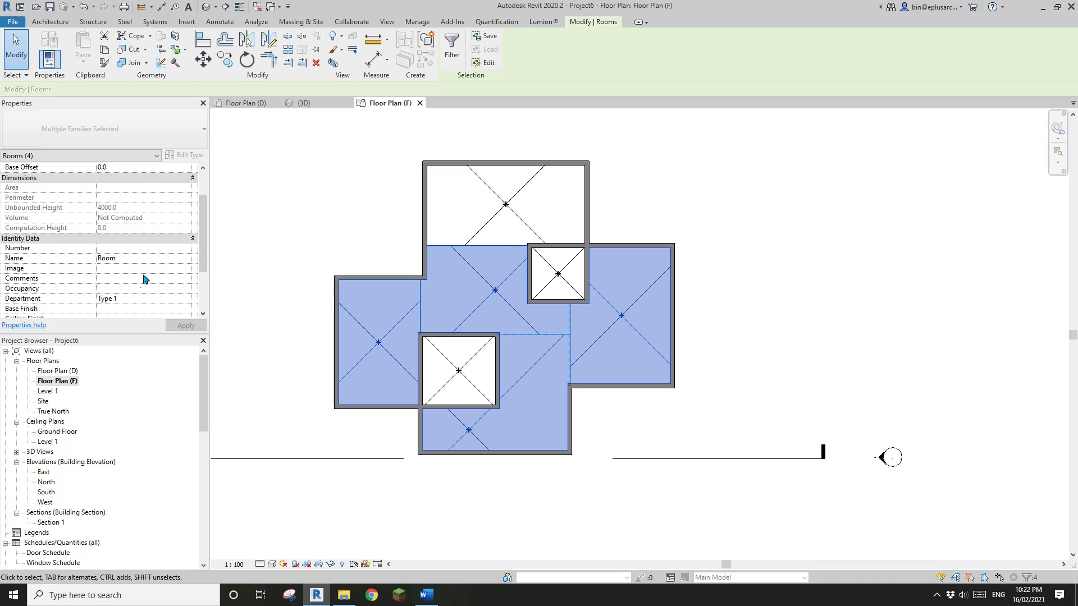
pyautogui.click(158, 301)
pyautogui.click(185, 298)
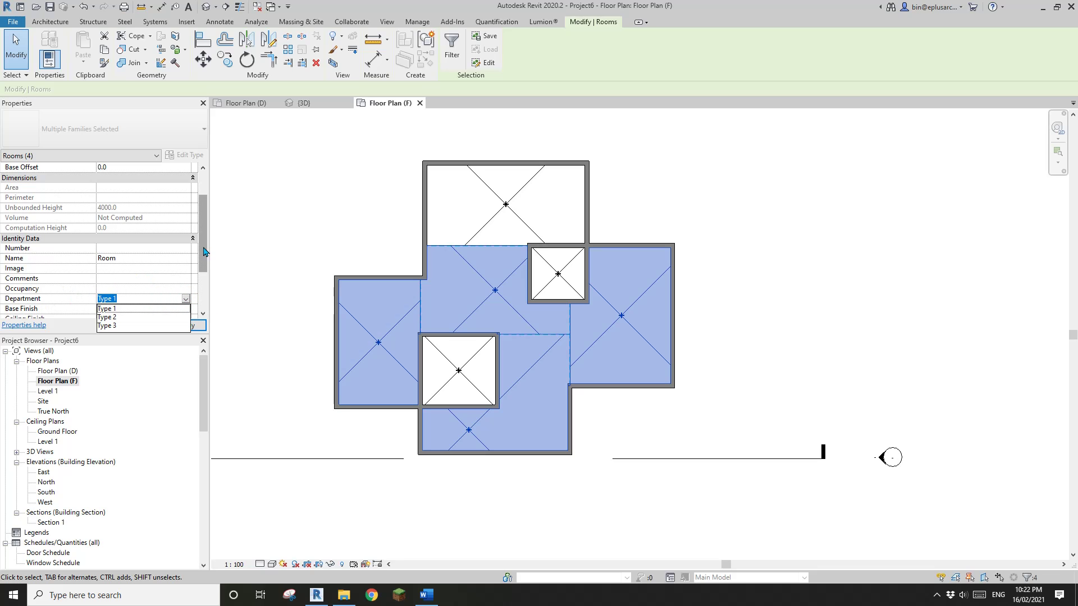
pyautogui.moveTo(202, 250); pyautogui.dragTo(204, 283)
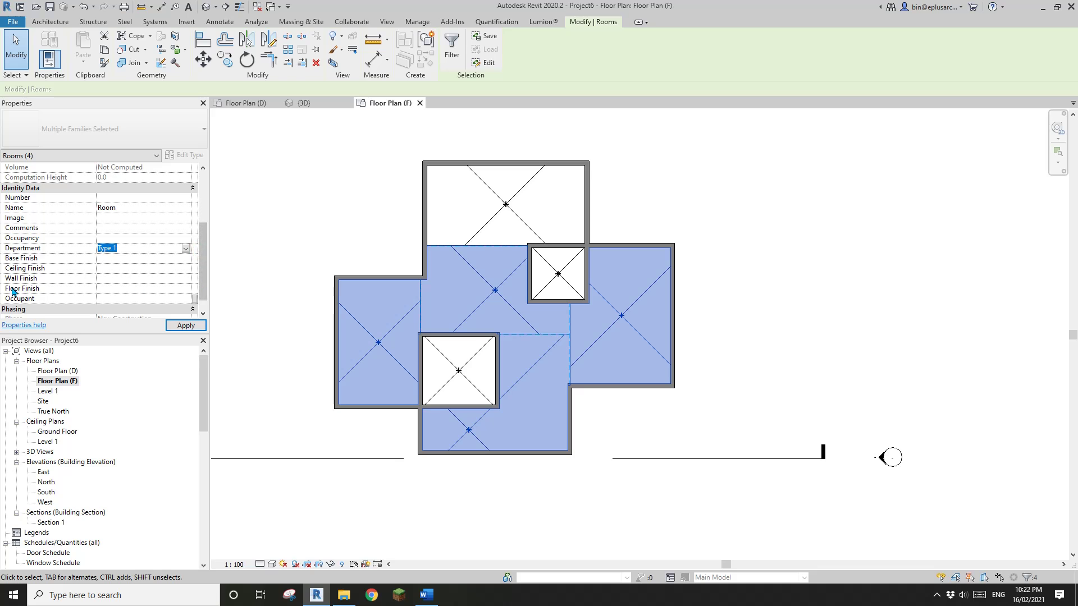
pyautogui.click(186, 289)
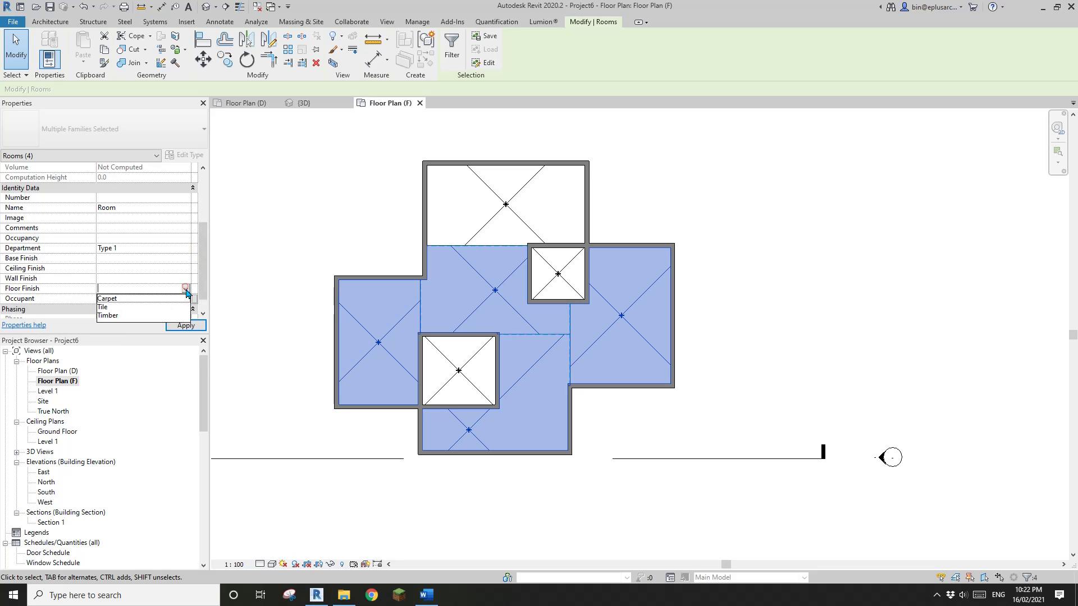
pyautogui.click(110, 300)
# - Set the Floor Finish of the two small walled rooms to Tile
pyautogui.click(565, 283)
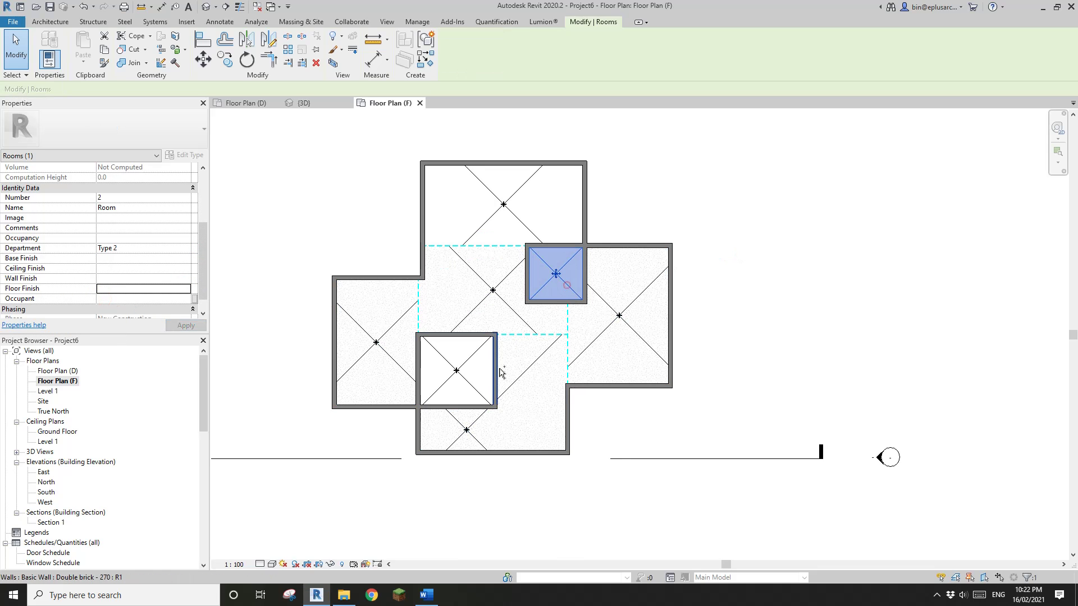
pyautogui.keyDown('ctrl'); pyautogui.click(473, 384); pyautogui.keyUp('ctrl')
pyautogui.click(186, 288)
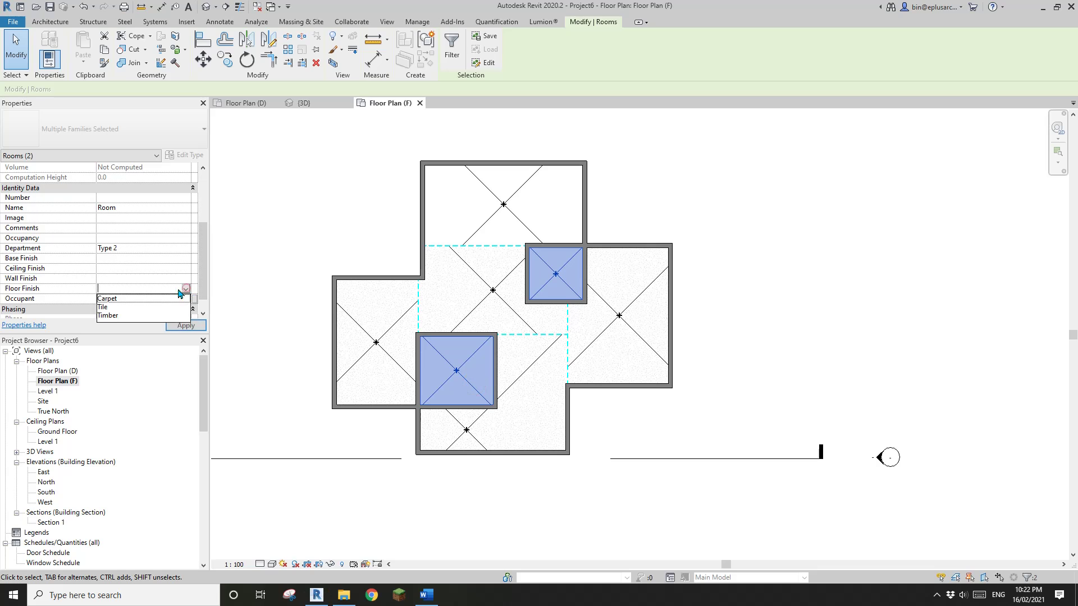
pyautogui.click(111, 308)
# - Set the Floor Finish of the north room and the central room to Timber
pyautogui.click(514, 222)
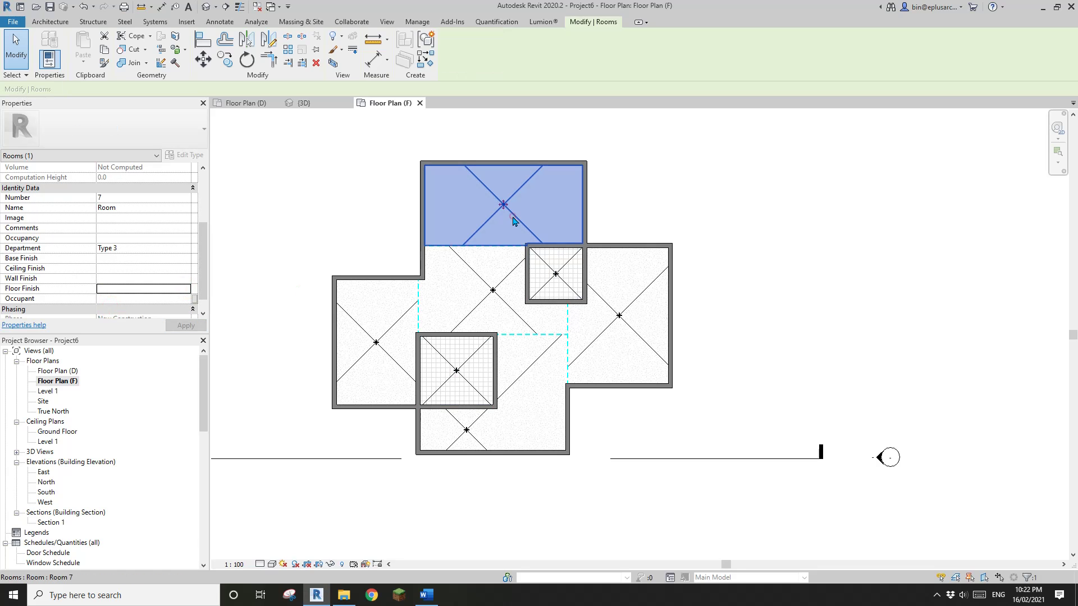
pyautogui.click(185, 288)
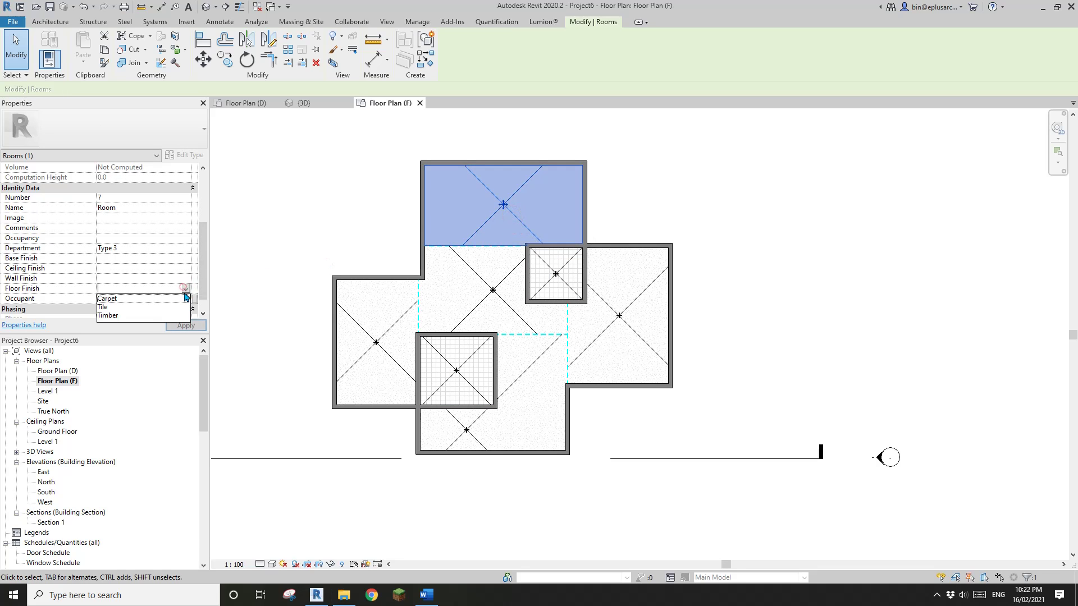
pyautogui.click(108, 316)
pyautogui.click(739, 203)
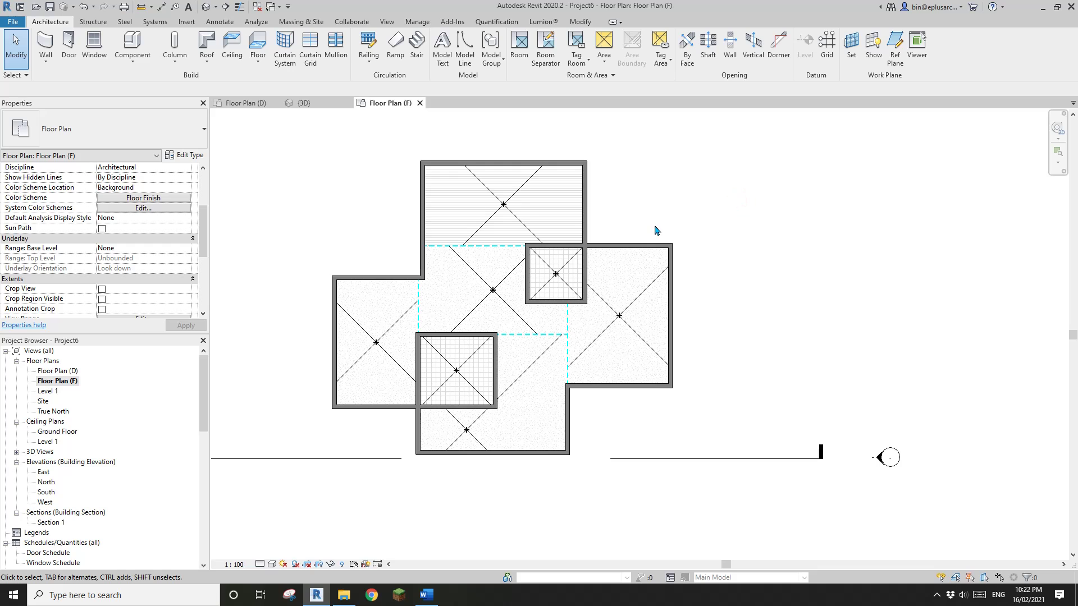
pyautogui.click(510, 276)
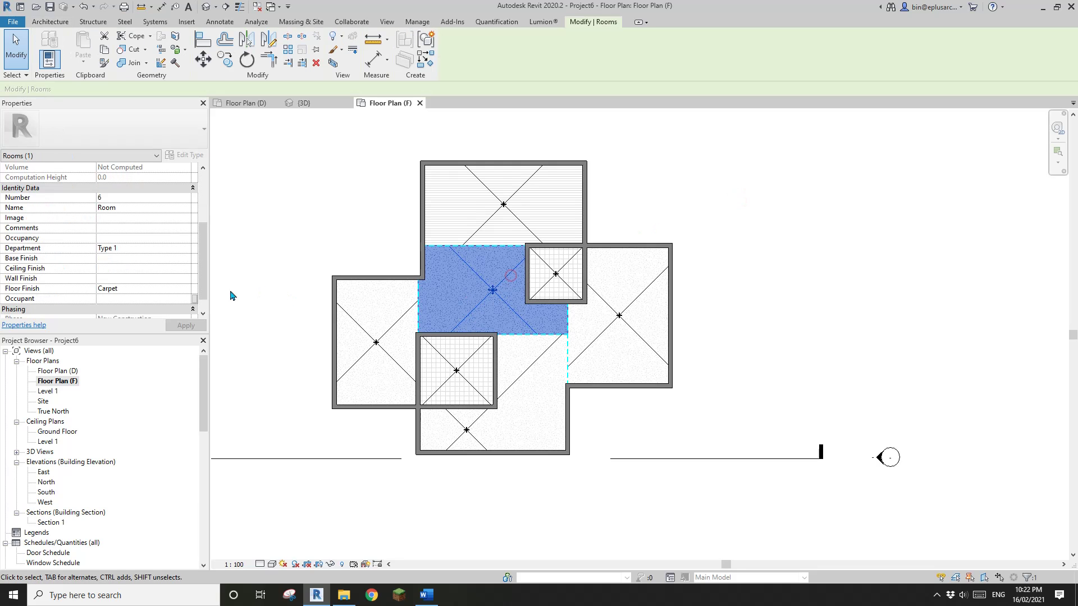
pyautogui.click(191, 294)
pyautogui.click(108, 316)
pyautogui.click(740, 195)
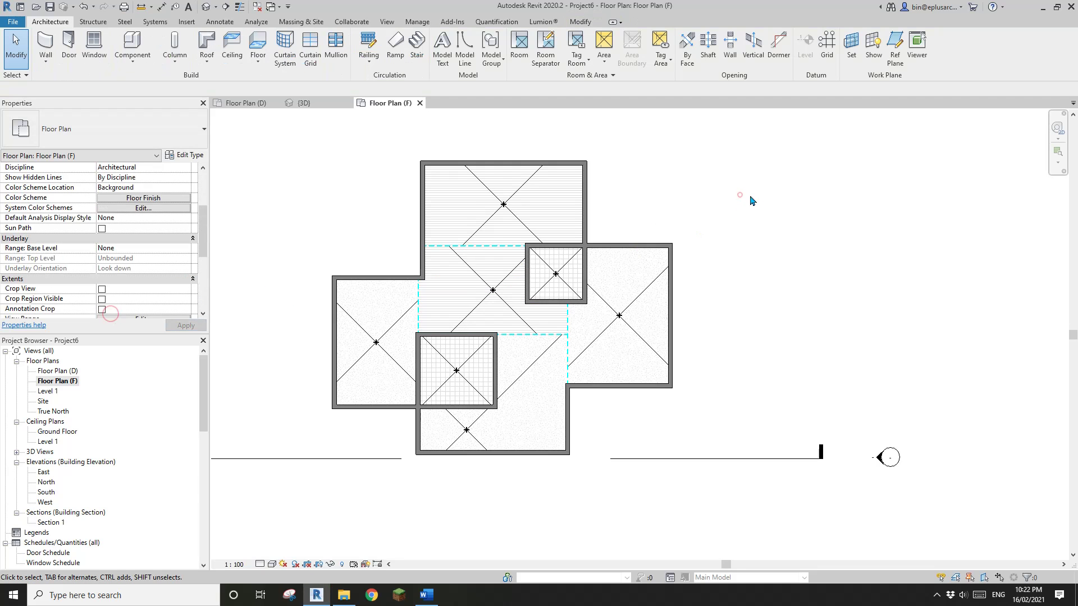
# - Examine the floor finish patterns in the rooms and the view's color scheme settings
pyautogui.moveTo(740, 194); pyautogui.dragTo(771, 196, button='middle')
pyautogui.scroll(-1, 542, 197)
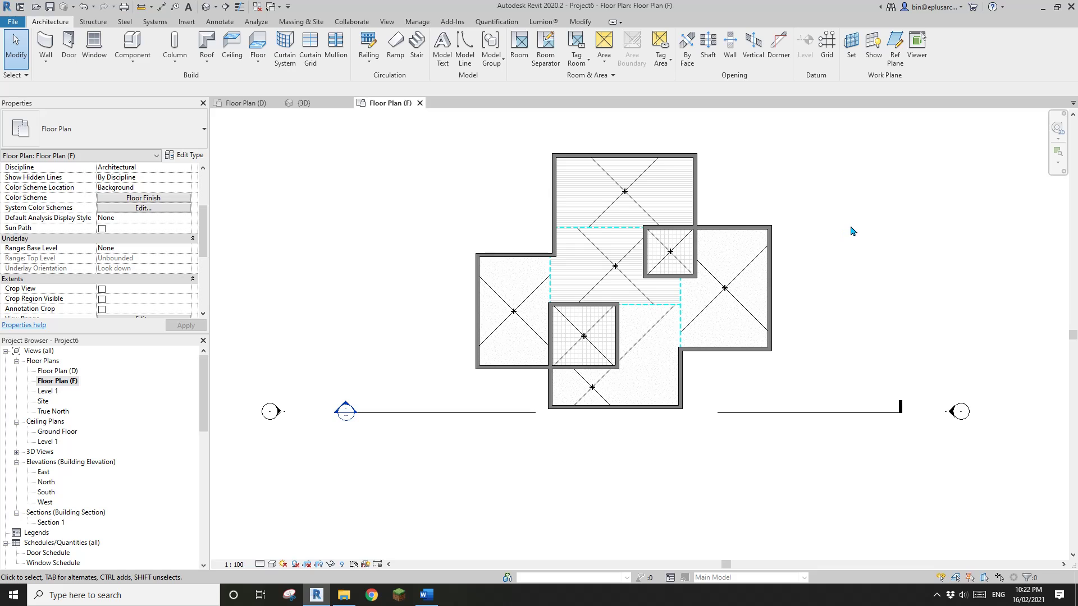
pyautogui.scroll(2, 491, 243)
pyautogui.moveTo(483, 244); pyautogui.dragTo(454, 248, button='middle')
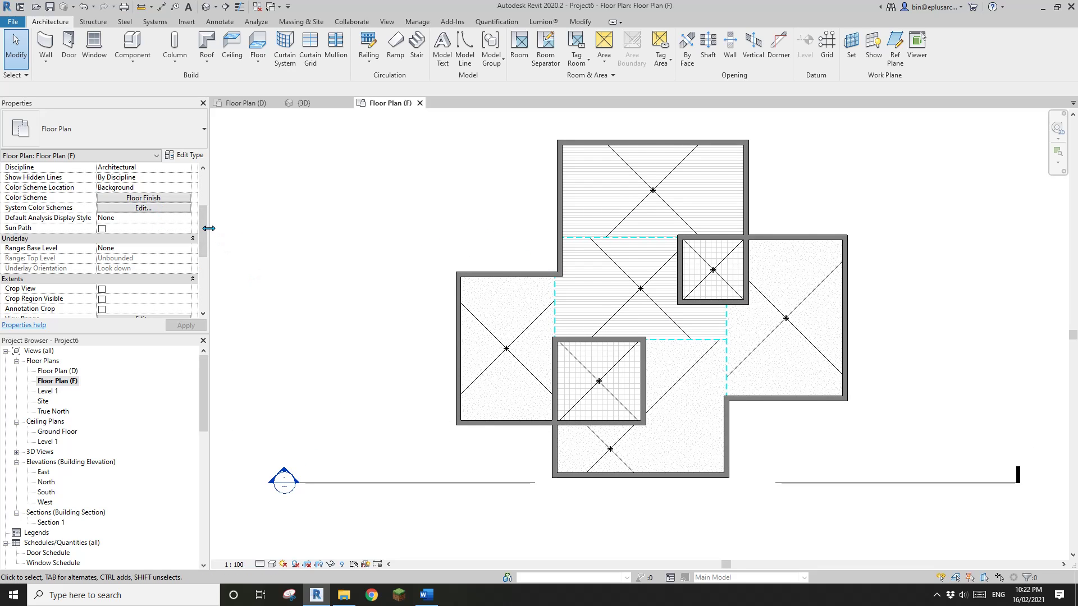
pyautogui.scroll(1, 208, 229)
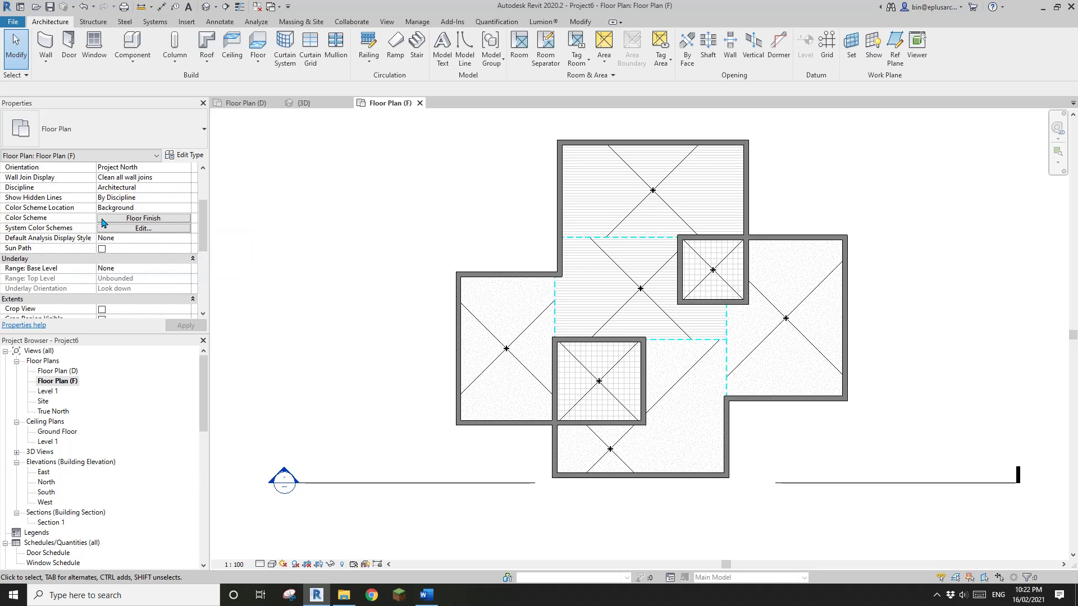
pyautogui.moveTo(408, 215); pyautogui.dragTo(400, 218, button='middle')
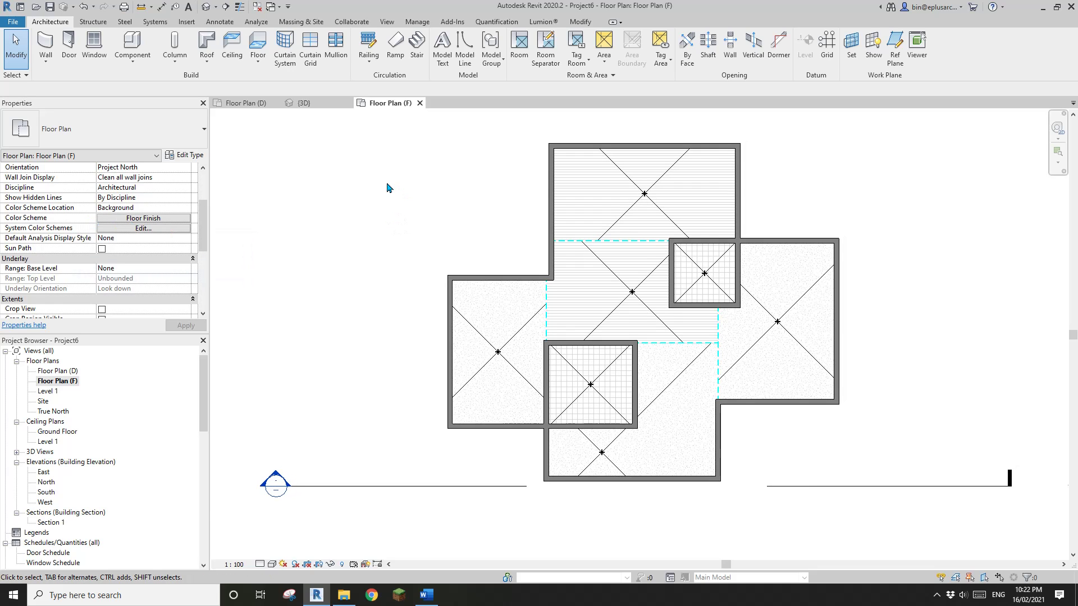
pyautogui.scroll(1, 632, 320)
pyautogui.moveTo(632, 320); pyautogui.dragTo(602, 313, button='middle')
pyautogui.scroll(2, 604, 323)
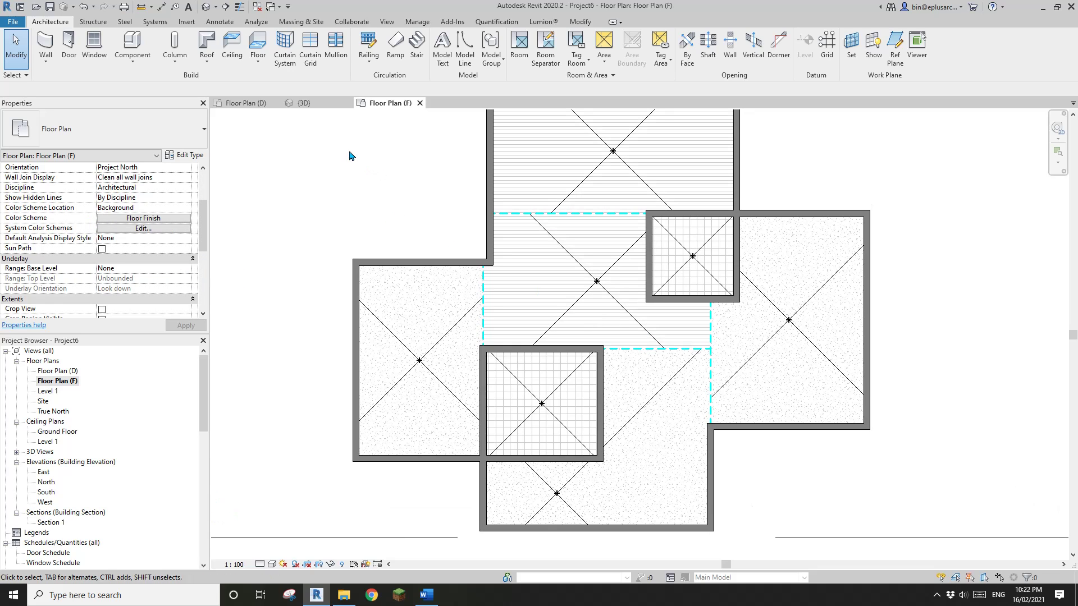
# - Place seven M_Desk 1525 x 762mm components across the timber and carpet rooms of the plan
pyautogui.click(132, 41)
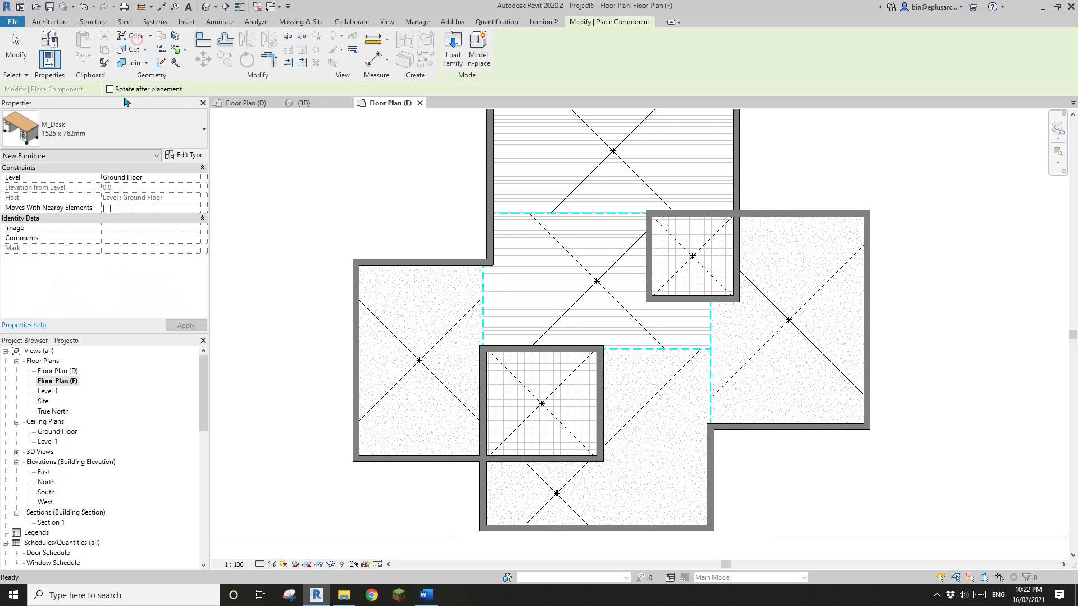
pyautogui.scroll(2, 620, 247)
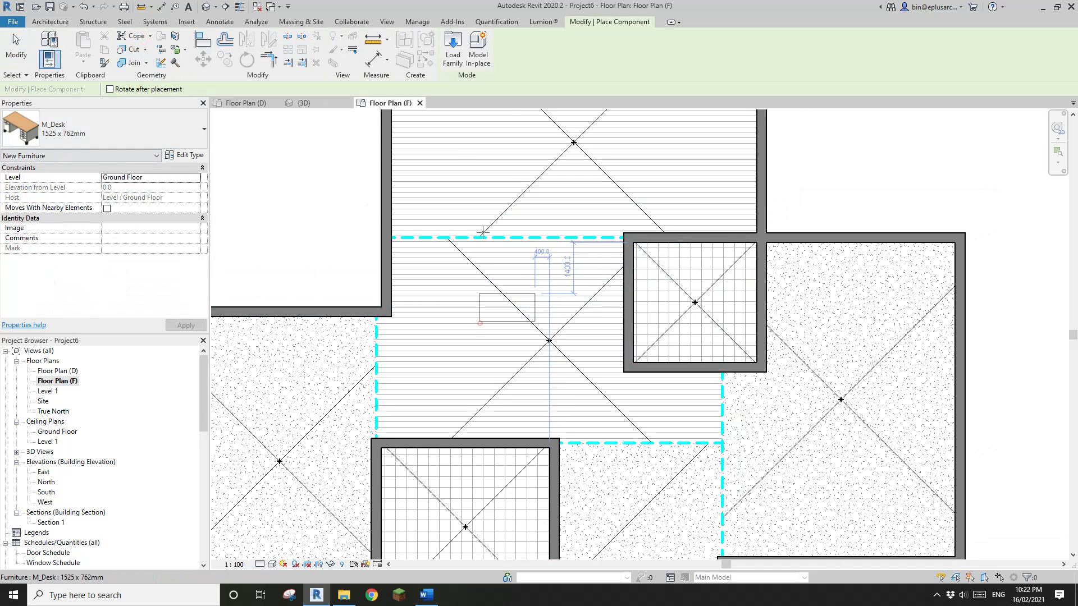
pyautogui.click(480, 322)
pyautogui.click(457, 172)
pyautogui.click(662, 163)
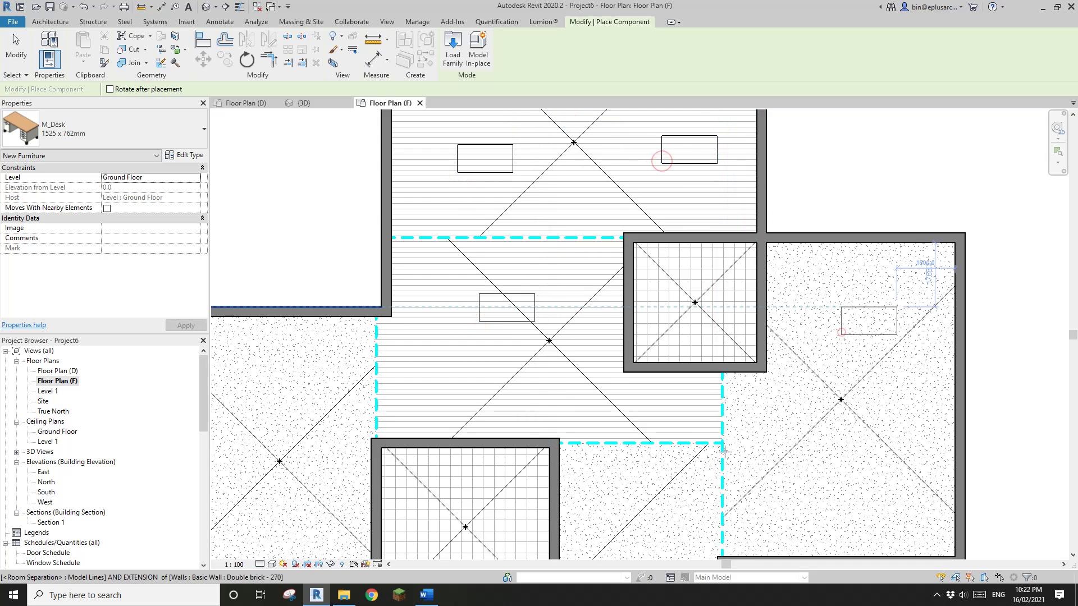
pyautogui.click(667, 488)
pyautogui.moveTo(724, 449); pyautogui.dragTo(900, 390, button='middle')
pyautogui.click(433, 332)
pyautogui.click(412, 422)
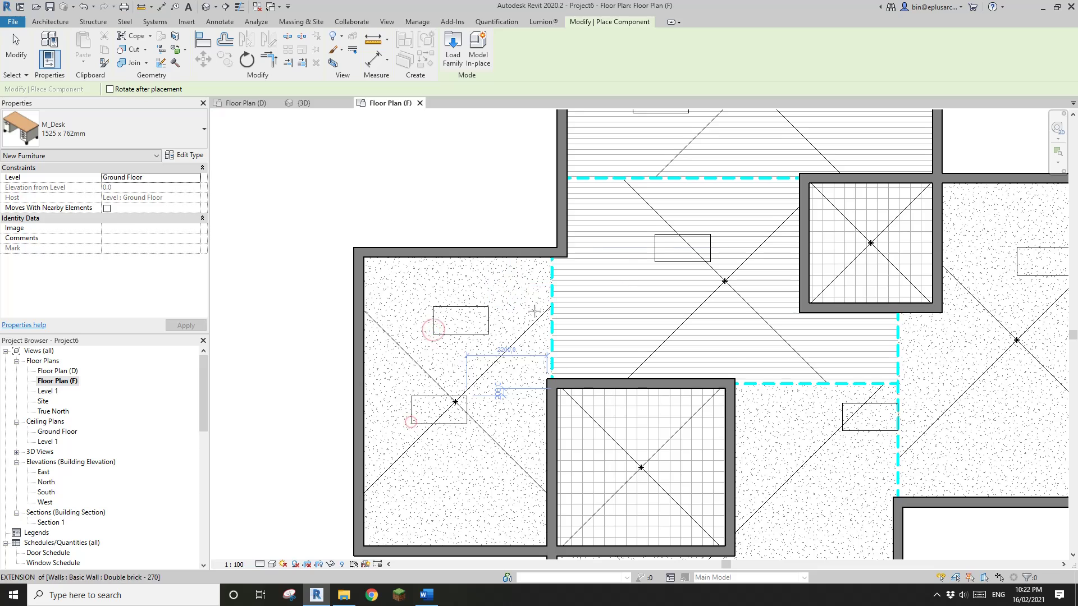
pyautogui.press('Escape')
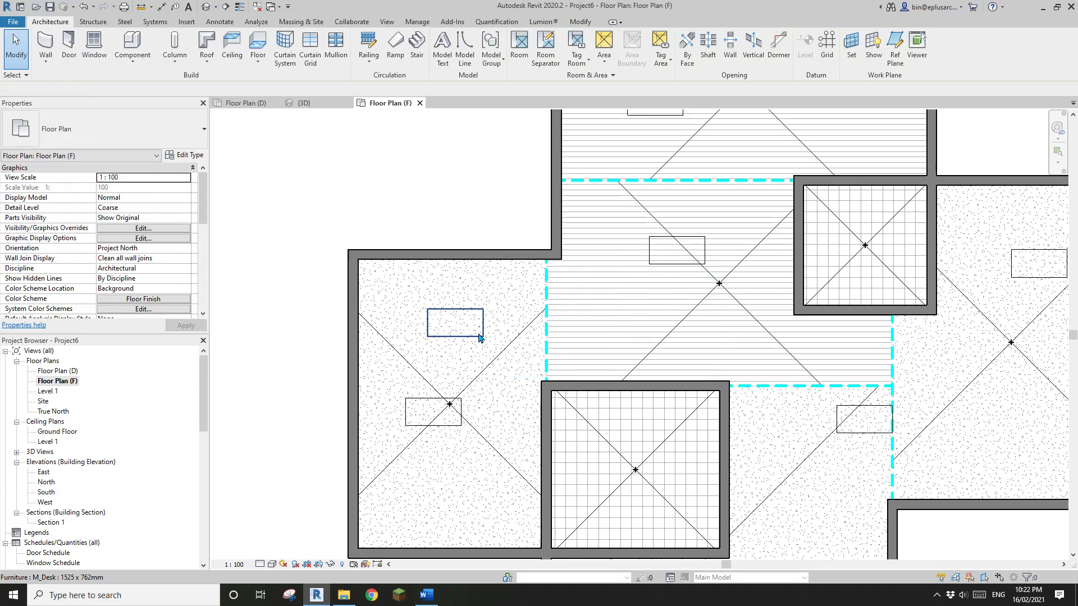
# - Try Foreground as the view's Color Scheme Location and return it to Background
pyautogui.moveTo(496, 344); pyautogui.dragTo(484, 345, button='middle')
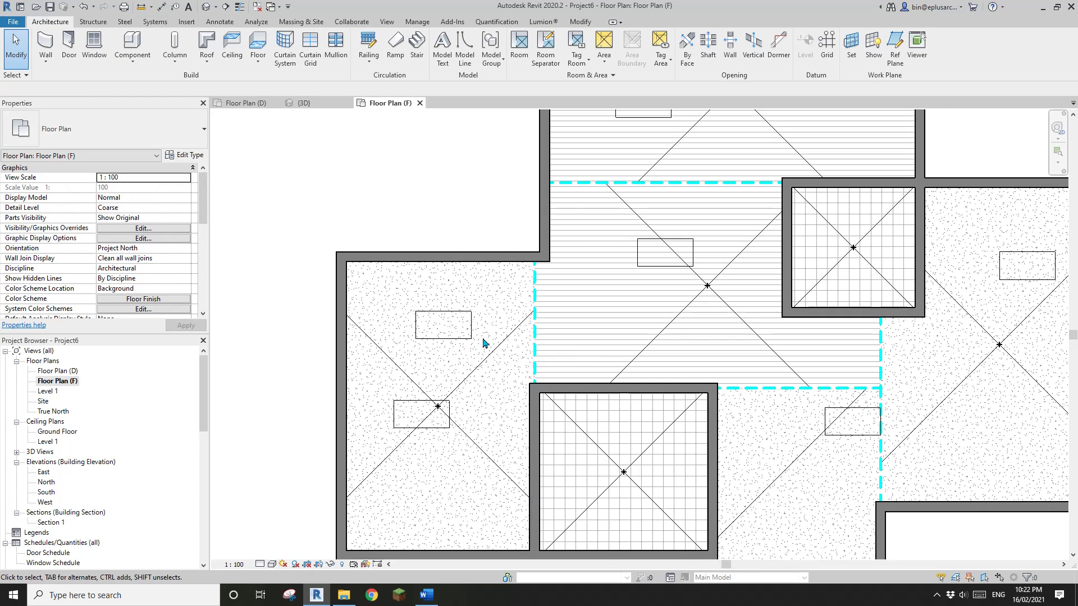
pyautogui.scroll(-2, 484, 343)
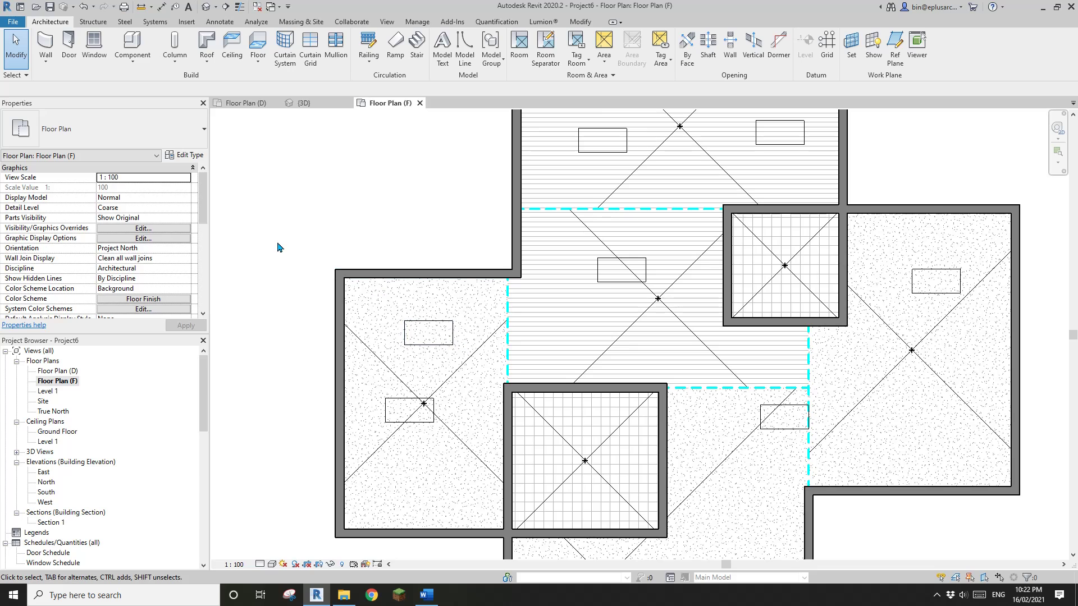
pyautogui.scroll(-2, 279, 247)
pyautogui.moveTo(205, 218); pyautogui.dragTo(205, 241)
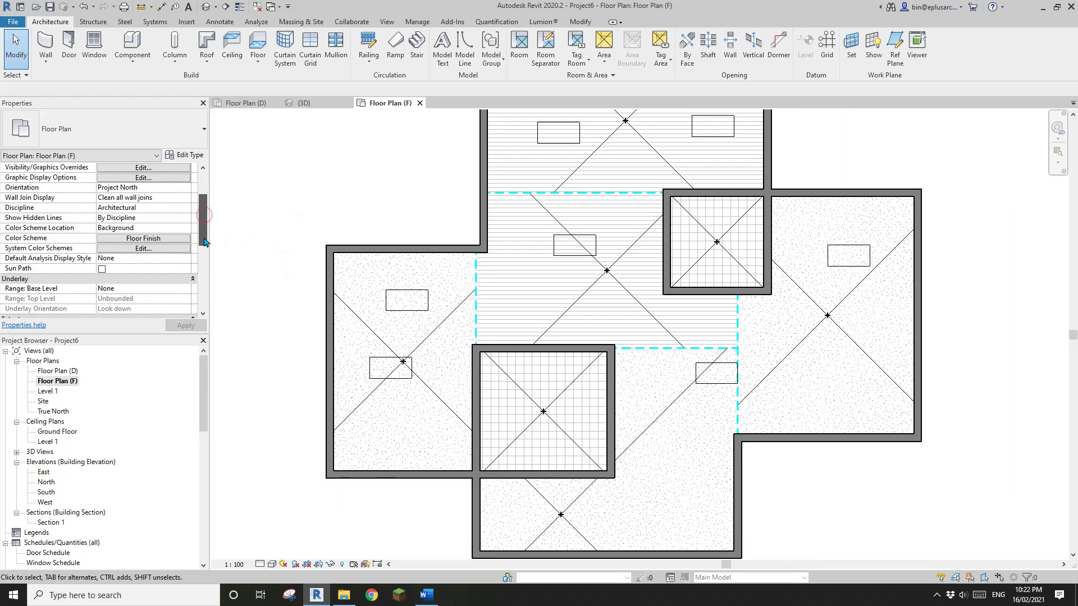
pyautogui.click(166, 229)
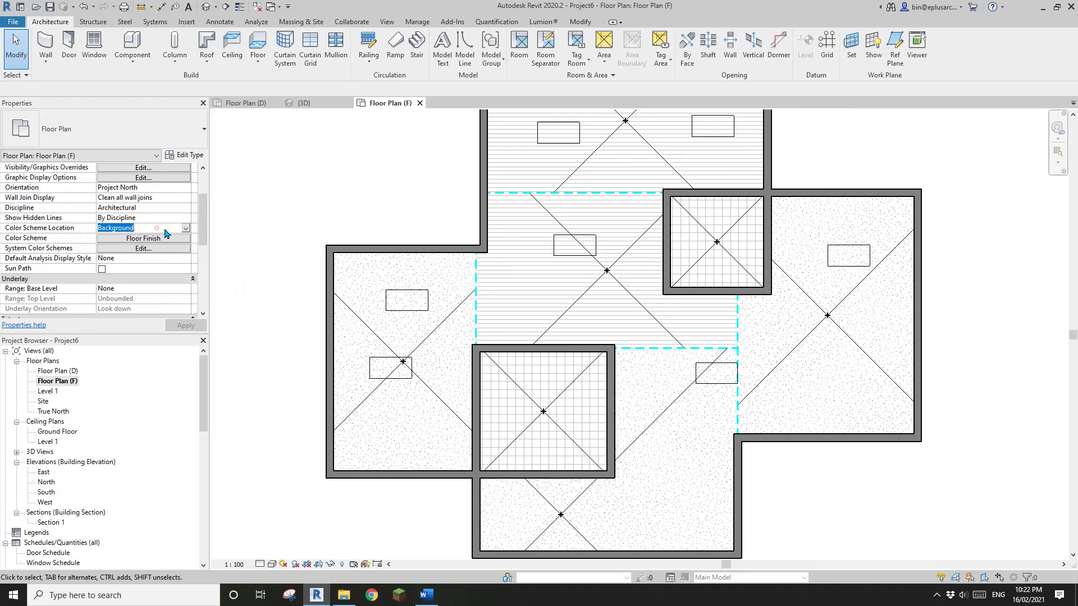
pyautogui.click(185, 231)
pyautogui.click(118, 251)
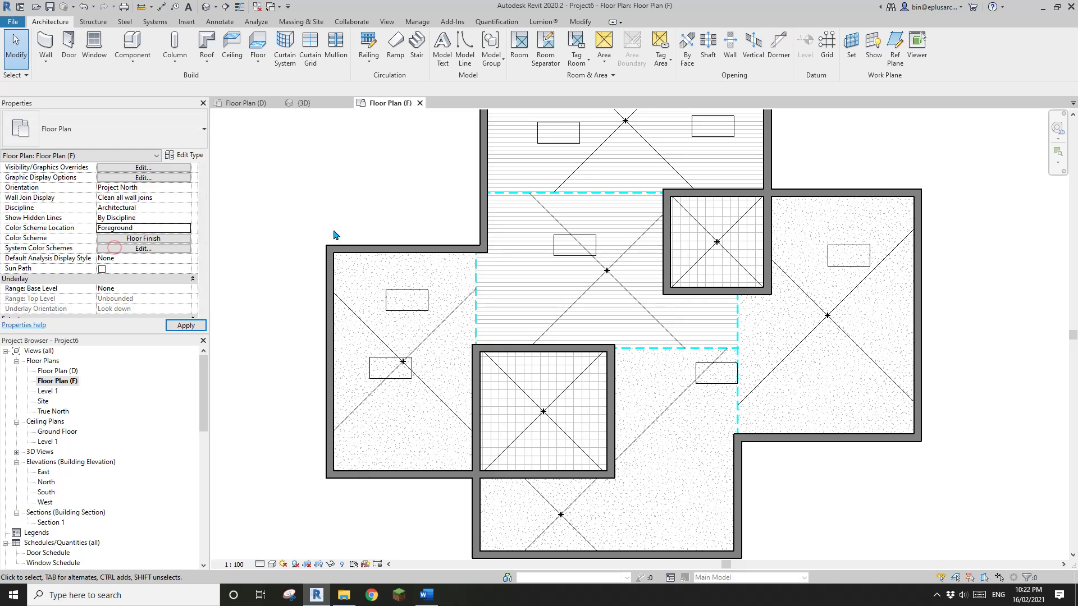
pyautogui.click(186, 228)
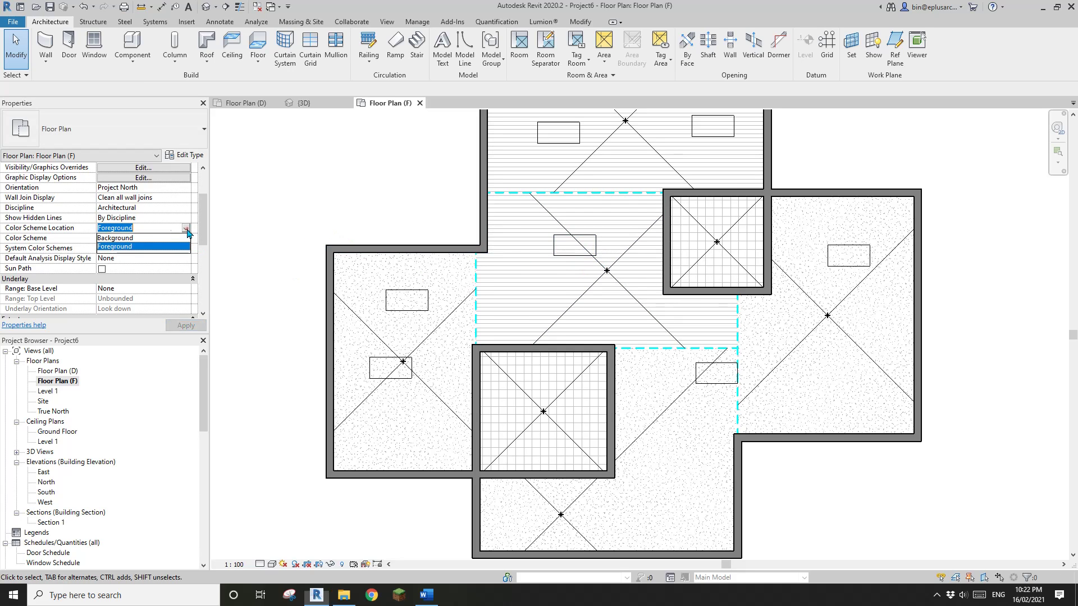
pyautogui.click(116, 238)
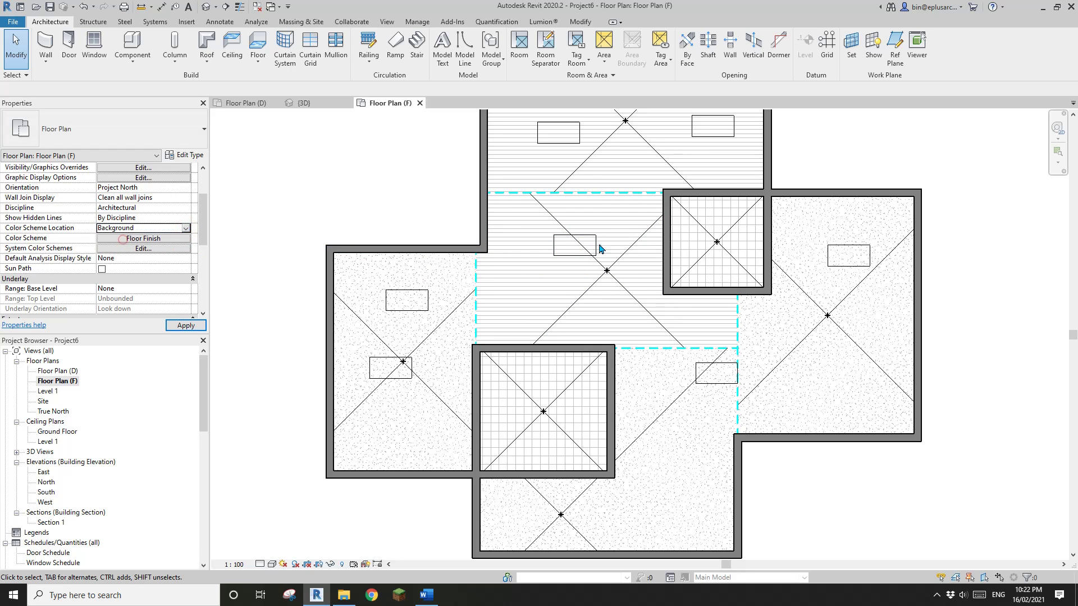
# - Open the desk in the central timber room for editing in the Family Editor
pyautogui.click(575, 264)
pyautogui.moveTo(588, 209); pyautogui.dragTo(584, 209, button='middle')
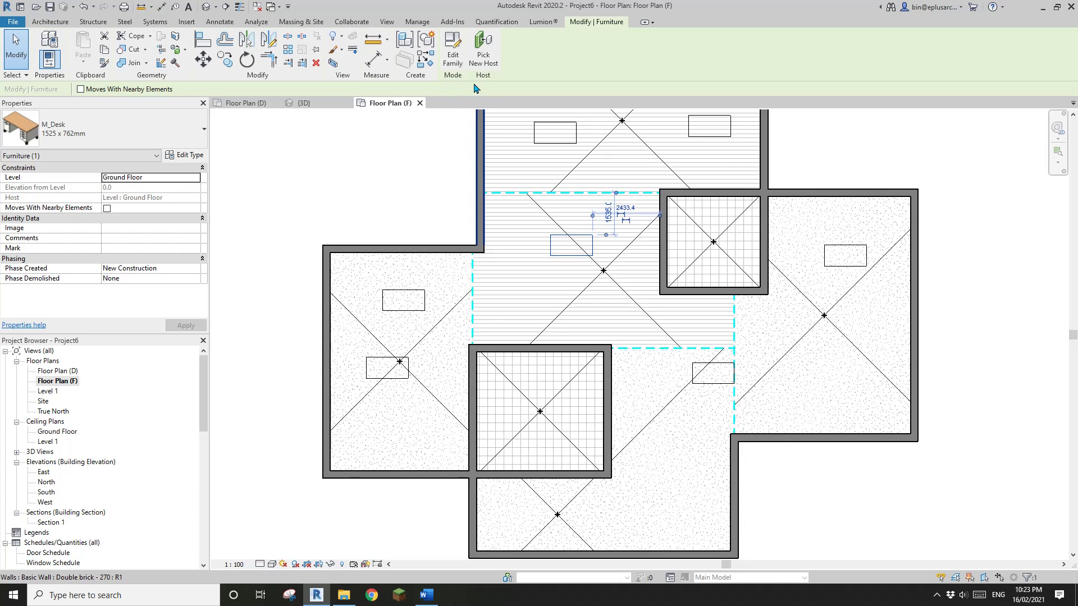
pyautogui.click(457, 63)
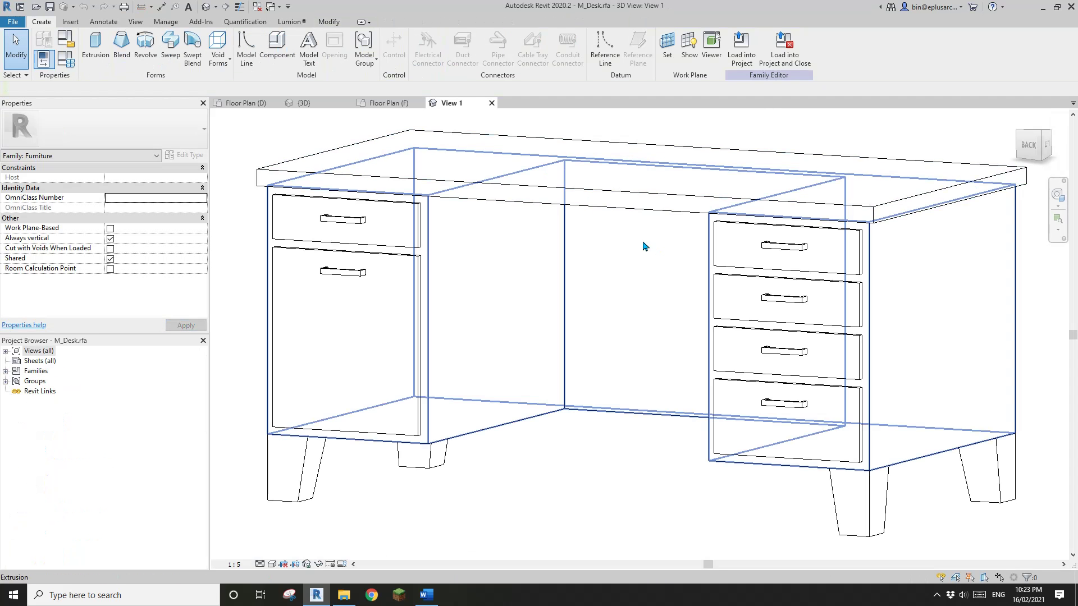
# - Enable Plan/RCP display for the desk's tabletop extrusion in its Family Element Visibility Settings
pyautogui.keyDown('shift'); pyautogui.moveTo(644, 282); pyautogui.dragTo(778, 255, button='middle'); pyautogui.keyUp('shift')
pyautogui.click(805, 249)
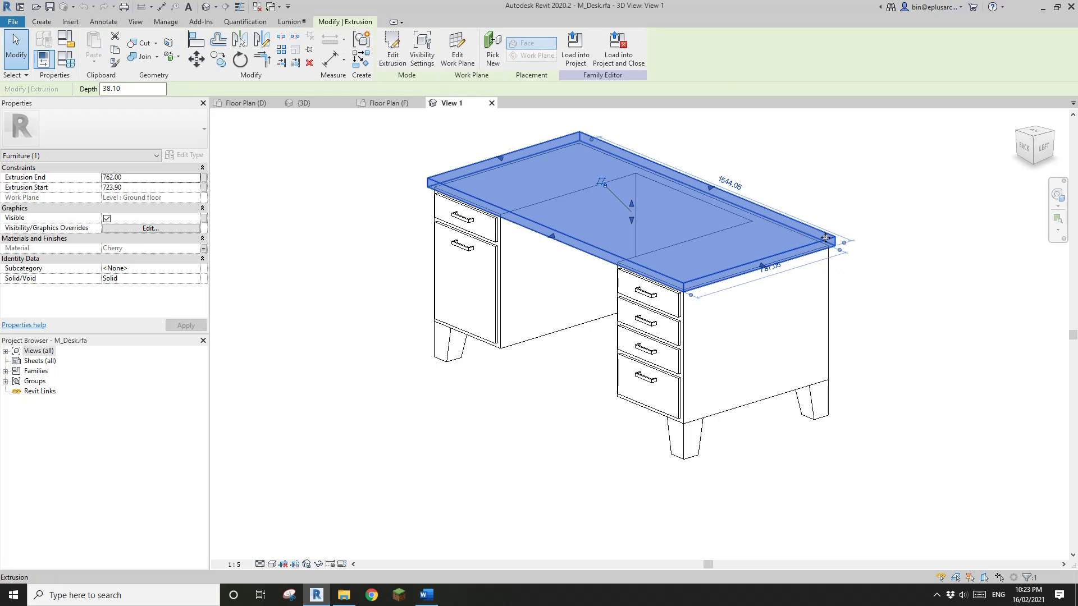
pyautogui.click(341, 164)
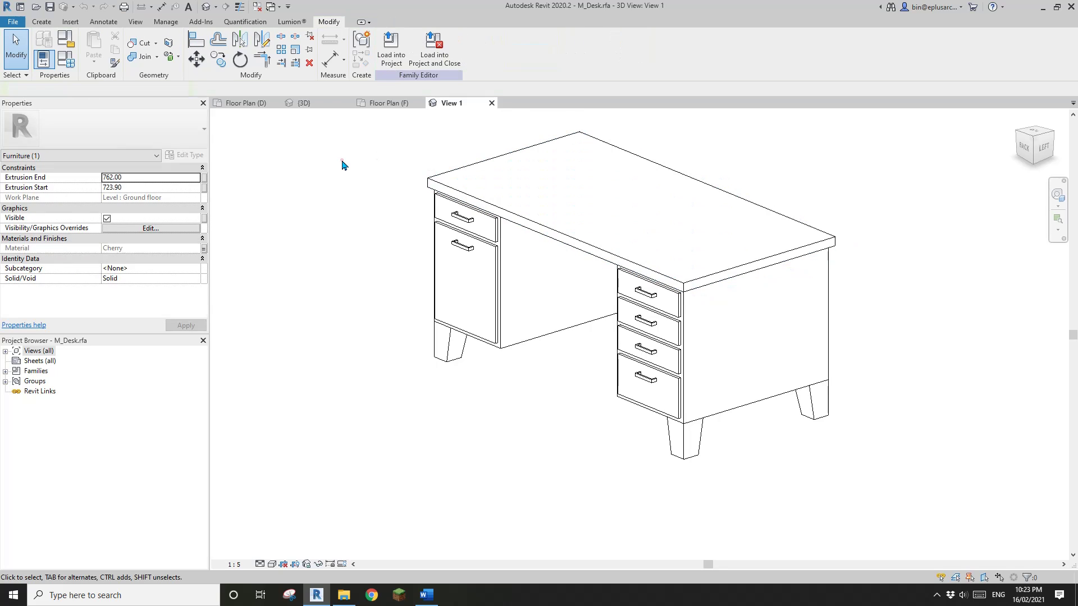
pyautogui.click(672, 208)
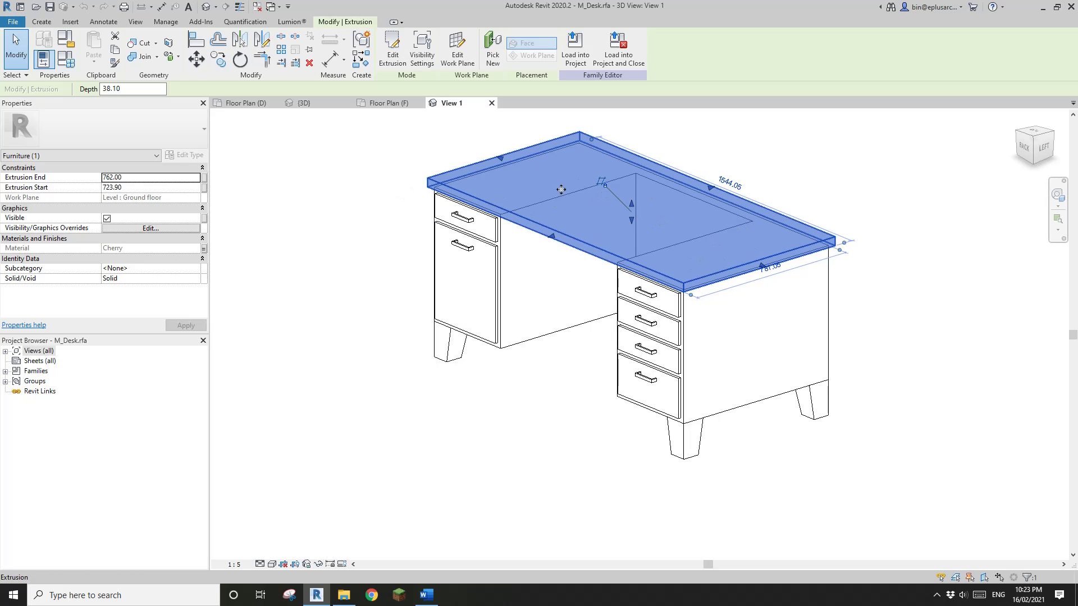
pyautogui.click(146, 229)
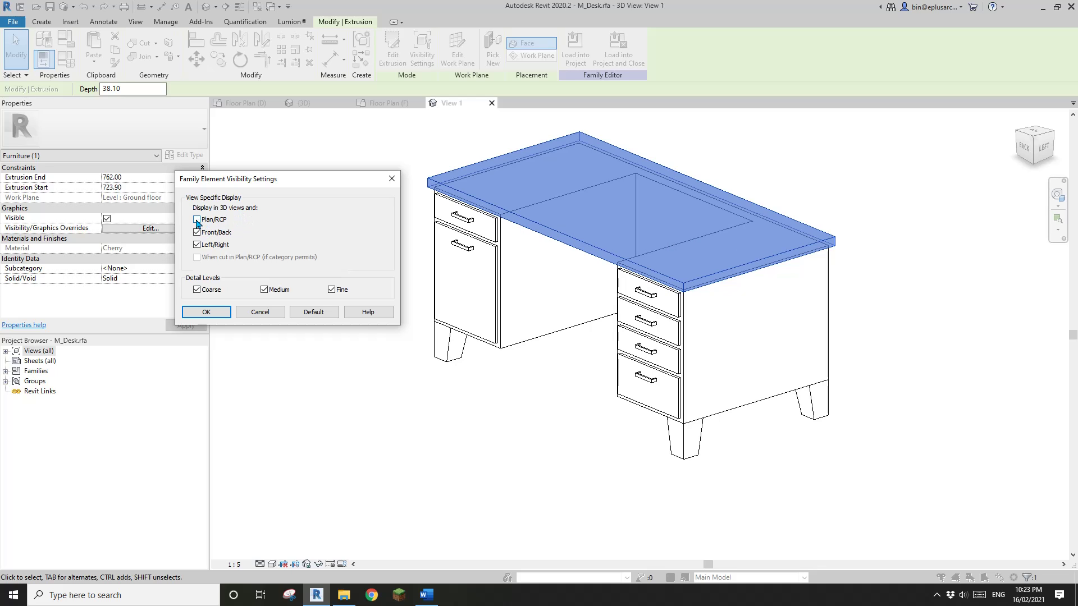
pyautogui.click(222, 312)
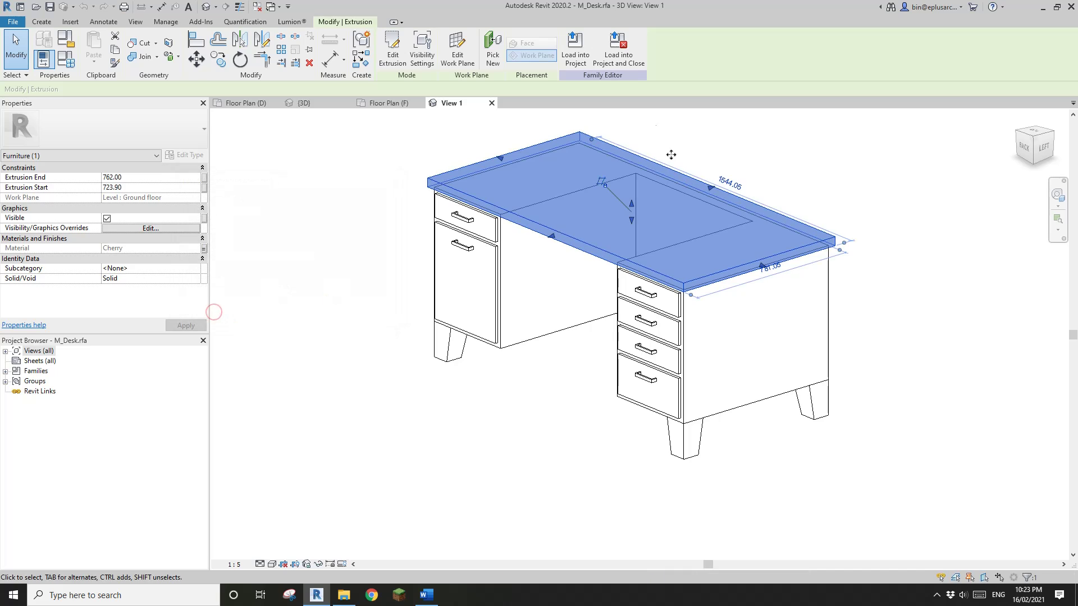
# - Load the edited desk family into the project, close it, and overwrite the existing M_Desk version
pyautogui.click(621, 55)
pyautogui.click(564, 297)
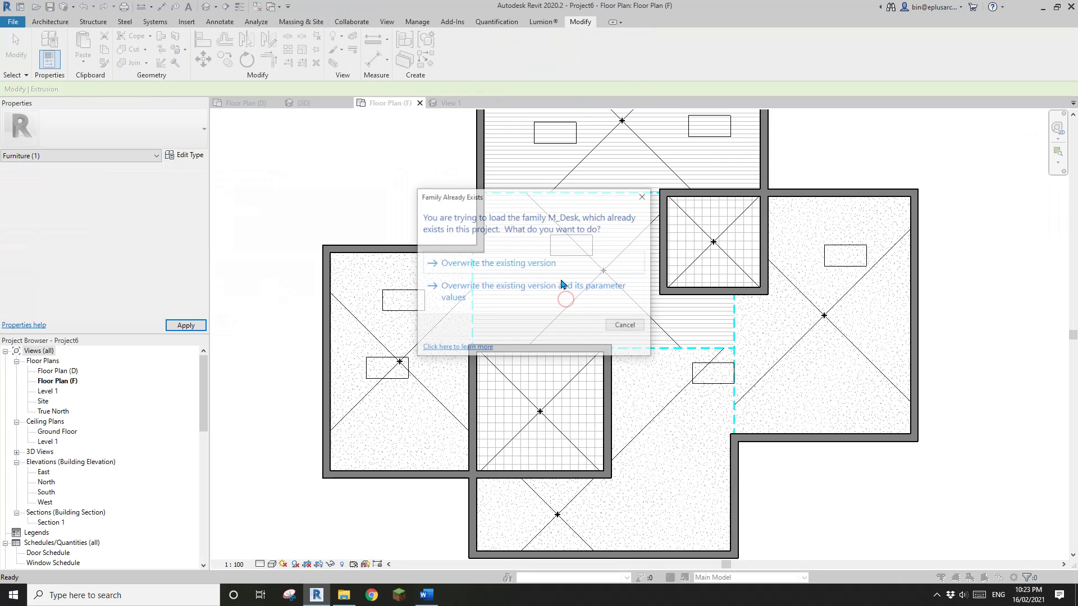
pyautogui.click(536, 268)
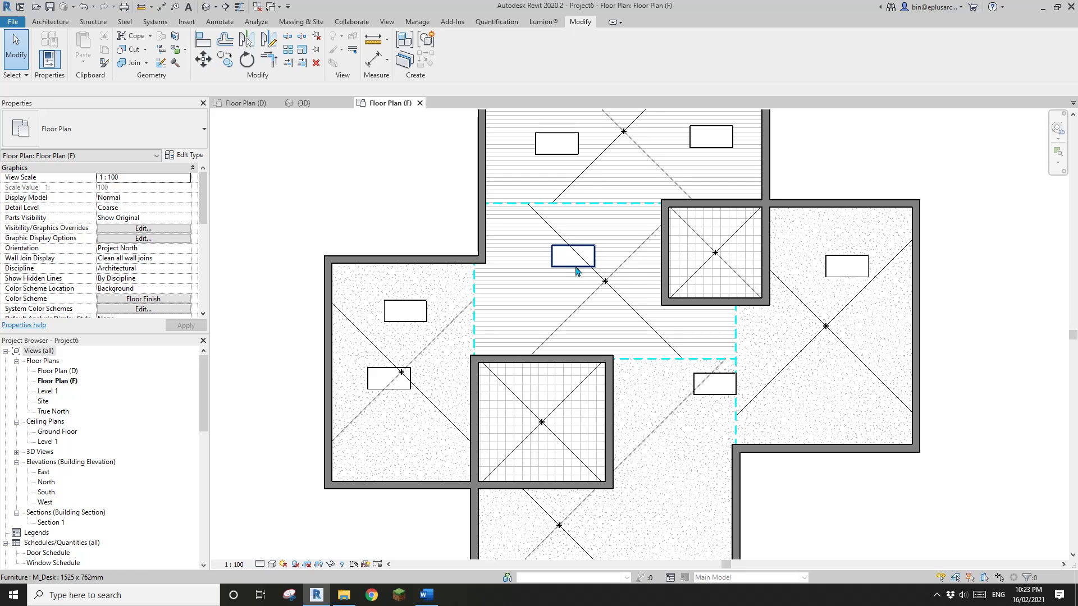
# - Set the Color Scheme Location of Floor Plan (F) to Foreground
pyautogui.scroll(-2, 150, 275)
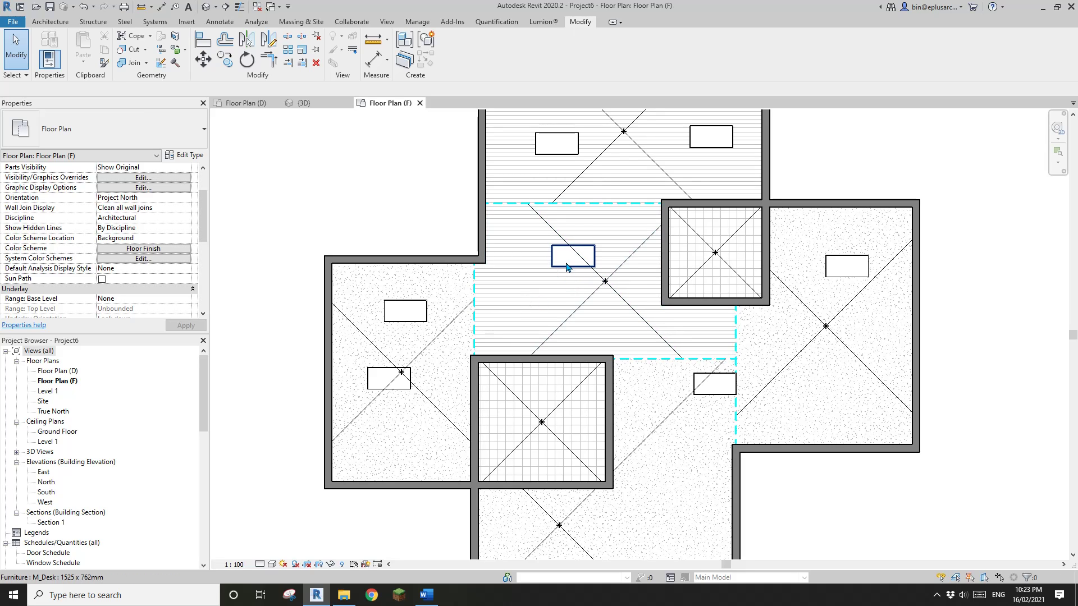
pyautogui.click(186, 238)
pyautogui.click(187, 238)
pyautogui.click(117, 257)
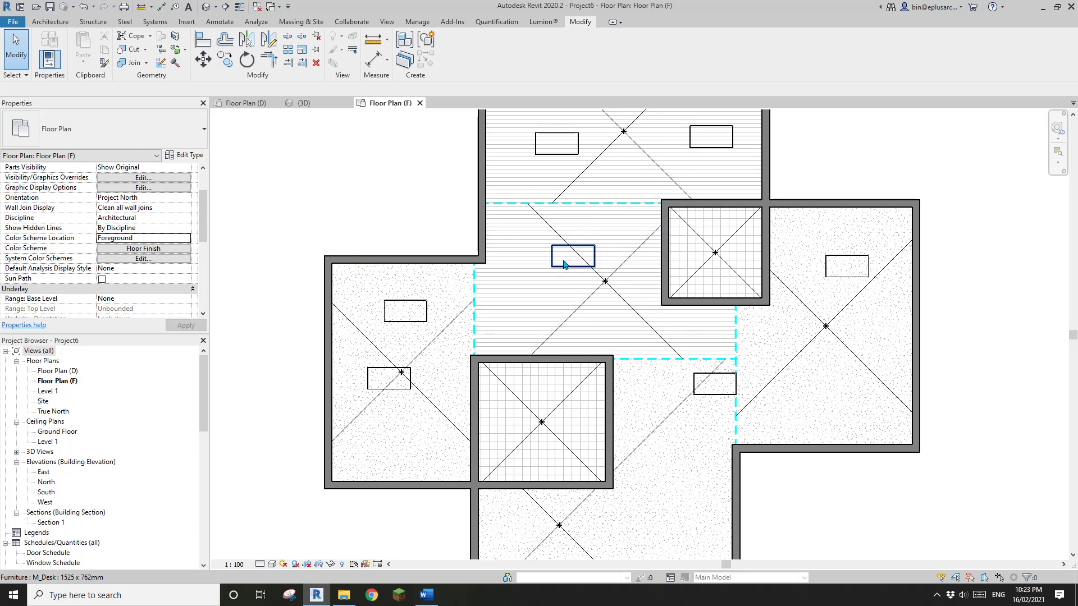
# - Try Background as the Color Scheme Location of Floor Plan (F) and return it to Foreground
pyautogui.scroll(-2, 564, 264)
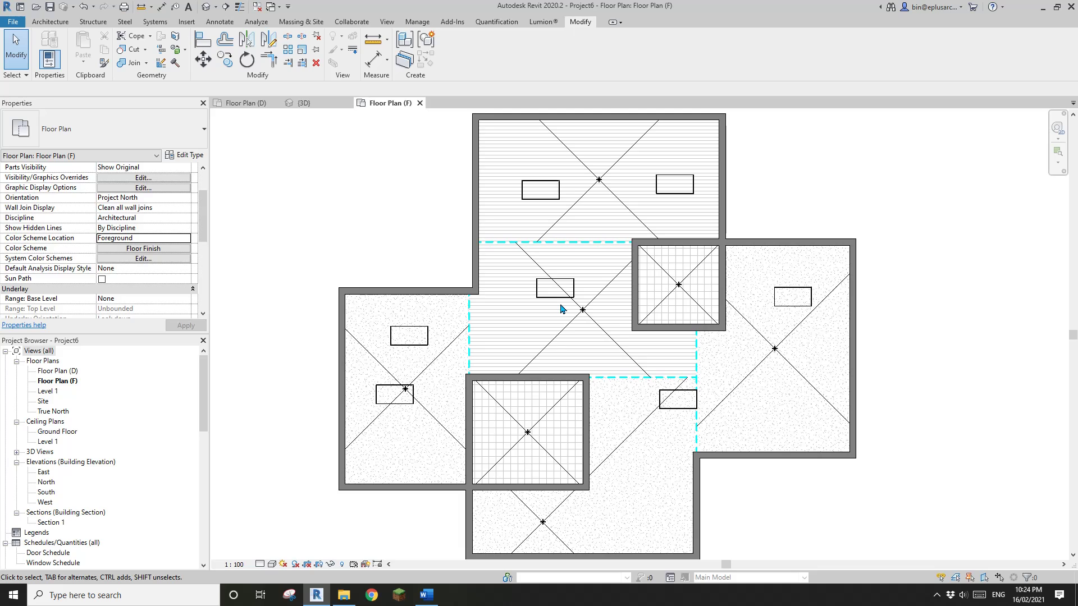
pyautogui.click(185, 238)
pyautogui.click(120, 248)
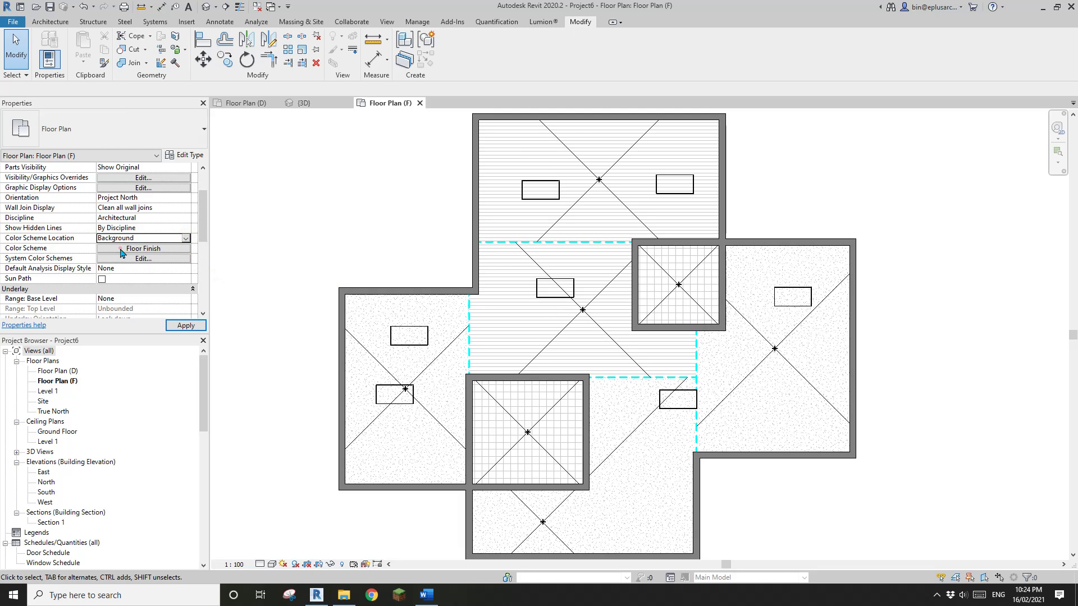
pyautogui.click(185, 238)
pyautogui.click(125, 258)
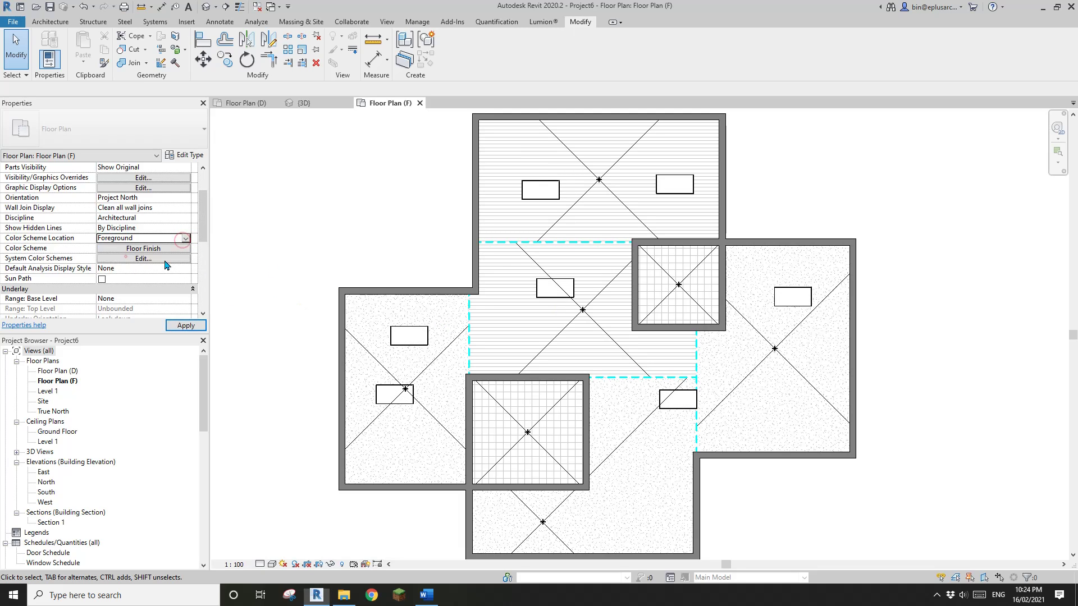
# - In Floor Plan (D), try Foreground as the Color Scheme Location and return it to Background
pyautogui.doubleClick(63, 372)
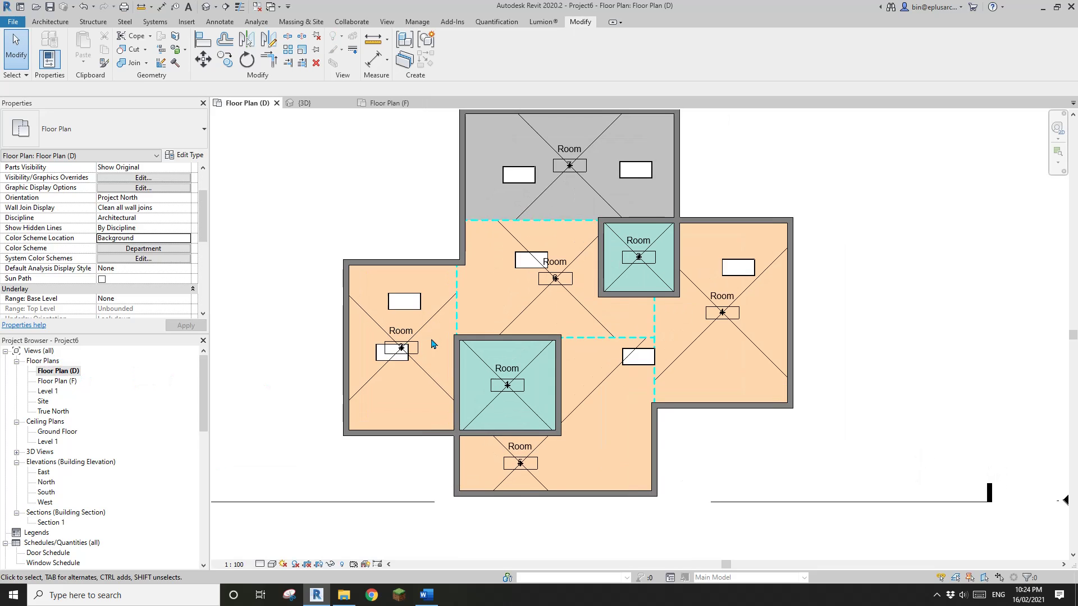
pyautogui.click(187, 238)
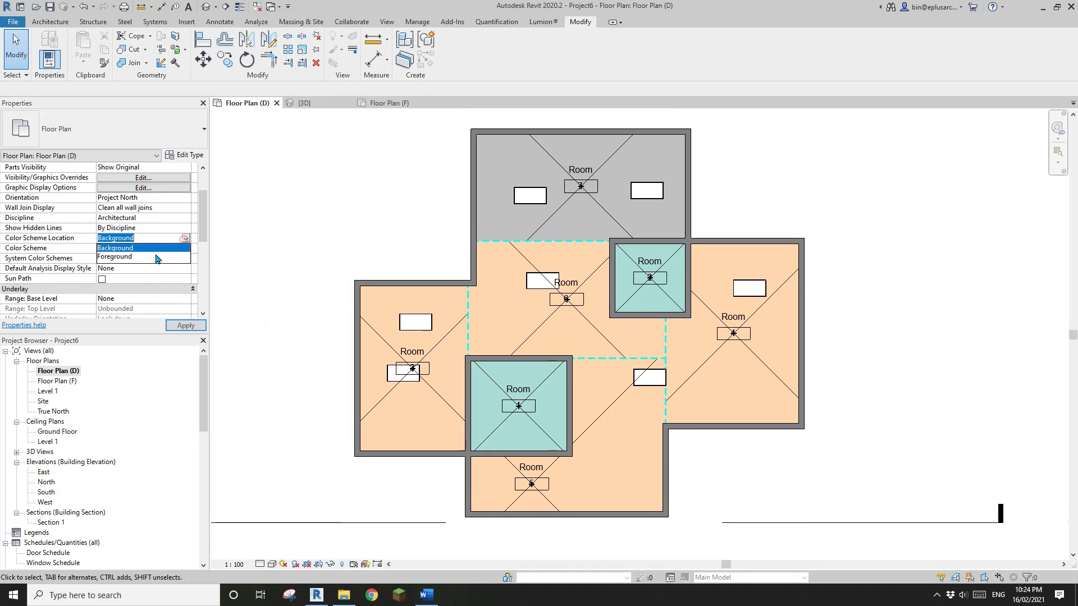
pyautogui.click(168, 257)
pyautogui.click(187, 243)
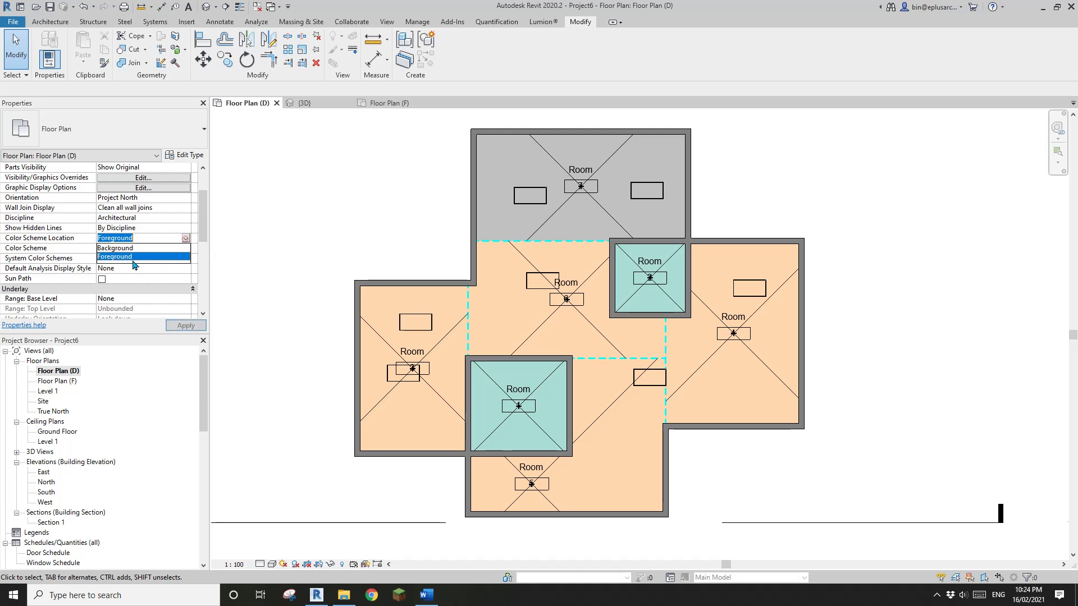
pyautogui.click(122, 250)
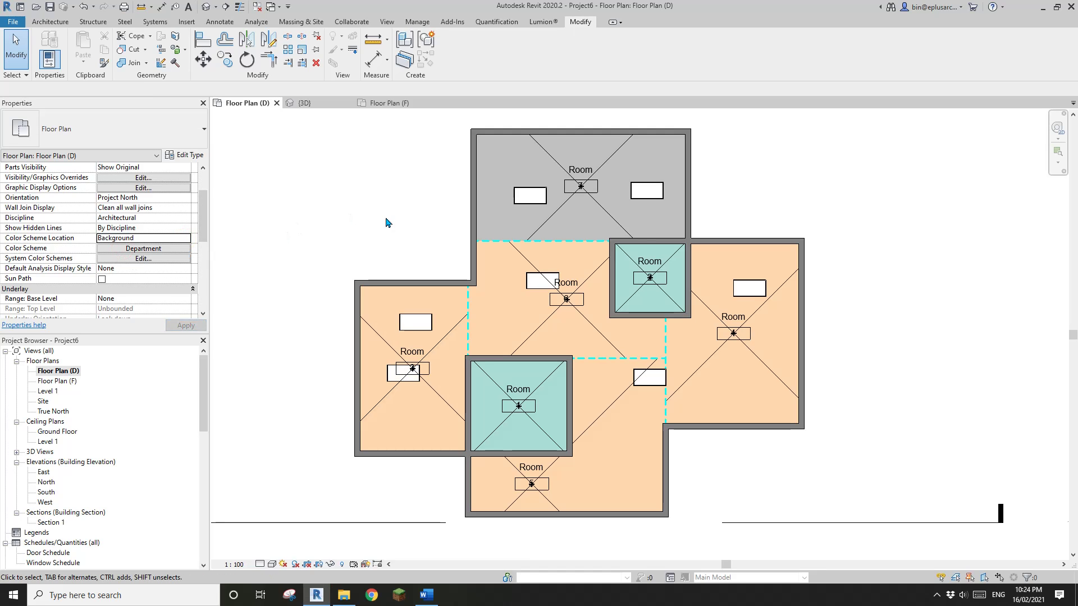
pyautogui.moveTo(376, 240); pyautogui.dragTo(374, 204, button='middle')
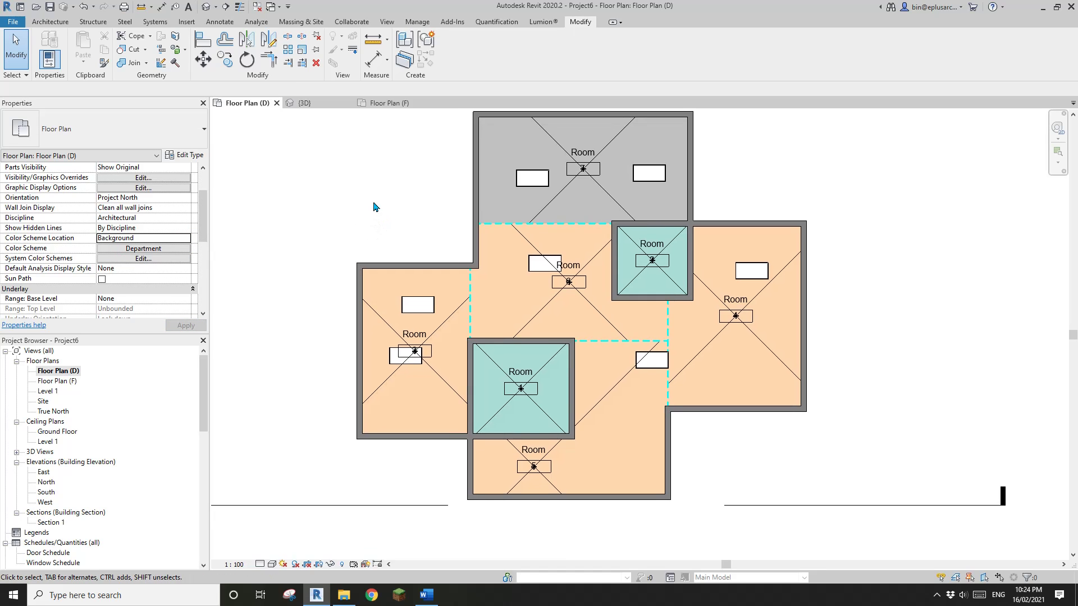
# - Return to Floor Plan (F) and examine how the desks display against the floor finish patterns
pyautogui.doubleClick(65, 381)
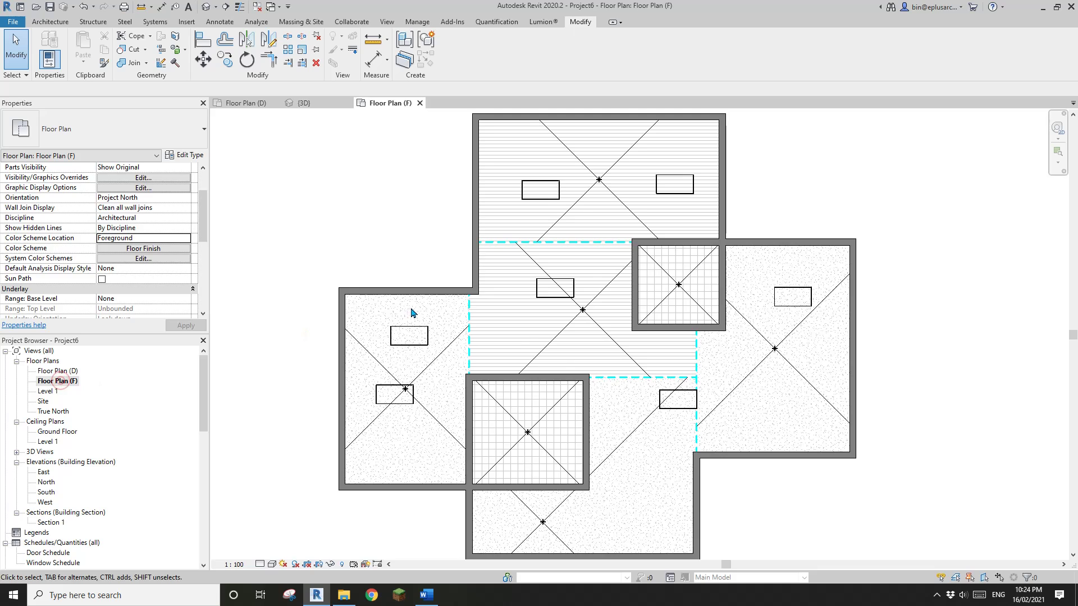
pyautogui.scroll(-2, 379, 346)
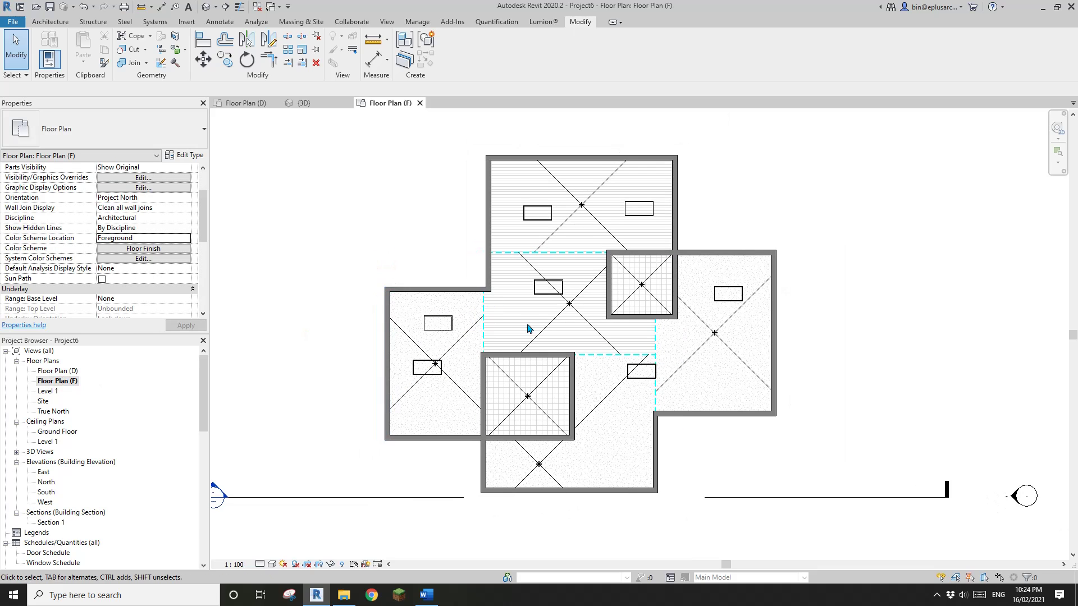
pyautogui.scroll(1, 544, 335)
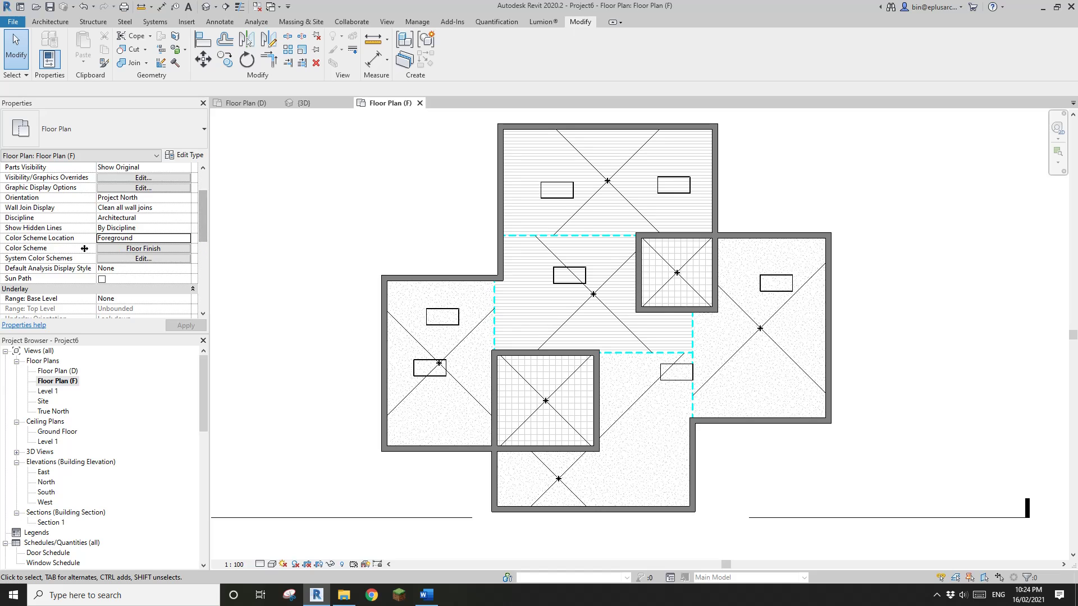
pyautogui.scroll(3, 361, 222)
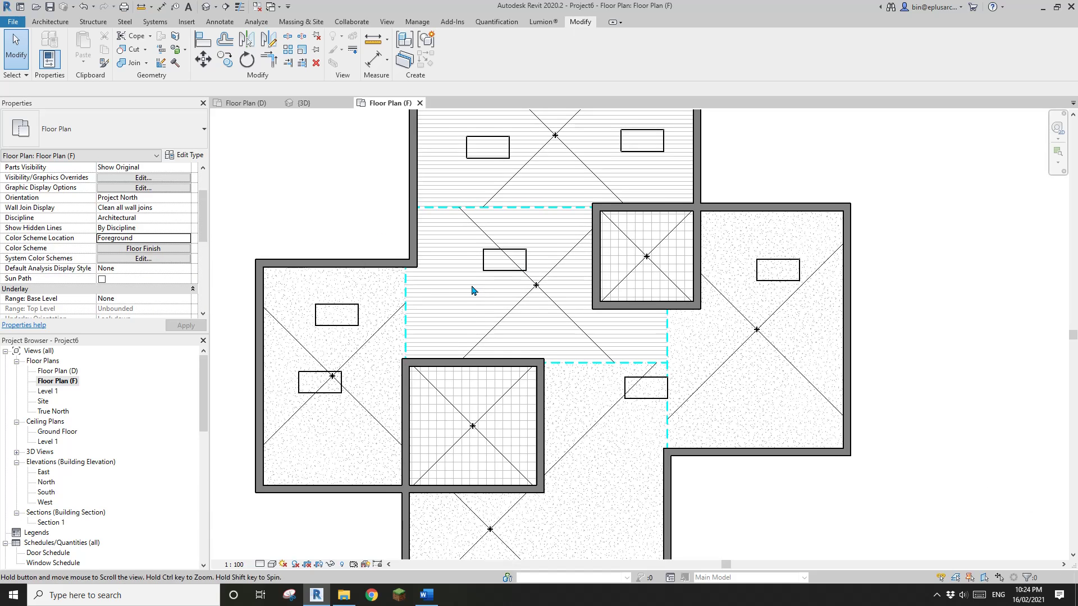
pyautogui.moveTo(473, 290); pyautogui.dragTo(490, 307, button='middle')
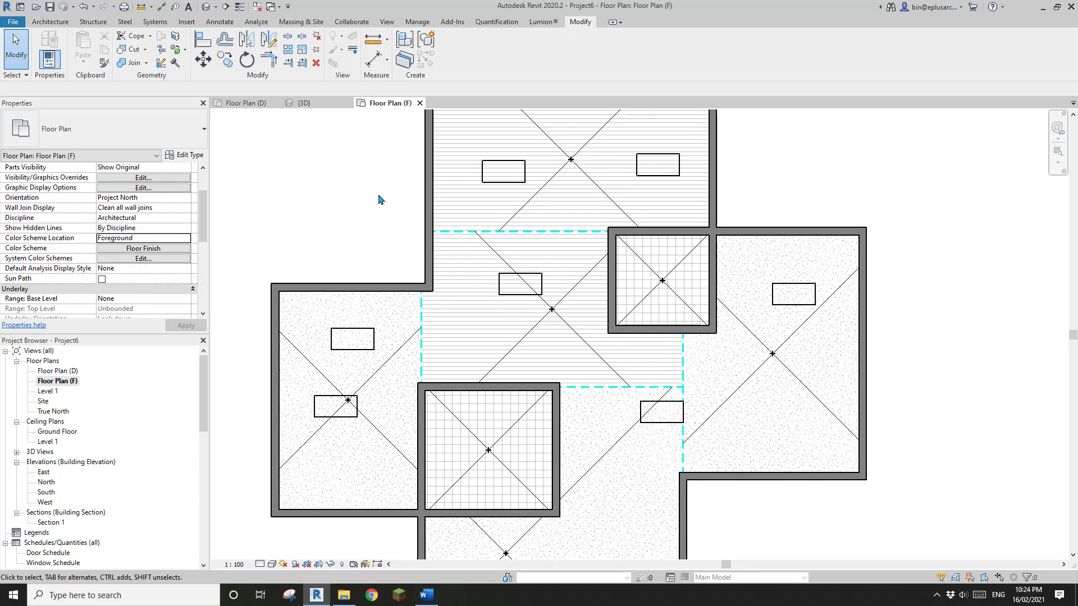
pyautogui.moveTo(442, 235); pyautogui.dragTo(455, 224, button='middle')
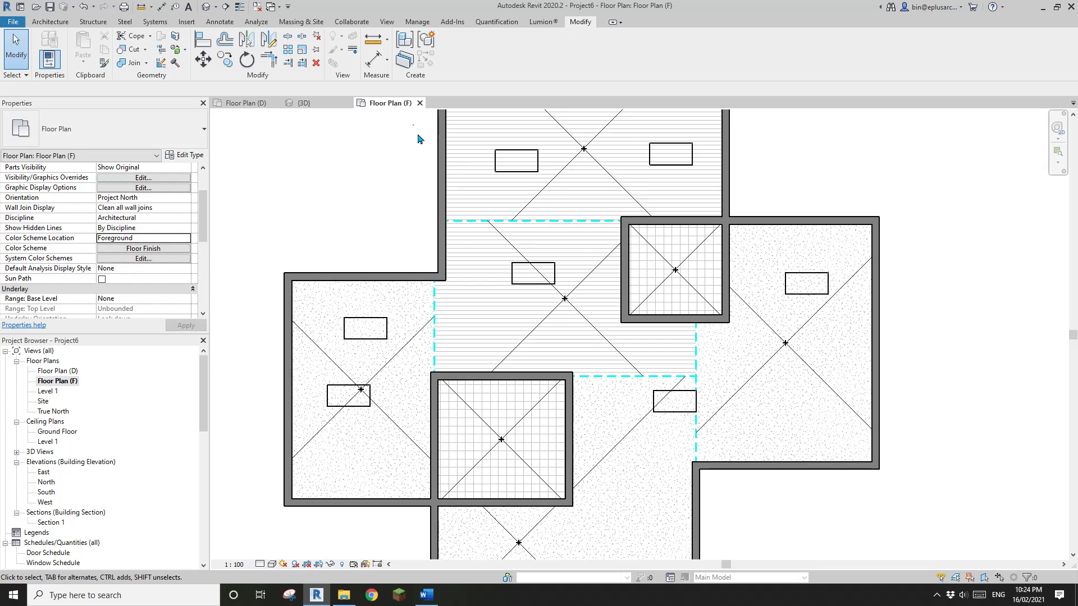
pyautogui.moveTo(396, 152); pyautogui.dragTo(394, 160, button='middle')
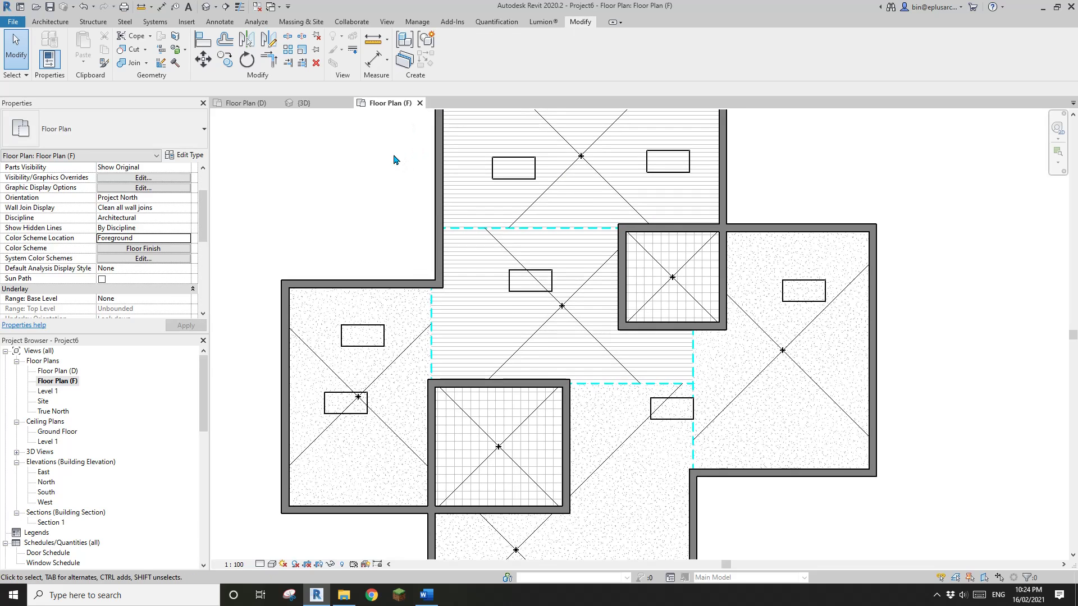
pyautogui.press('r')
pyautogui.press('t')
pyautogui.press('Escape')
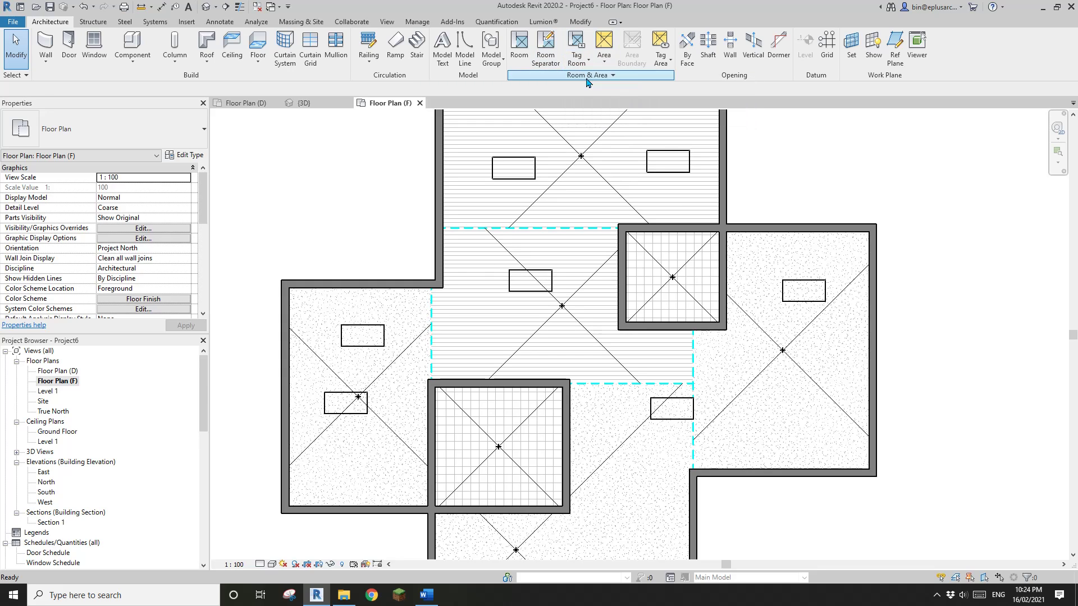
# - Place a Room Tag With Area at the center of the uppermost timber room in the plan
pyautogui.click(581, 66)
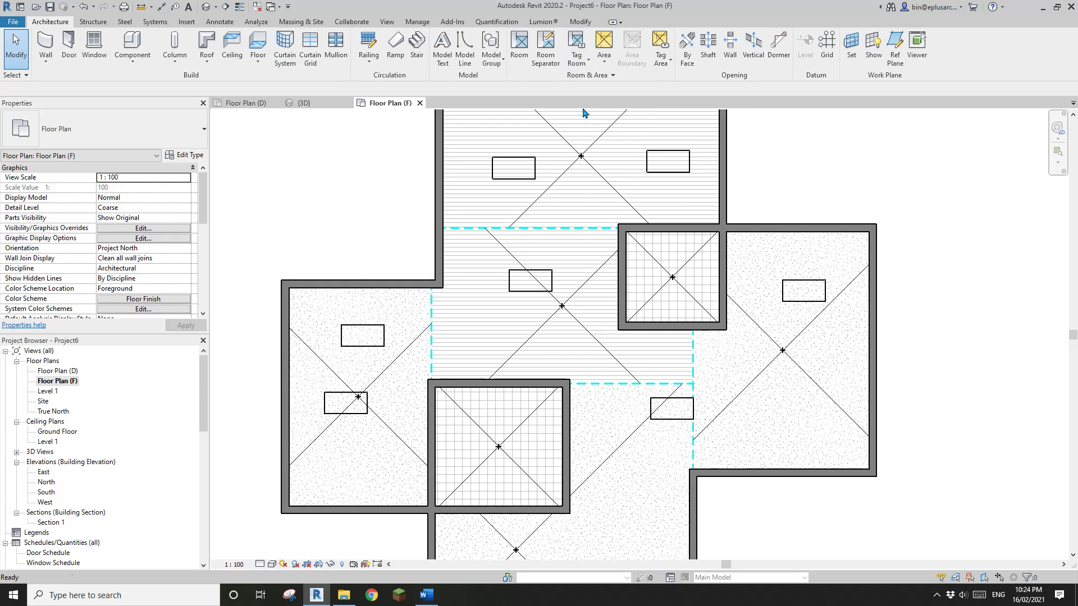
pyautogui.click(148, 139)
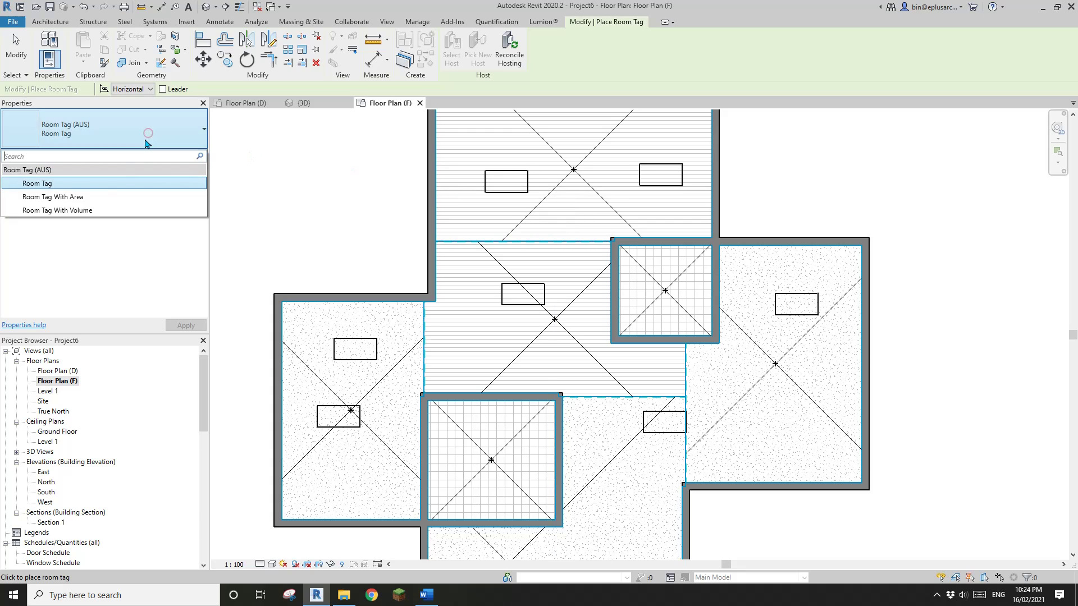
pyautogui.click(77, 197)
pyautogui.moveTo(577, 163); pyautogui.dragTo(573, 225, button='middle')
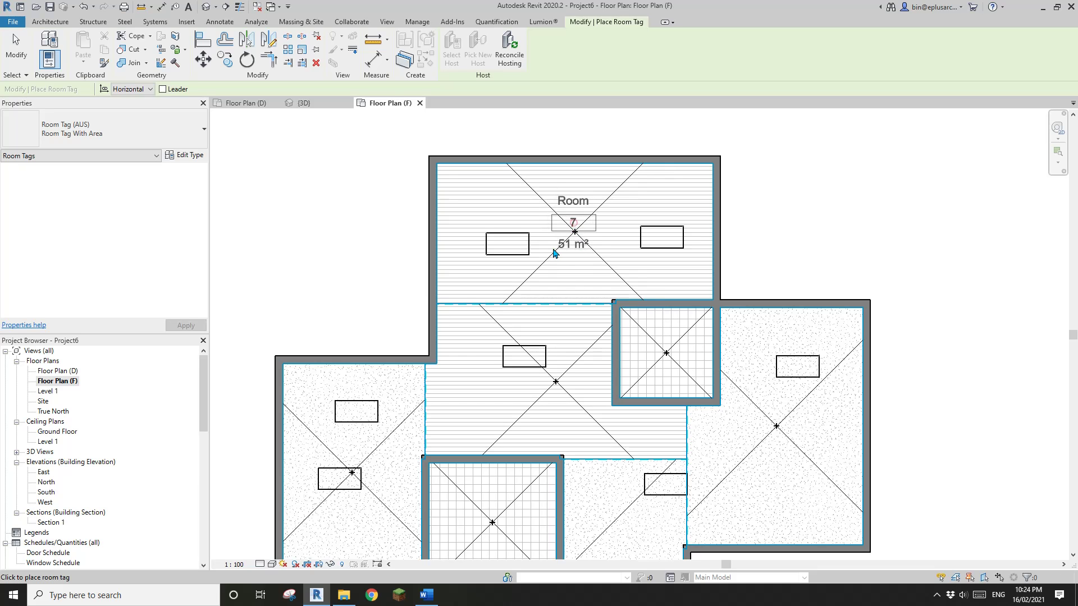
pyautogui.click(574, 229)
pyautogui.press('Escape')
pyautogui.press('Escape')
# - Open the family of the room tag in the uppermost timber room for editing
pyautogui.scroll(1, 570, 235)
pyautogui.click(569, 236)
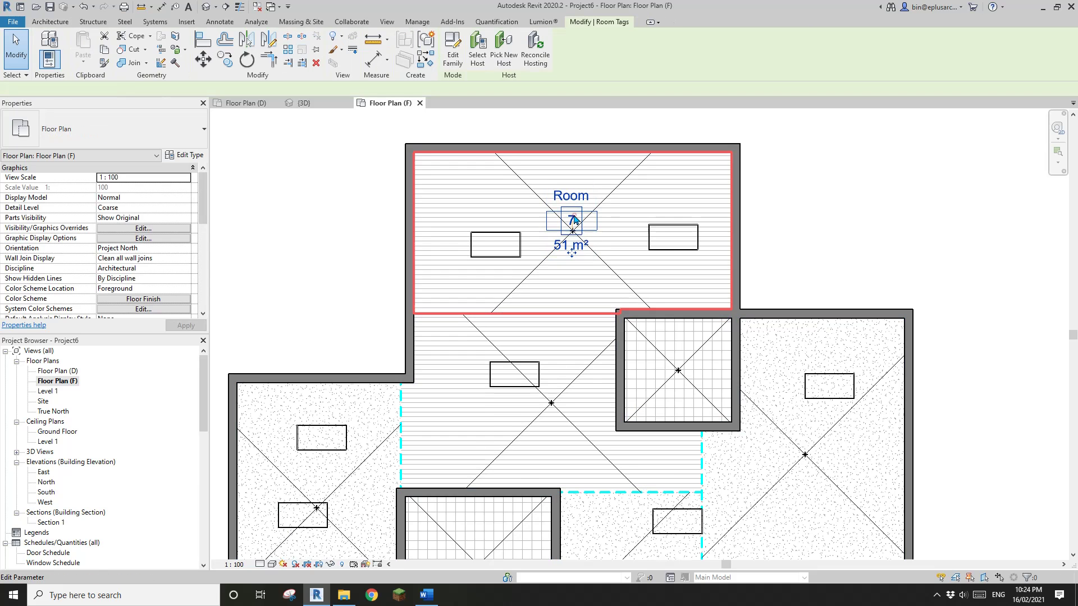
pyautogui.scroll(3, 556, 236)
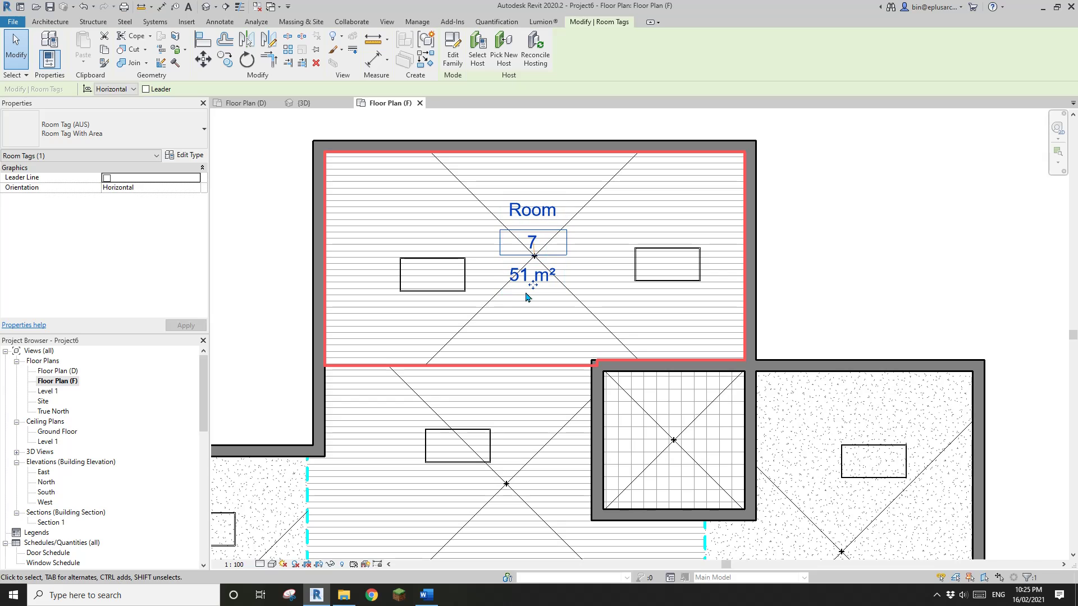
pyautogui.moveTo(552, 273); pyautogui.dragTo(598, 245, button='middle')
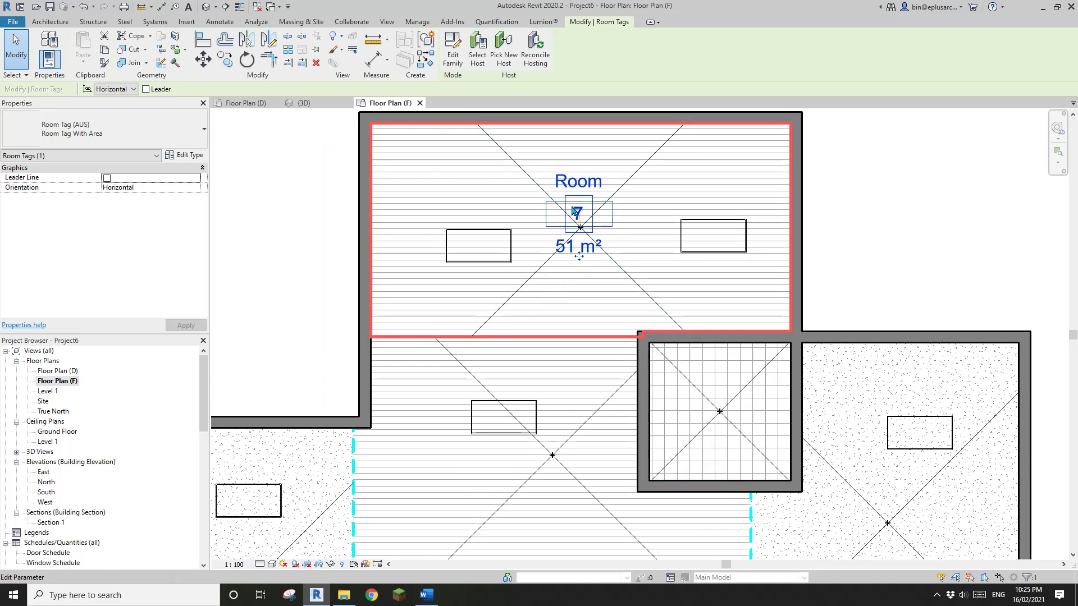
pyautogui.scroll(-2, 573, 211)
pyautogui.scroll(1, 577, 212)
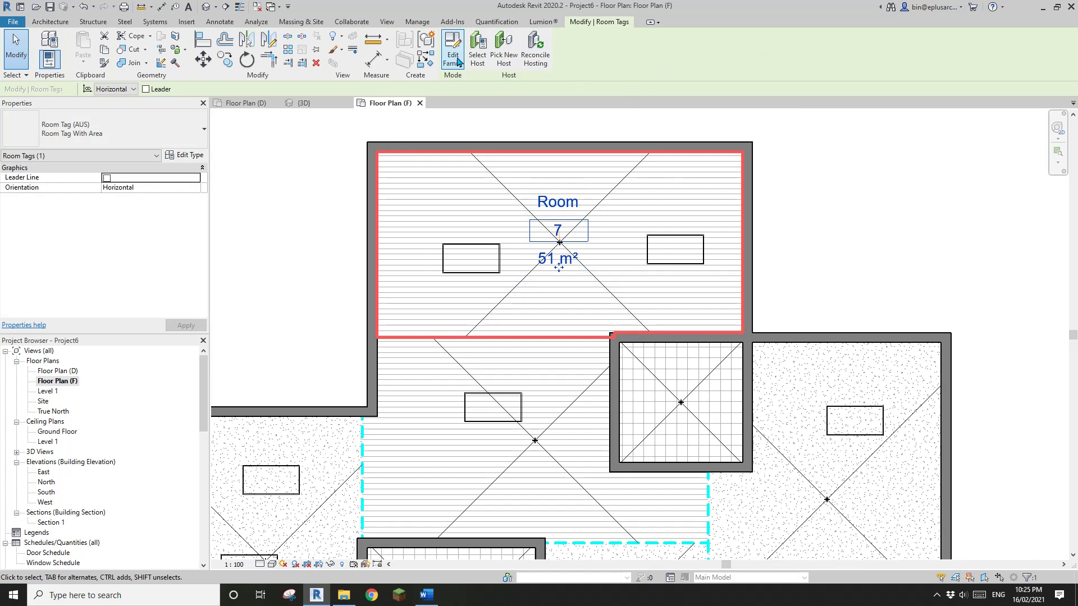
pyautogui.click(453, 58)
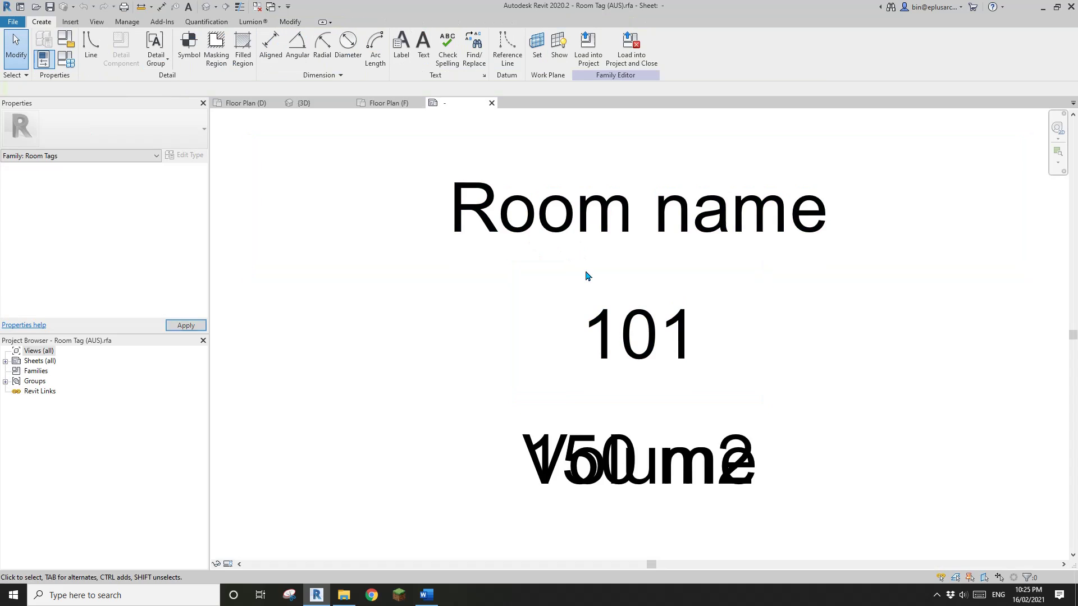
# - Copy the Volume label straight down to an empty spot below the overlapping area and volume labels
pyautogui.click(685, 397)
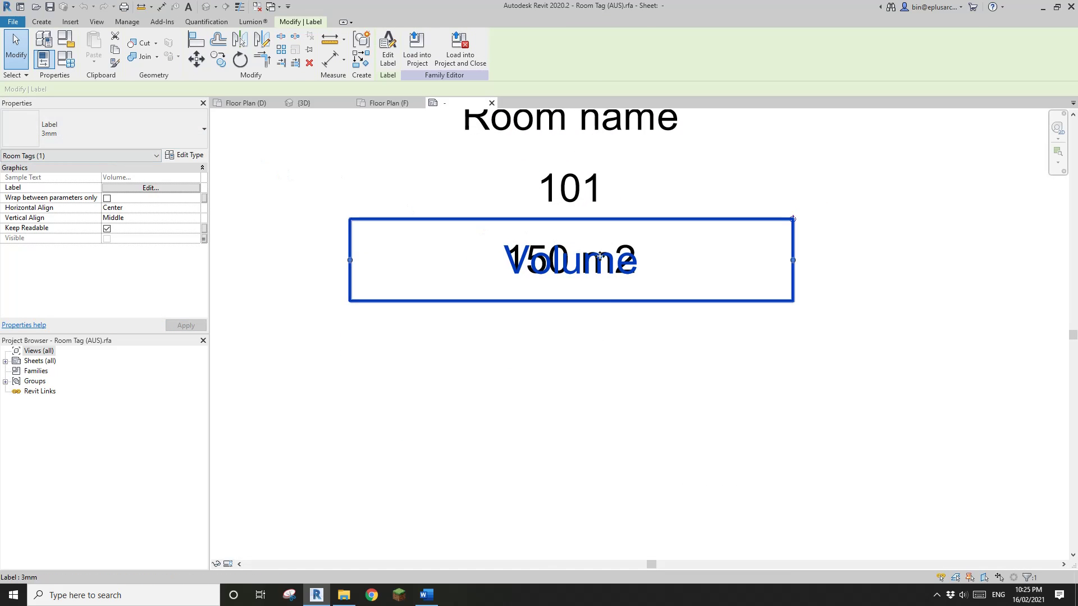
pyautogui.moveTo(623, 324); pyautogui.dragTo(619, 345, button='middle')
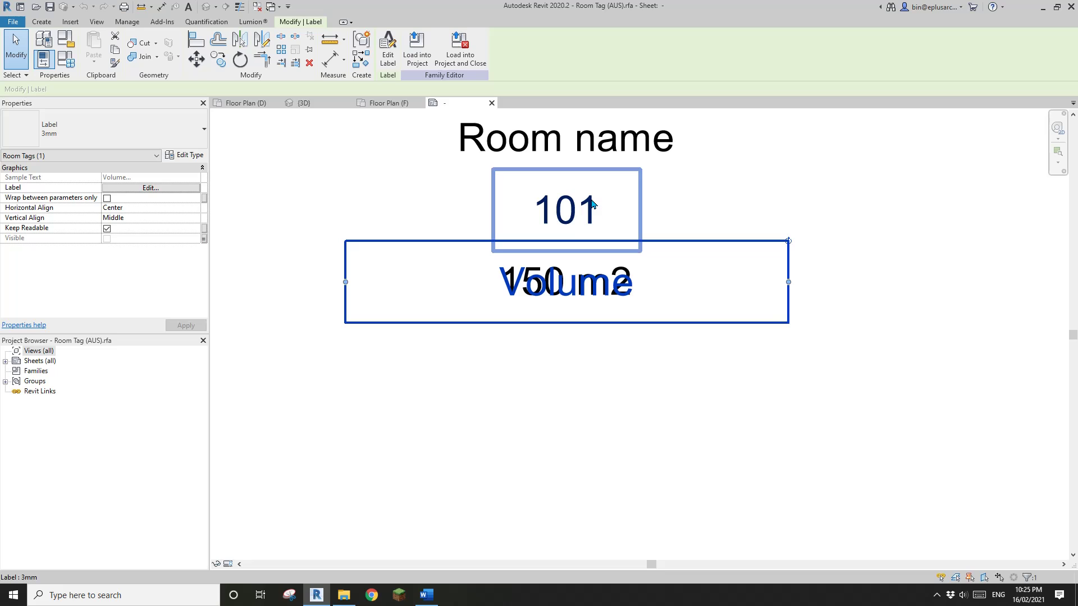
pyautogui.scroll(-2, 616, 292)
pyautogui.press('r')
pyautogui.press('o')
pyautogui.click(792, 211)
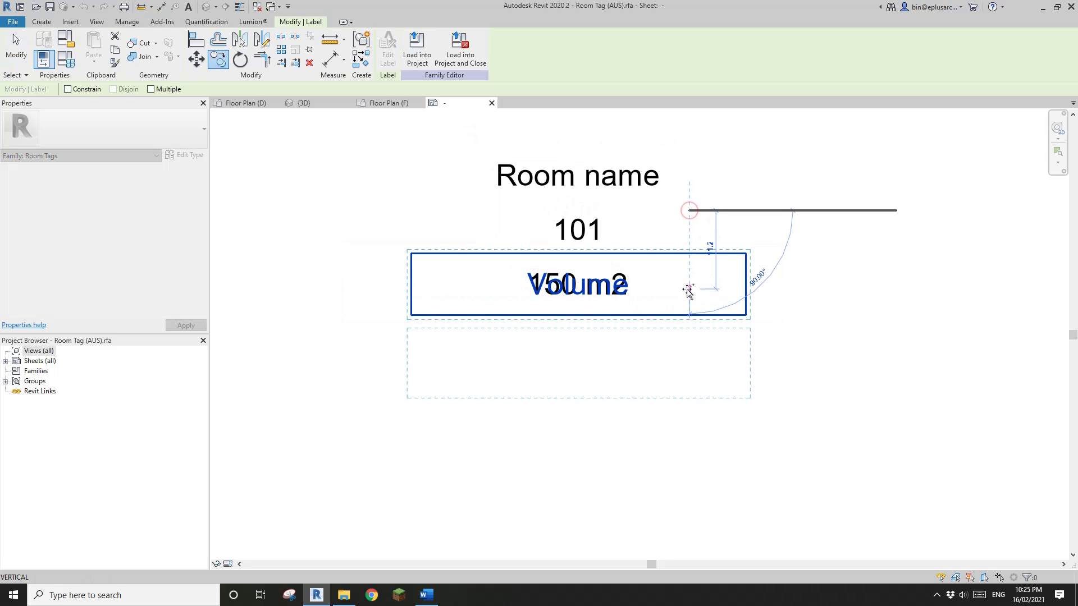
pyautogui.click(688, 290)
pyautogui.click(581, 366)
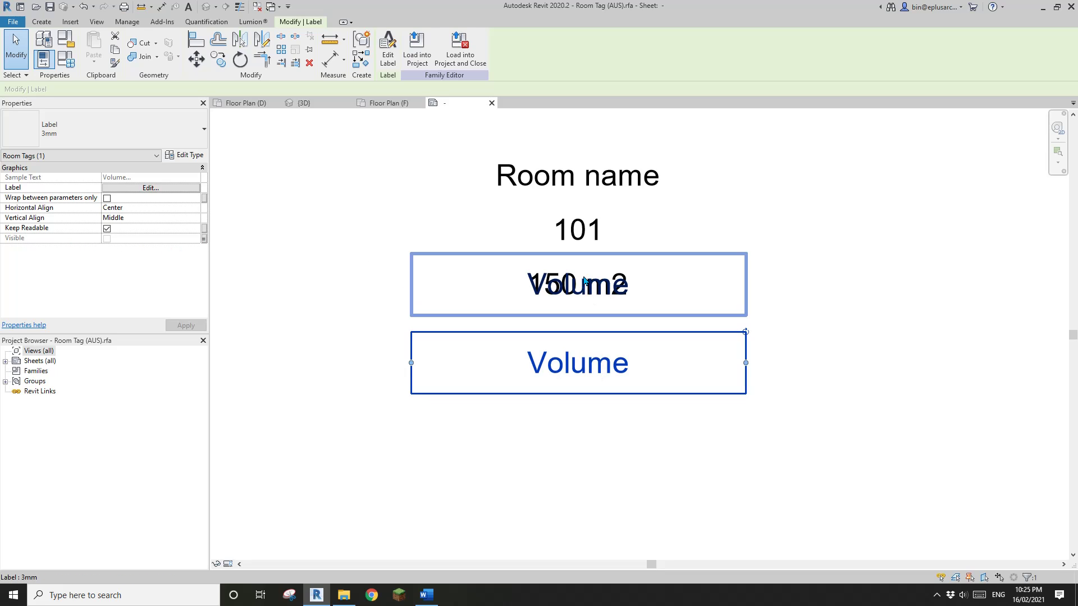
# - Associate the copied label's visibility with a new Yes/No family type parameter named Show Floor Finish
pyautogui.click(204, 239)
pyautogui.click(525, 264)
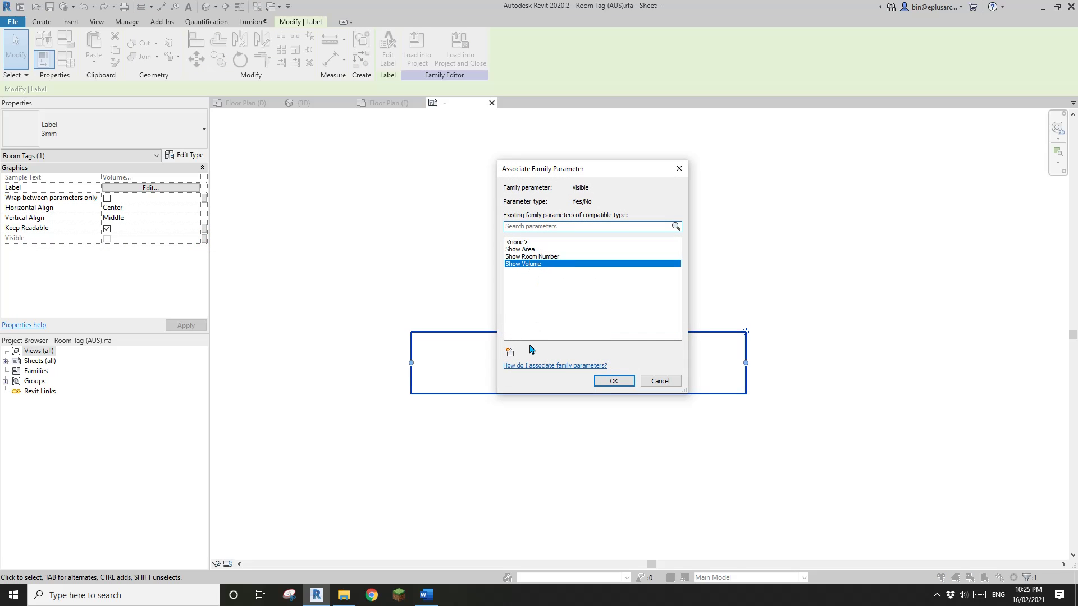
pyautogui.click(511, 353)
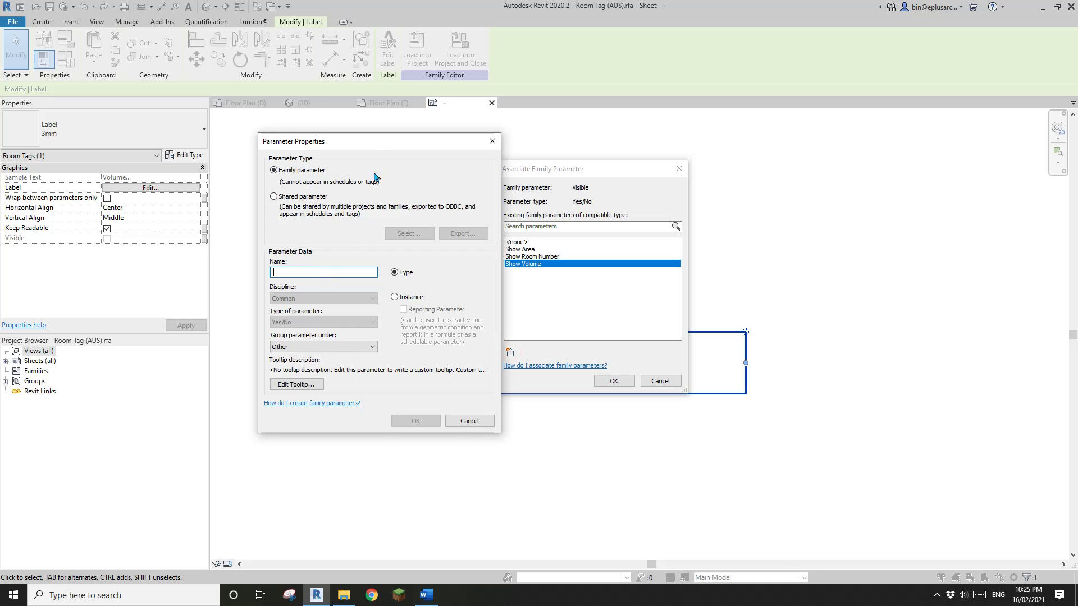
pyautogui.moveTo(374, 141); pyautogui.dragTo(324, 140)
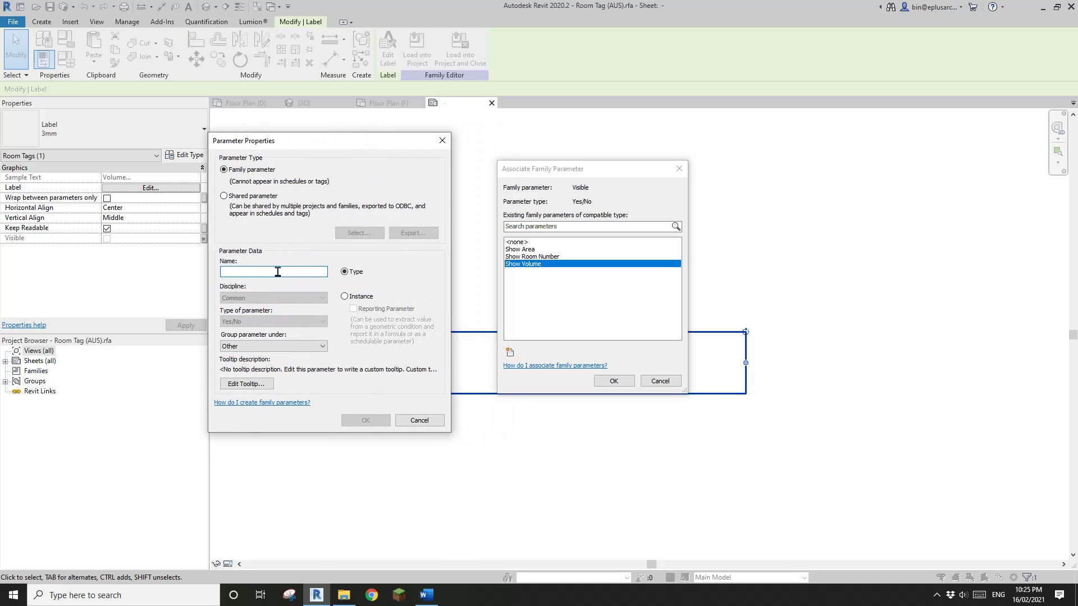
pyautogui.write('Show Floor Finish')
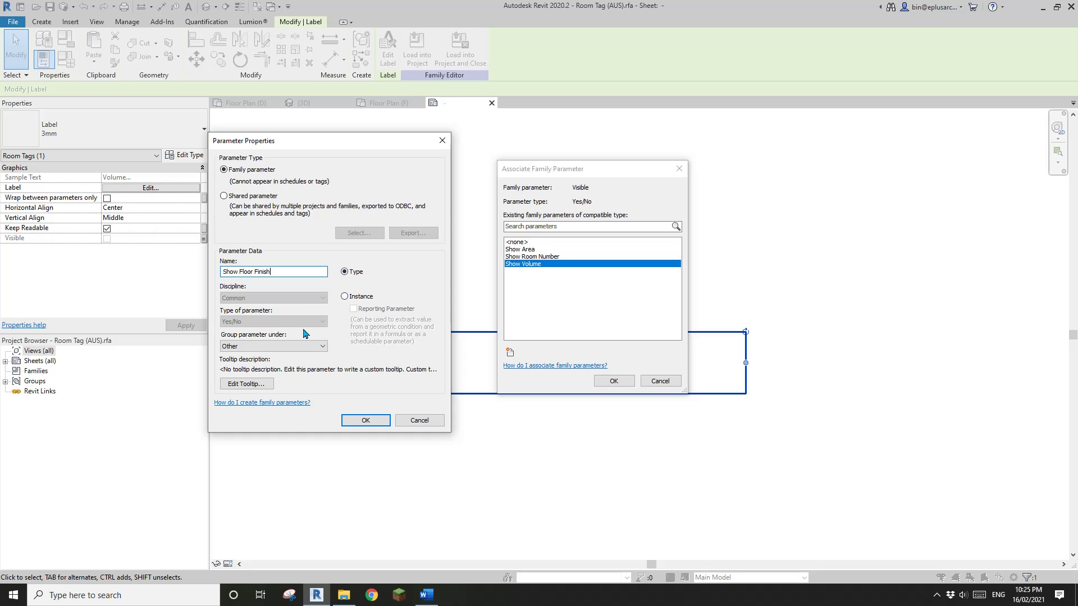
pyautogui.click(364, 421)
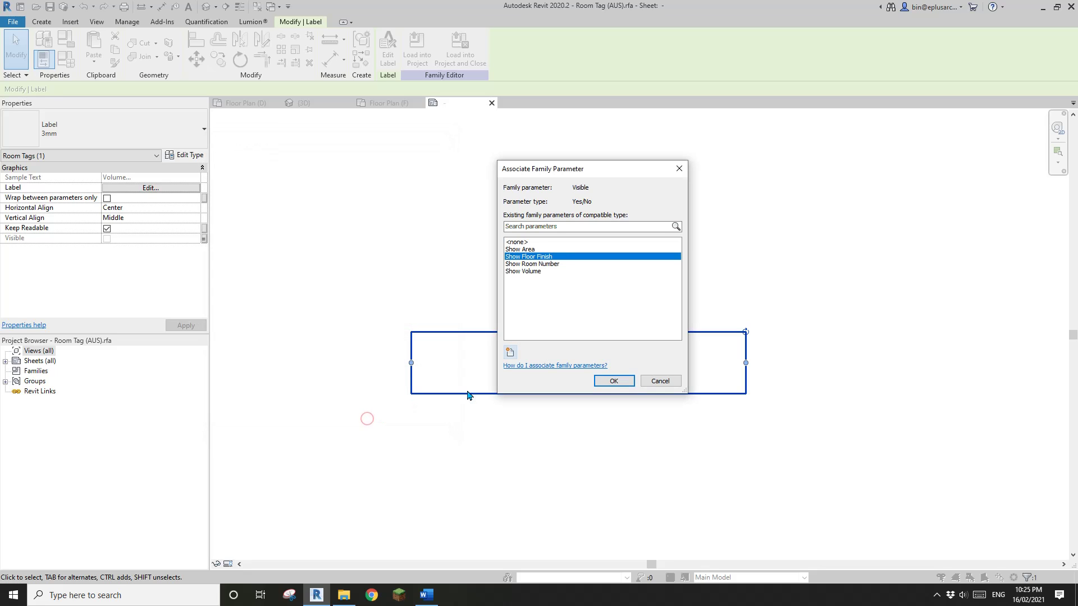
pyautogui.click(614, 381)
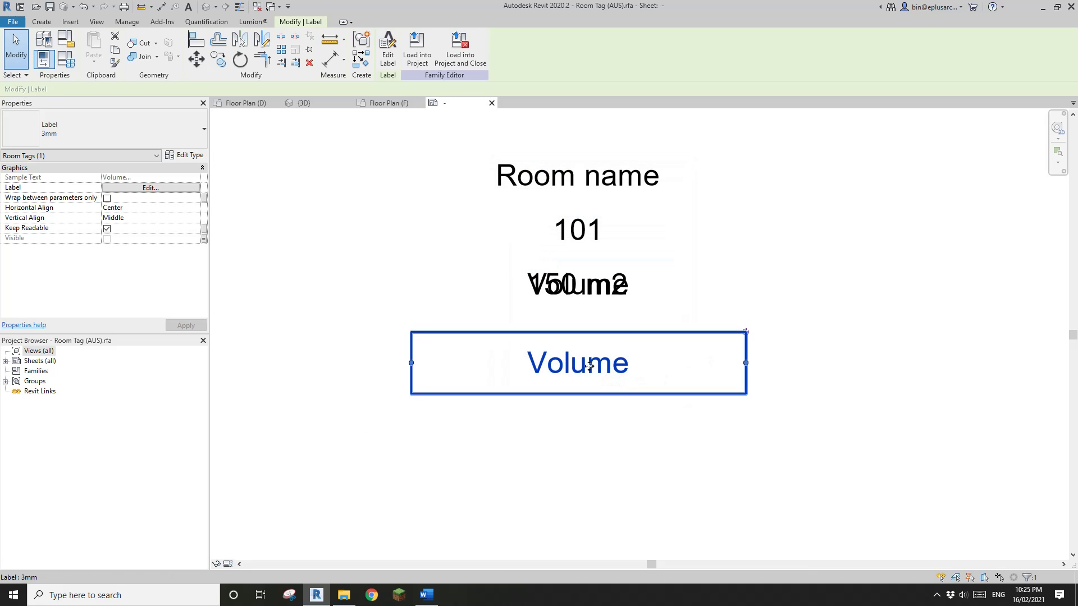
# - Replace the Volume parameter in the copied label with the Floor Finish parameter
pyautogui.click(388, 61)
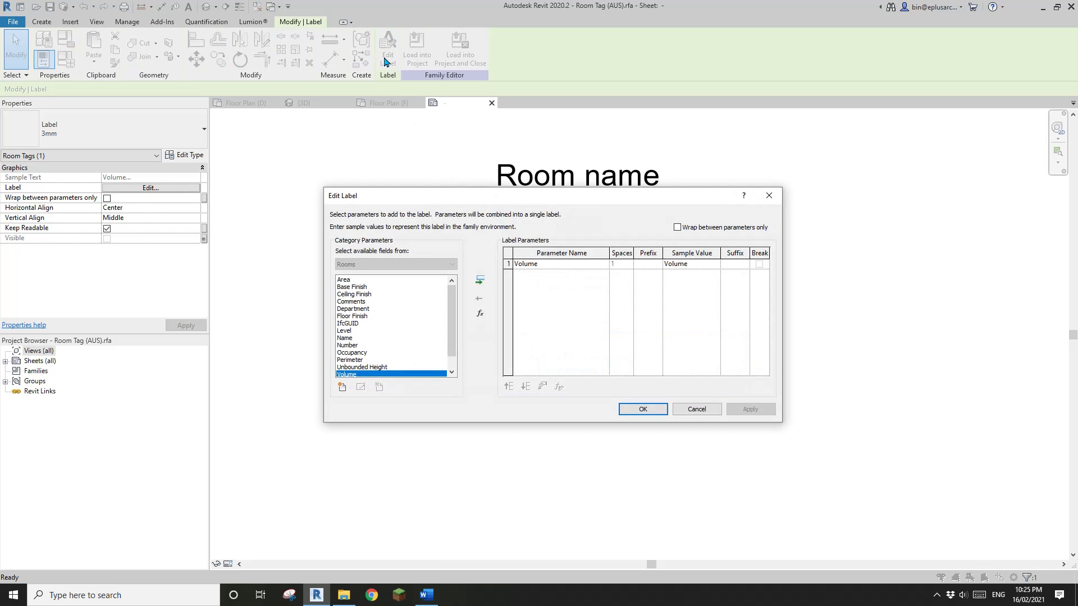
pyautogui.moveTo(537, 204); pyautogui.dragTo(651, 231)
pyautogui.moveTo(529, 227); pyautogui.dragTo(501, 230)
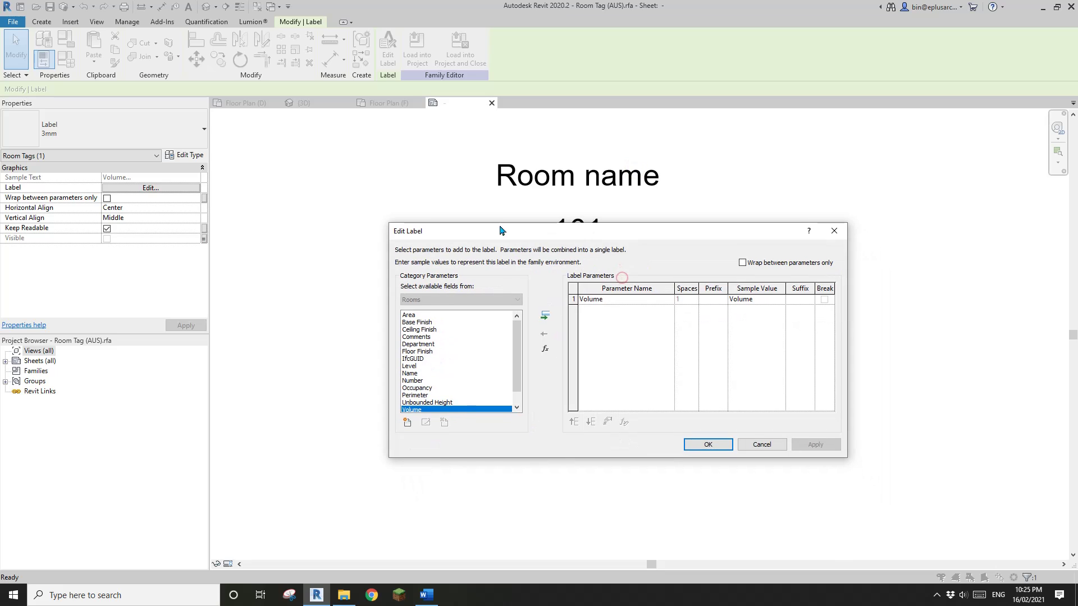
pyautogui.click(604, 301)
pyautogui.moveTo(594, 241); pyautogui.dragTo(629, 272)
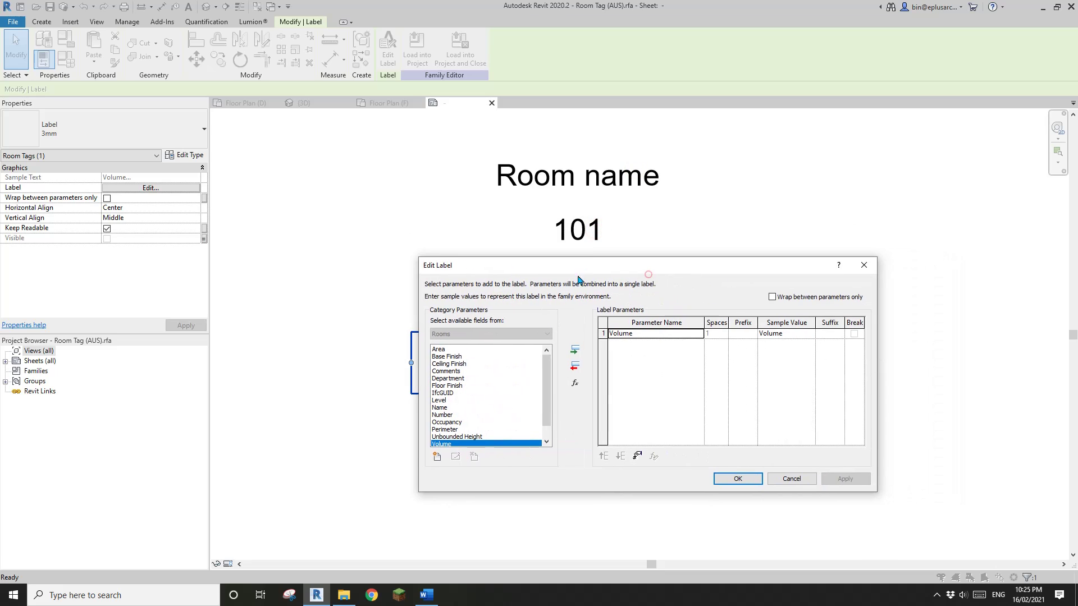
pyautogui.click(576, 368)
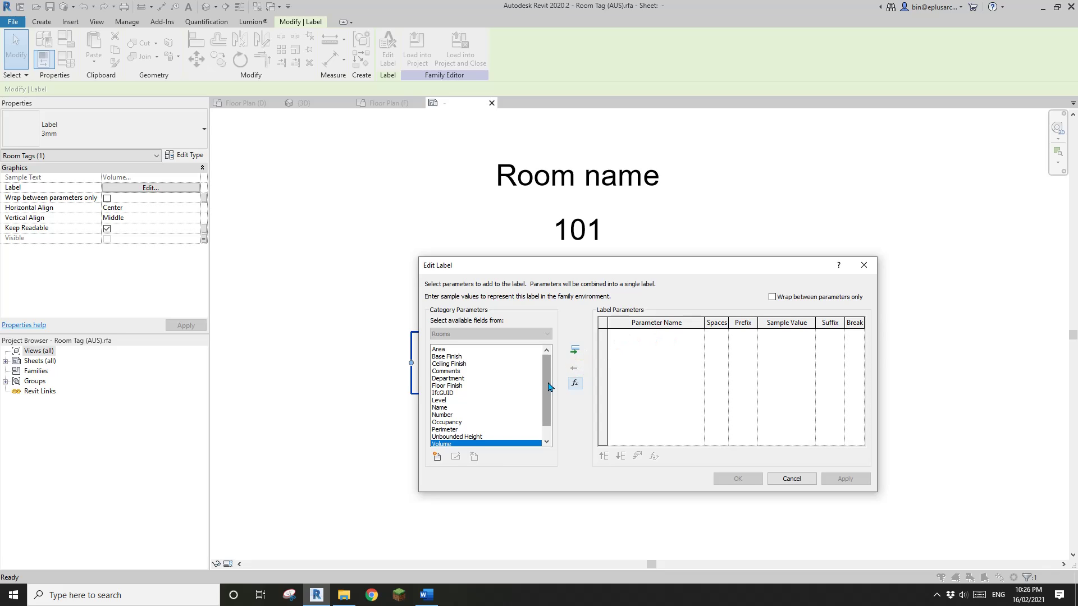
pyautogui.moveTo(549, 379); pyautogui.dragTo(549, 390)
pyautogui.click(449, 371)
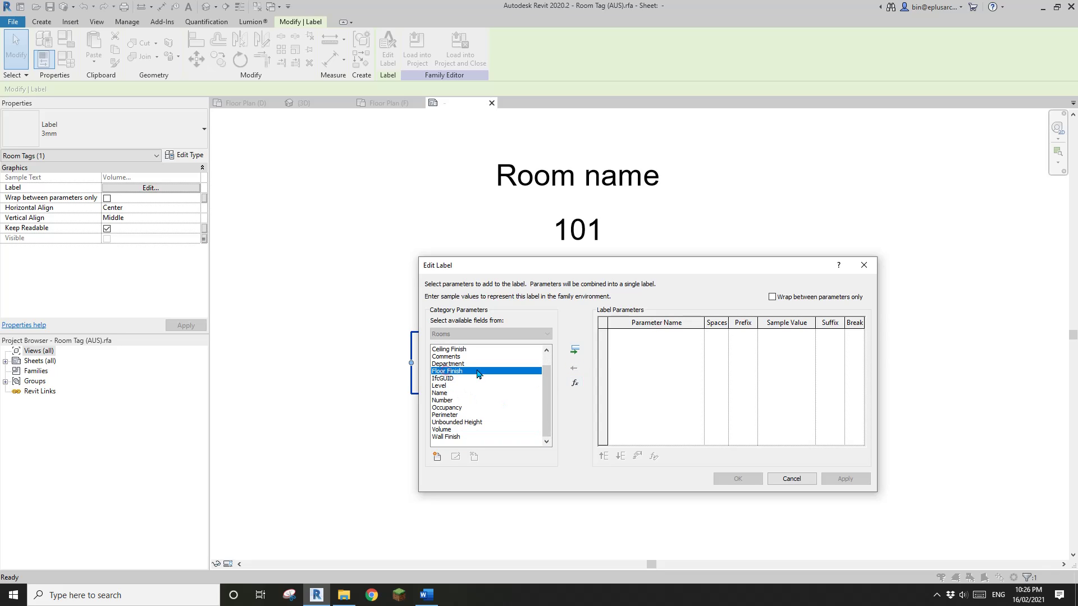
pyautogui.click(575, 354)
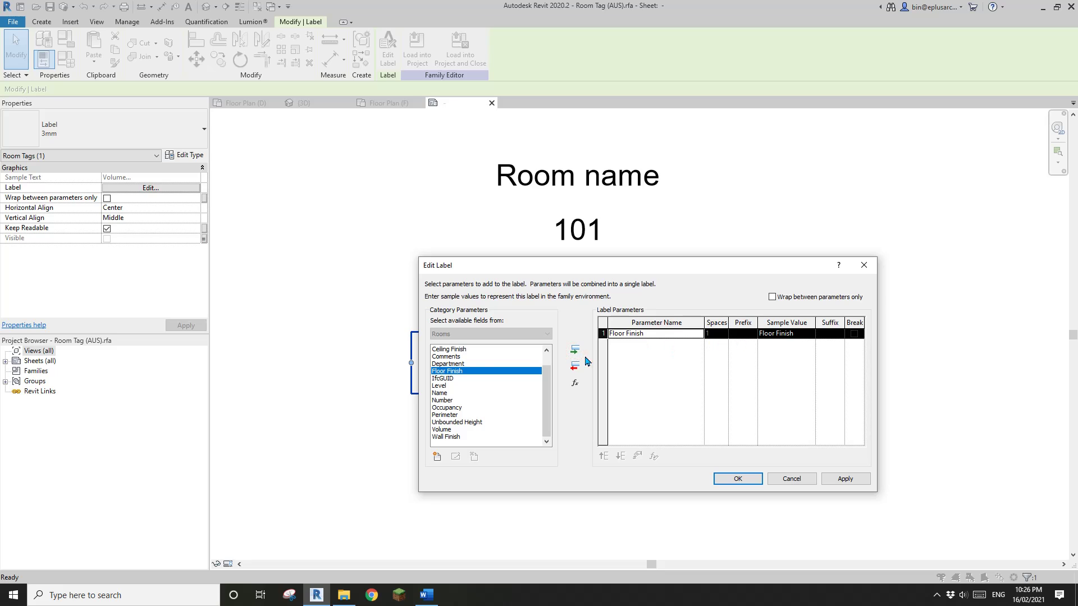
pyautogui.click(737, 479)
# - Move the Floor Finish label up until it sits exactly over the area and volume labels
pyautogui.moveTo(635, 375); pyautogui.dragTo(631, 384, button='middle')
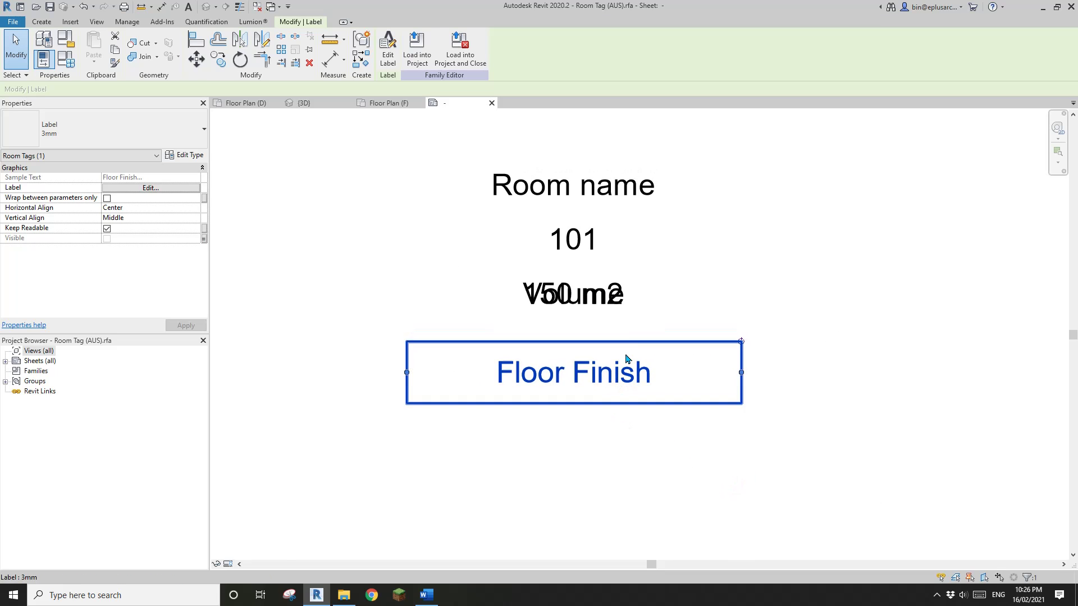
pyautogui.press('Up')
pyautogui.press('Up')
pyautogui.press('Up')
pyautogui.press('Up')
pyautogui.press('Up')
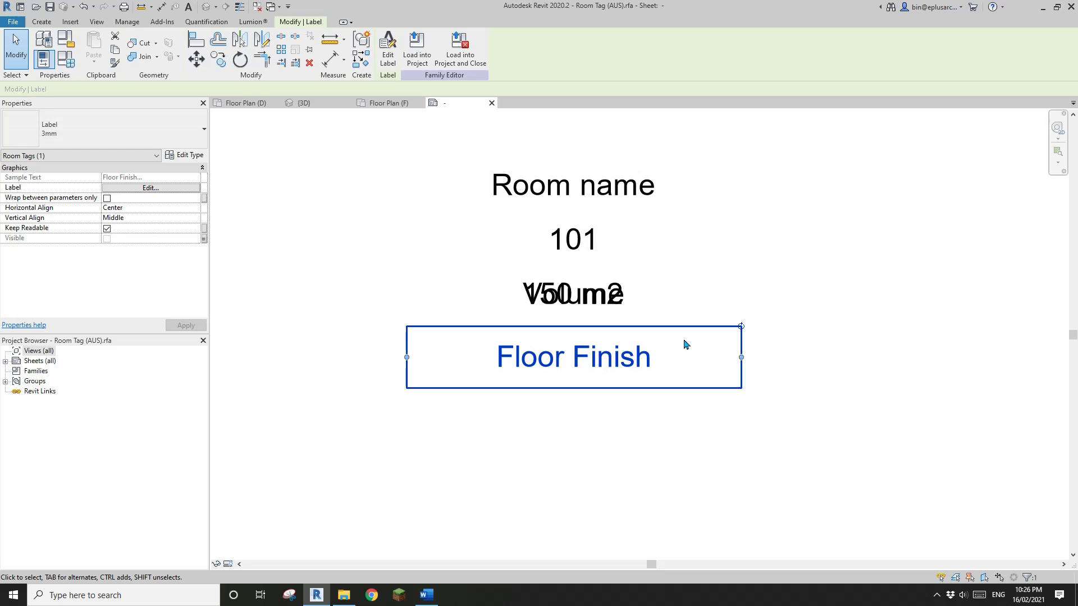
pyautogui.press('Up')
pyautogui.press('Up')
pyautogui.press('Up')
pyautogui.press('Up')
pyautogui.press('Up')
pyautogui.press('Up')
pyautogui.press('Up')
pyautogui.press('Up')
pyautogui.press('Up')
pyautogui.press('Up')
pyautogui.press('Up')
pyautogui.press('Up')
pyautogui.press('Up')
pyautogui.press('Up')
pyautogui.press('Up')
pyautogui.press('Up')
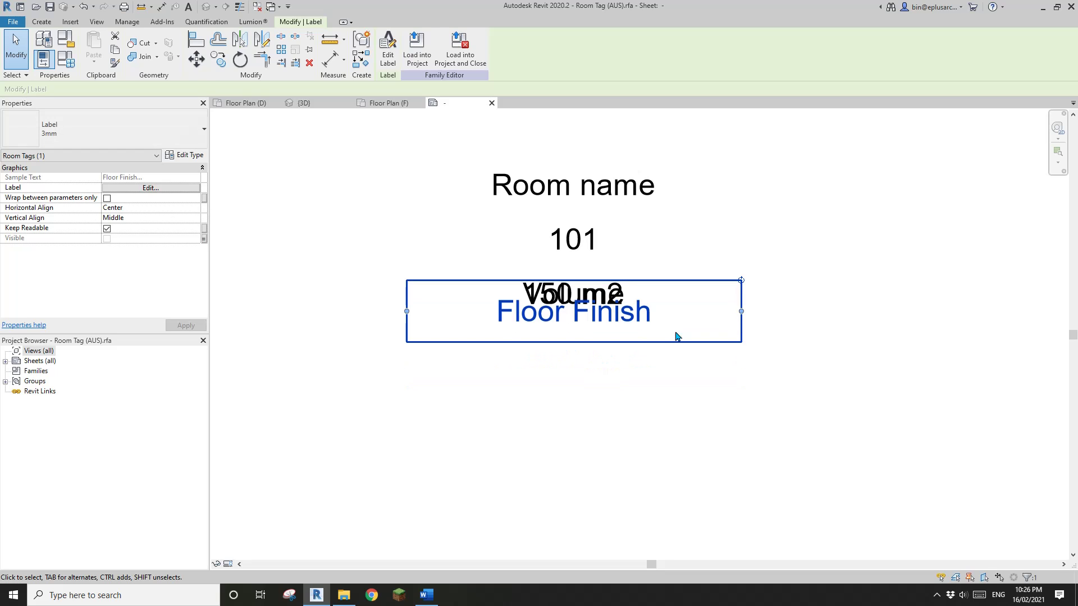
pyautogui.moveTo(440, 282); pyautogui.dragTo(443, 270)
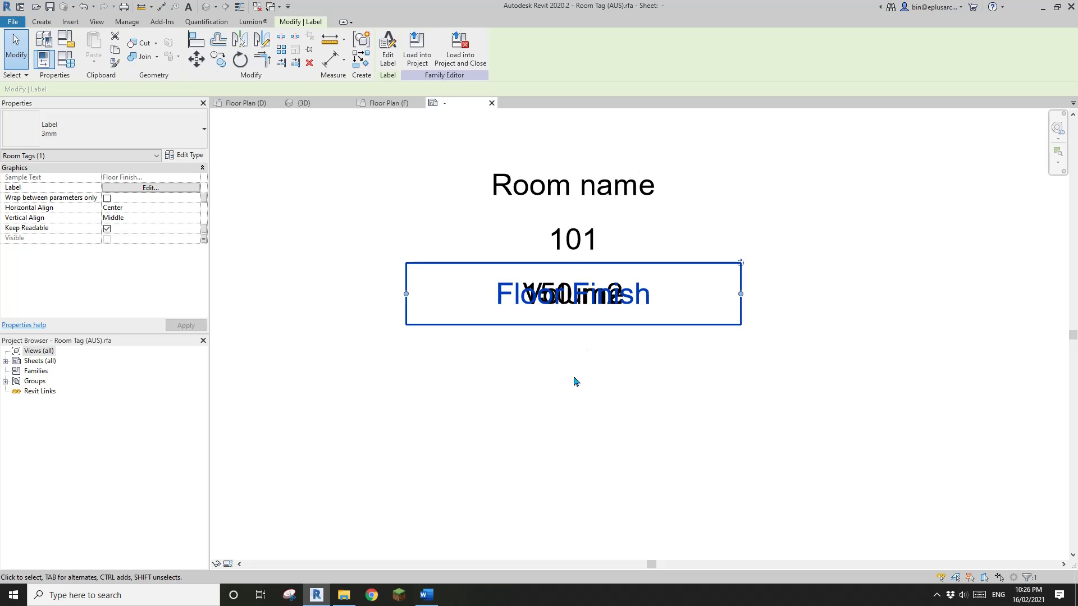
pyautogui.scroll(-1, 562, 401)
pyautogui.click(562, 400)
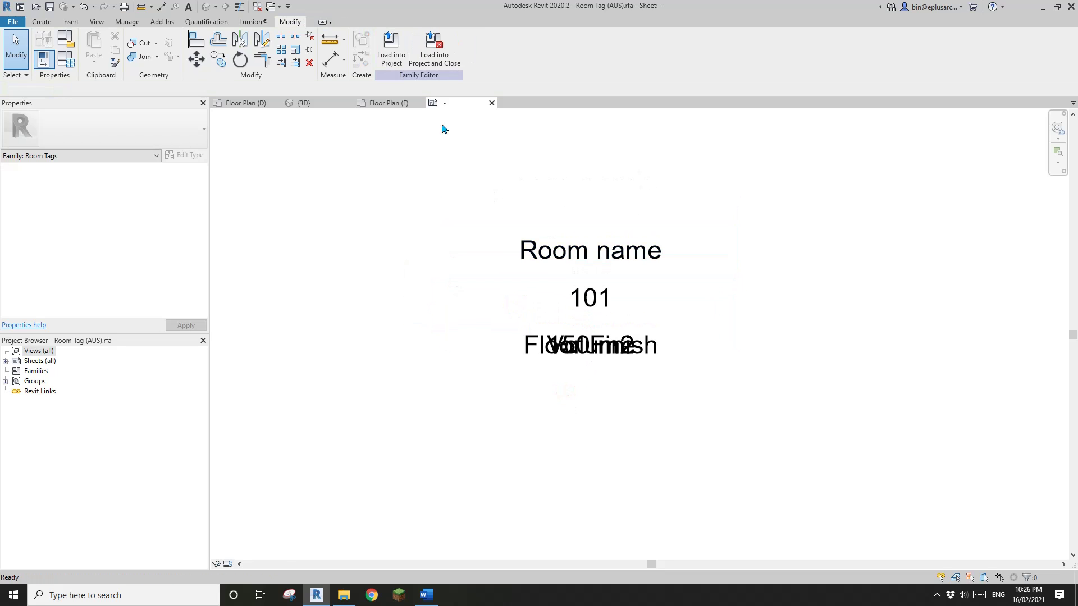
# - Load the edited room tag family into the project, close it, and overwrite the existing version
pyautogui.click(437, 49)
pyautogui.click(559, 306)
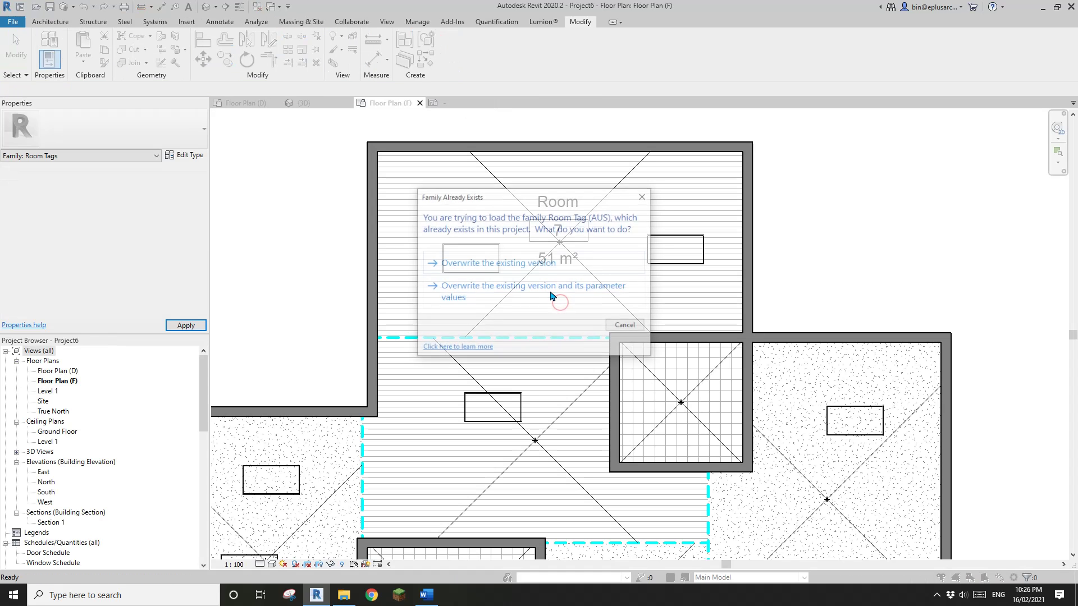
pyautogui.click(530, 264)
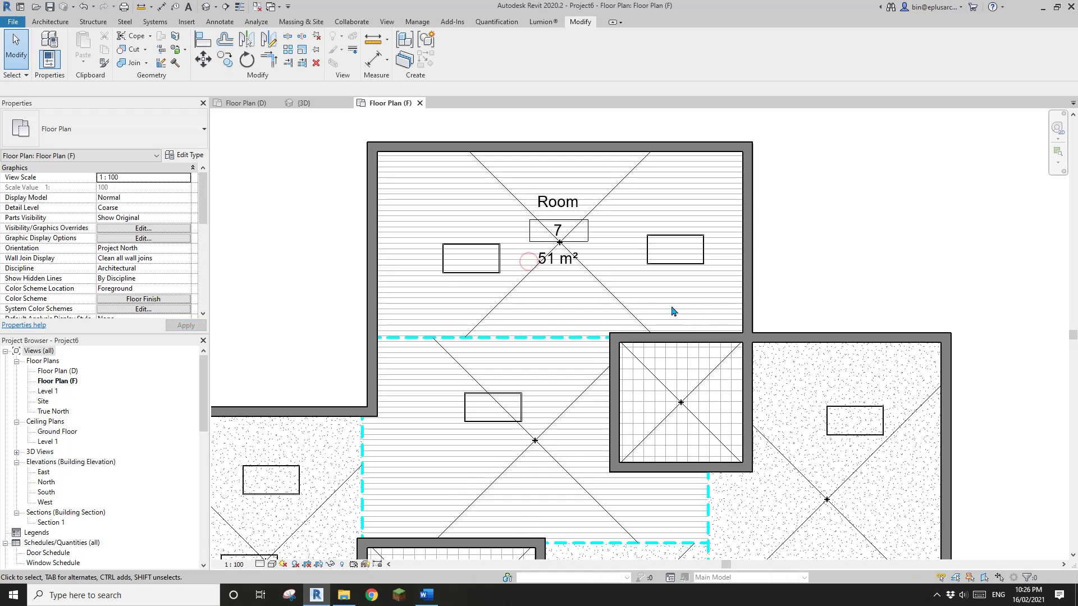
# - Duplicate the type of the room tag in the uppermost timber room as Room Tag With Floor Finish
pyautogui.scroll(2, 543, 215)
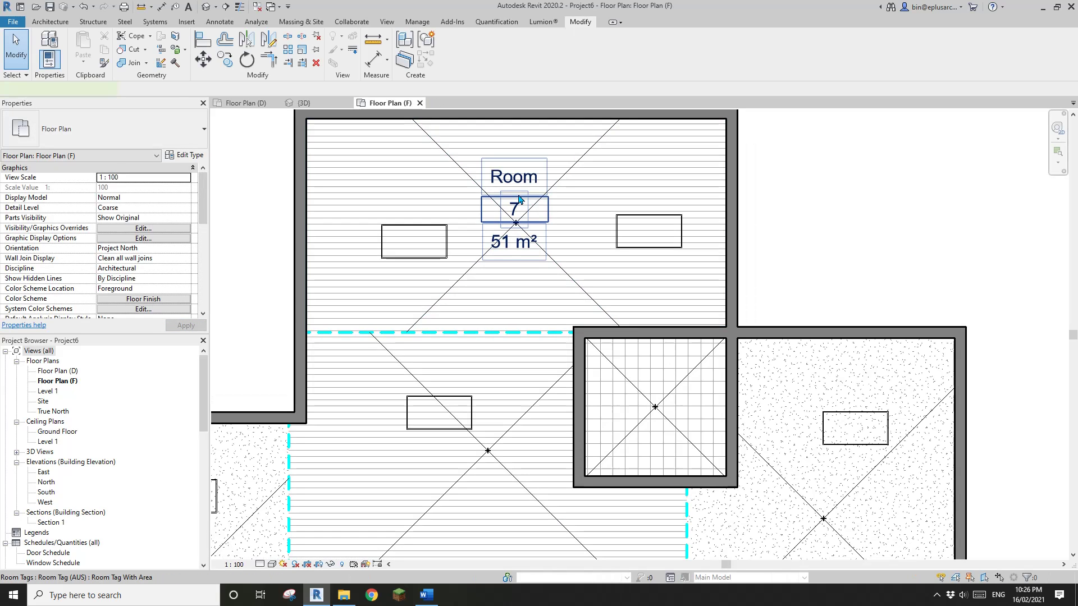
pyautogui.click(520, 199)
pyautogui.click(190, 157)
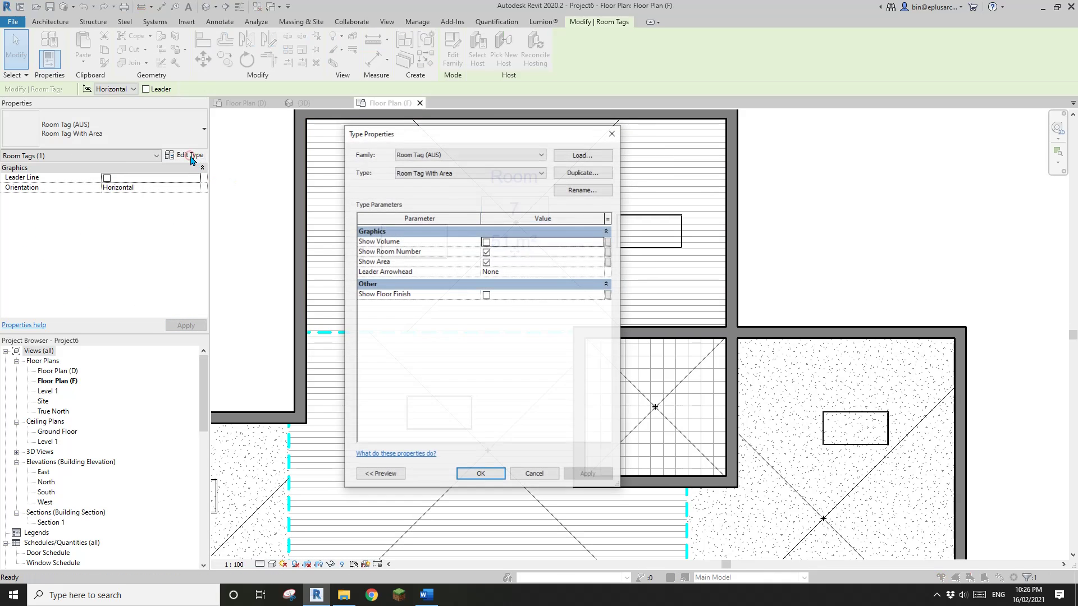
pyautogui.click(582, 173)
pyautogui.click(700, 195)
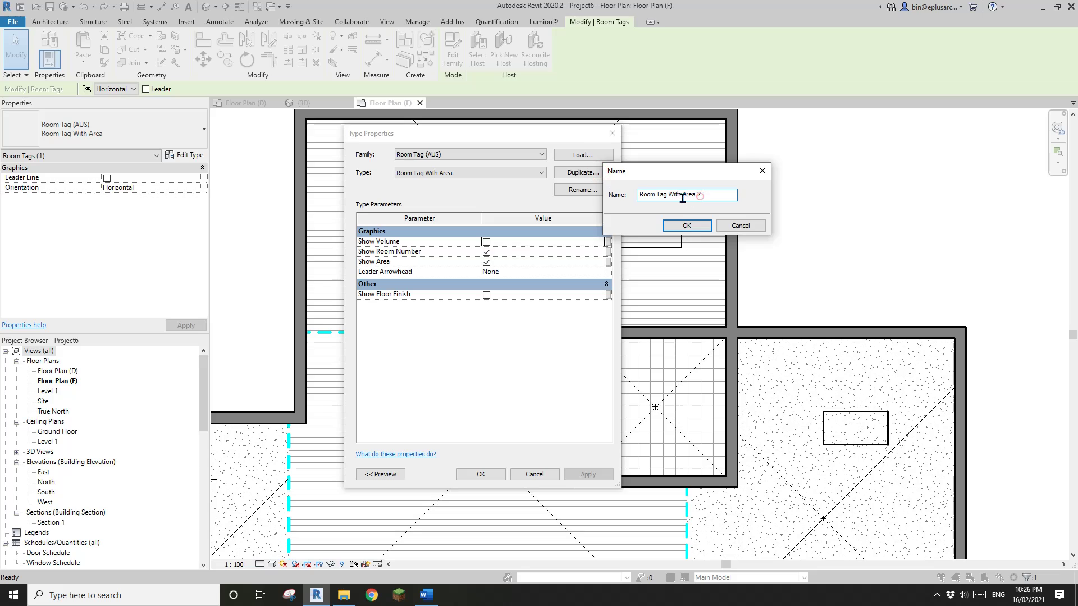
pyautogui.write('Floo')
pyautogui.click(700, 225)
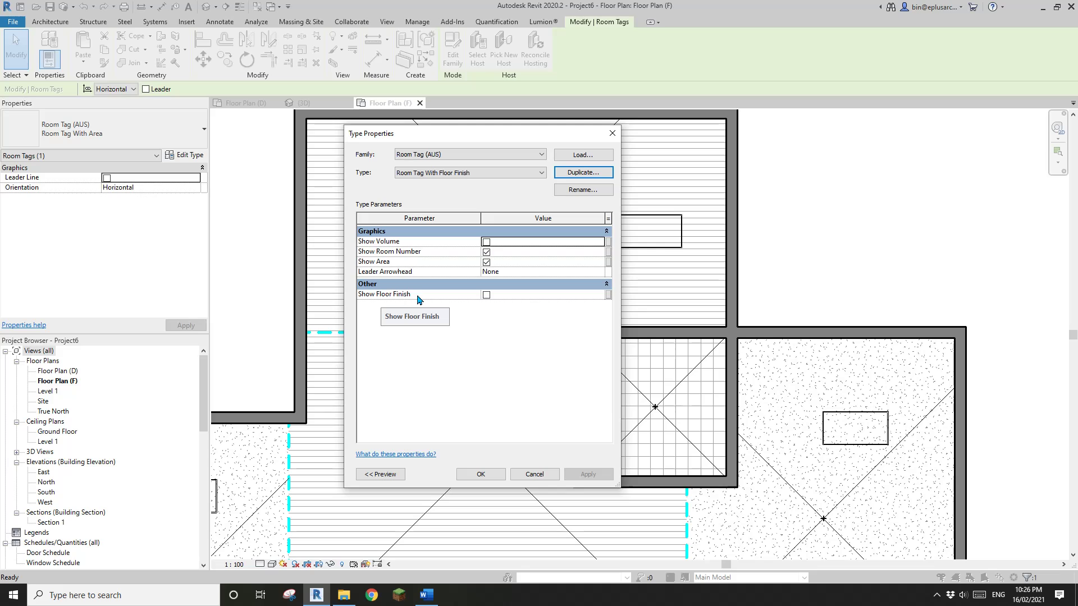
# - Turn on Show Floor Finish and turn off Show Area for the new tag type
pyautogui.click(486, 295)
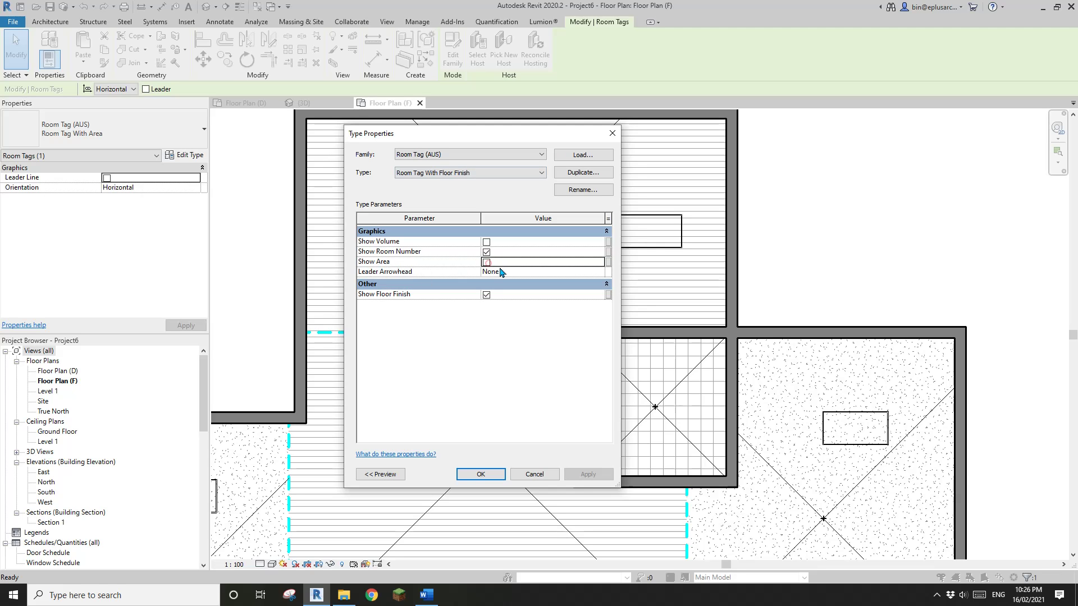
pyautogui.click(486, 474)
pyautogui.scroll(-2, 503, 301)
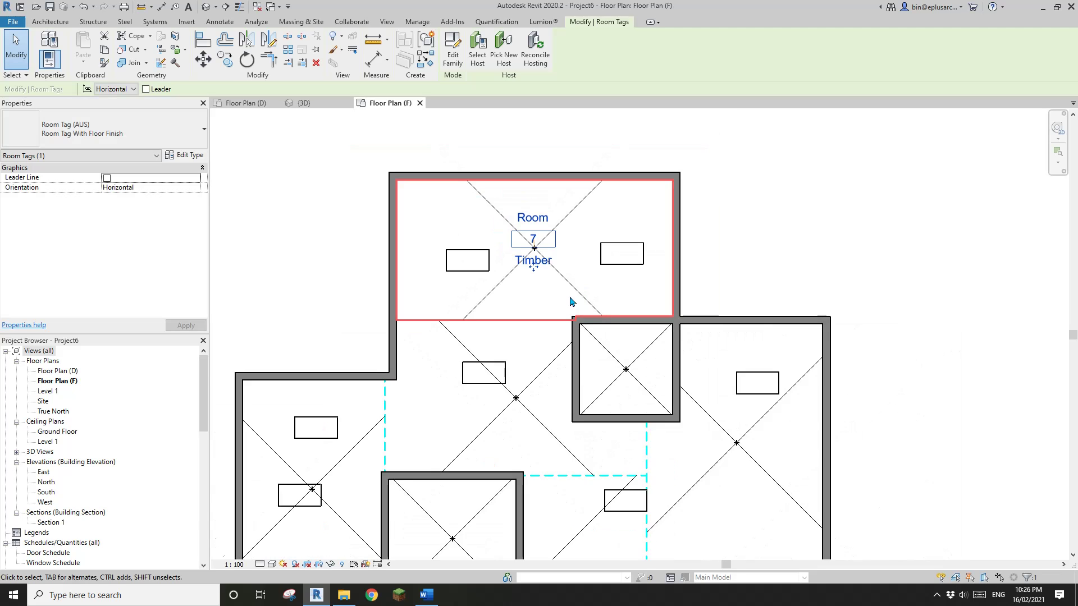
pyautogui.press('Escape')
# - Examine the uppermost timber room's tag and compare it with the room's Floor Finish property
pyautogui.scroll(1, 520, 289)
pyautogui.click(488, 231)
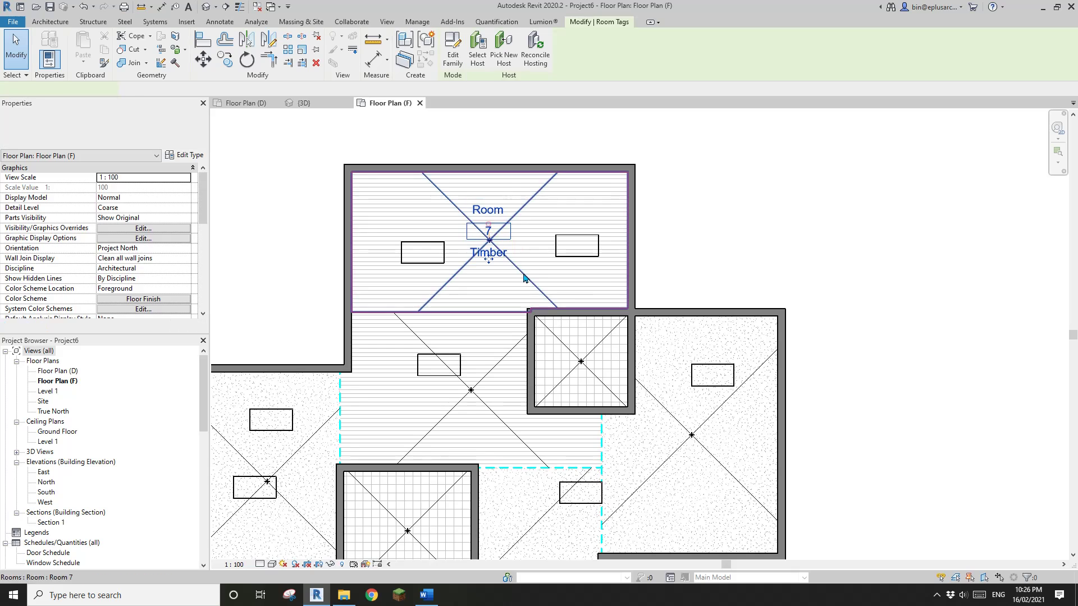
pyautogui.moveTo(496, 248); pyautogui.dragTo(542, 215, button='middle')
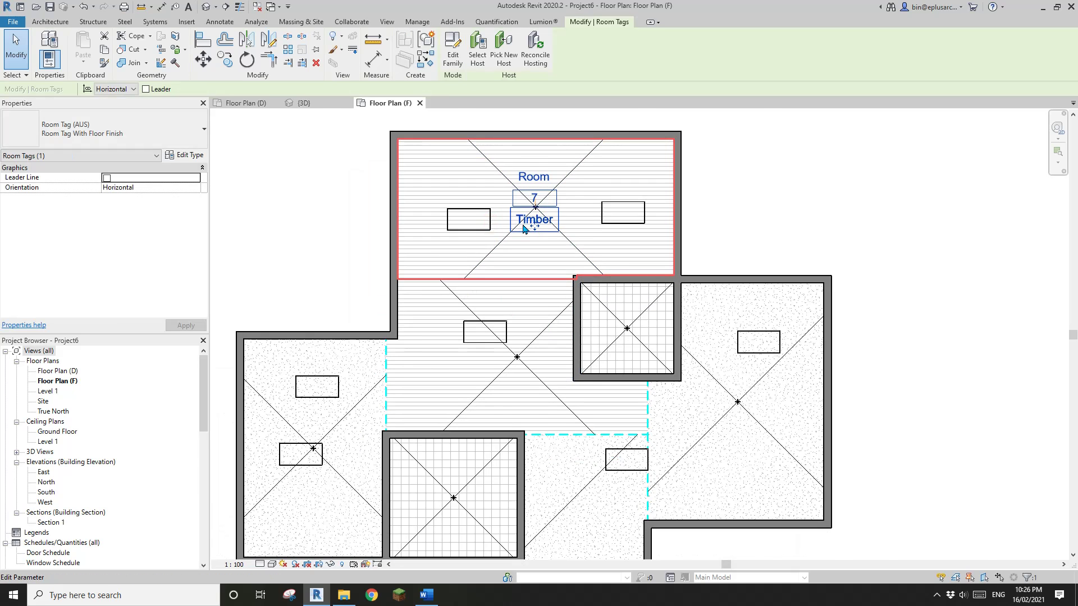
pyautogui.scroll(2, 523, 229)
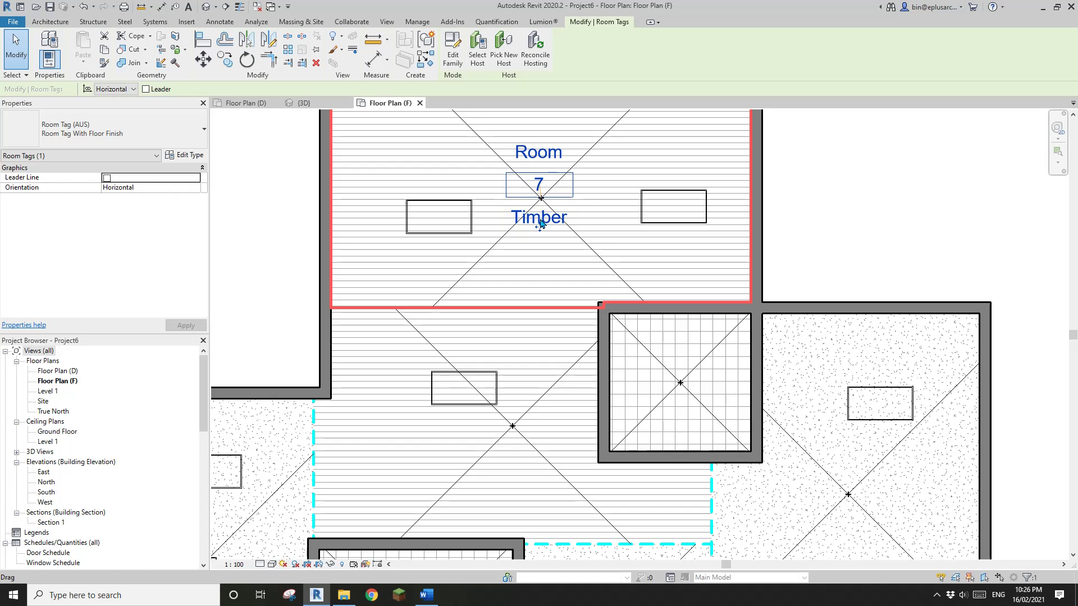
pyautogui.press('Escape')
pyautogui.click(493, 255)
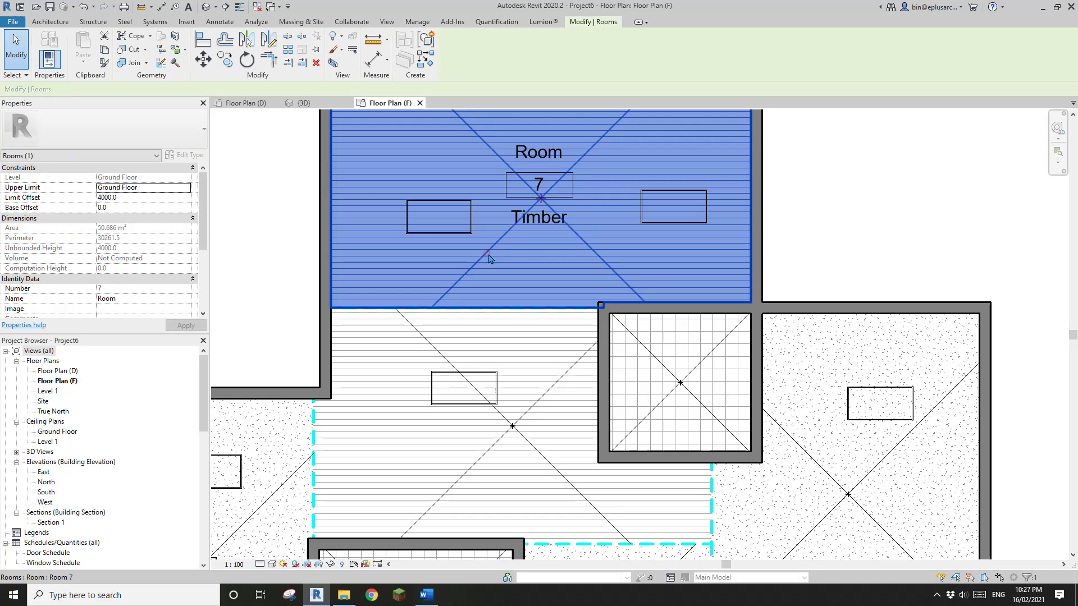
pyautogui.scroll(-3, 88, 277)
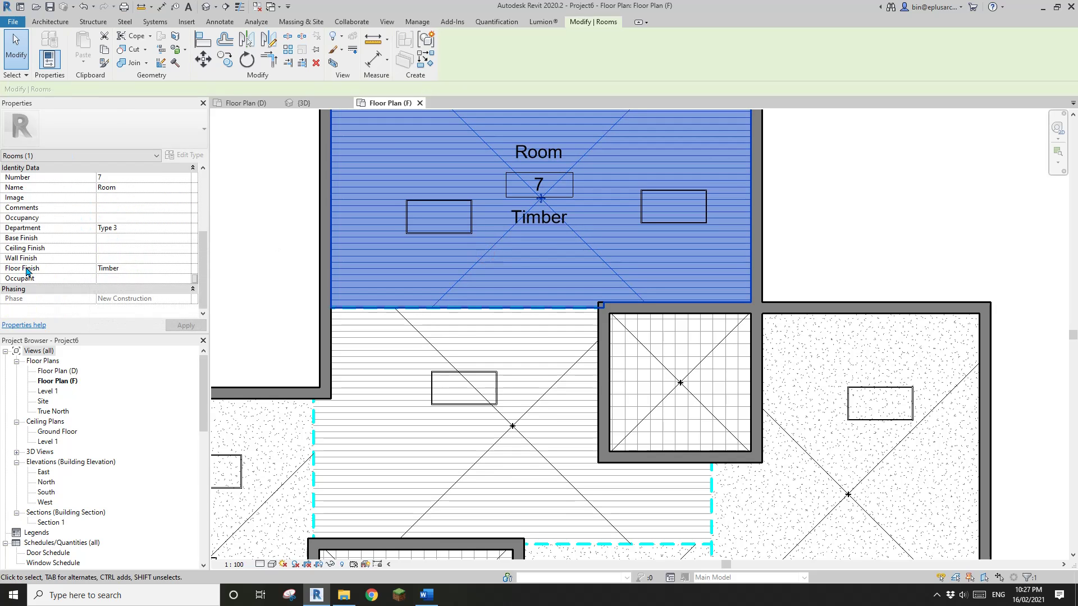
pyautogui.scroll(-3, 365, 238)
pyautogui.press('Escape')
# - Place Room Tag With Floor Finish tags in rooms 6, 4, 2 and 5 of the floor plan
pyautogui.click(475, 197)
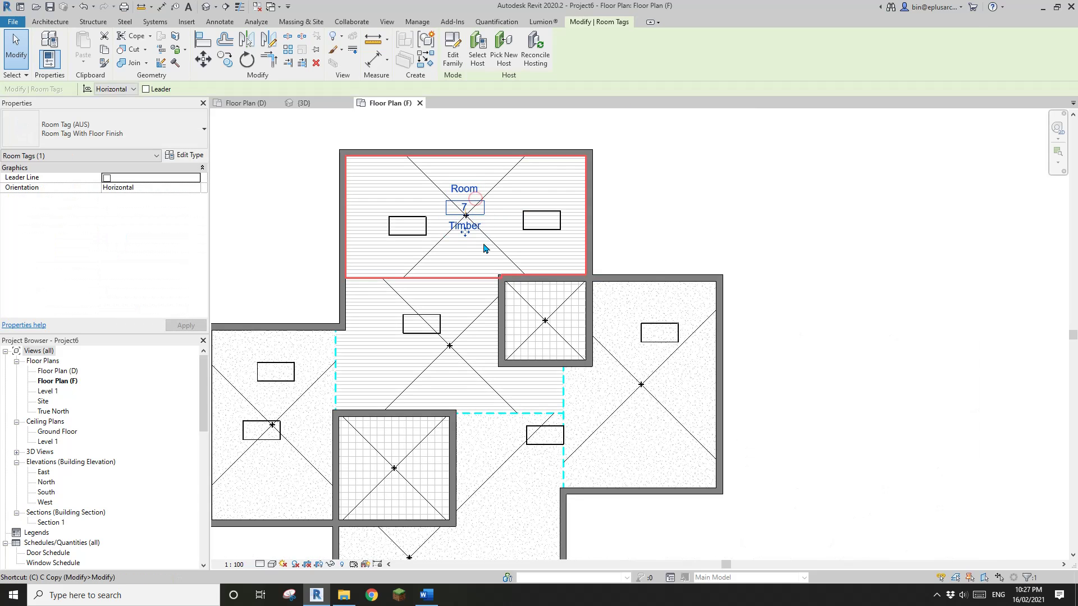
pyautogui.press('r')
pyautogui.press('t')
pyautogui.moveTo(471, 296); pyautogui.dragTo(548, 244, button='middle')
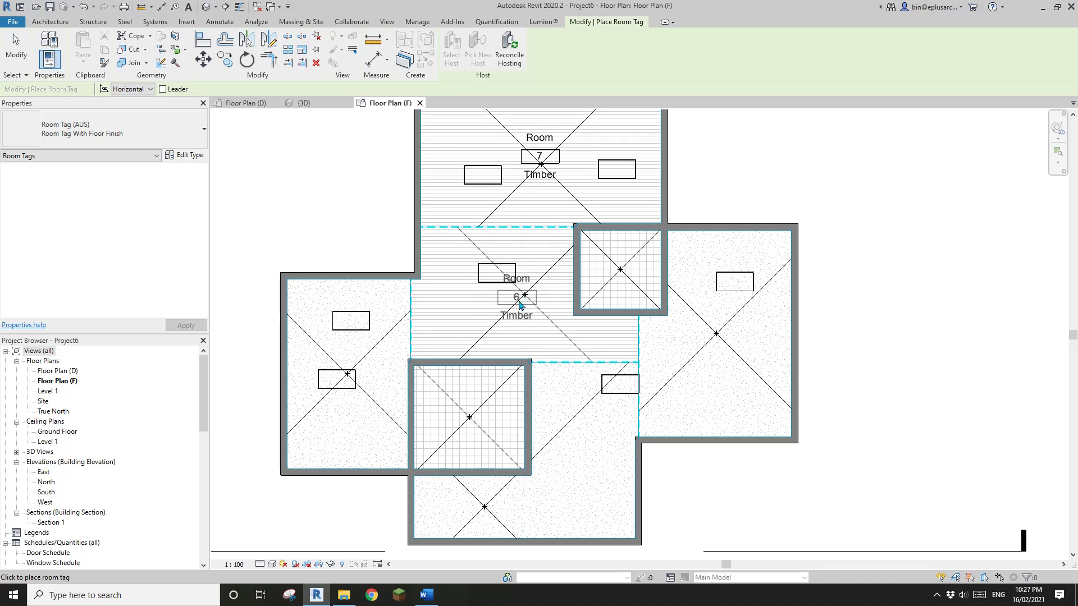
pyautogui.click(526, 309)
pyautogui.click(722, 348)
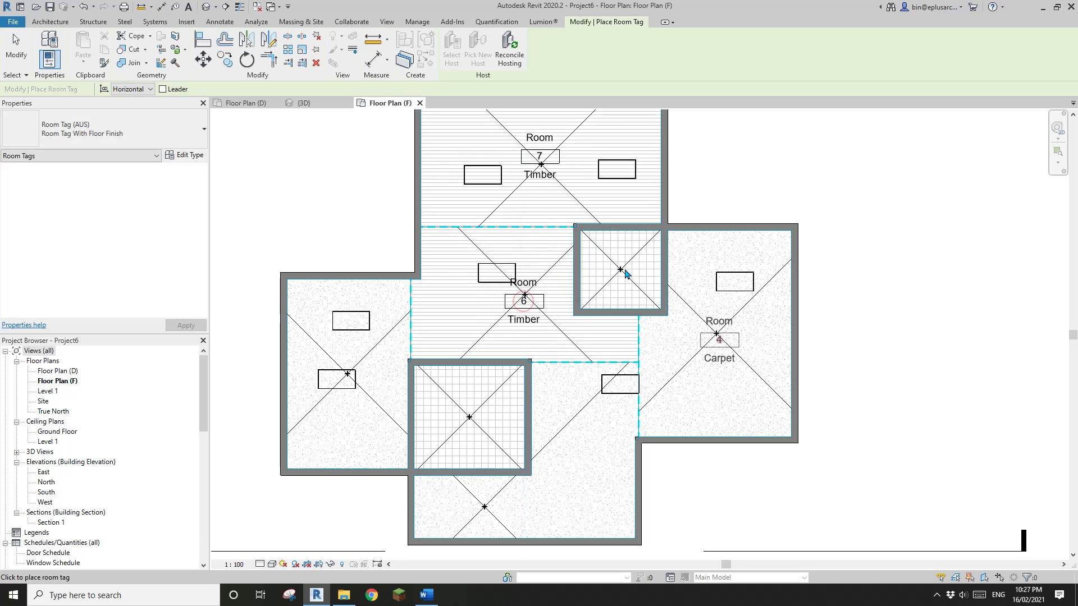
pyautogui.click(623, 272)
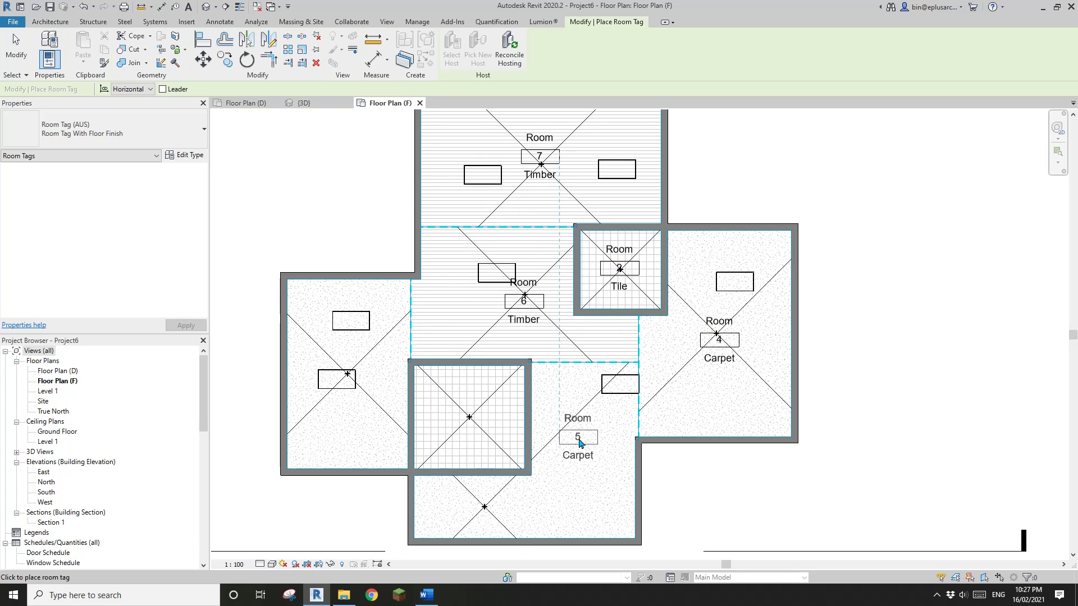
pyautogui.click(573, 454)
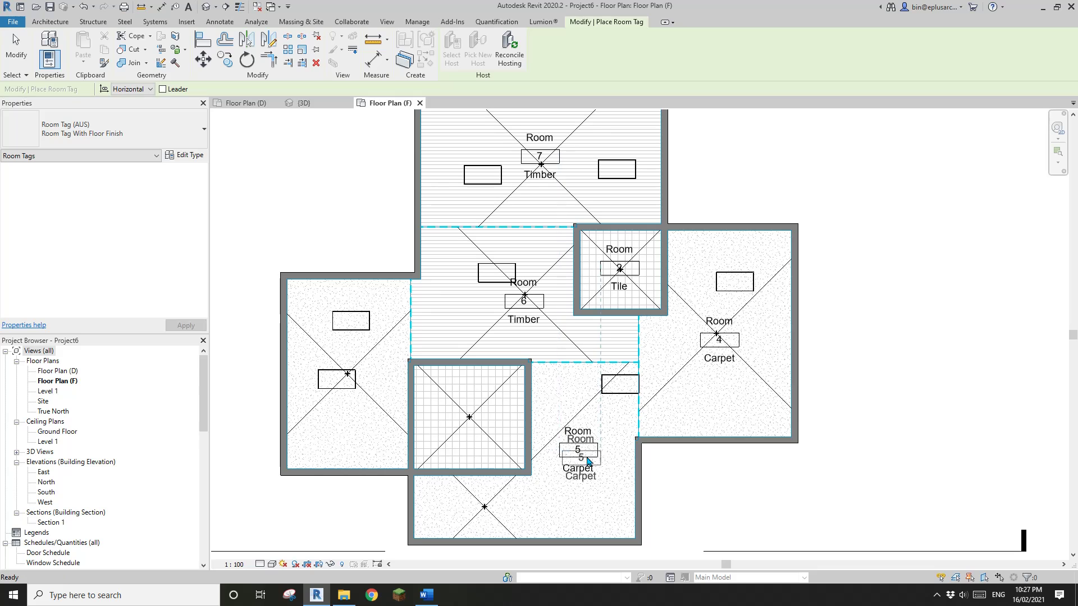
pyautogui.press('Escape')
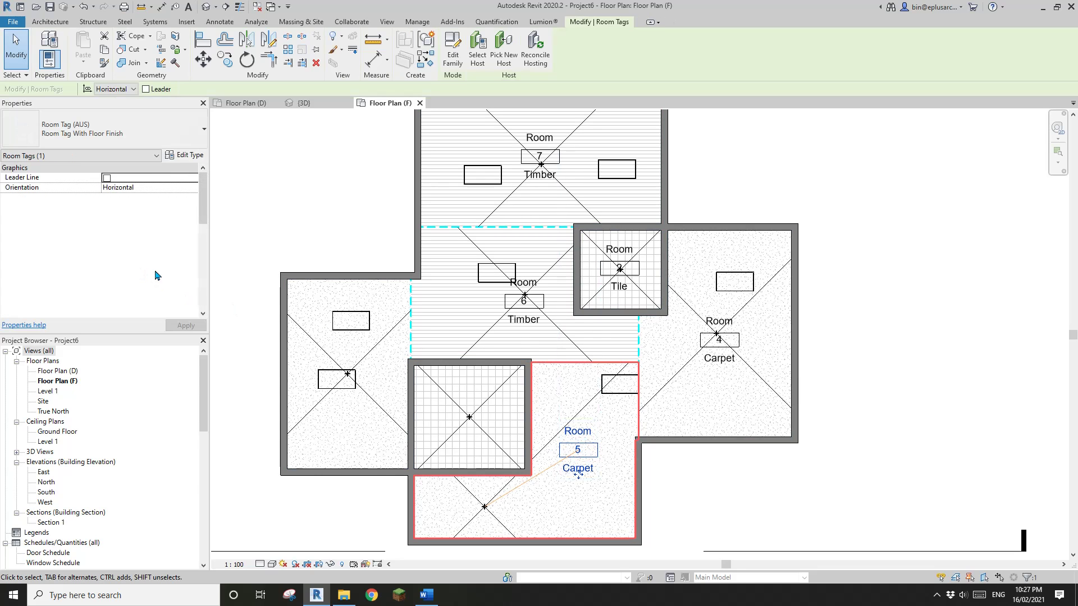
pyautogui.press('Escape')
# - Examine the Floor Finish property of the lowermost carpet room against its new tag
pyautogui.click(590, 406)
pyautogui.scroll(-4, 162, 264)
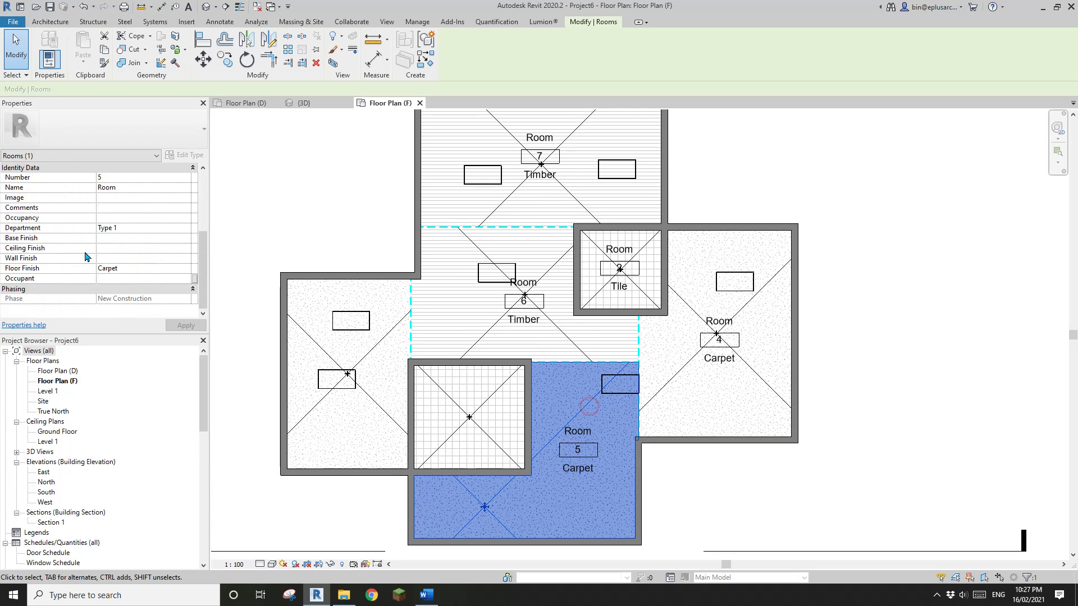
pyautogui.press('Escape')
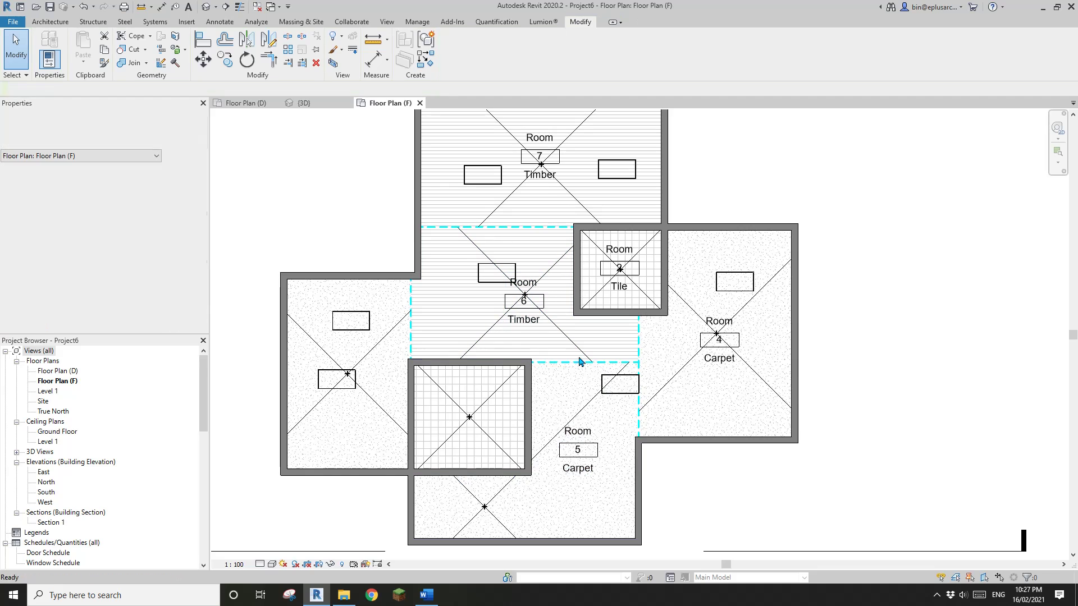
pyautogui.click(622, 287)
pyautogui.scroll(2, 621, 287)
pyautogui.click(622, 287)
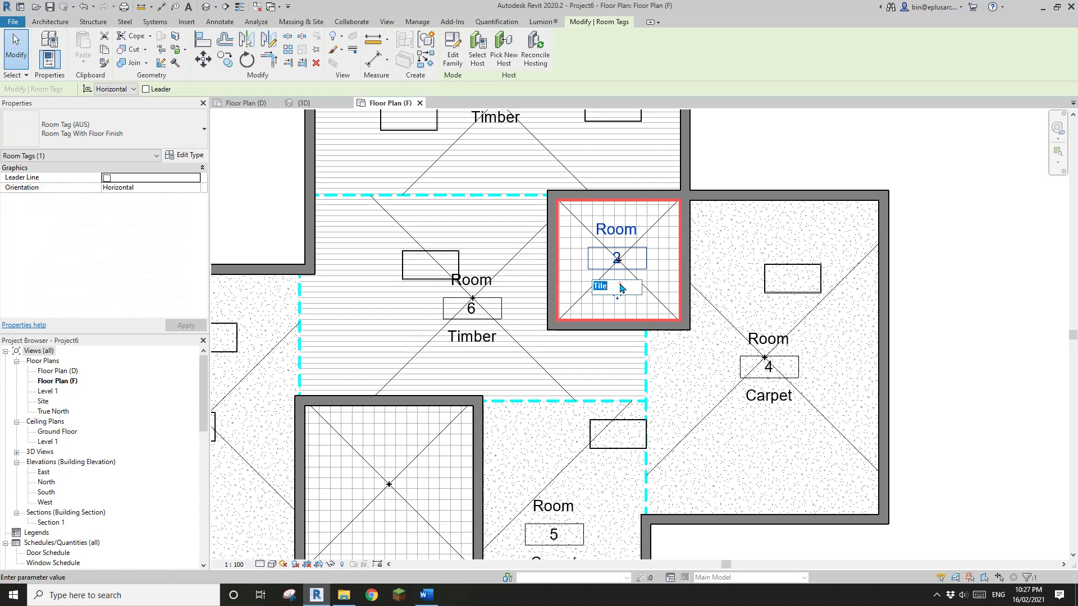
pyautogui.scroll(-1, 631, 315)
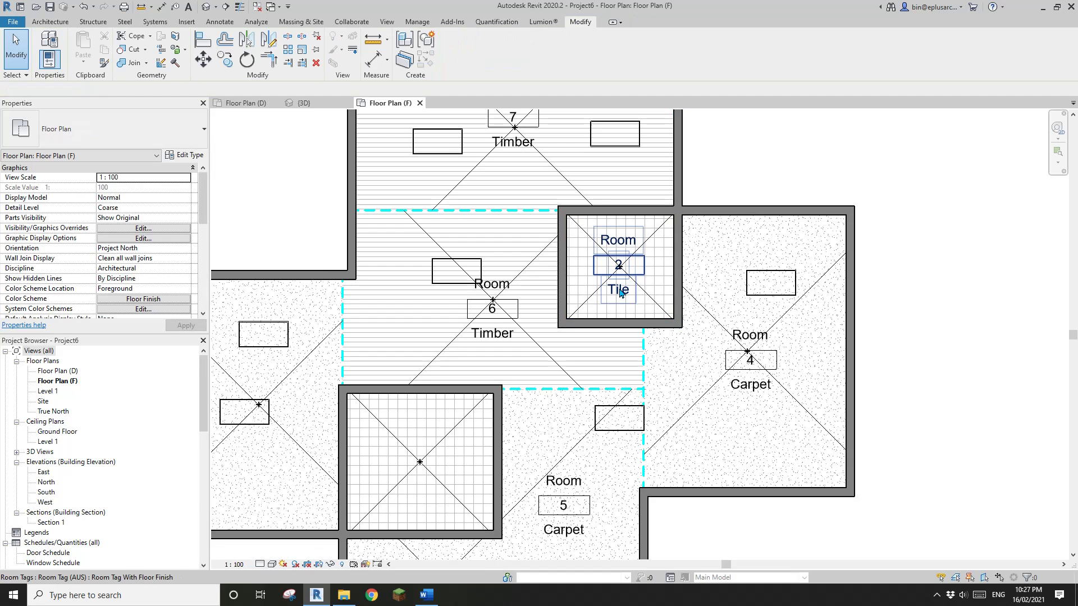
pyautogui.scroll(1, 633, 304)
pyautogui.click(624, 284)
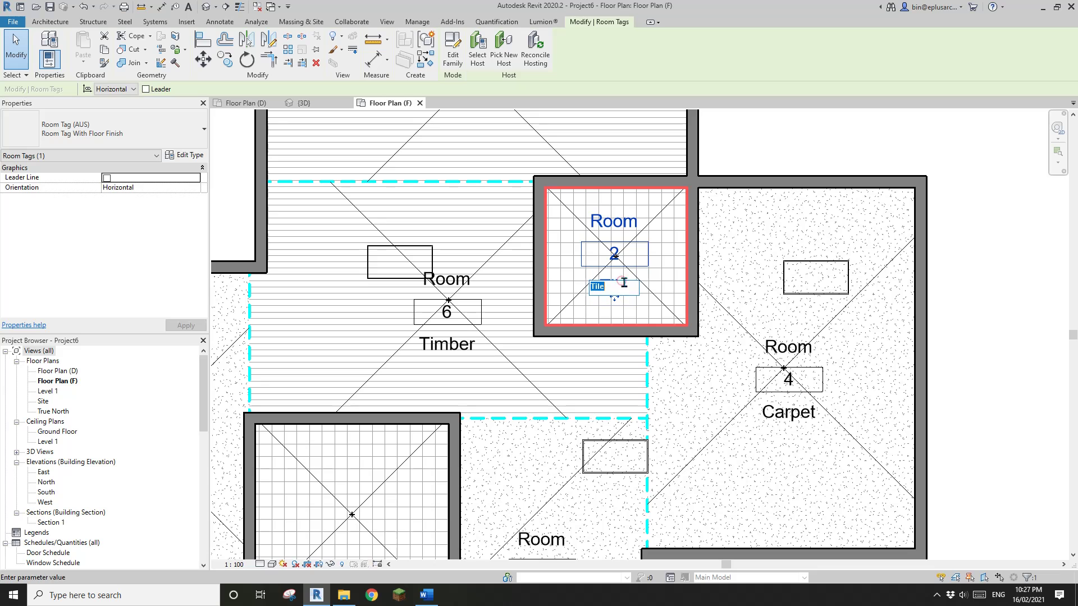
pyautogui.click(602, 312)
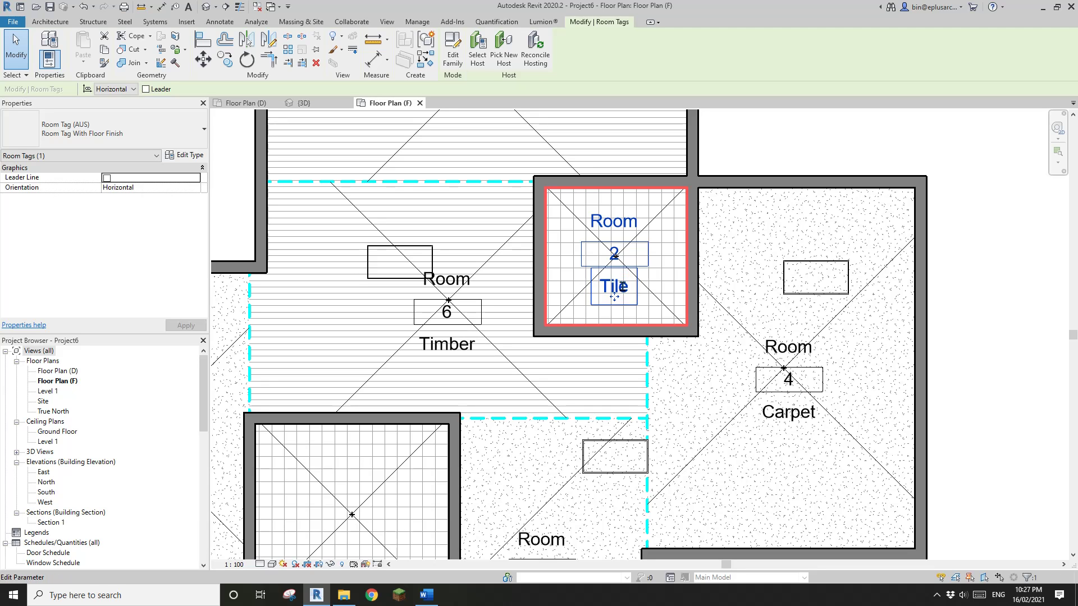
pyautogui.press('Escape')
# - Set the floor finish to Timber through the tag of room 4, the large carpet room beside the tiled room
pyautogui.moveTo(602, 311); pyautogui.dragTo(620, 200, button='middle')
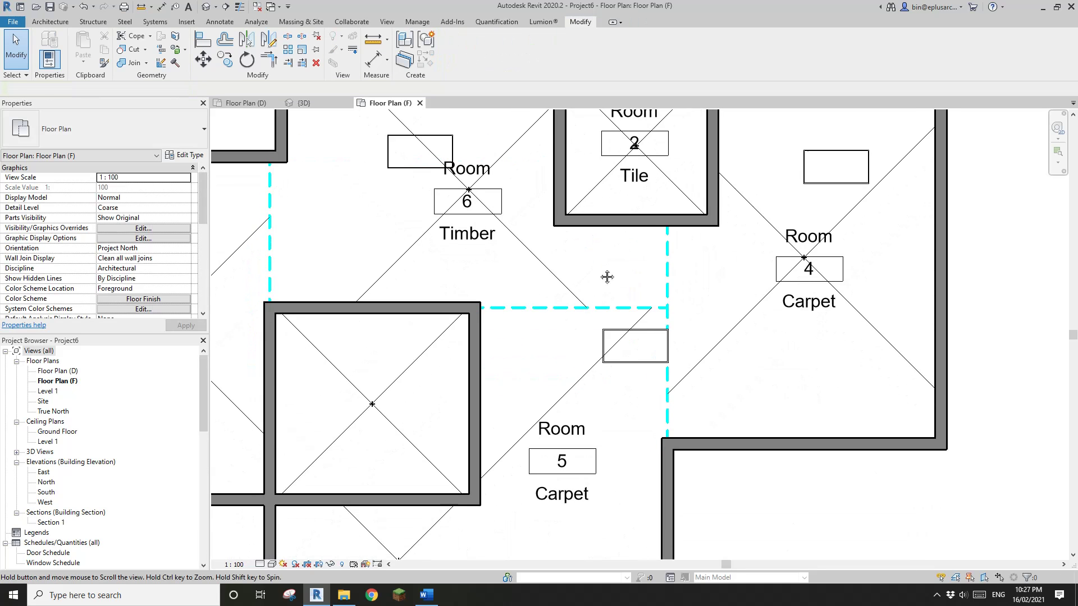
pyautogui.scroll(3, 590, 292)
pyautogui.click(771, 323)
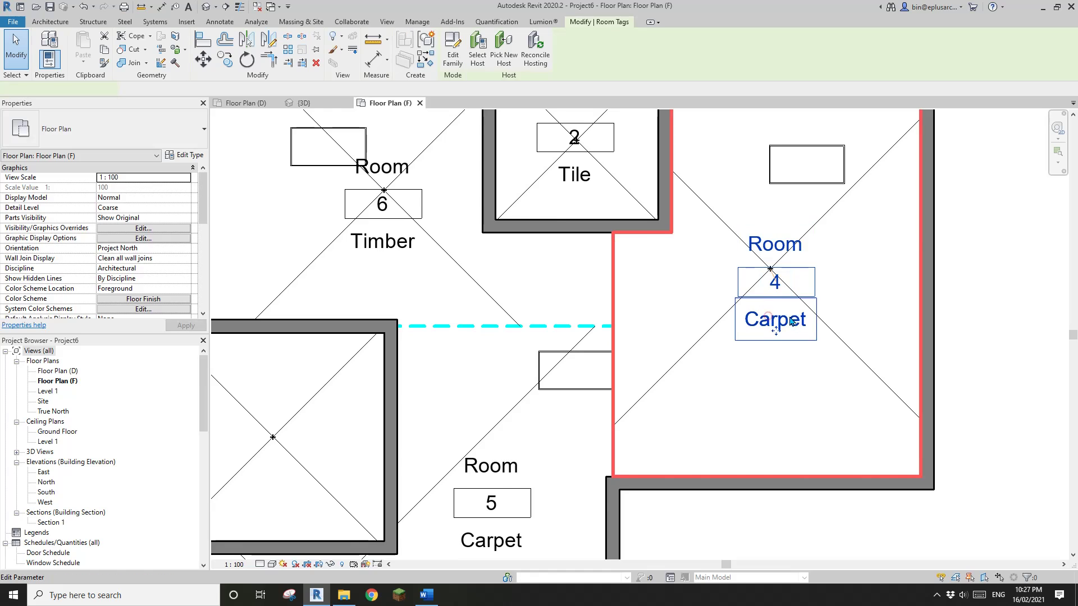
pyautogui.click(771, 321)
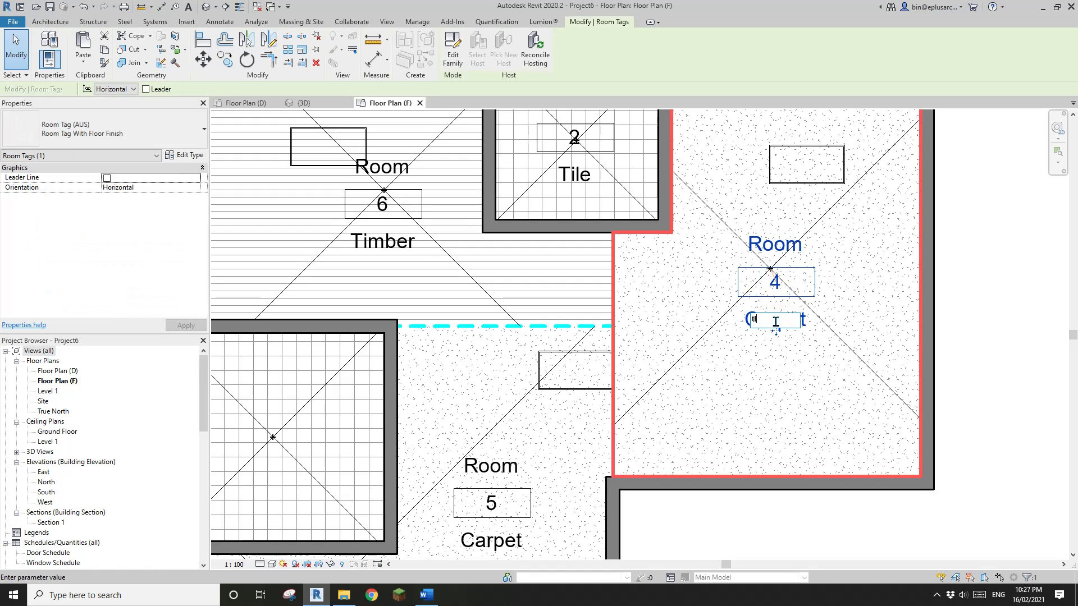
pyautogui.press('BackSpace')
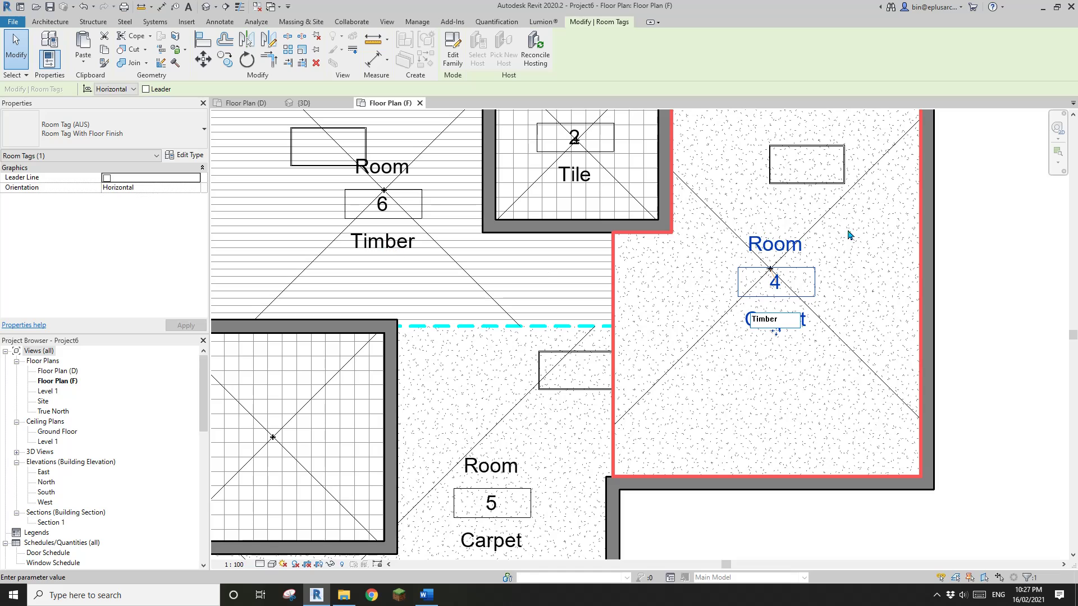
pyautogui.press('Return')
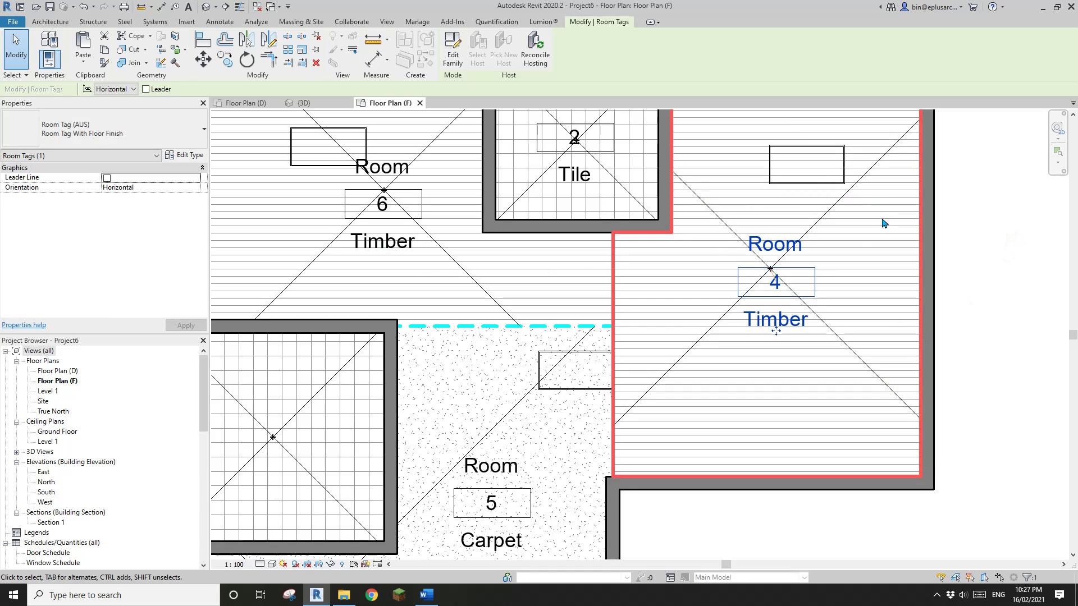
# - Set room 4's floor finish to Timber 2 through its room tag
pyautogui.click(772, 319)
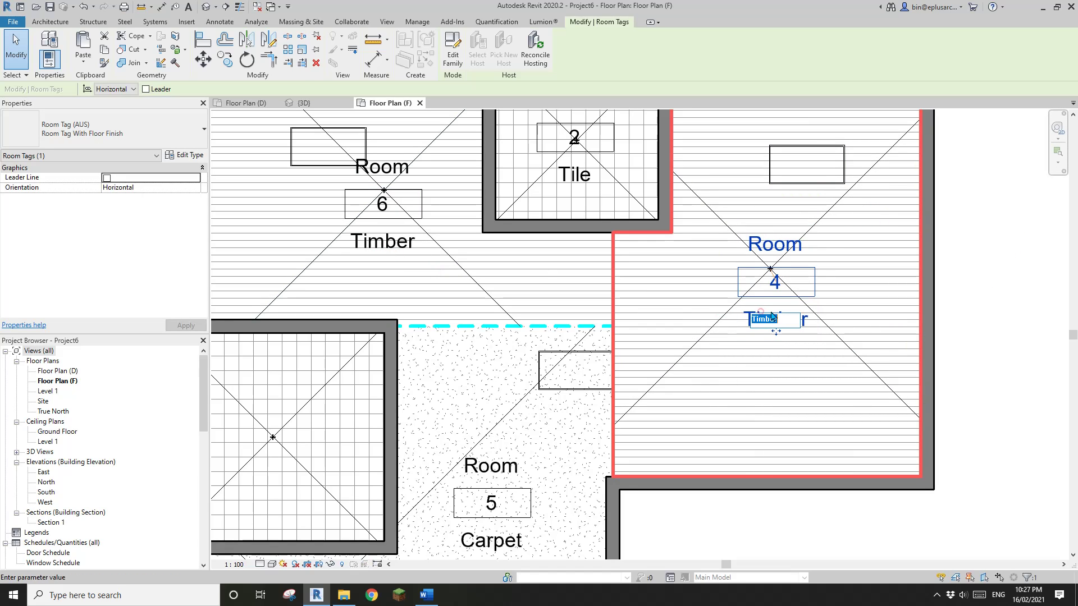
pyautogui.click(788, 318)
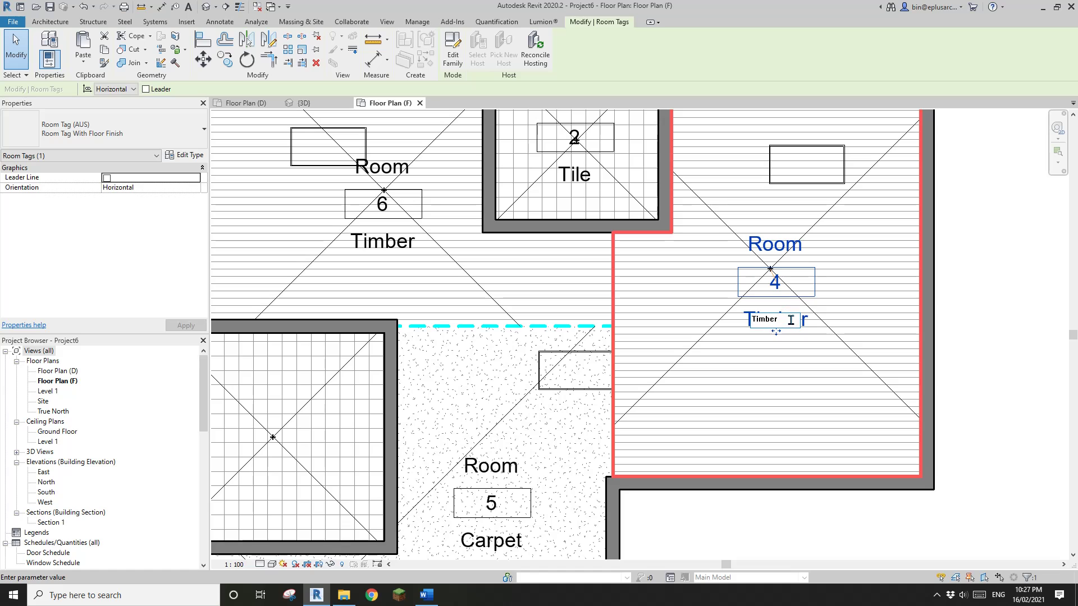
pyautogui.press('Return')
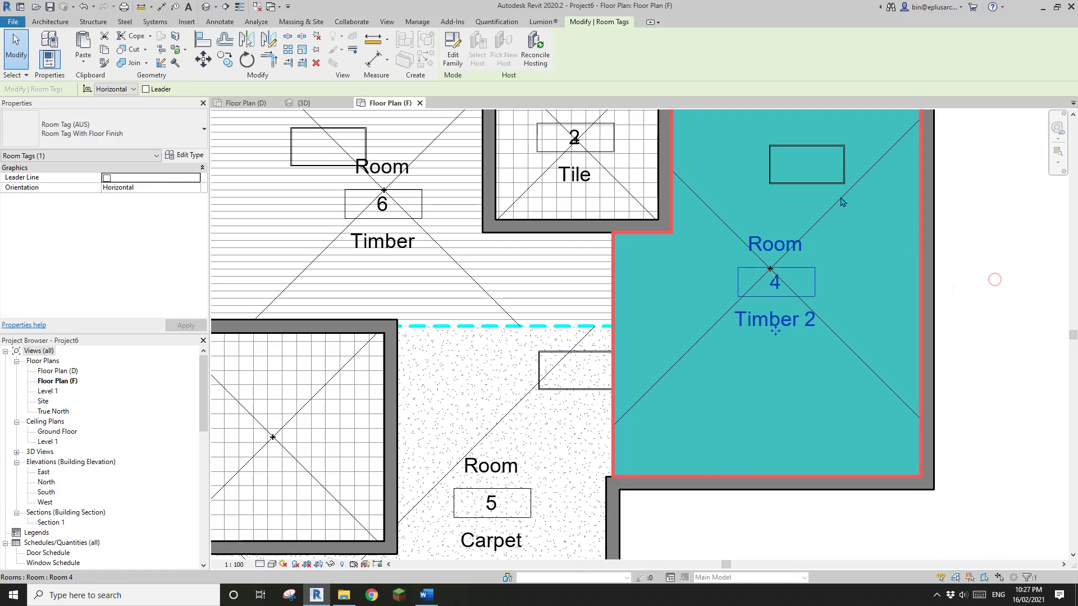
pyautogui.press('Escape')
pyautogui.moveTo(702, 247); pyautogui.dragTo(684, 312, button='middle')
pyautogui.scroll(-1, 674, 303)
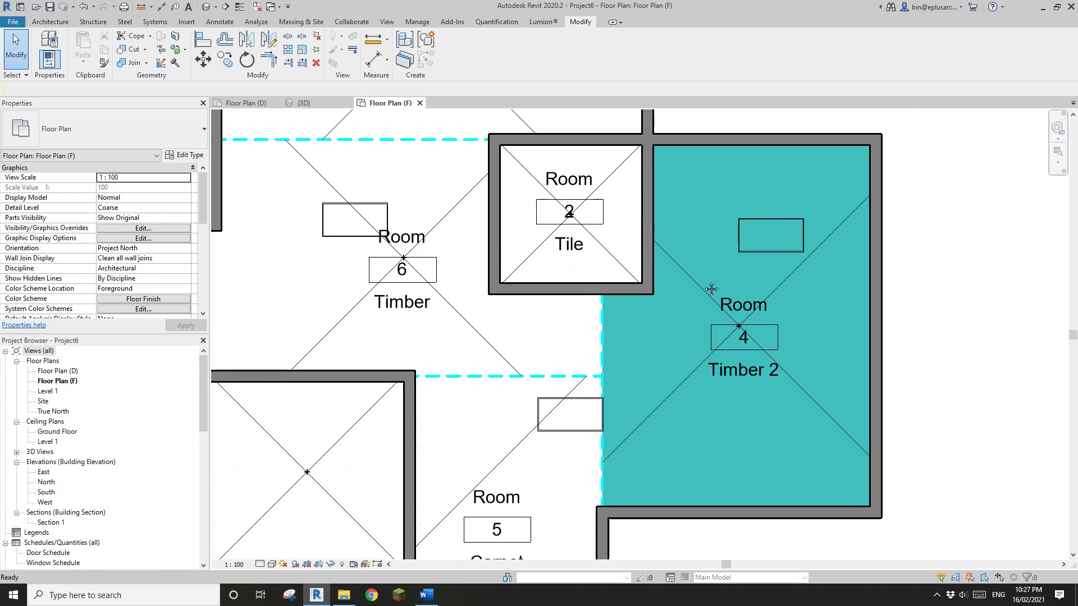
pyautogui.moveTo(608, 236); pyautogui.dragTo(604, 235, button='middle')
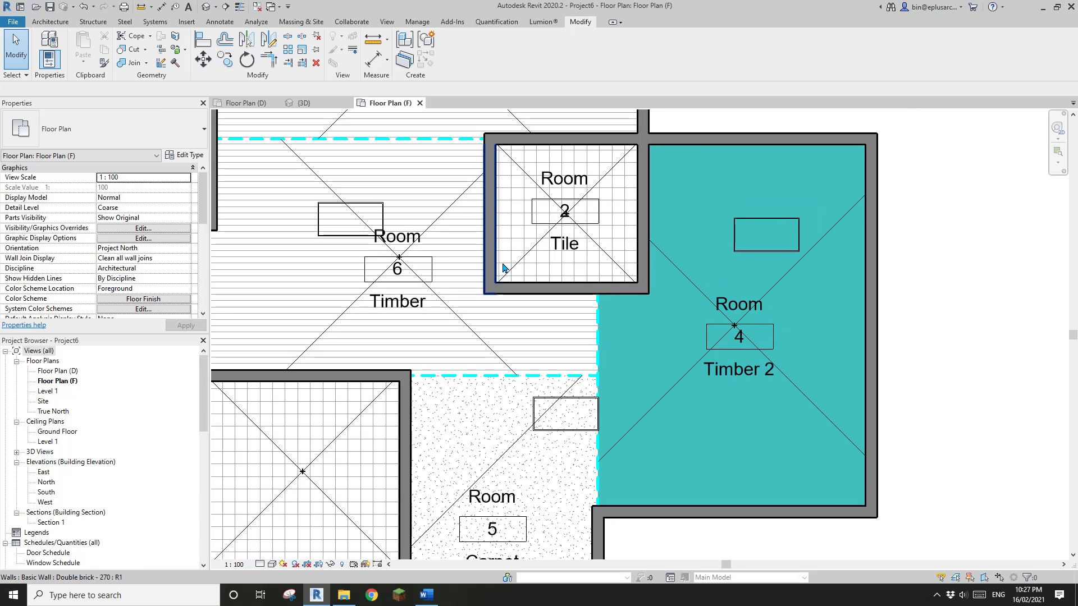
# - Recolor the Timber 2 entry of the Floor Finish color scheme with the same grey as the other finishes
pyautogui.click(145, 299)
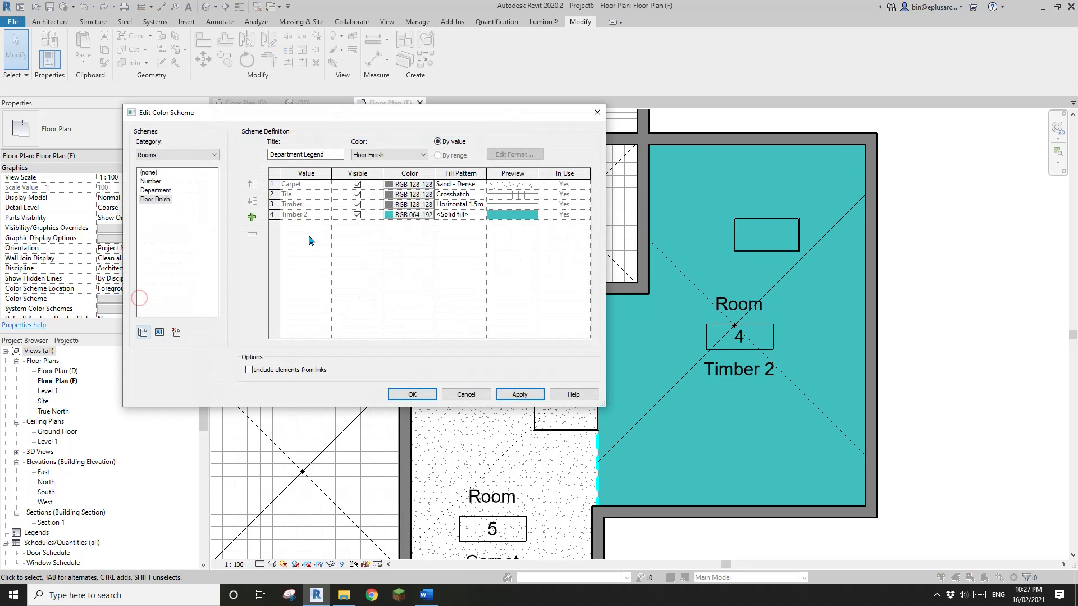
pyautogui.click(407, 215)
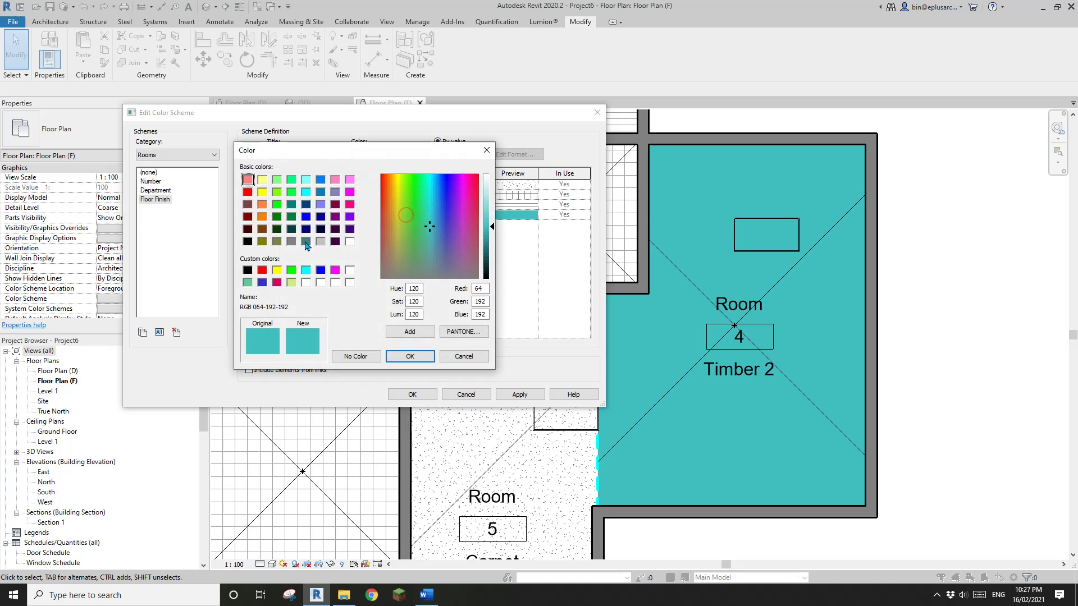
pyautogui.click(292, 242)
pyautogui.click(410, 357)
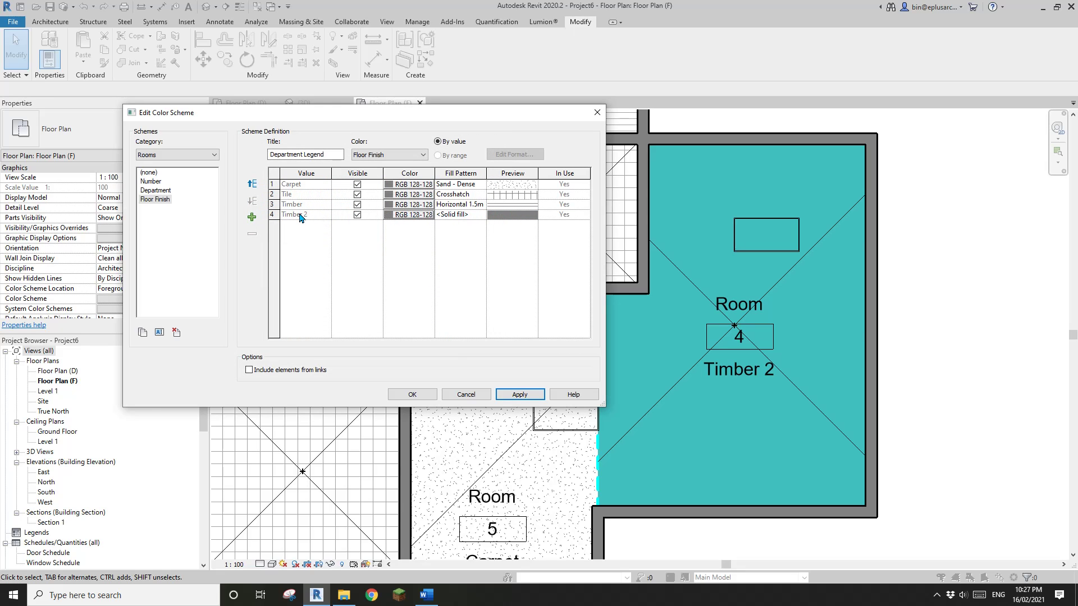
# - Assign the Vertical 1.5mm fill pattern to the Timber 2 finish and apply the color scheme to the plan
pyautogui.click(460, 215)
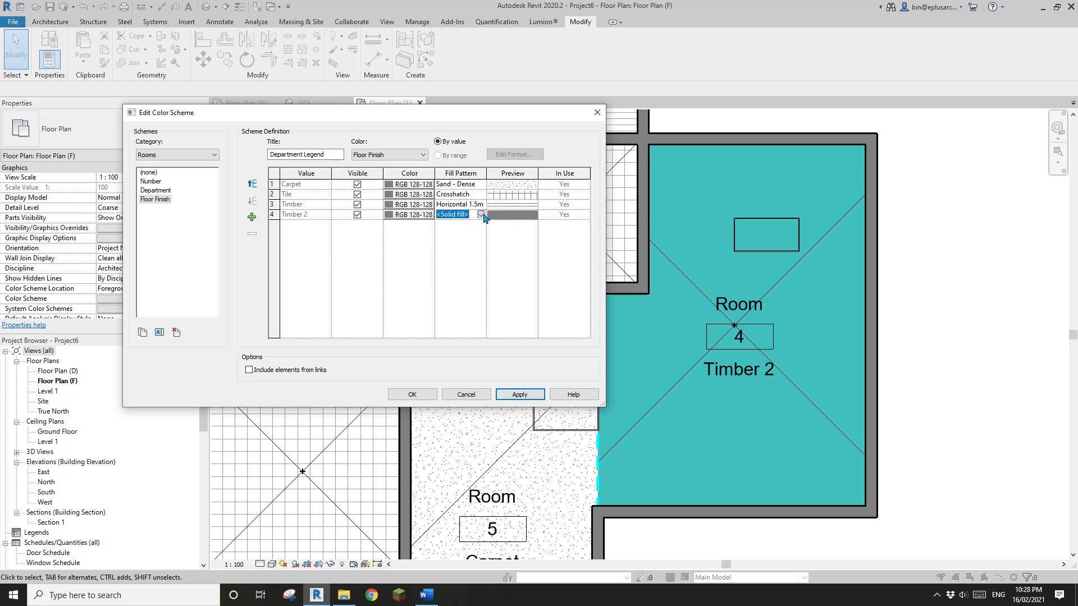
pyautogui.click(482, 214)
pyautogui.moveTo(524, 235); pyautogui.dragTo(526, 268)
pyautogui.click(464, 250)
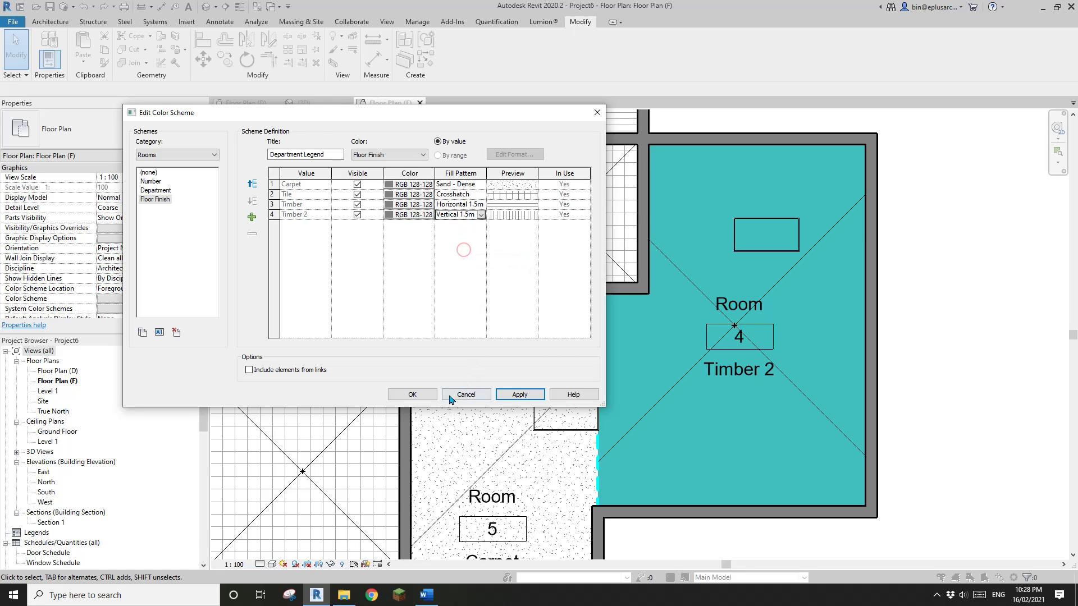
pyautogui.click(412, 394)
pyautogui.scroll(-2, 729, 314)
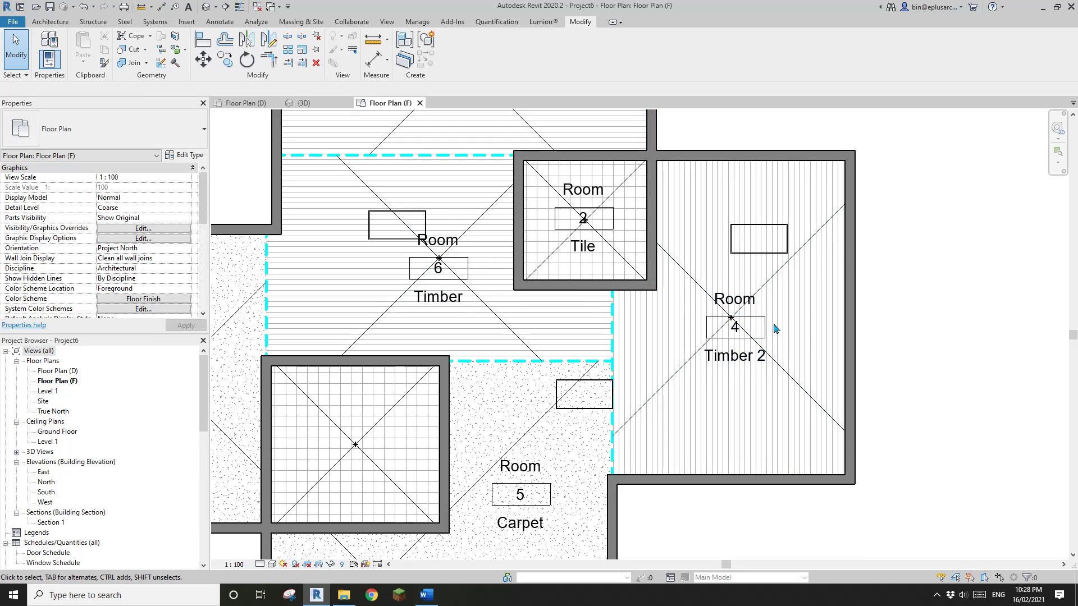
pyautogui.scroll(-4, 682, 348)
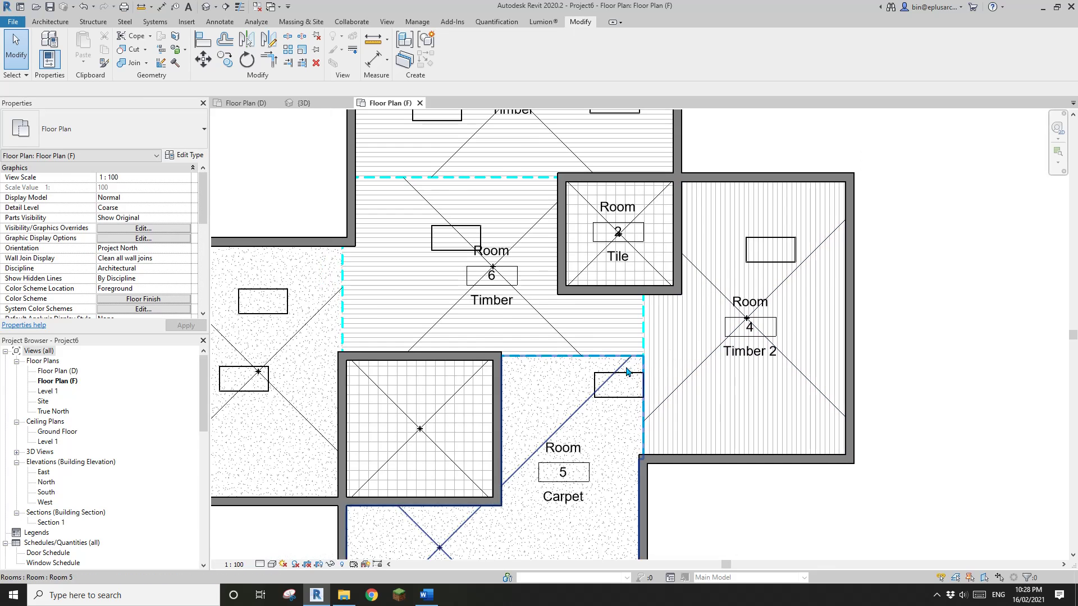
pyautogui.moveTo(682, 346); pyautogui.dragTo(642, 372, button='middle')
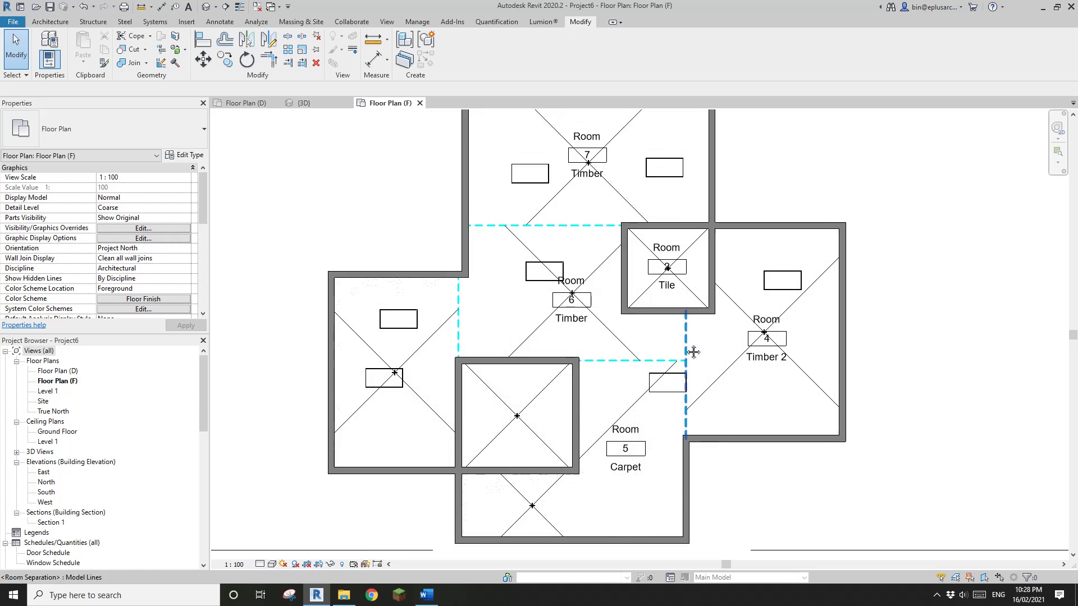
pyautogui.click(909, 208)
pyautogui.moveTo(712, 166); pyautogui.dragTo(630, 186, button='middle')
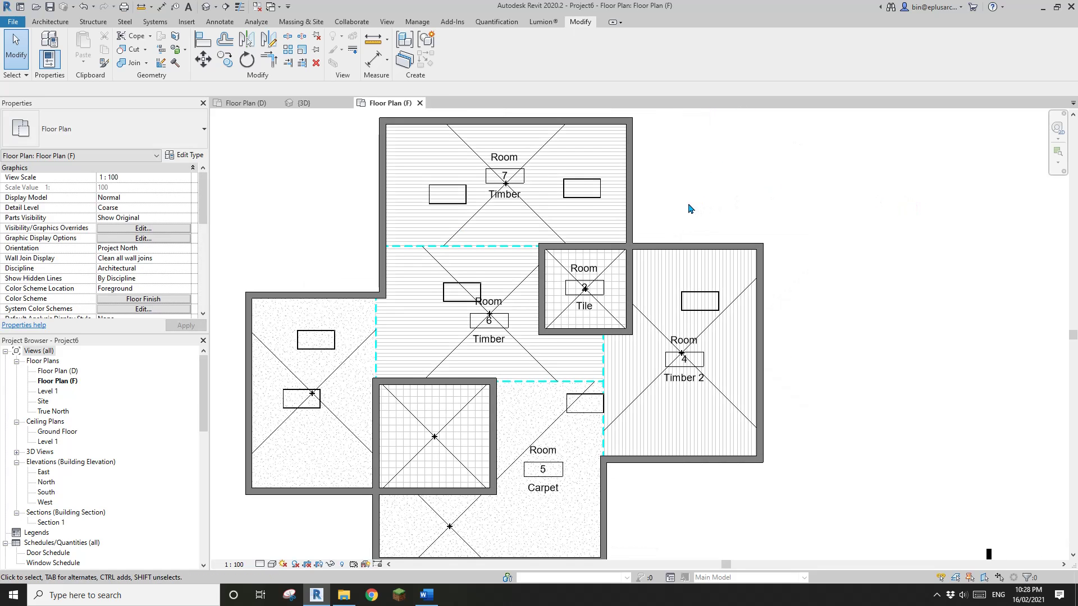
# - Inspect the rooms and desks in the default 3D view and return to Floor Plan (F)
pyautogui.click(206, 6)
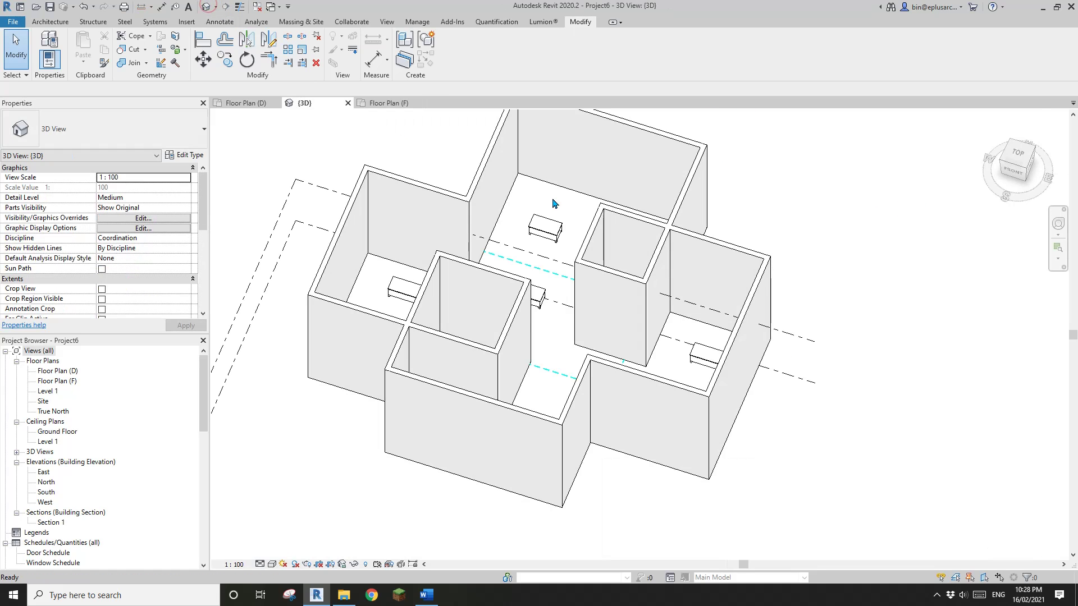
pyautogui.keyDown('shift'); pyautogui.moveTo(553, 204); pyautogui.dragTo(528, 322, button='middle'); pyautogui.keyUp('shift')
pyautogui.scroll(3, 559, 254)
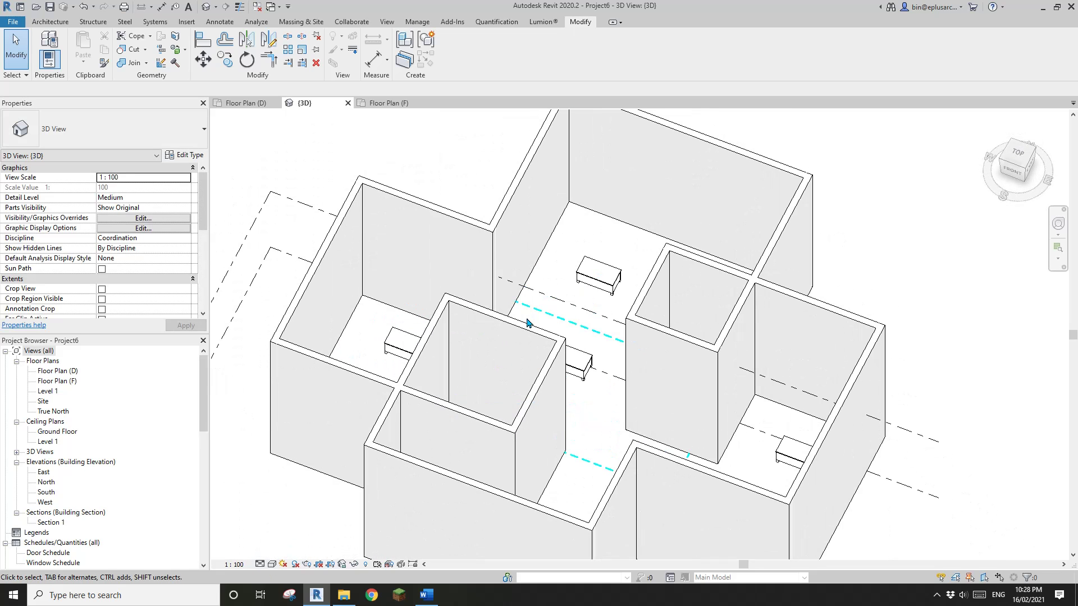
pyautogui.scroll(-2, 527, 322)
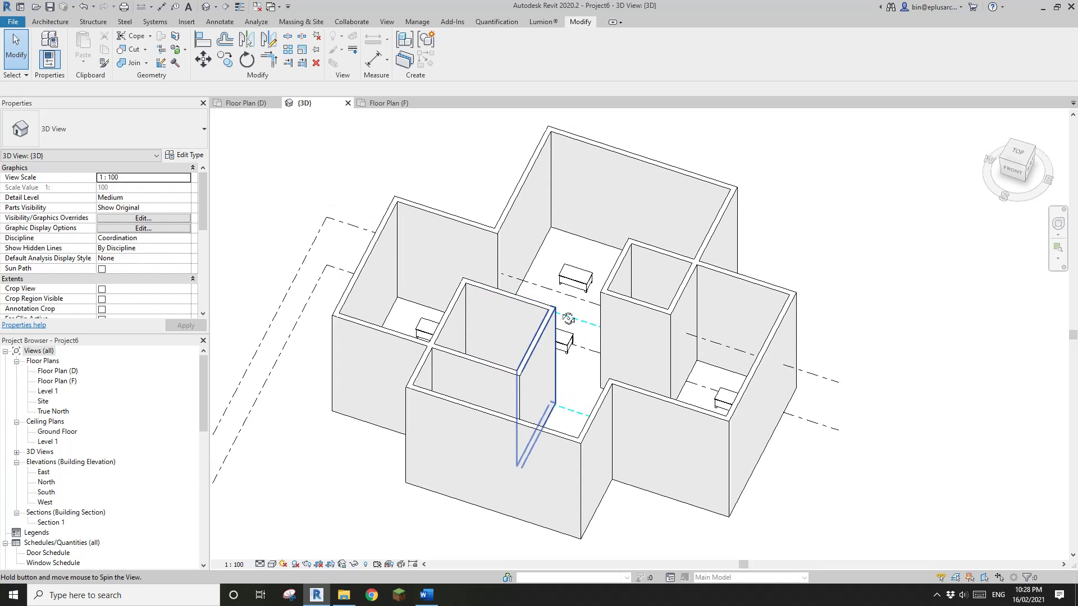
pyautogui.doubleClick(75, 382)
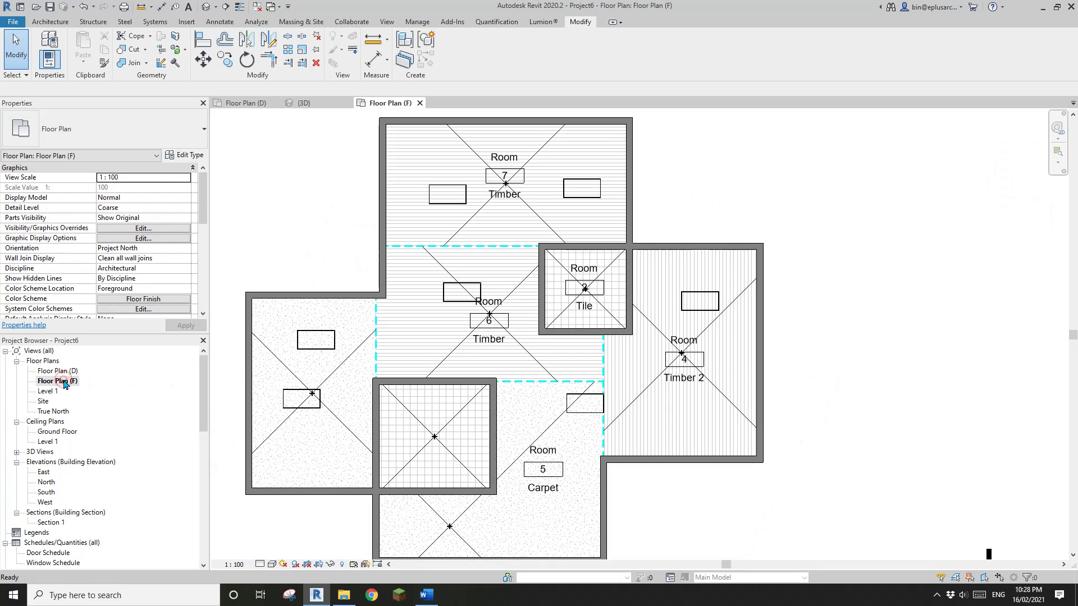
pyautogui.scroll(-2, 497, 347)
pyautogui.moveTo(497, 347); pyautogui.dragTo(527, 346, button='middle')
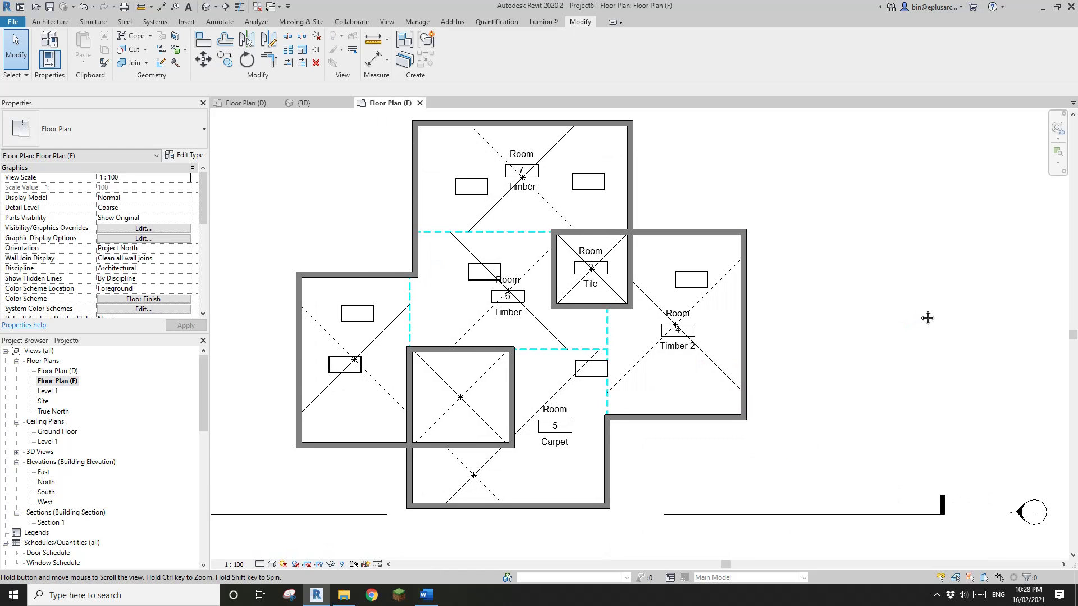